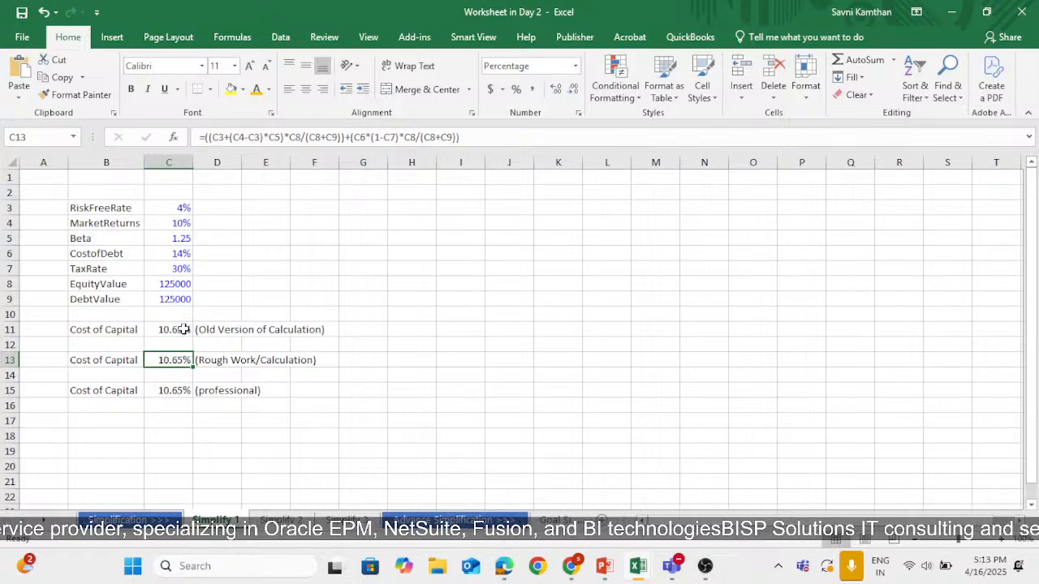
Create named ranges for the inputs in B3:C9, taking the names from the left column.
click(183, 395)
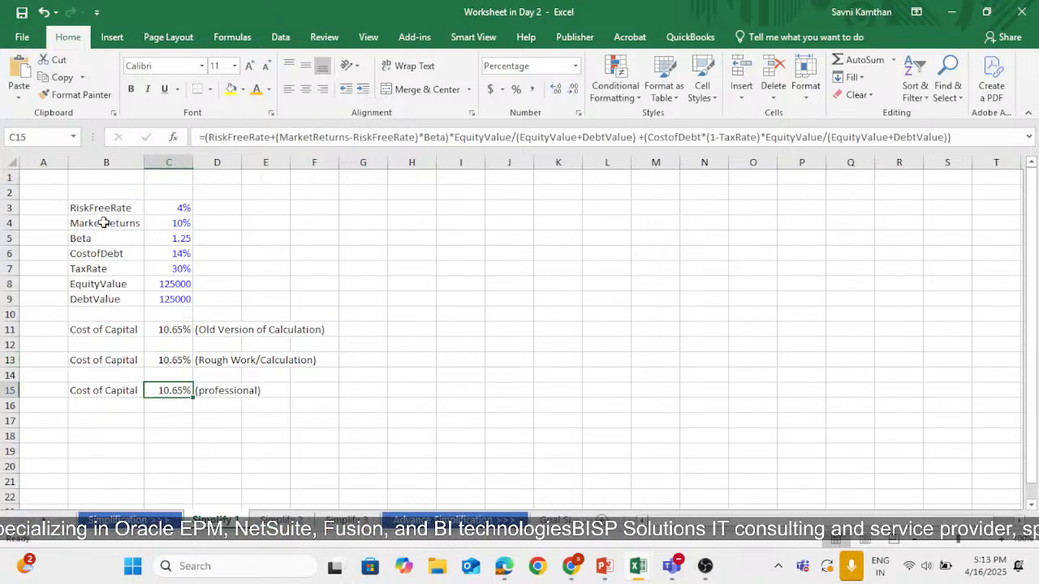
drag(102, 208, 162, 299)
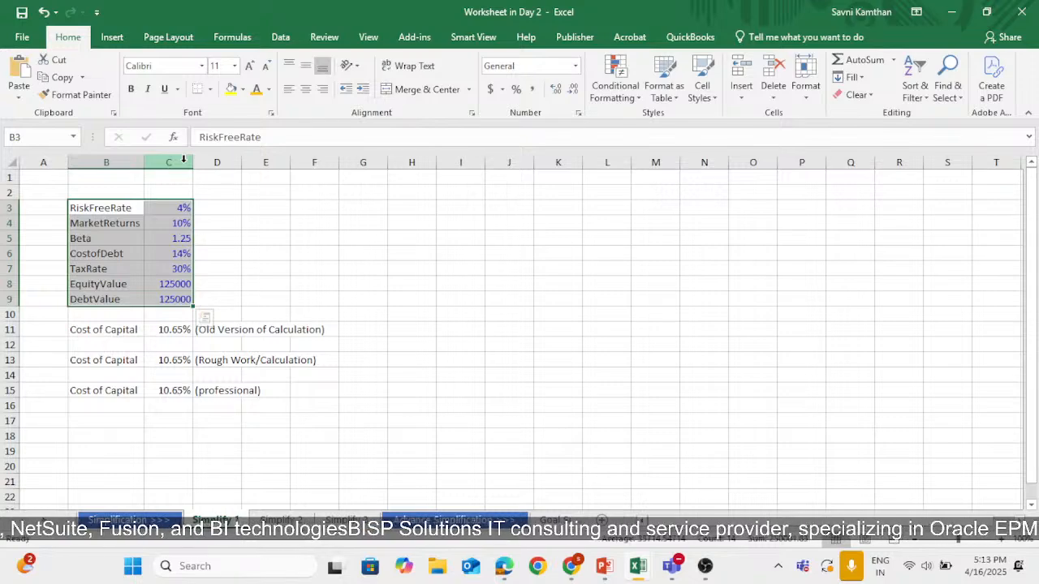
key(alt)
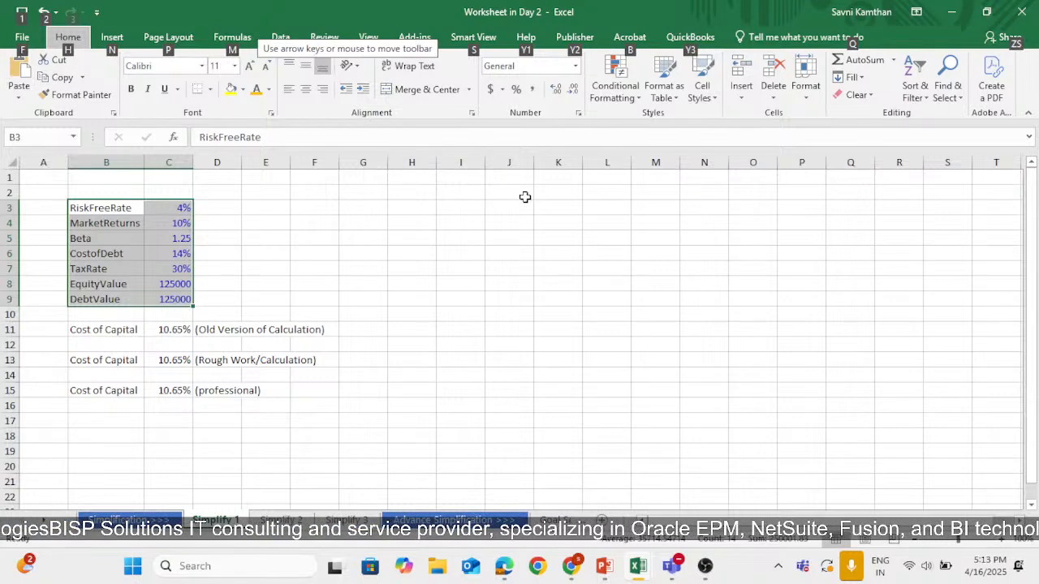
key(m)
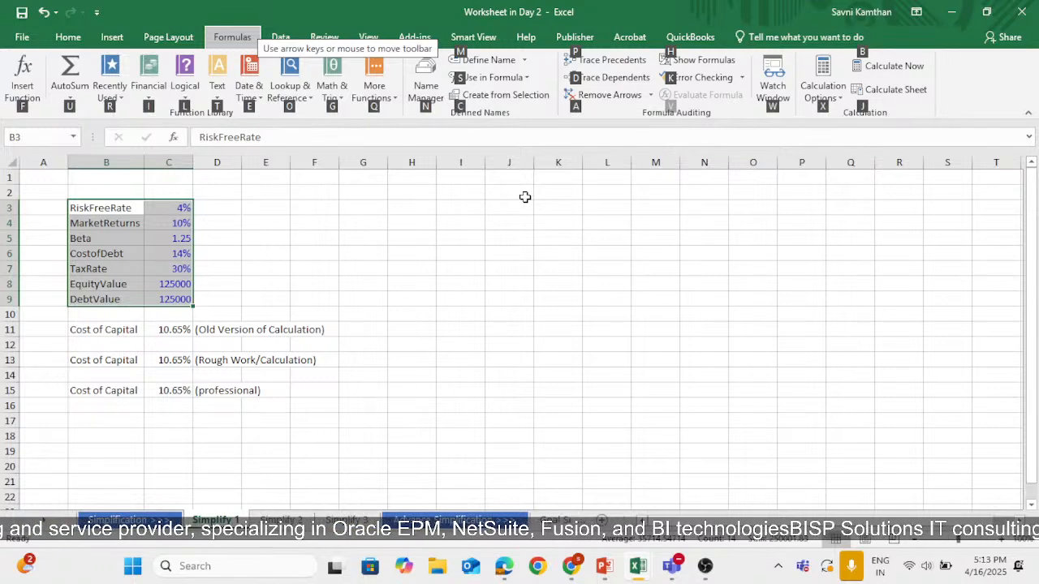
key(c)
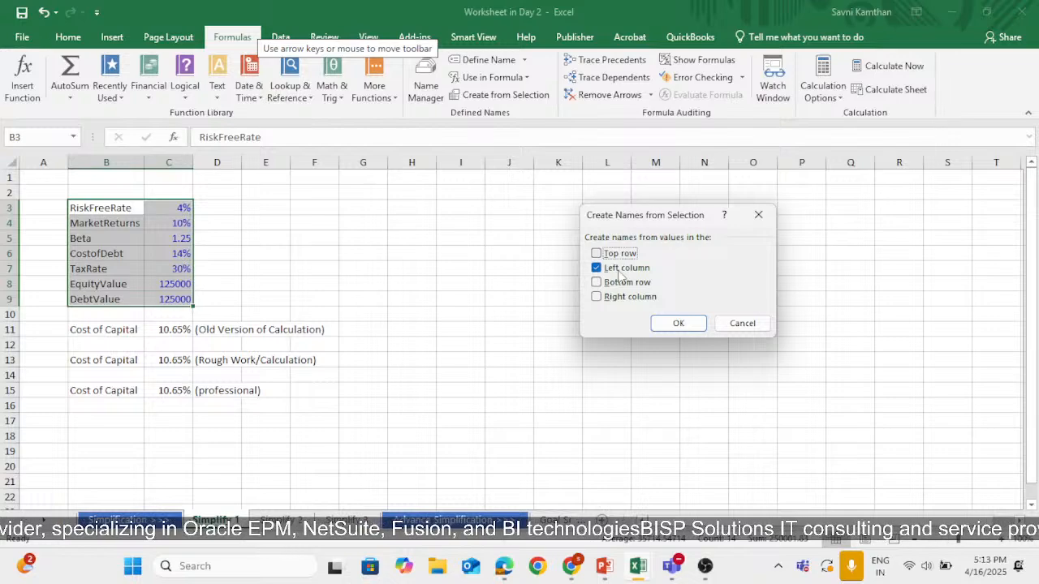
click(677, 323)
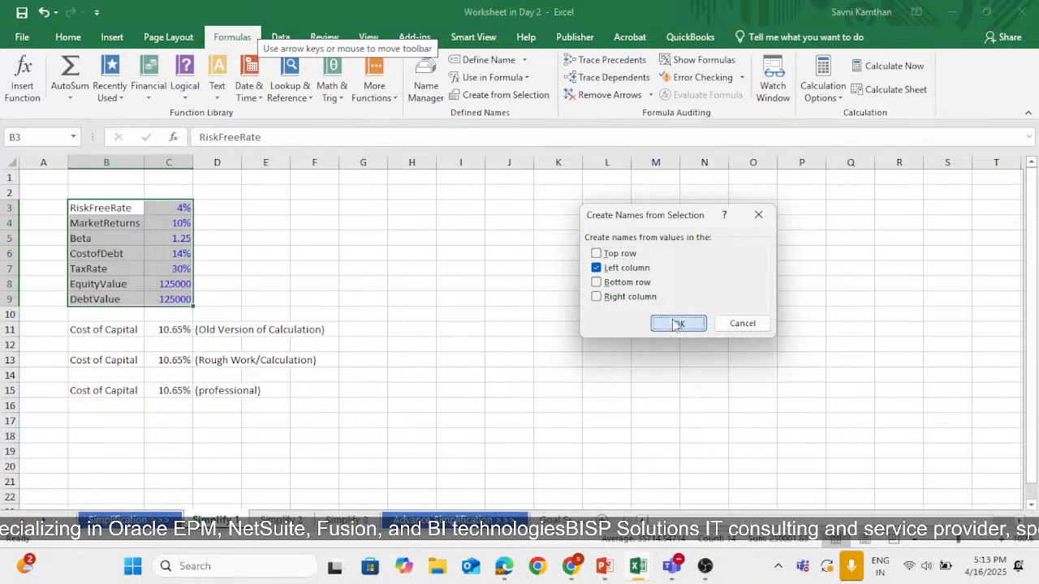
Examine the named-range formula behind the professional Cost of Capital in C15.
click(207, 329)
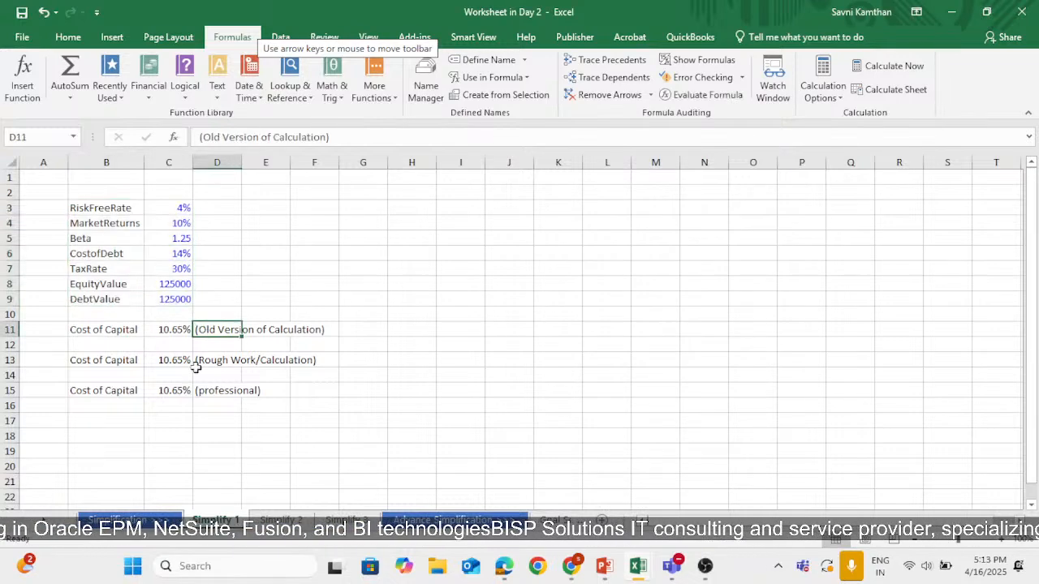
double_click(165, 390)
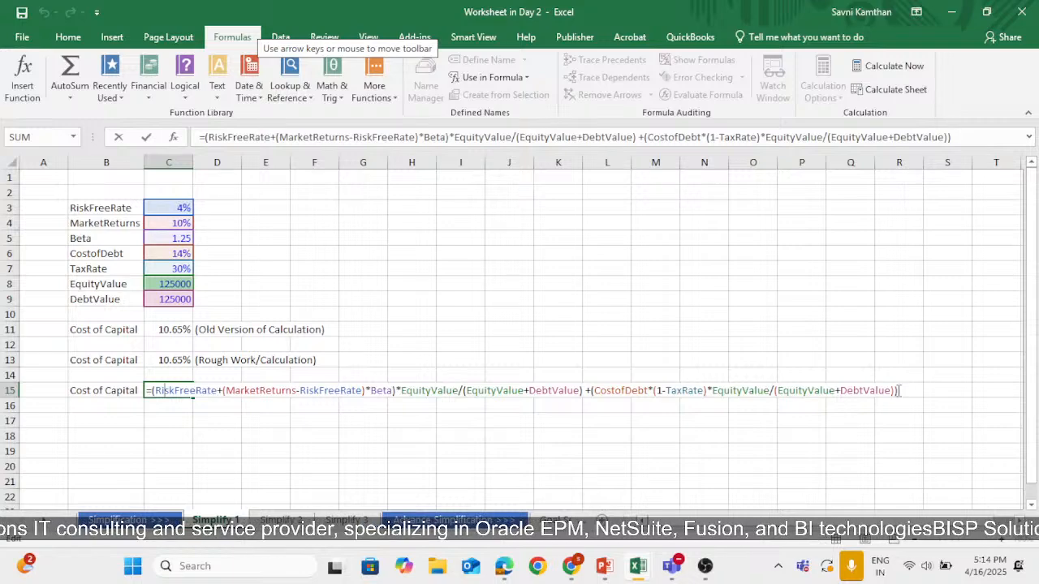
key(Return)
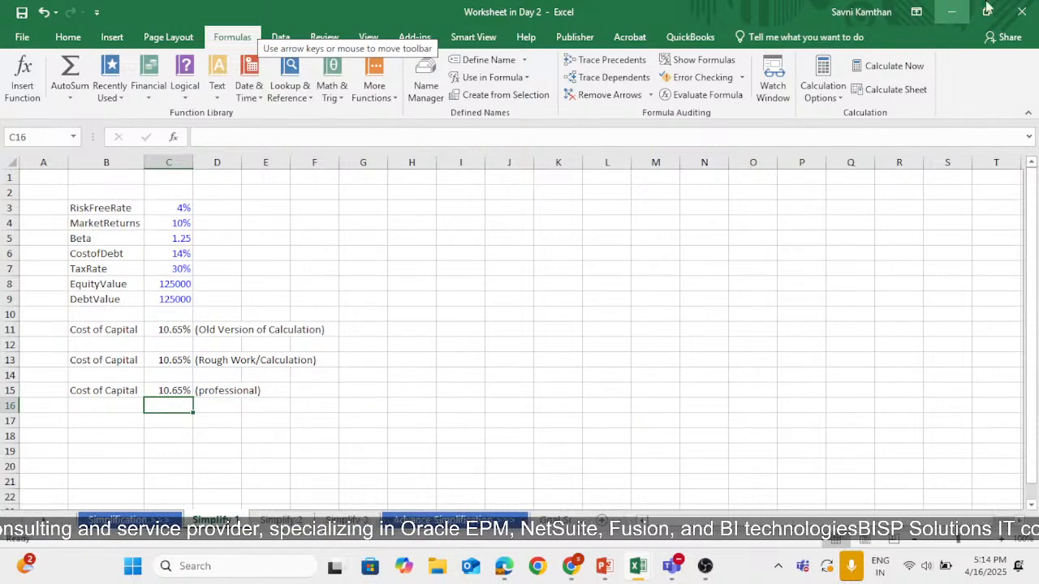
text(=)
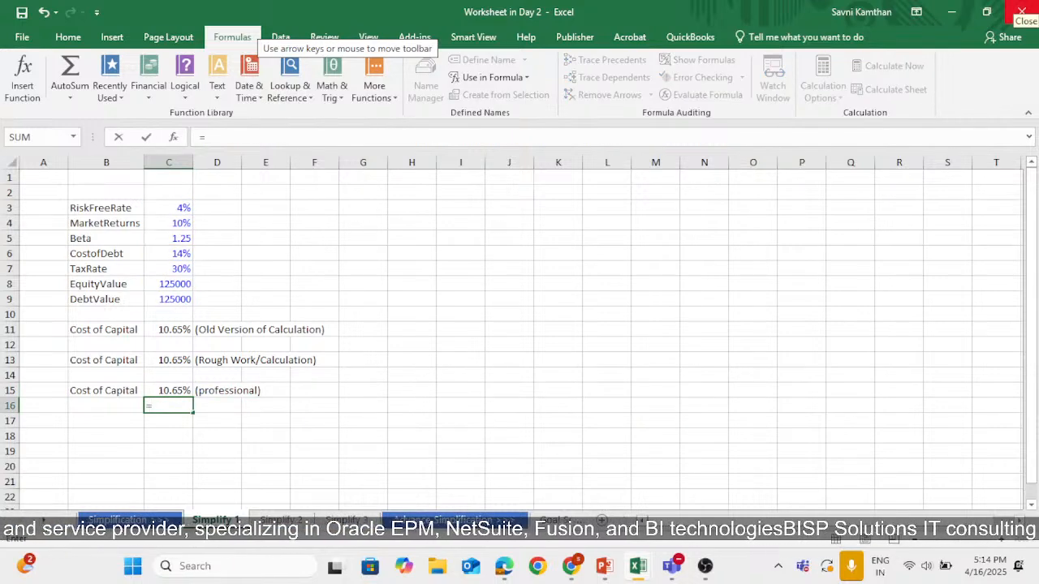
text(risk)
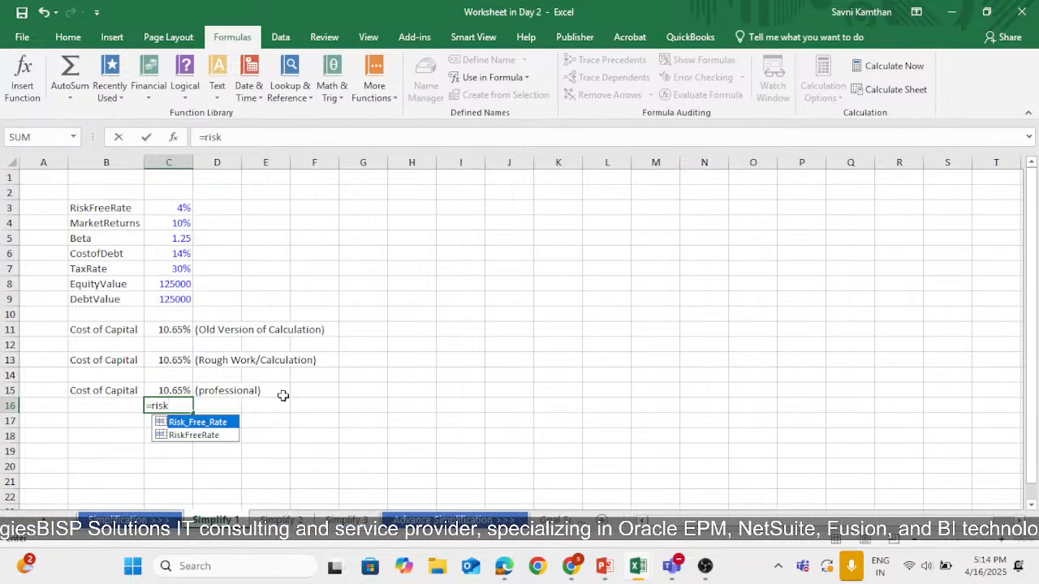
key(BackSpace)
key(BackSpace)
key(BackSpace)
key(BackSpace)
key(BackSpace)
key(Escape)
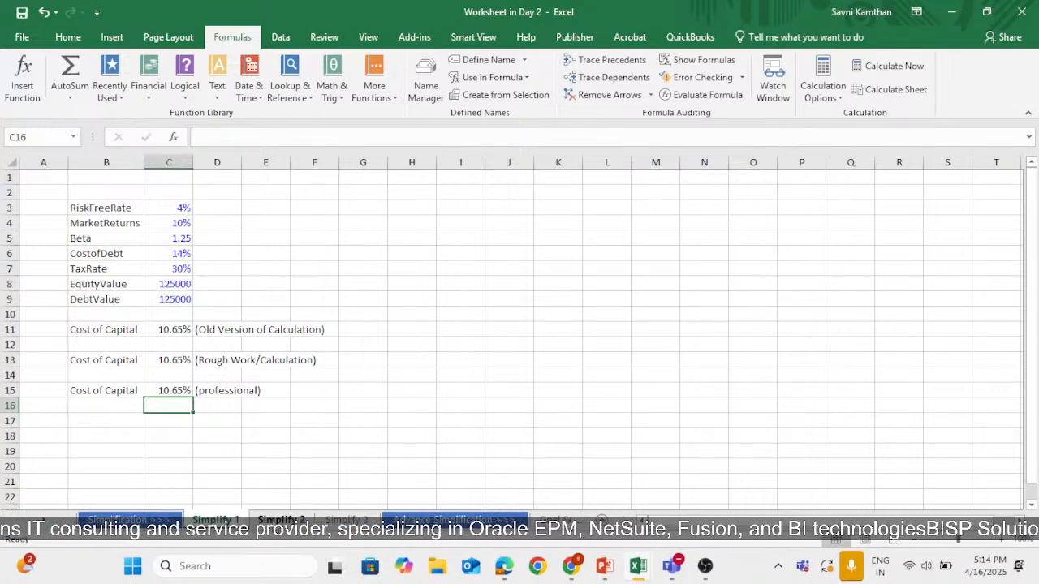
Switch to the Simplify 2 sheet and examine its rate inputs and the ERP formula in C4.
key(ctrl+Page_Down)
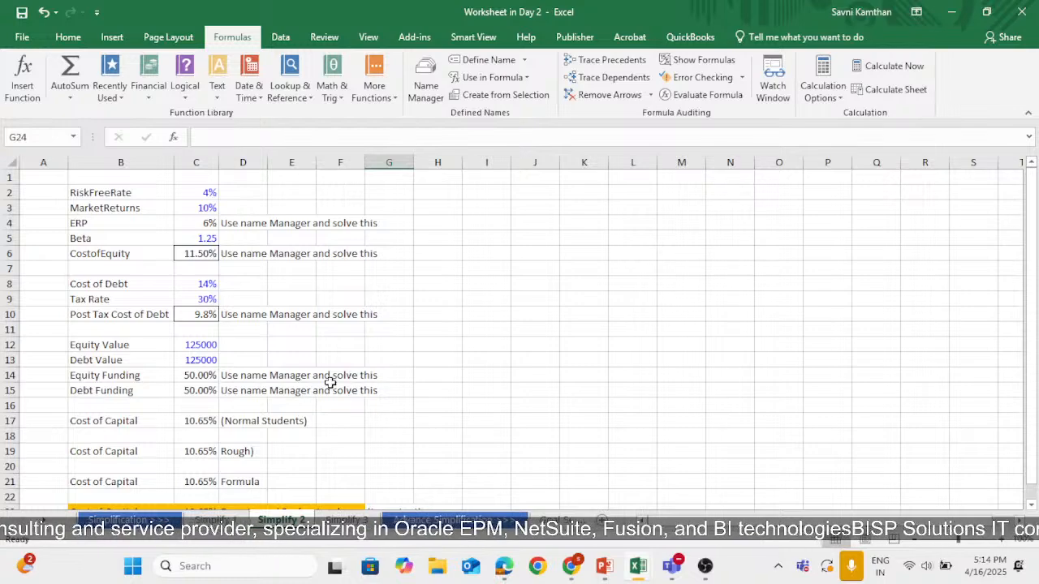
drag(92, 194, 186, 206)
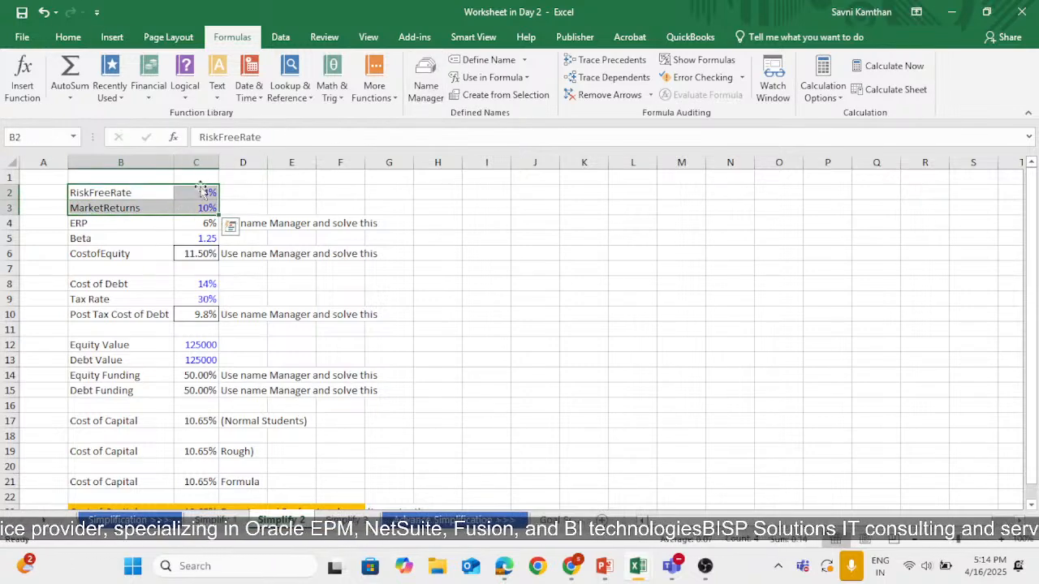
click(200, 219)
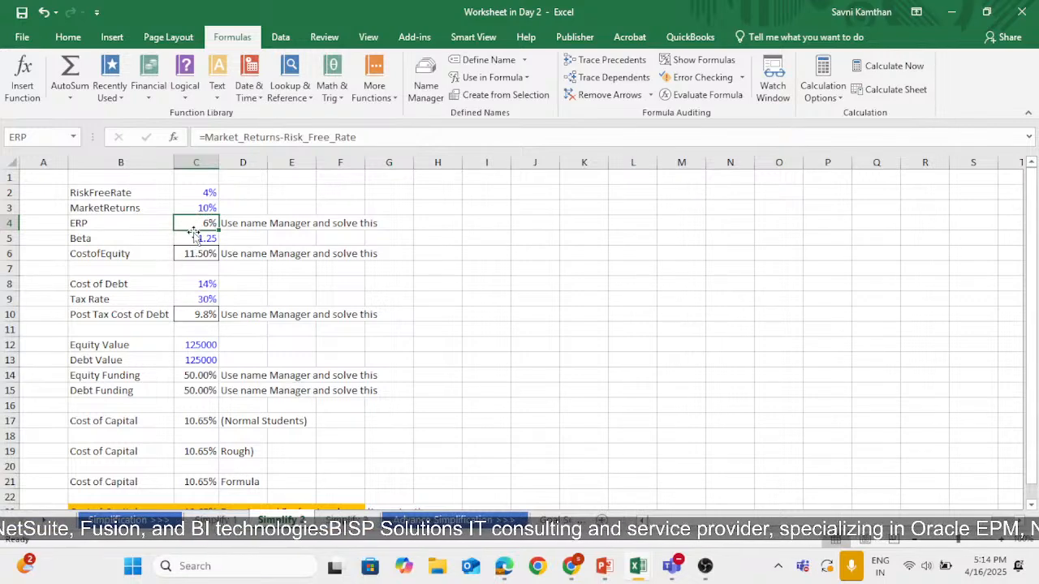
drag(119, 224, 131, 237)
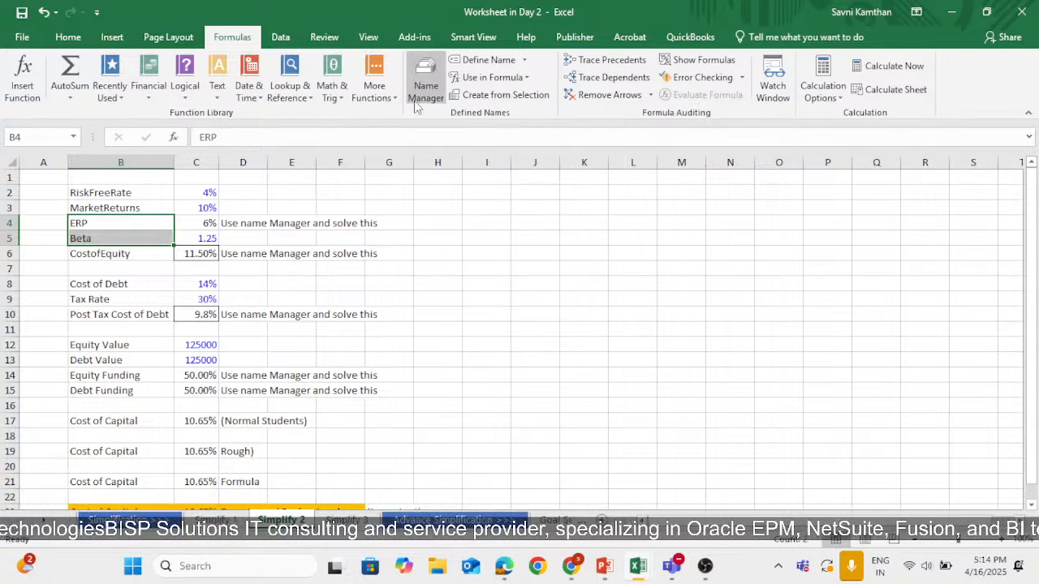
click(180, 225)
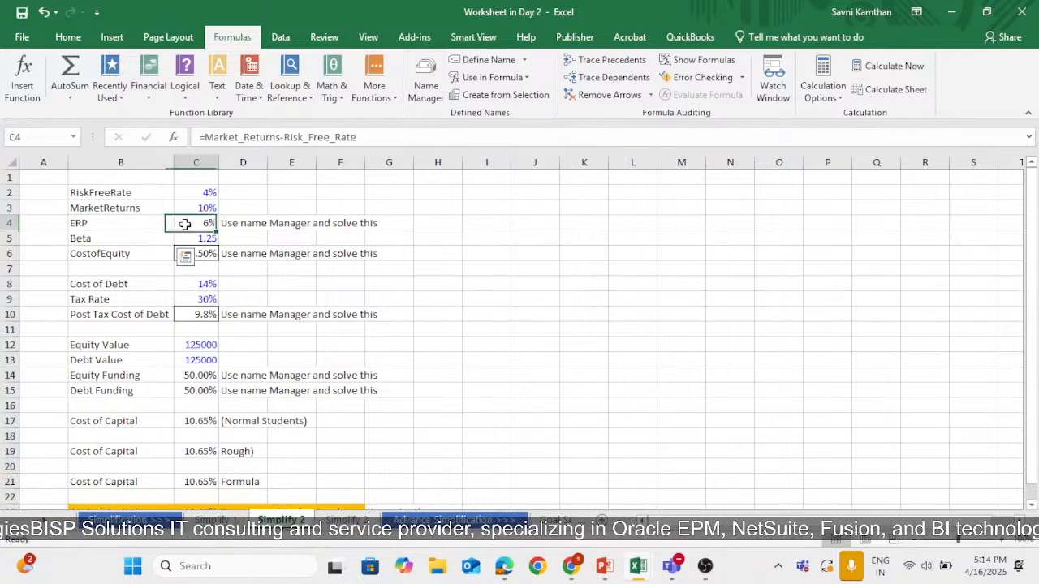
click(122, 237)
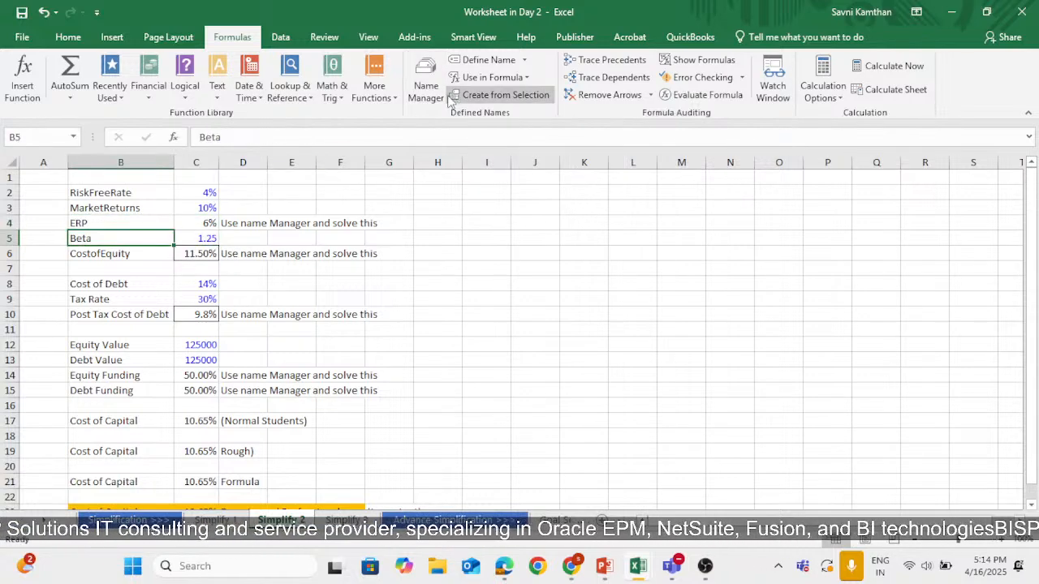
scroll(519, 324, down, 1)
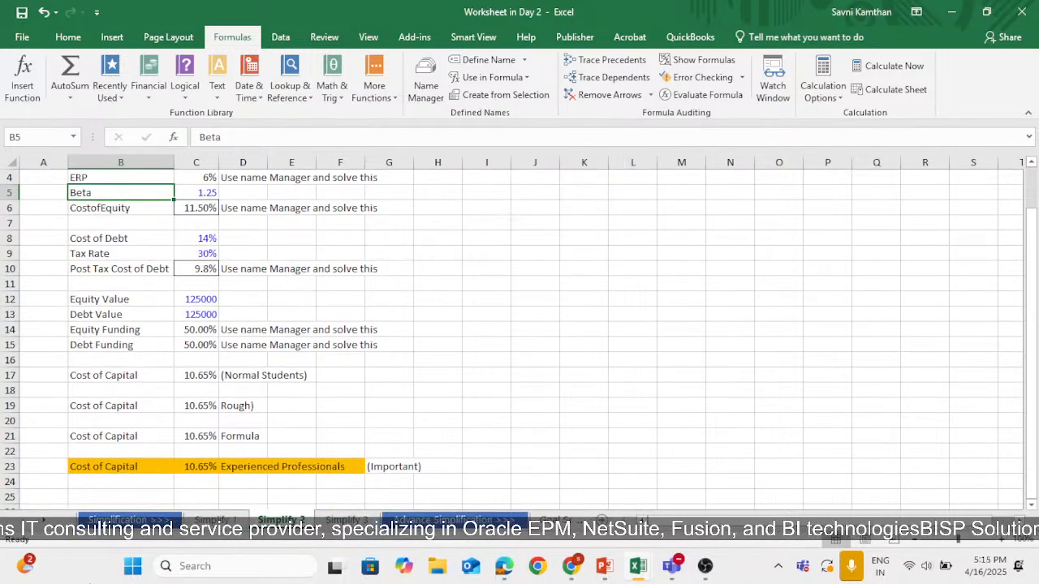
scroll(100, 332, up, 1)
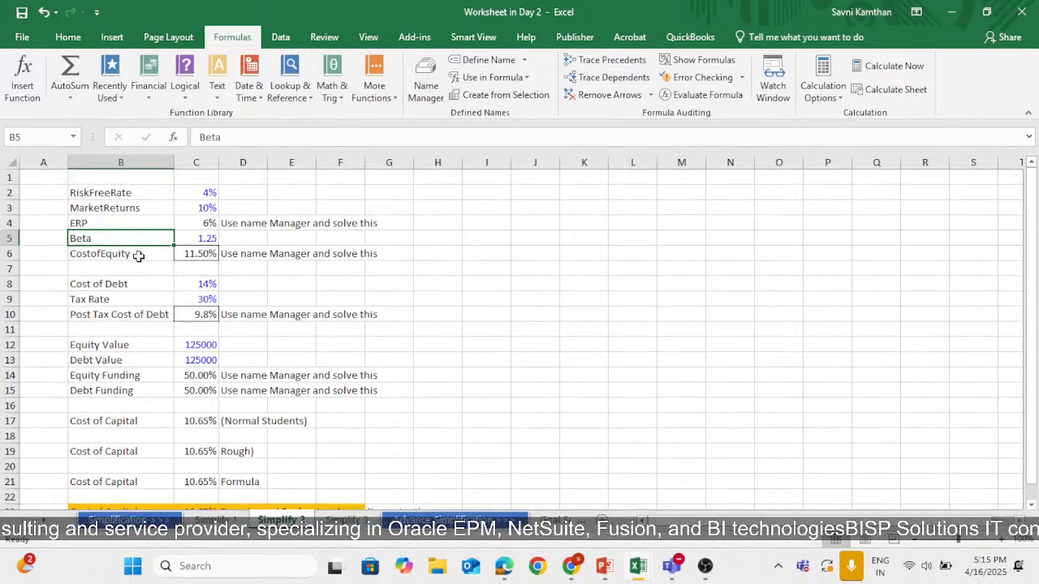
Examine the hard-coded Cost of Capital formula in C17, marked Normal Students.
click(262, 257)
scroll(199, 298, down, 3)
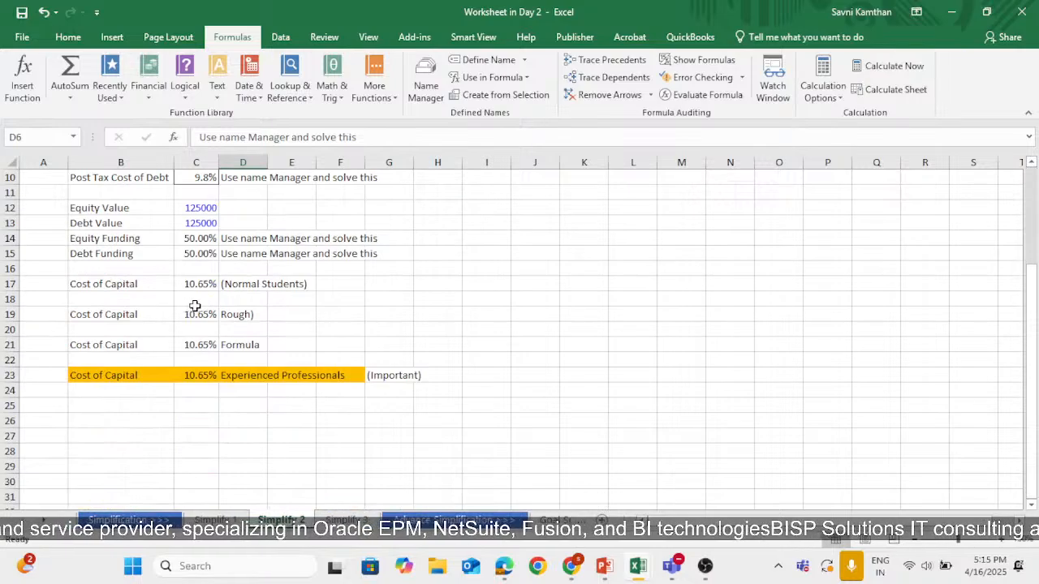
scroll(197, 297, up, 2)
drag(204, 376, 263, 376)
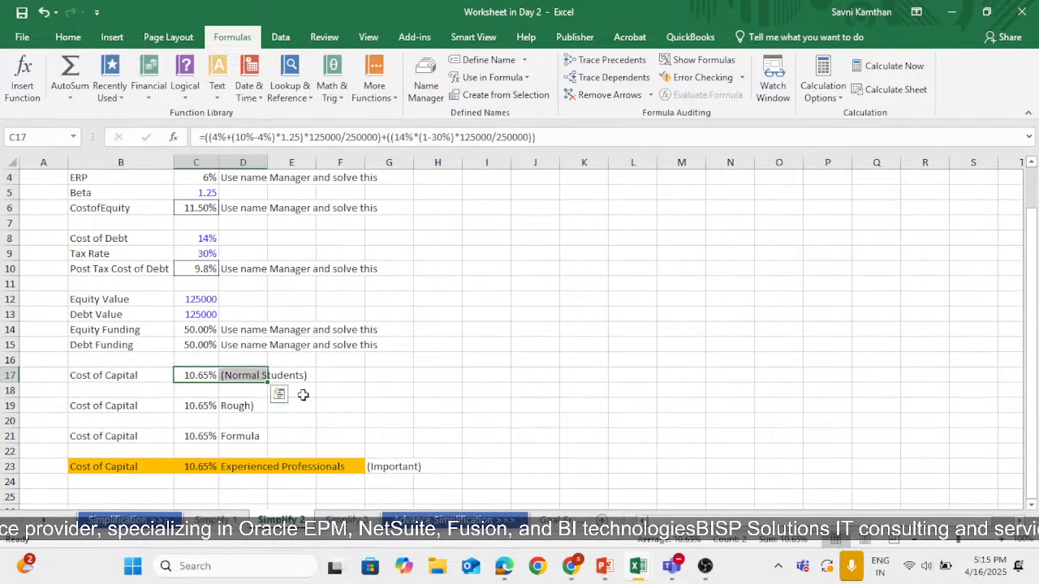
click(213, 375)
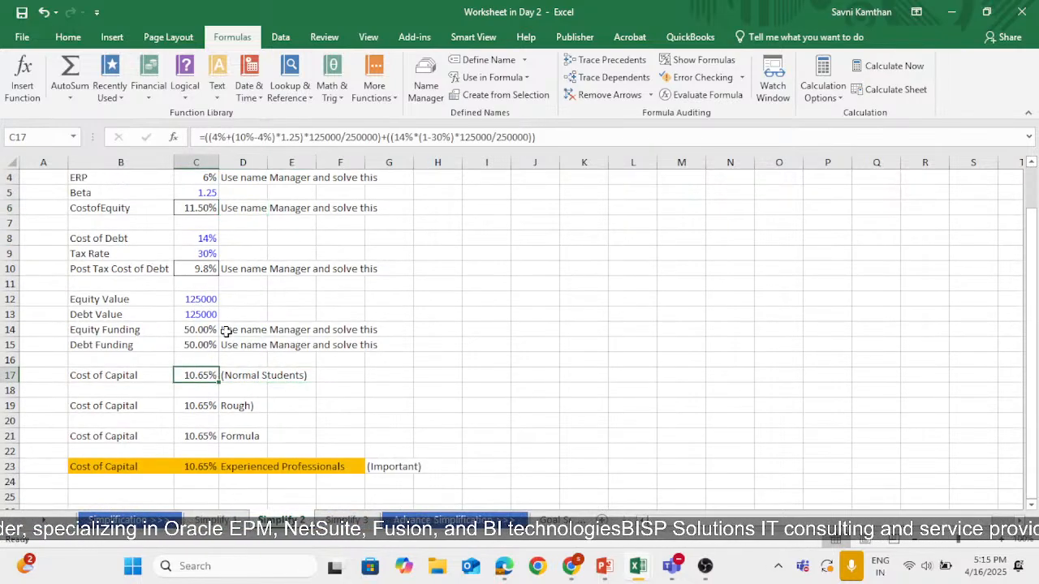
click(541, 137)
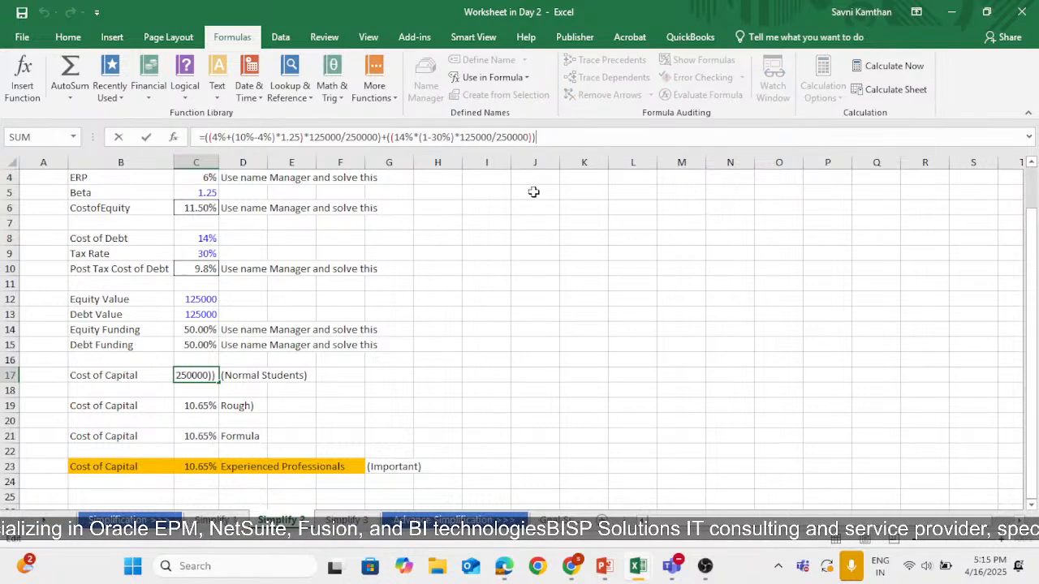
key(Return)
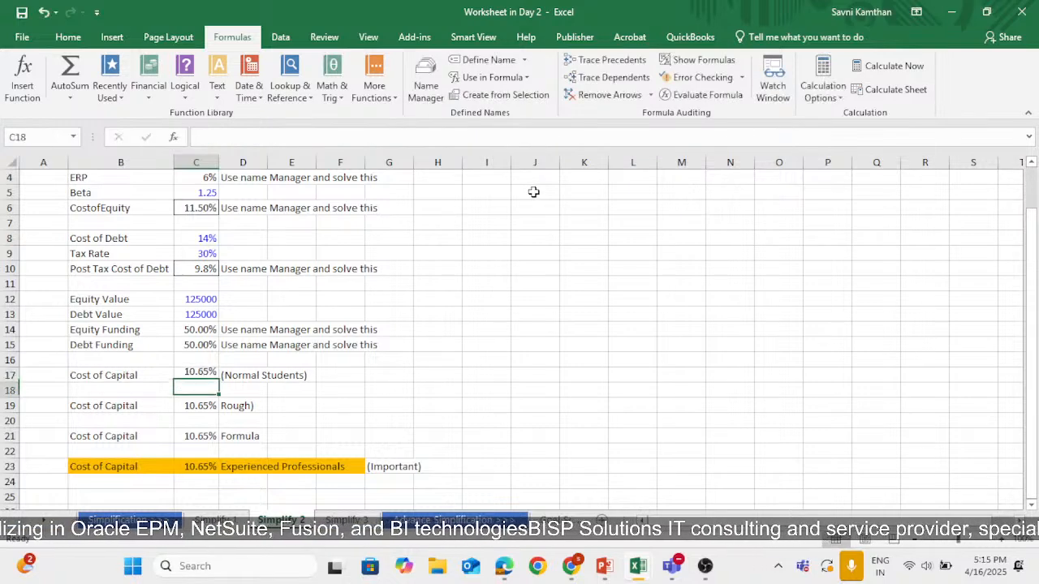
Examine the cell-reference Cost of Capital formula in C19 and the named-range version in C21.
click(191, 407)
click(511, 138)
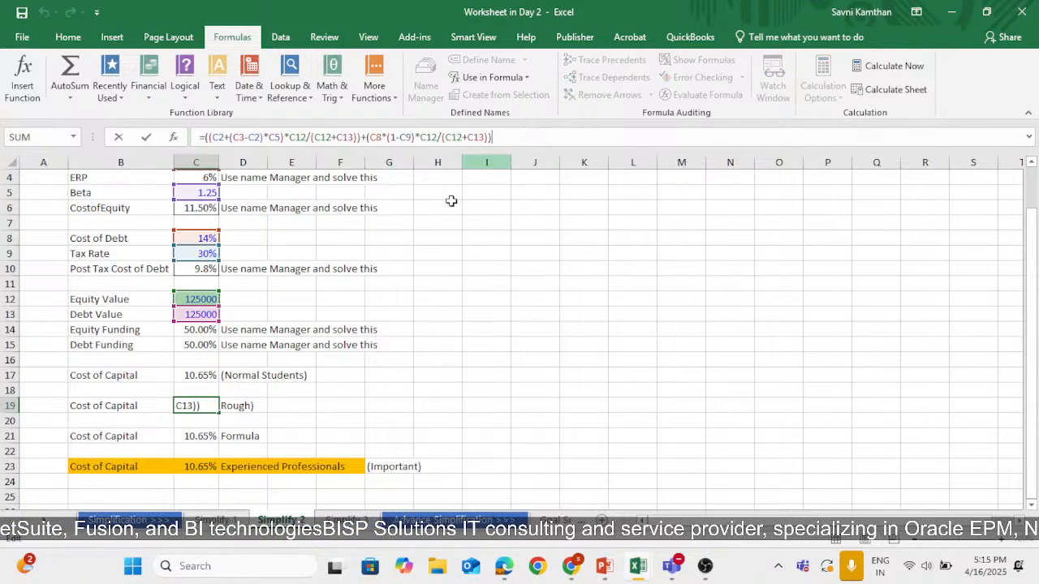
key(Return)
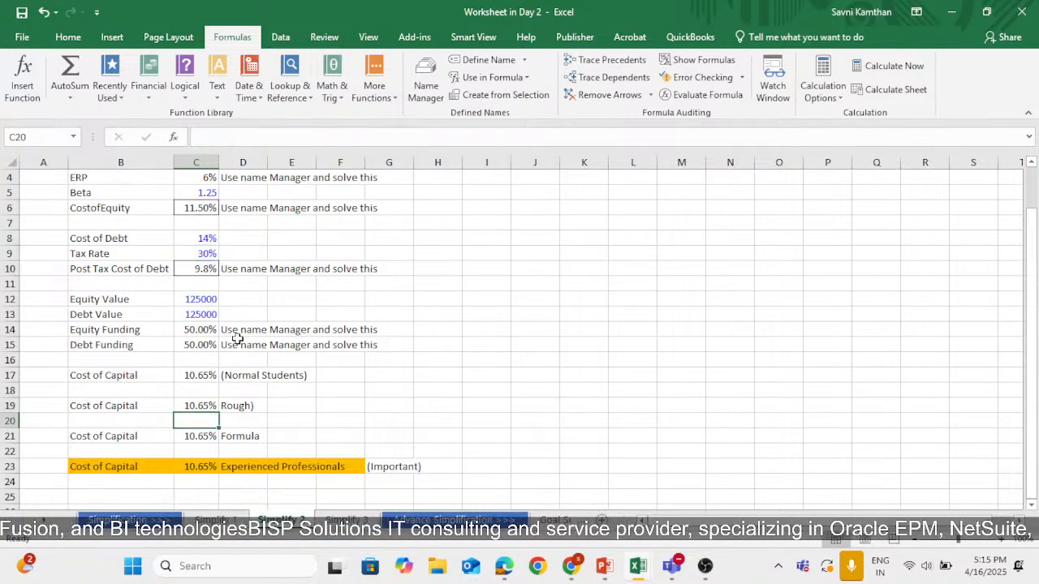
click(194, 440)
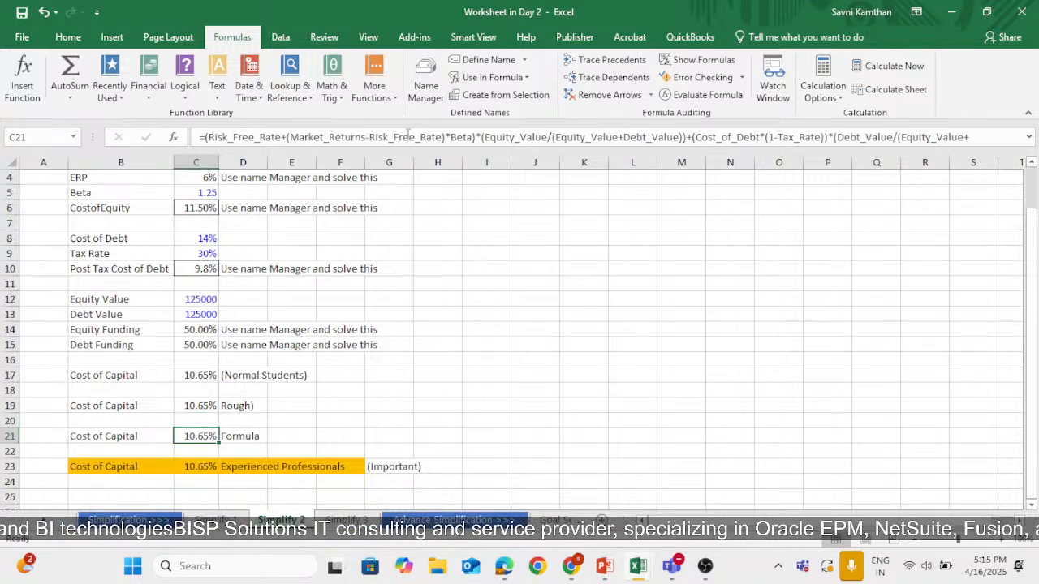
click(973, 137)
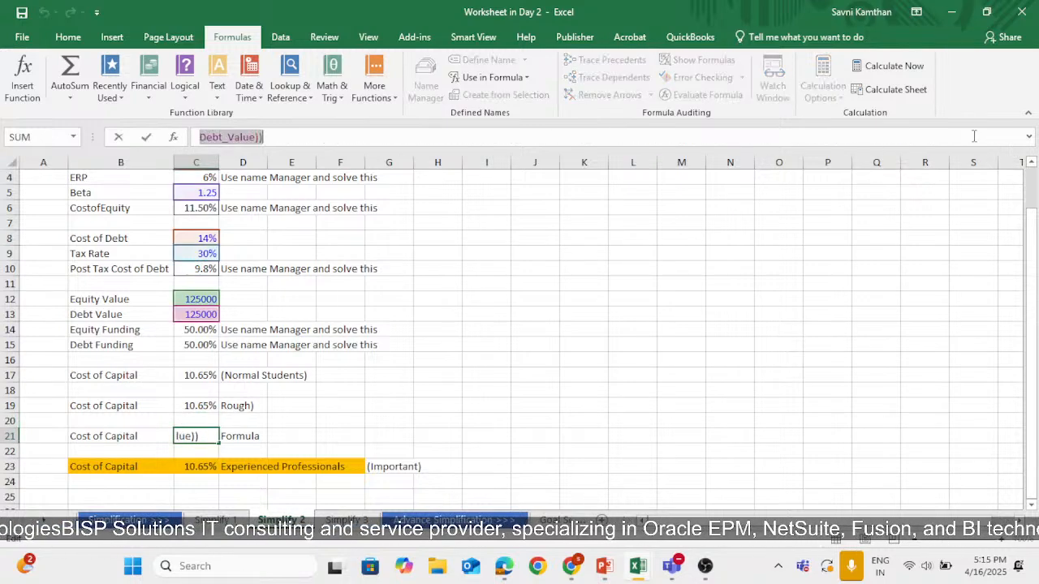
click(906, 138)
key(Return)
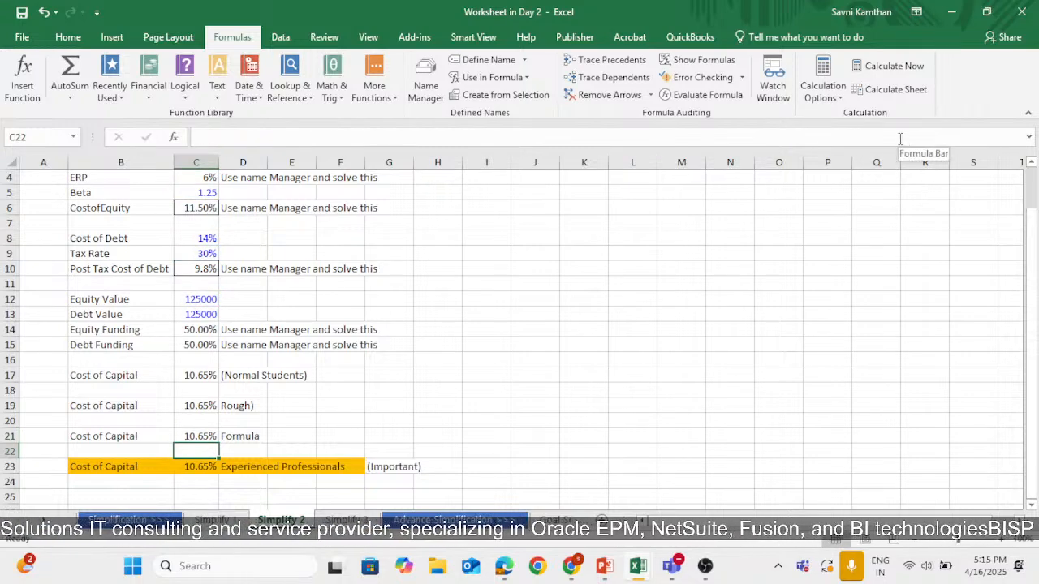
Examine the Experienced Professionals Cost of Capital formula in C23 and trace its inputs on the sheet.
click(200, 467)
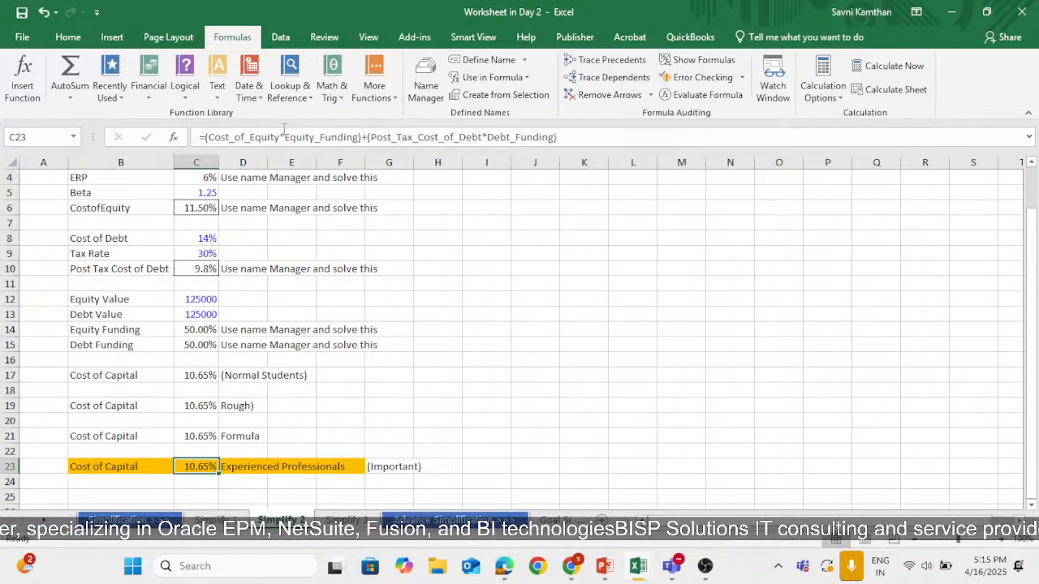
click(139, 465)
double_click(186, 464)
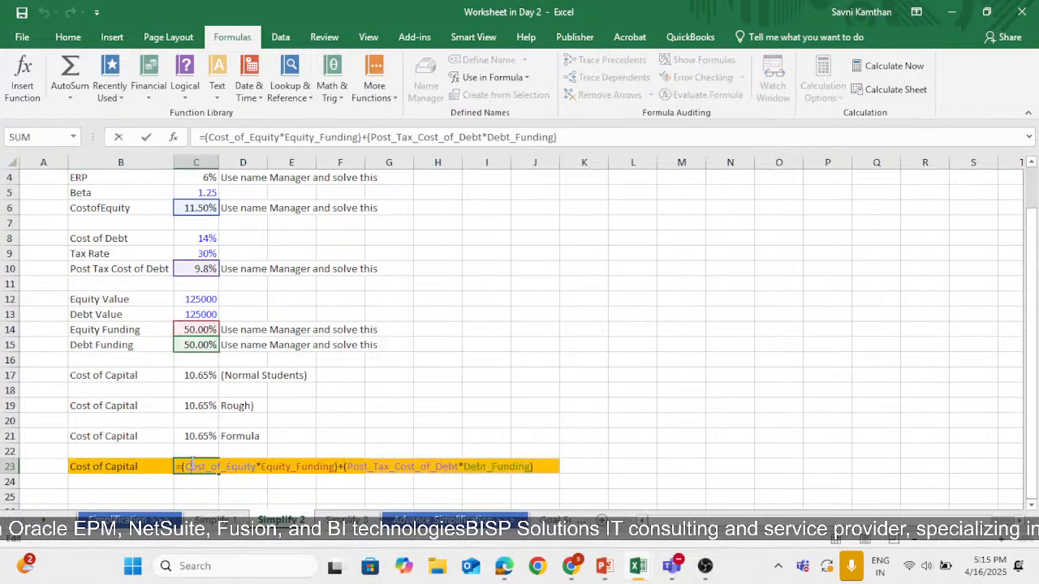
scroll(185, 409, up, 1)
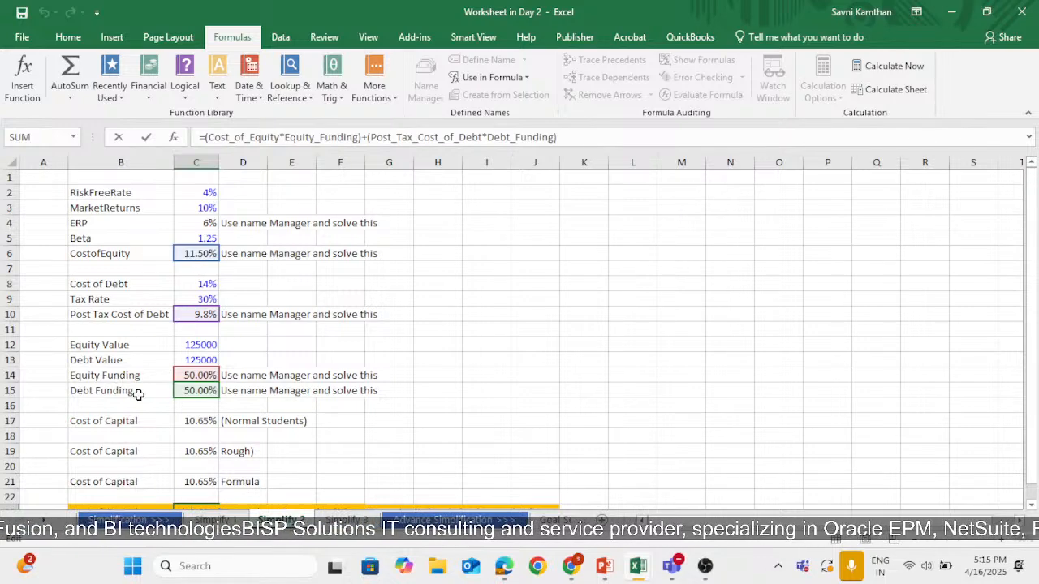
scroll(233, 418, down, 2)
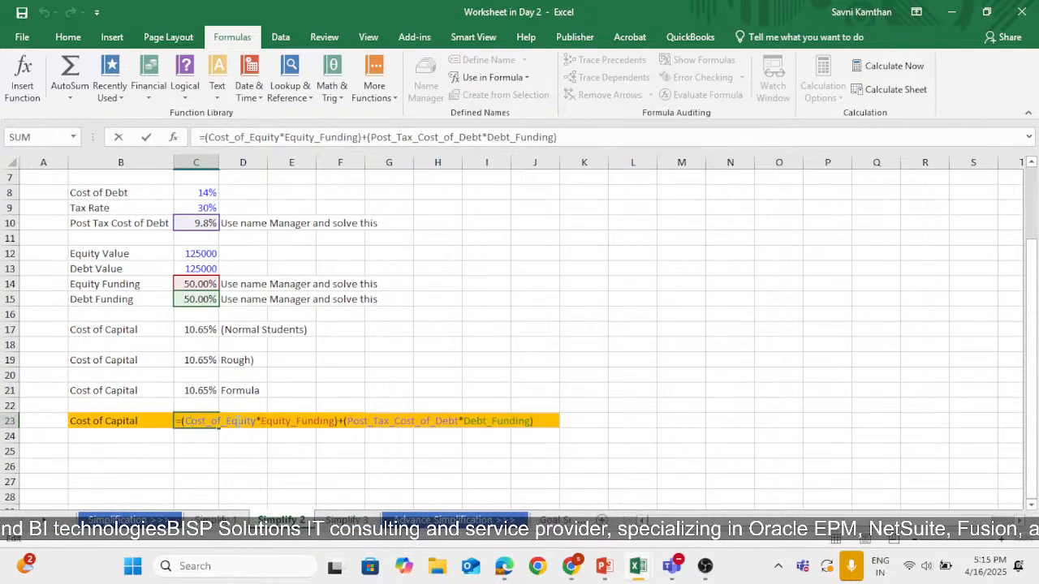
key(Return)
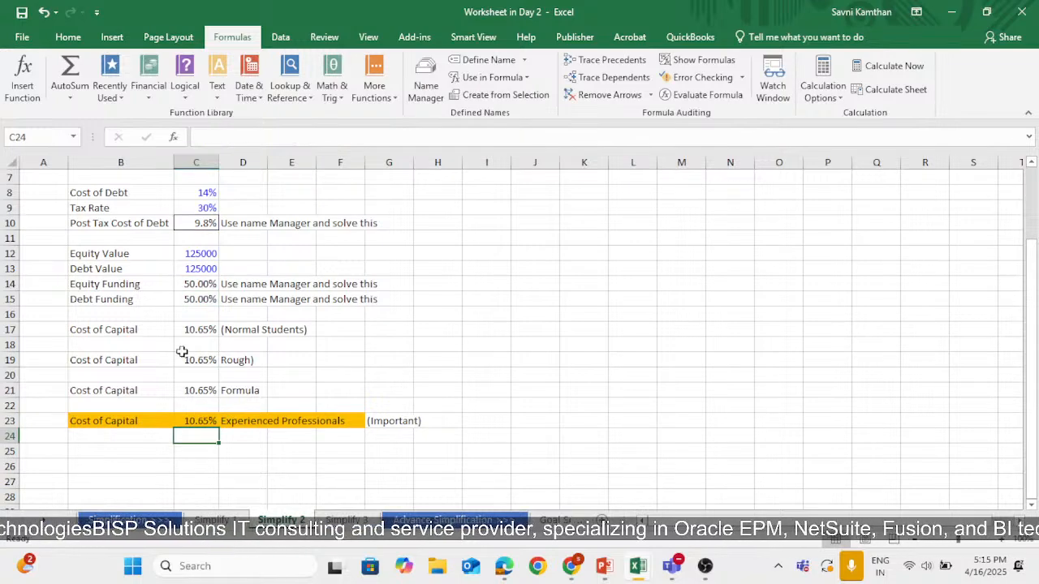
Compare the Cost of Capital rows C17 to C21 with the Experienced Professionals named-range formula in C23.
drag(196, 330, 195, 390)
click(183, 424)
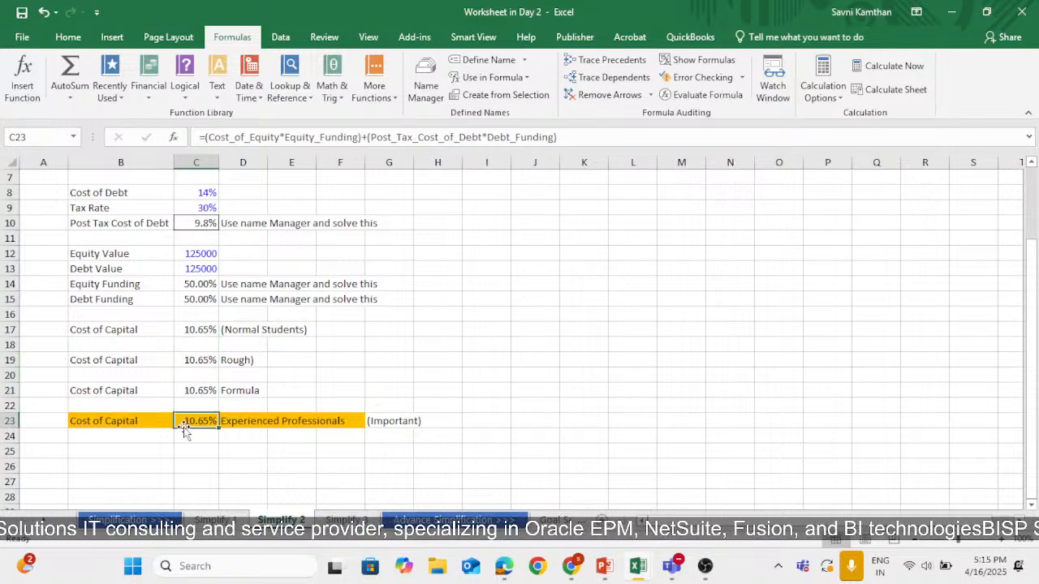
drag(195, 330, 211, 406)
click(410, 407)
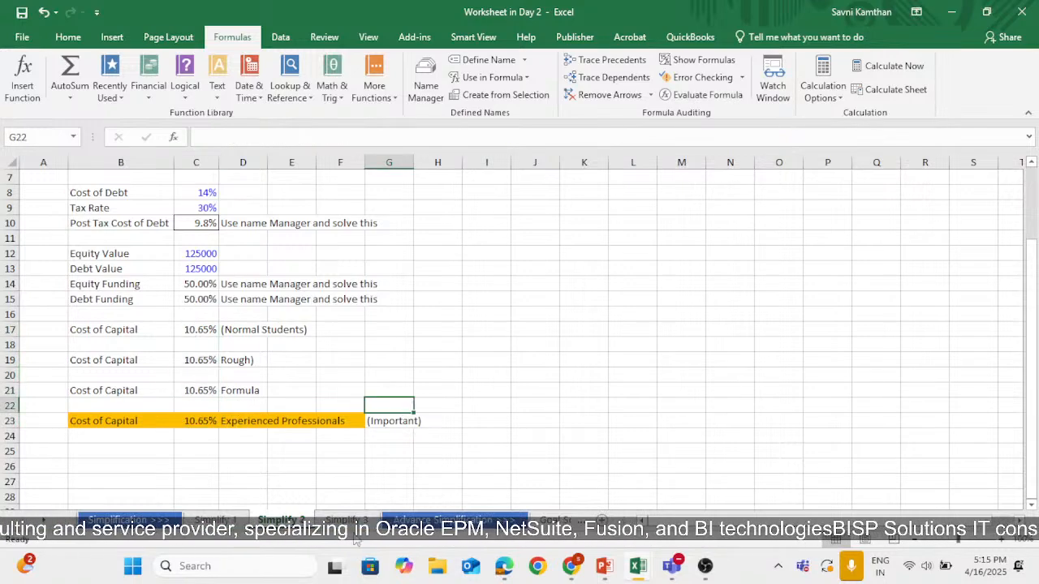
Switch to the Simplify 3 sheet and examine the D/E Ratio in C2 and the Coupon Rate formula in C3.
key(ctrl+Page_Down)
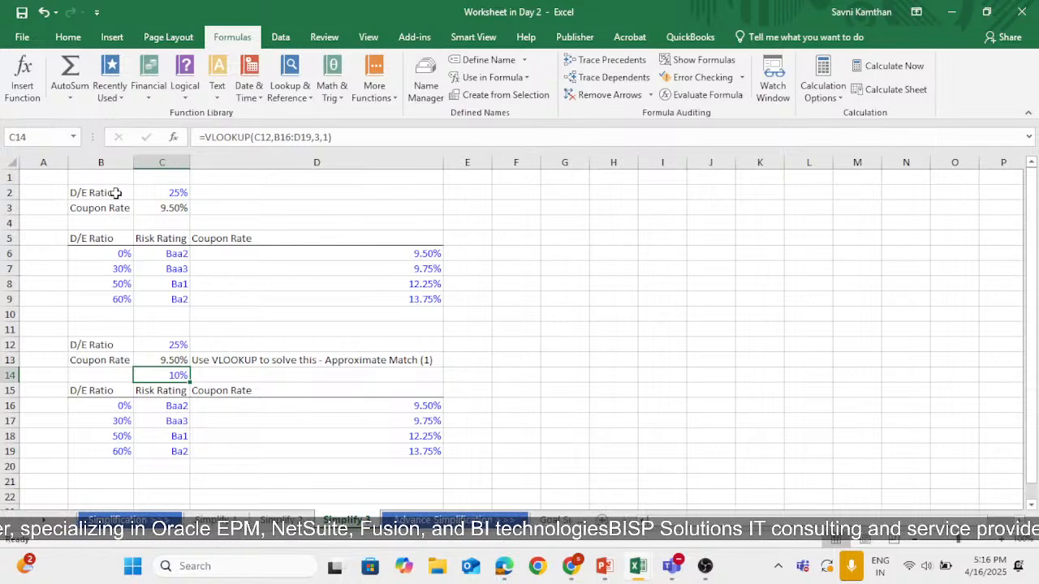
click(161, 195)
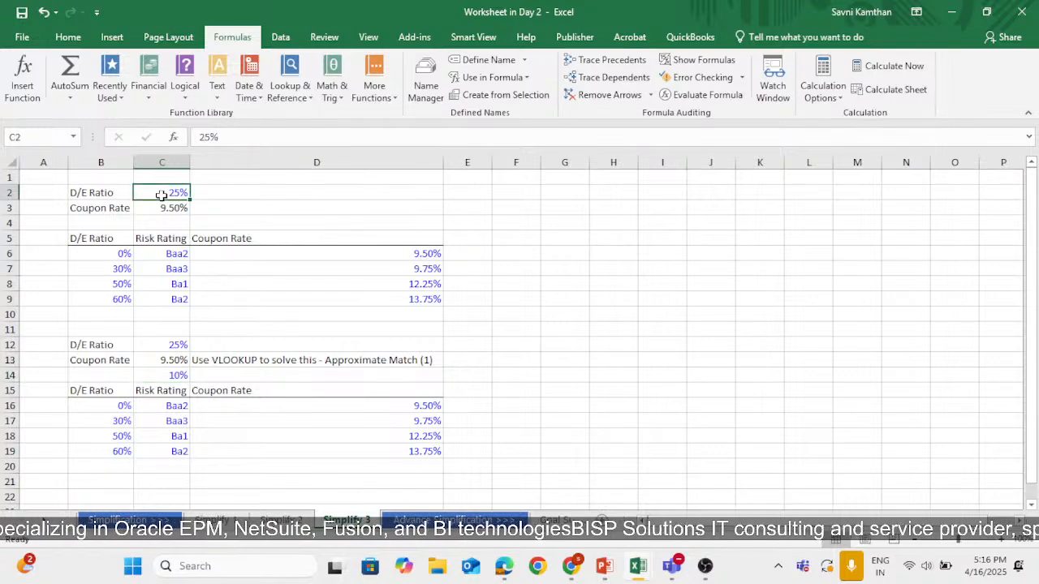
click(95, 211)
click(150, 212)
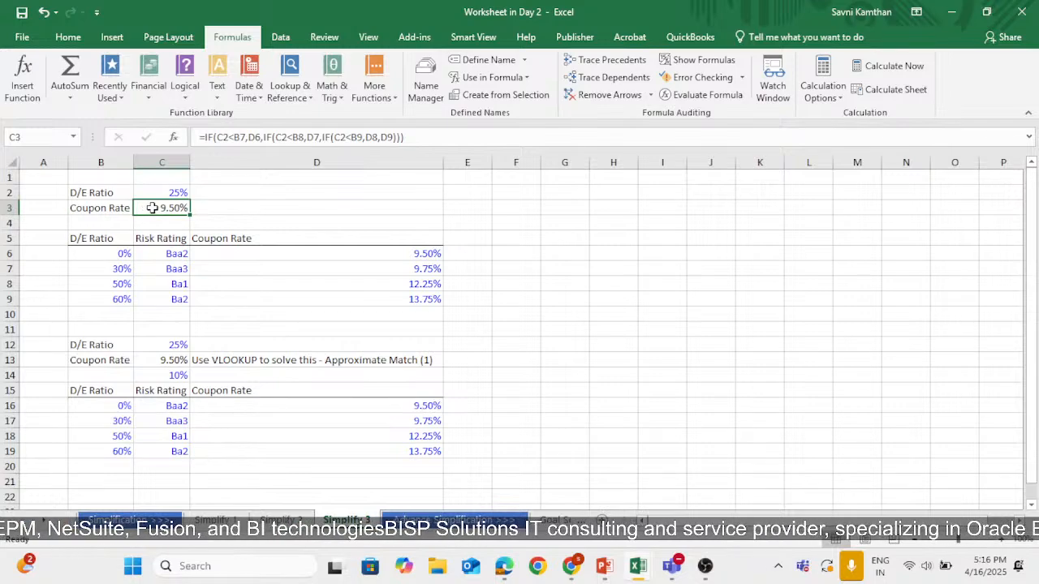
Label the first Coupon Rate calculation by entering "nested if" in D3.
click(195, 208)
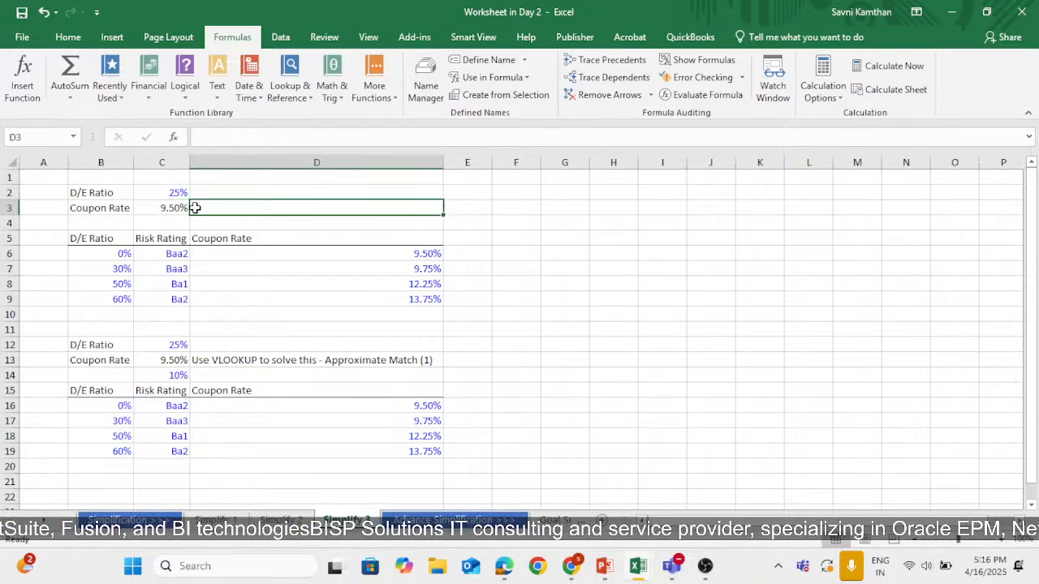
text(nested)
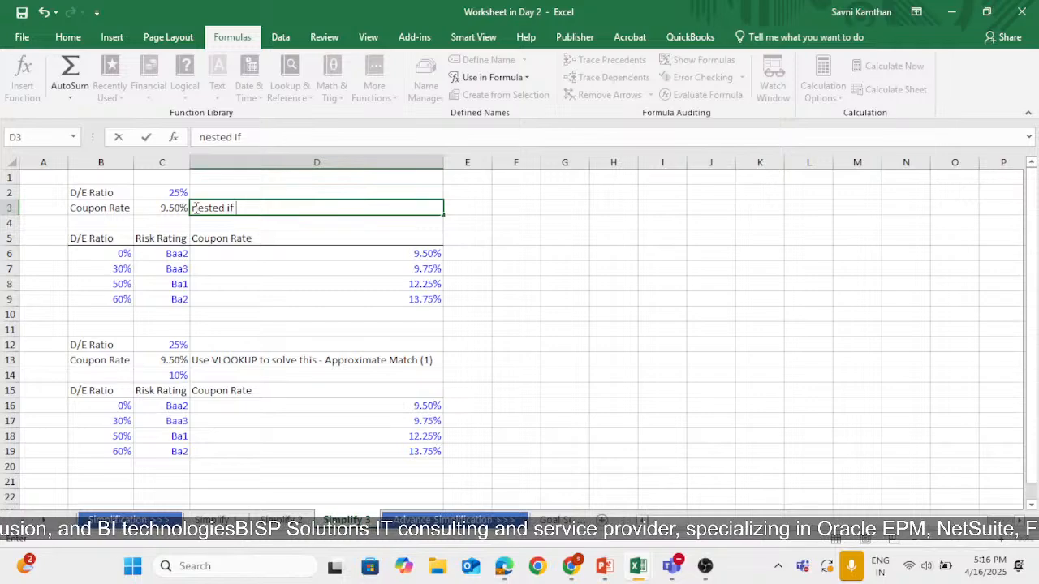
text( if)
key(Return)
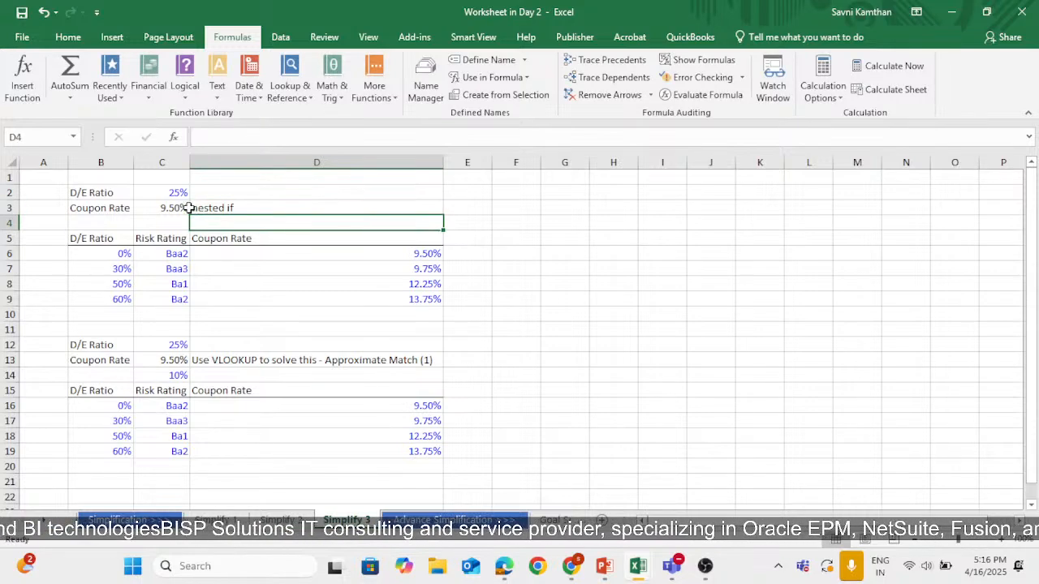
Examine the nested IF formula in C3 and the D/E Ratio and Coupon Rate cells it references.
click(186, 208)
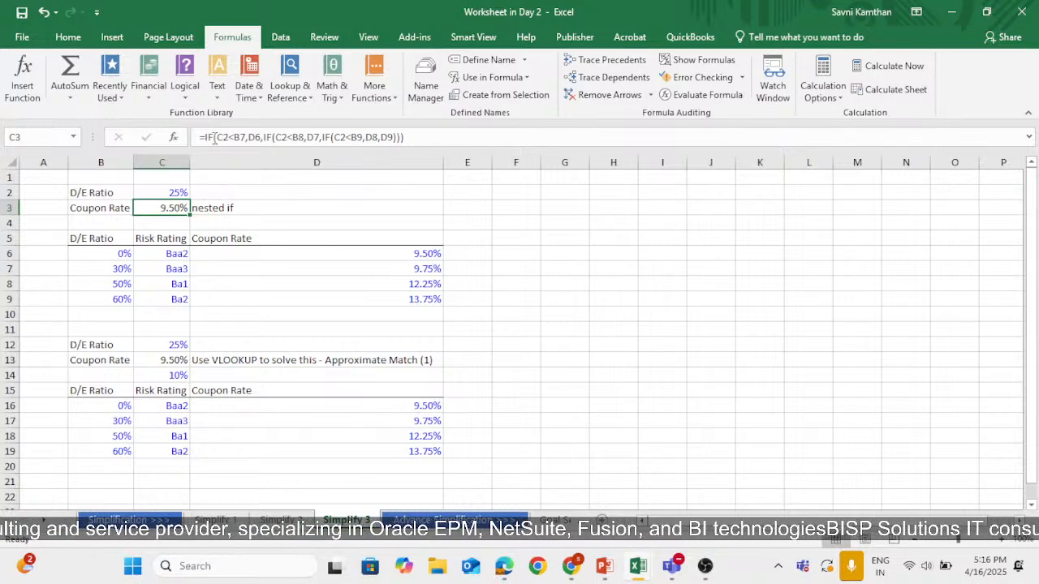
double_click(159, 210)
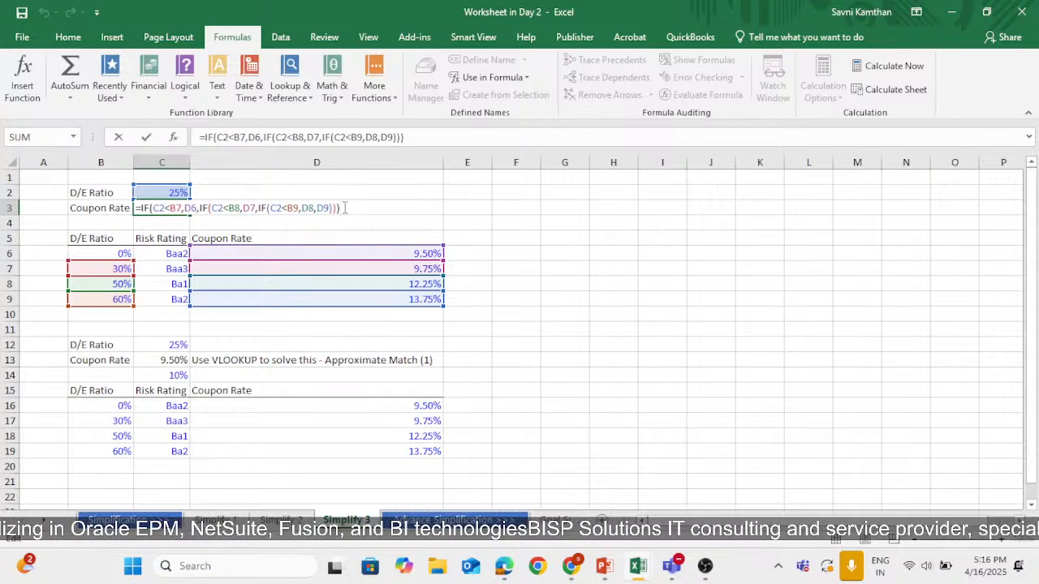
key(Return)
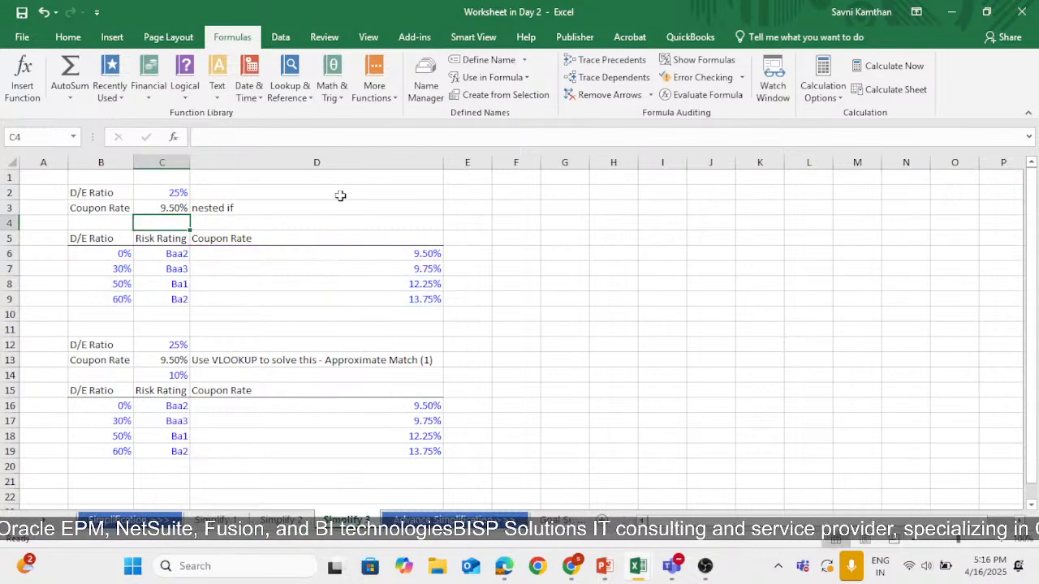
Examine the approximate-match VLOOKUP formulas in C13 and C14 and the lookup table range they reference.
scroll(160, 331, down, 2)
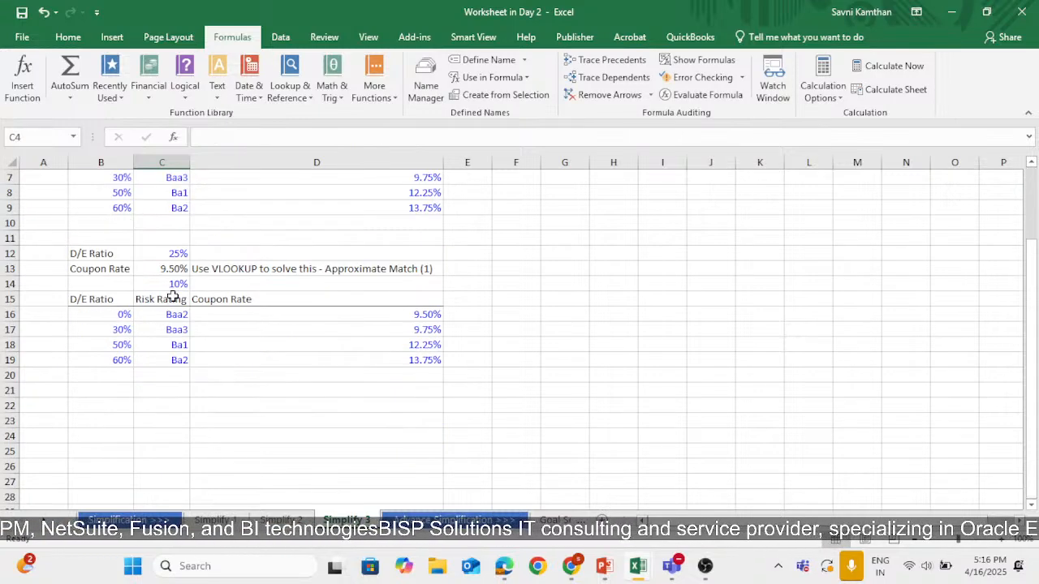
scroll(172, 292, up, 2)
click(199, 360)
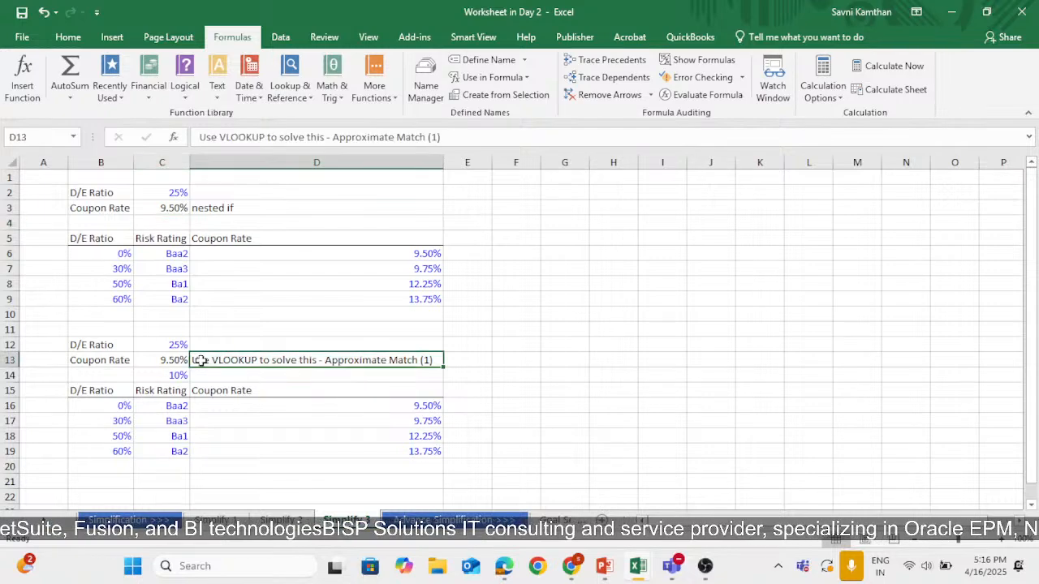
click(146, 361)
double_click(146, 360)
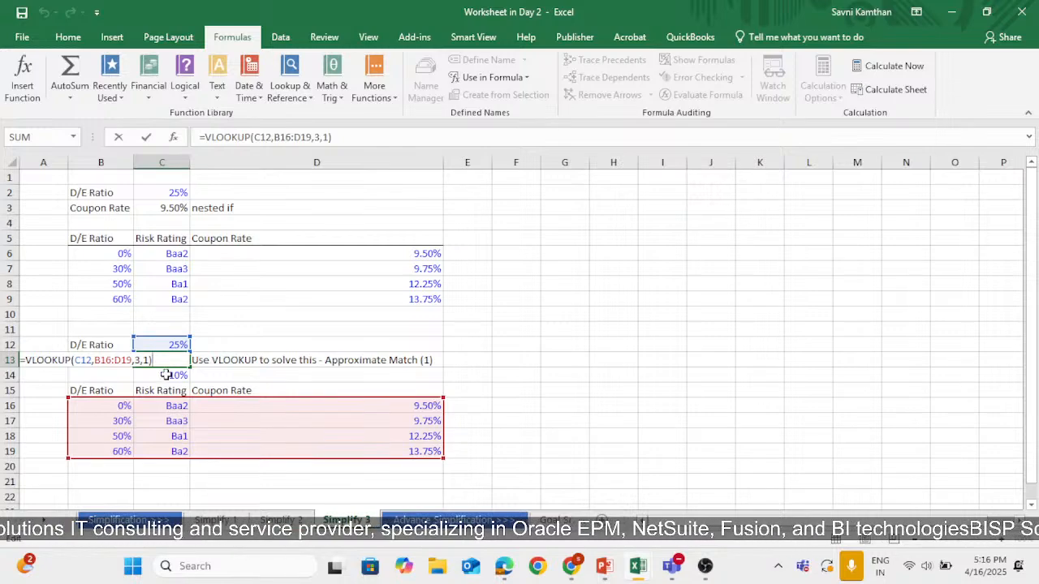
key(Return)
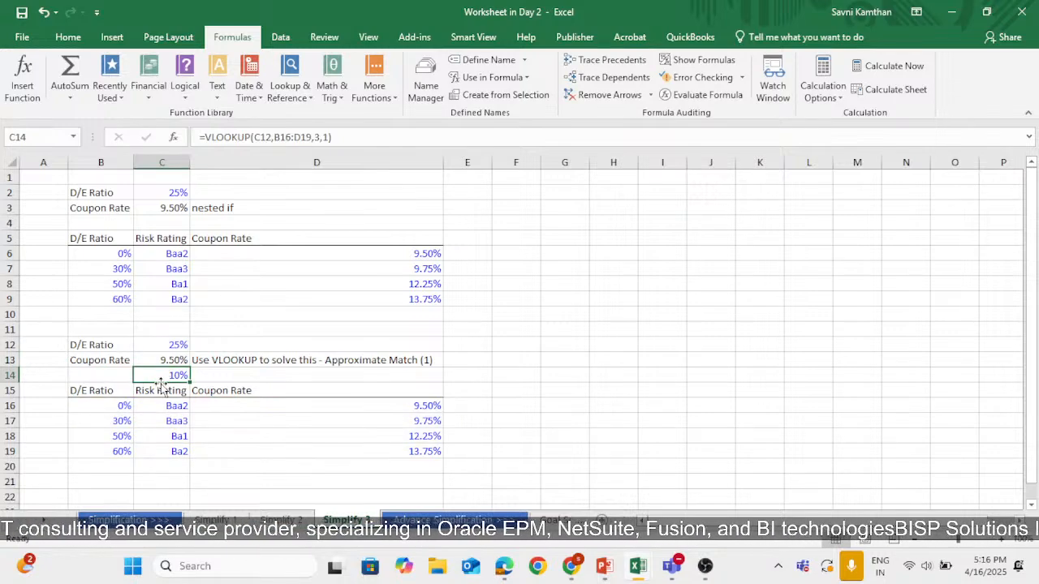
click(208, 372)
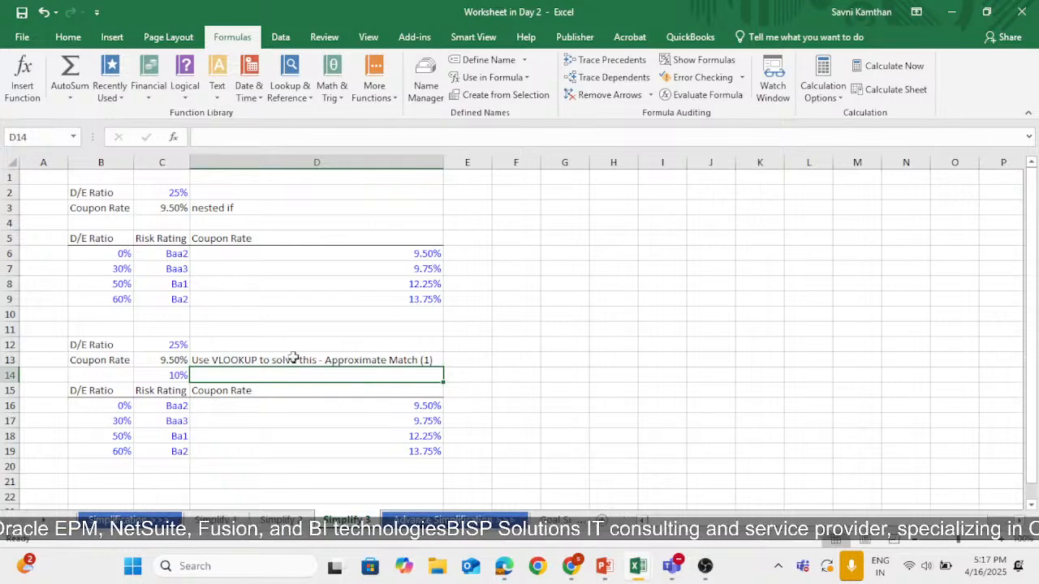
click(167, 377)
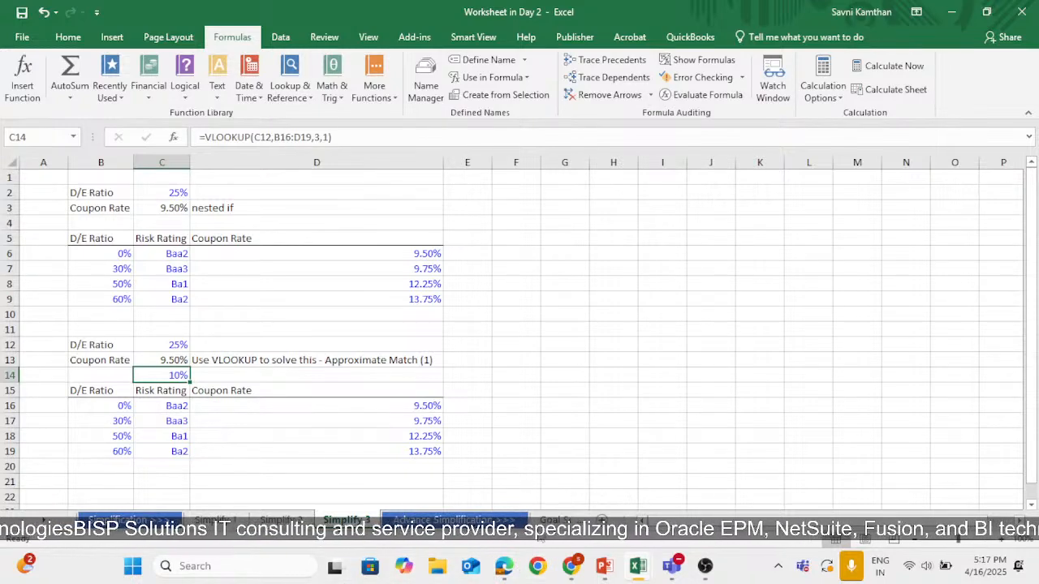
Switch to the Goal Seek sheet and review its sales, margin and target profit figures.
click(554, 519)
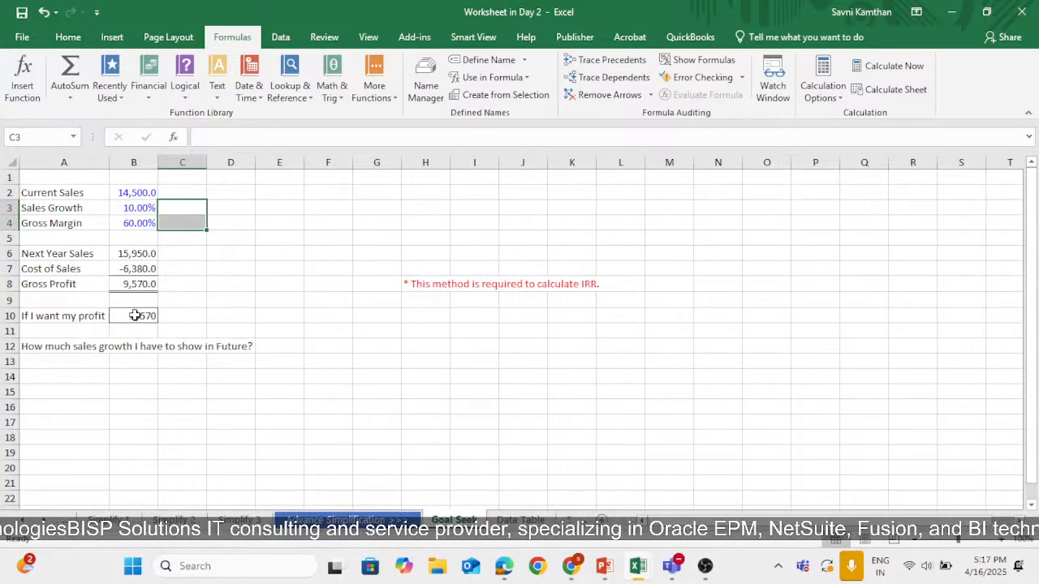
click(172, 221)
click(202, 253)
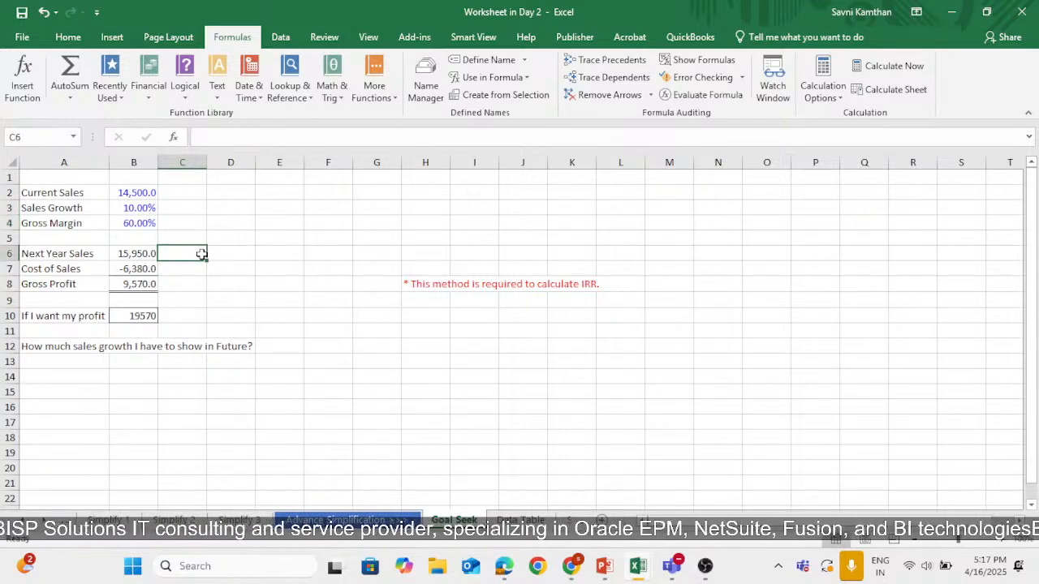
Run Goal Seek to bring Gross Profit in B8 to 19570 by changing Sales Growth in B3, and discard the solution.
click(70, 36)
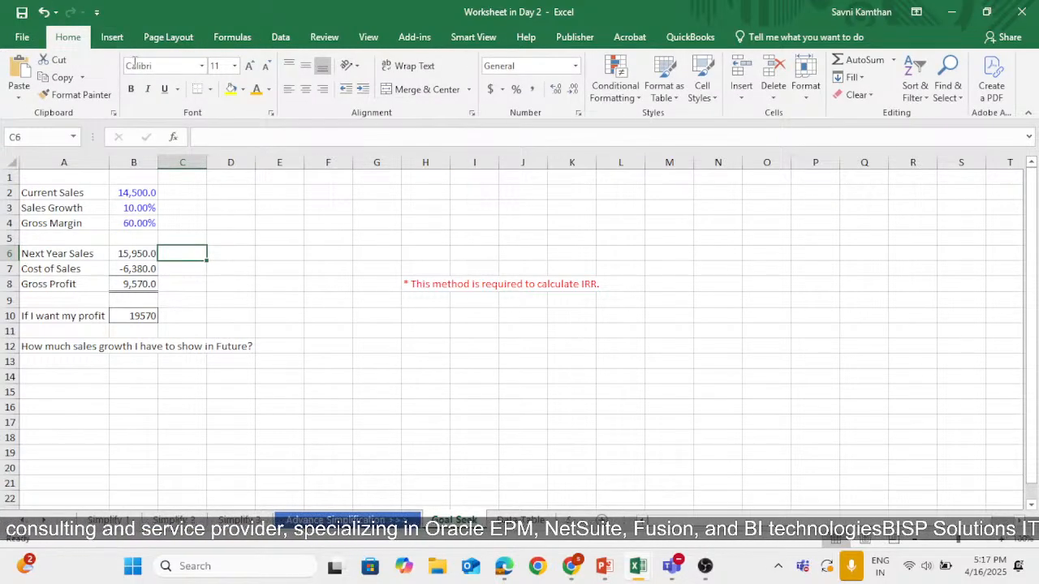
key(alt)
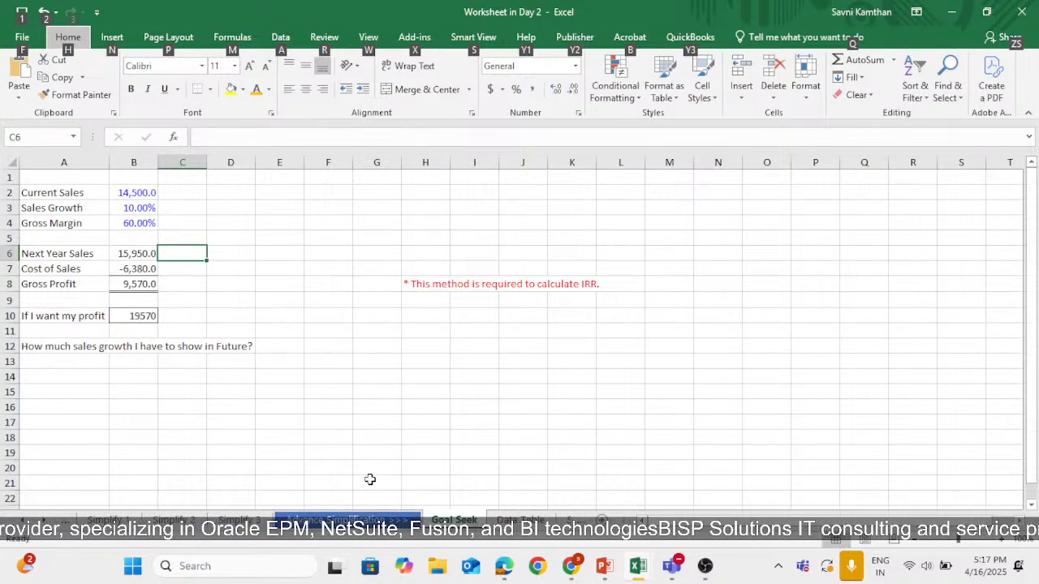
key(a)
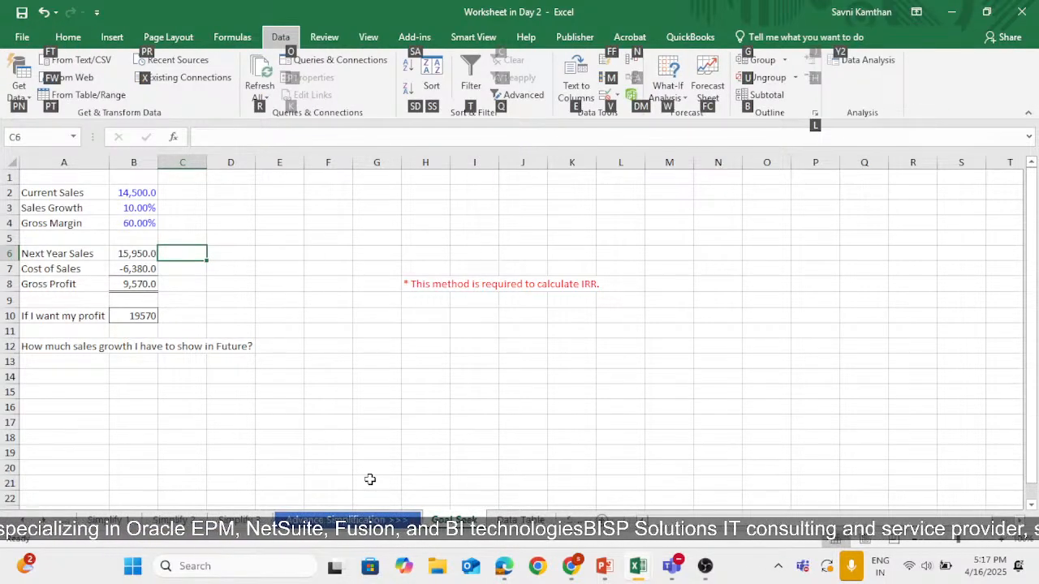
key(w)
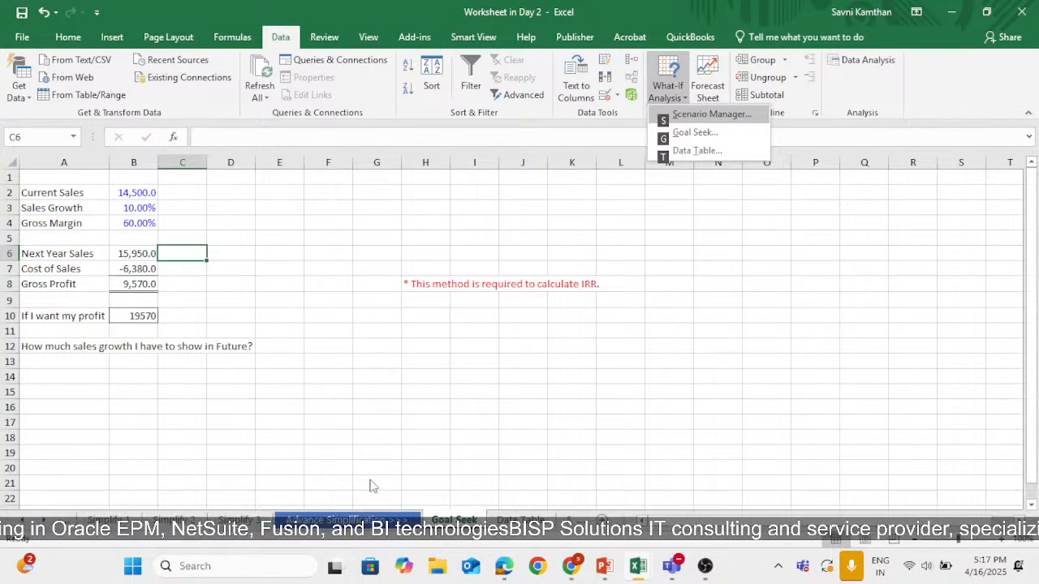
key(g)
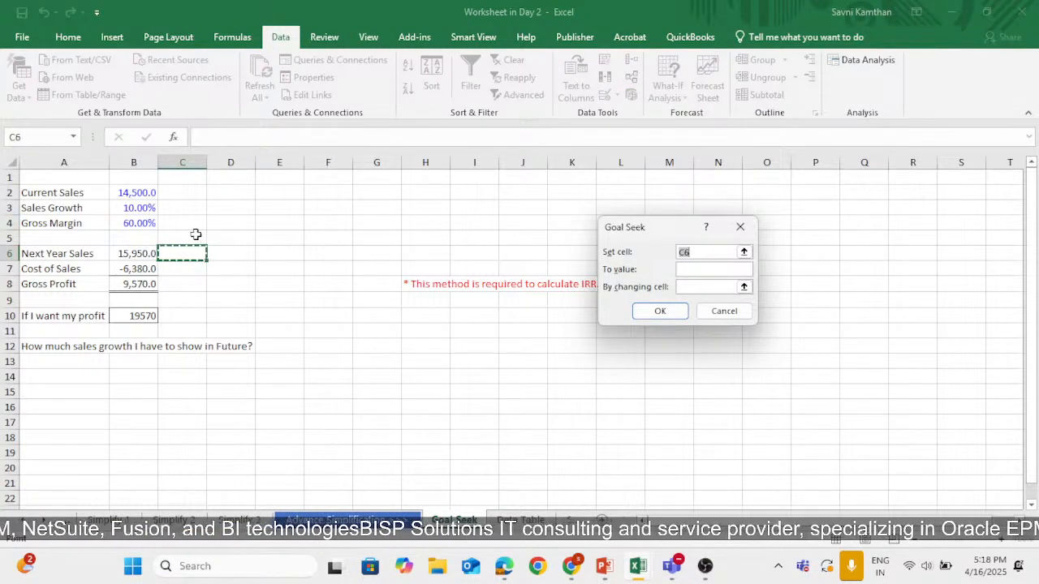
click(128, 284)
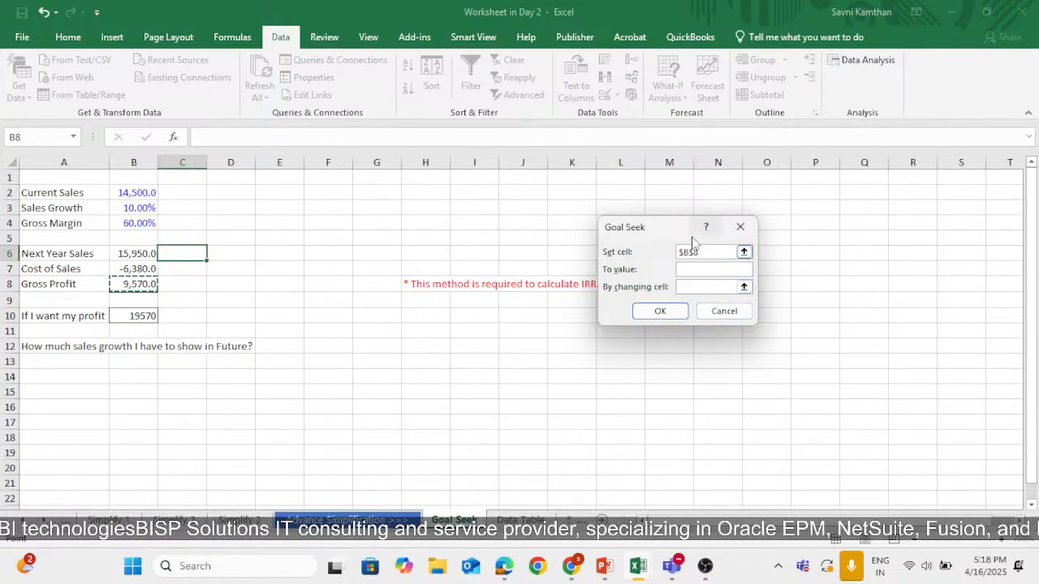
click(695, 271)
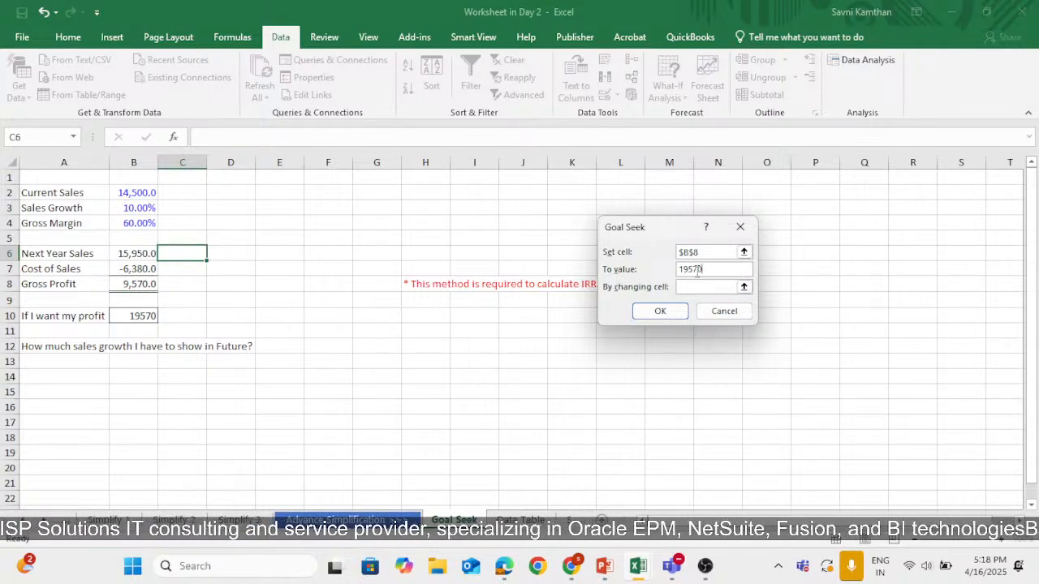
click(704, 287)
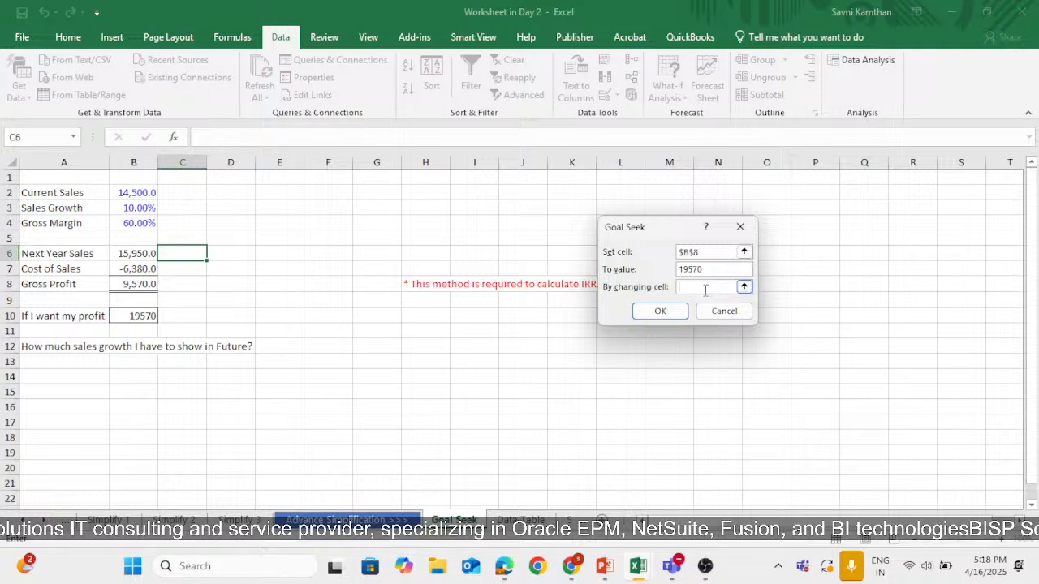
click(128, 208)
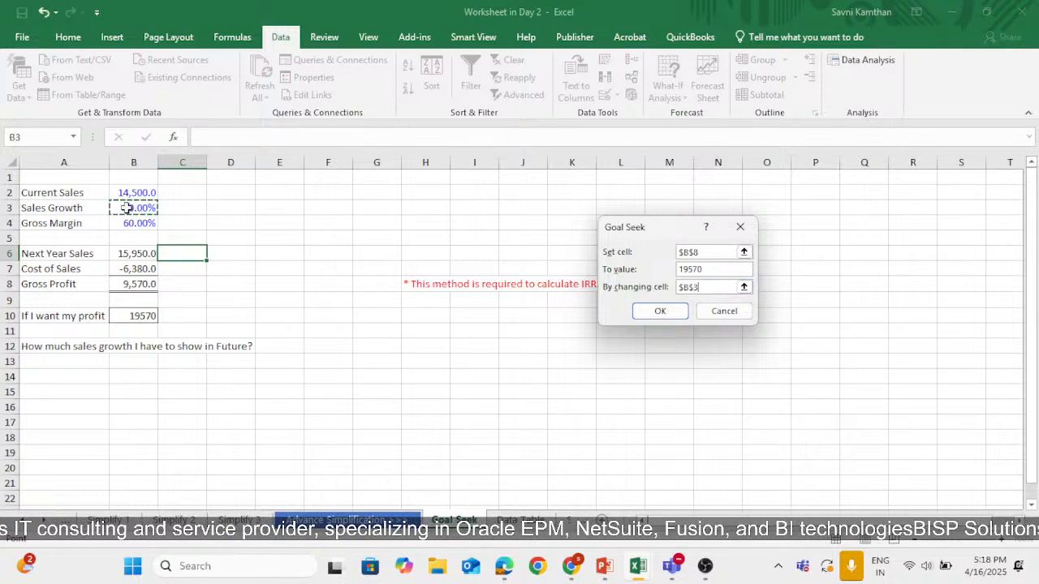
click(677, 312)
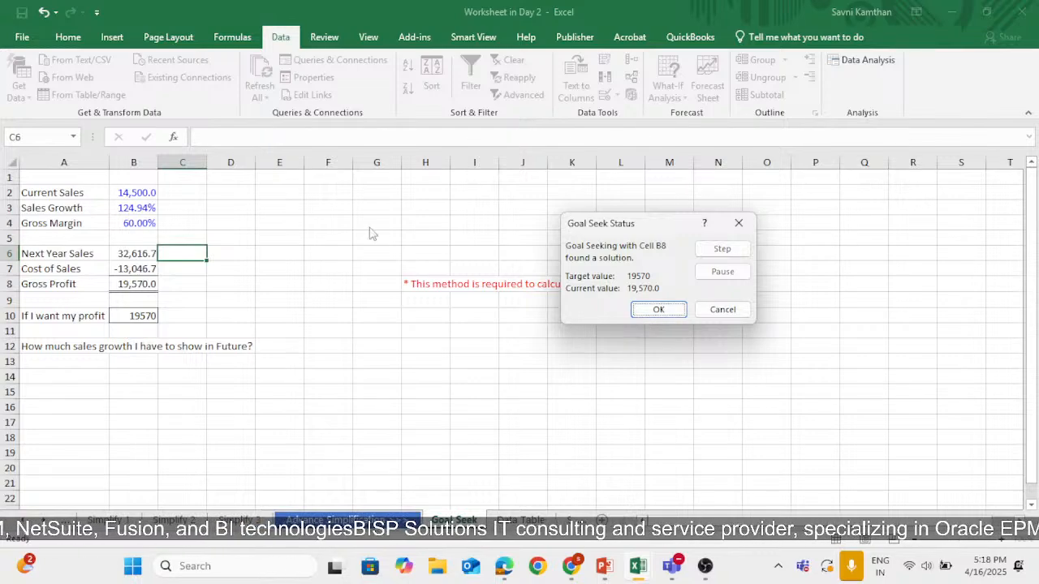
click(708, 315)
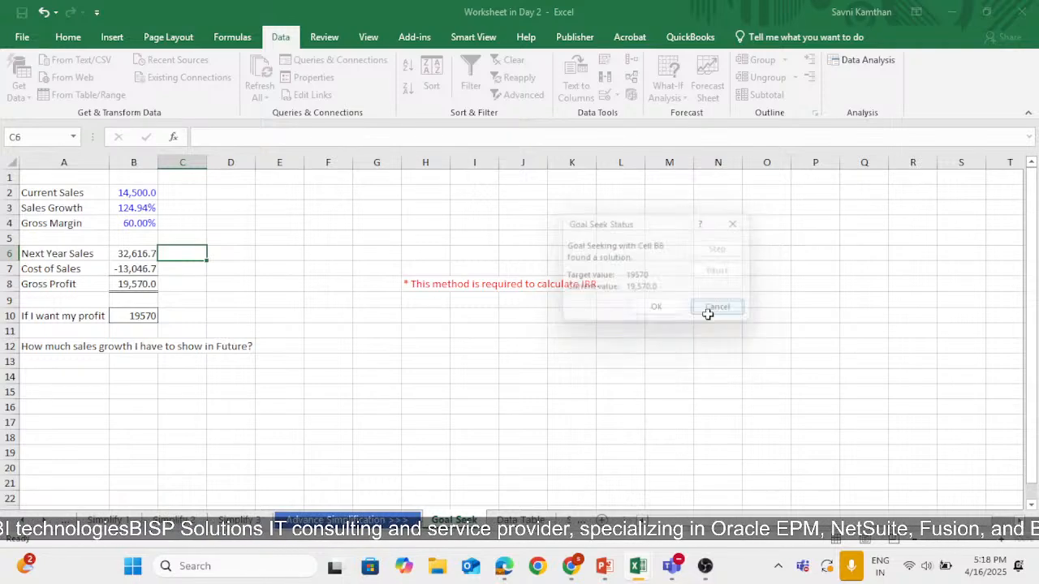
Switch to the Data Table sheet and examine the Gross Profit formula in B8, its link in B12 and the Sales Growth input in B3.
key(ctrl+Page_Down)
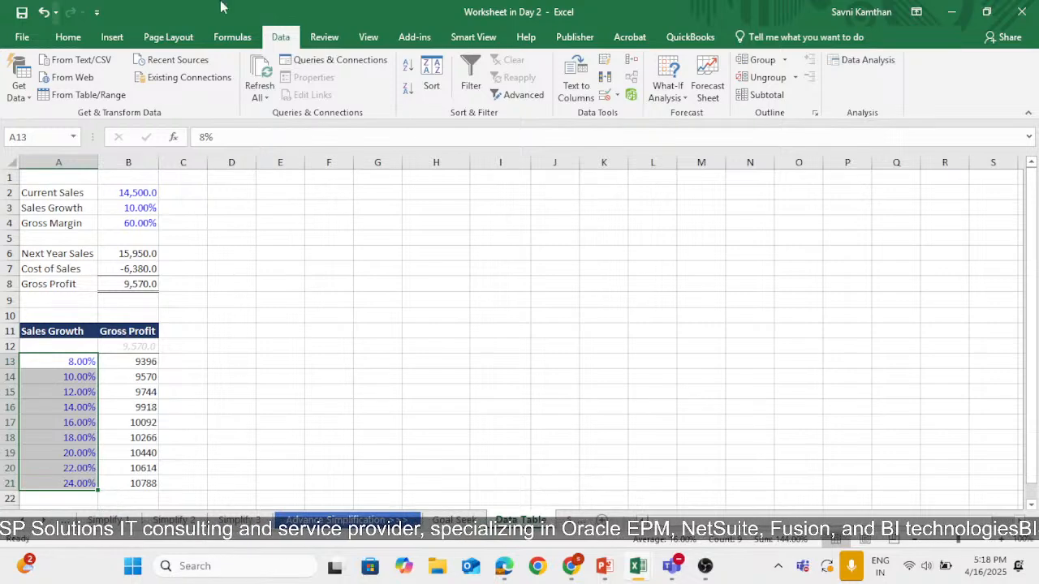
click(229, 406)
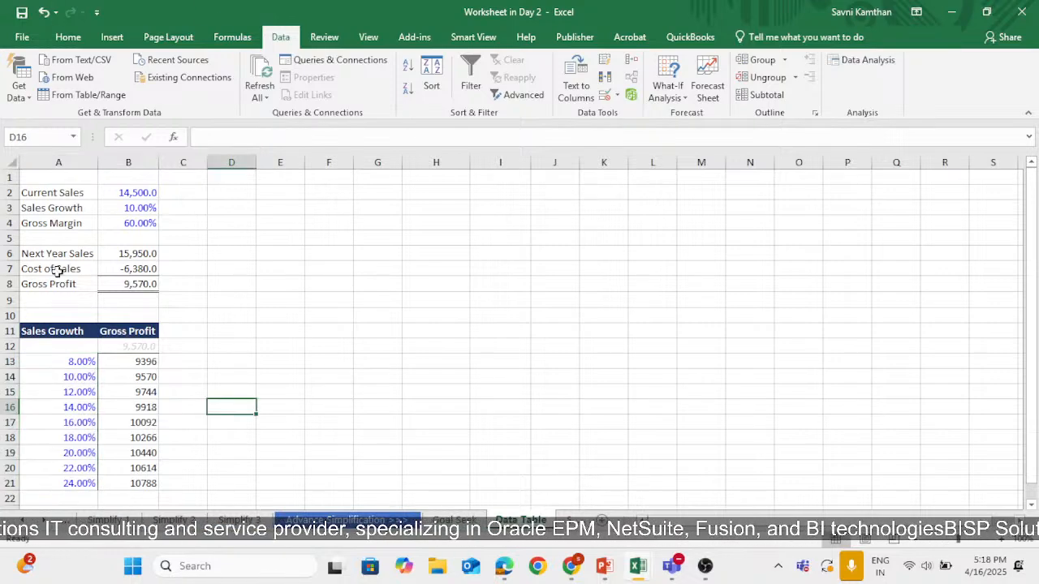
click(133, 284)
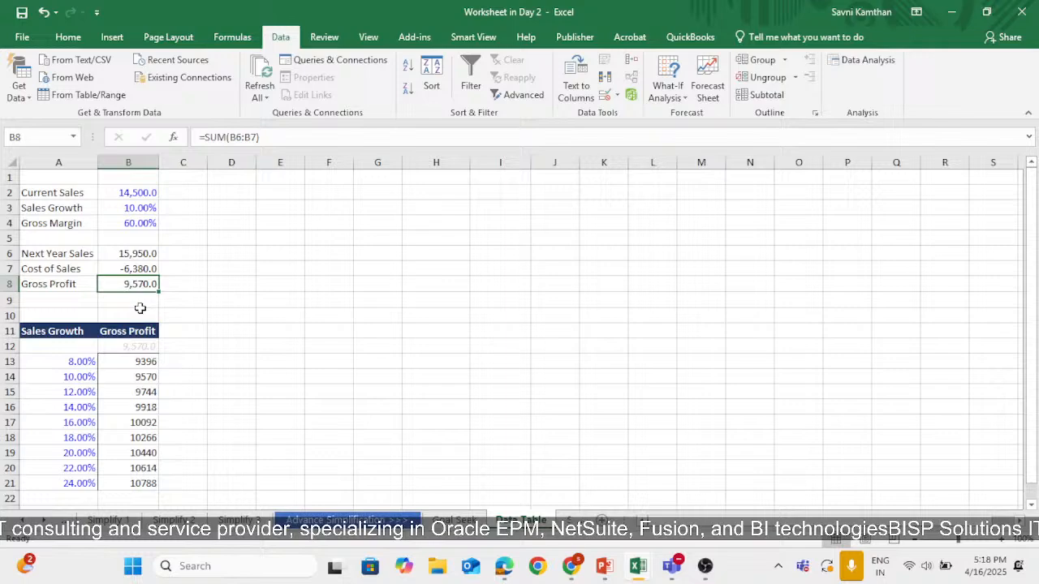
click(145, 361)
click(145, 345)
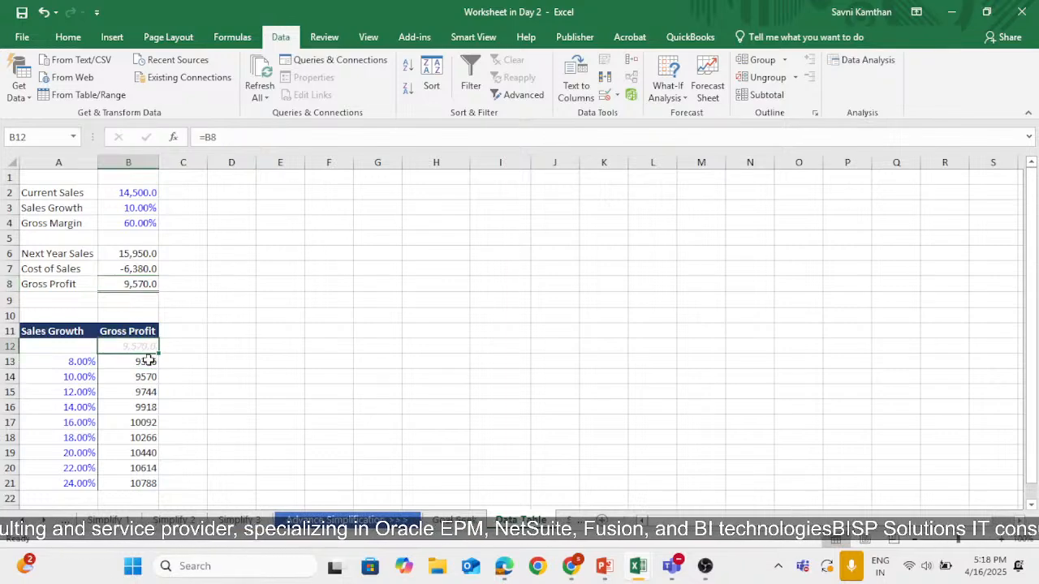
click(122, 210)
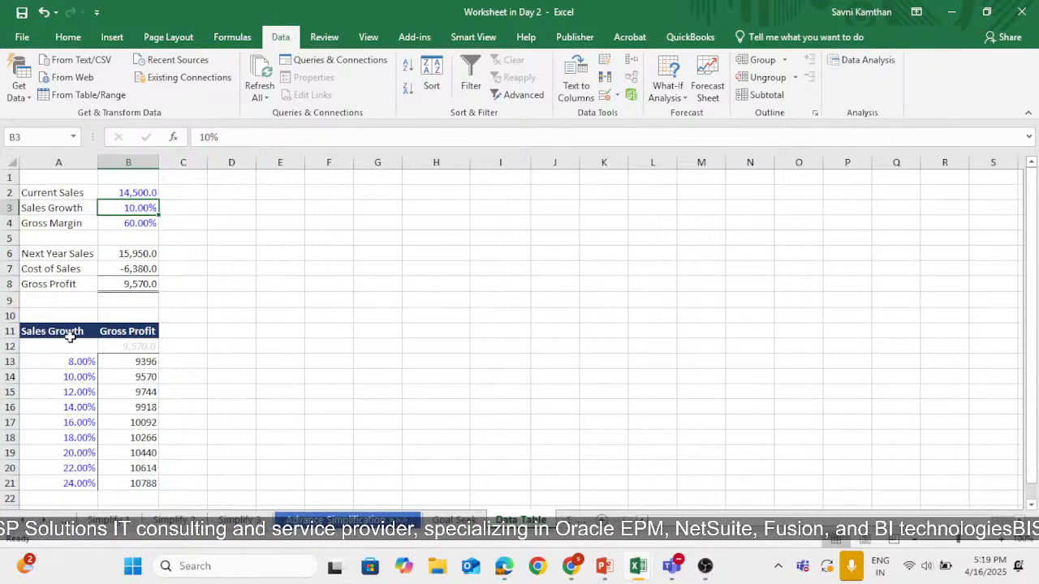
Create a one-variable data table on A12:B21 with Sales Growth in B3 as the column input cell.
drag(71, 344, 126, 482)
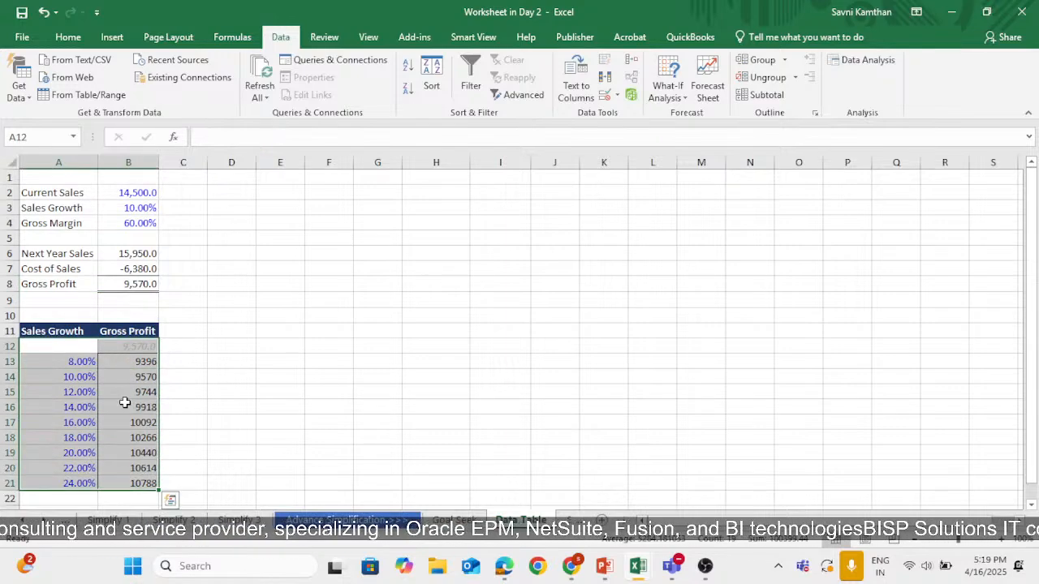
key(alt)
key(a)
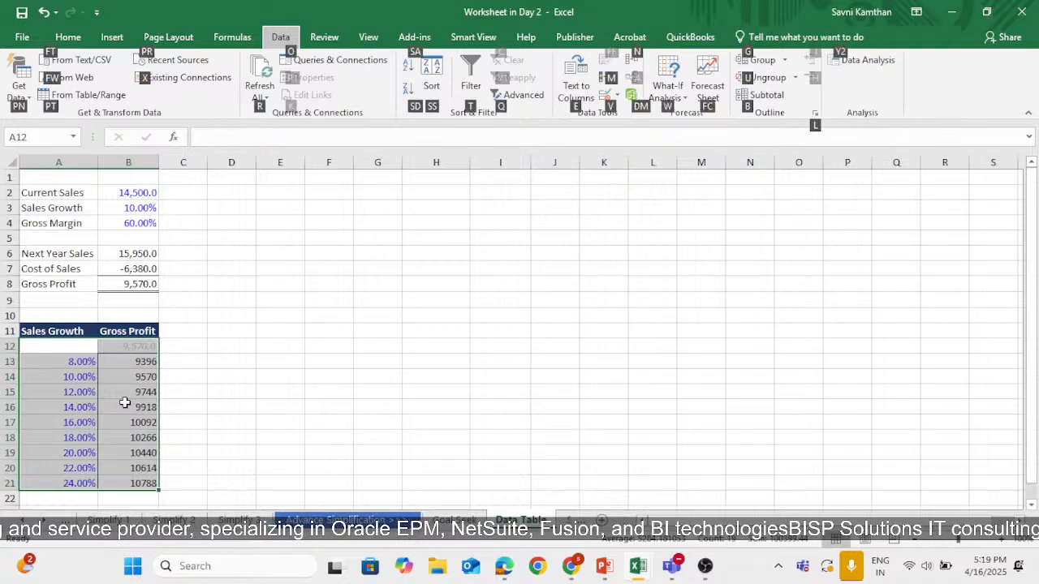
key(w)
key(t)
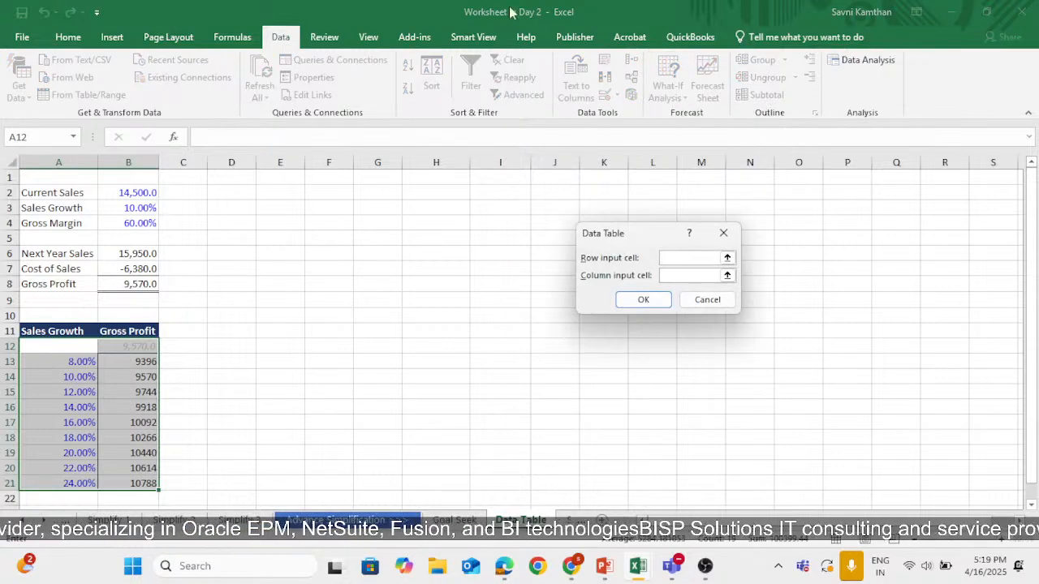
click(684, 258)
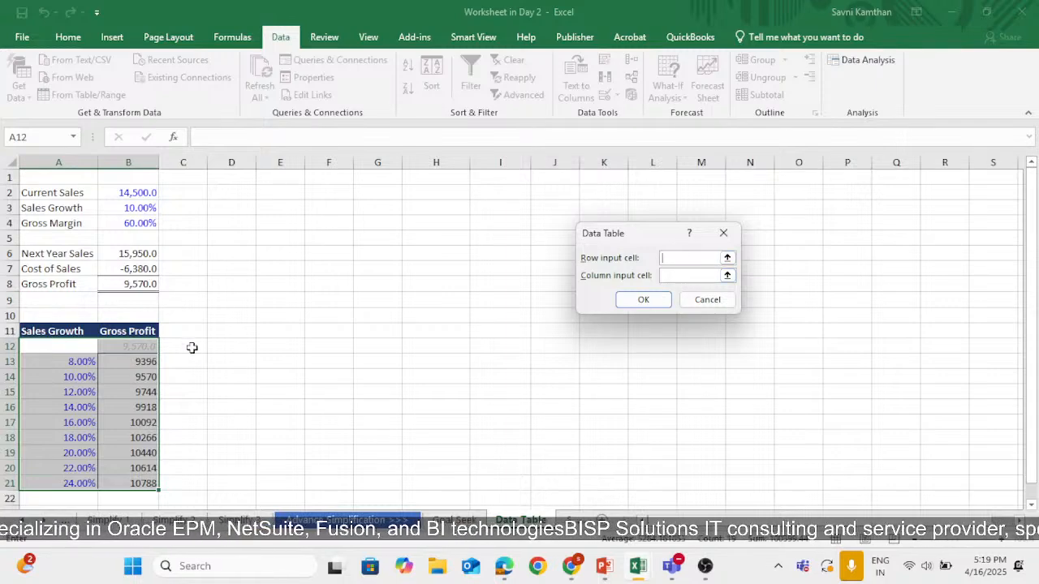
click(674, 277)
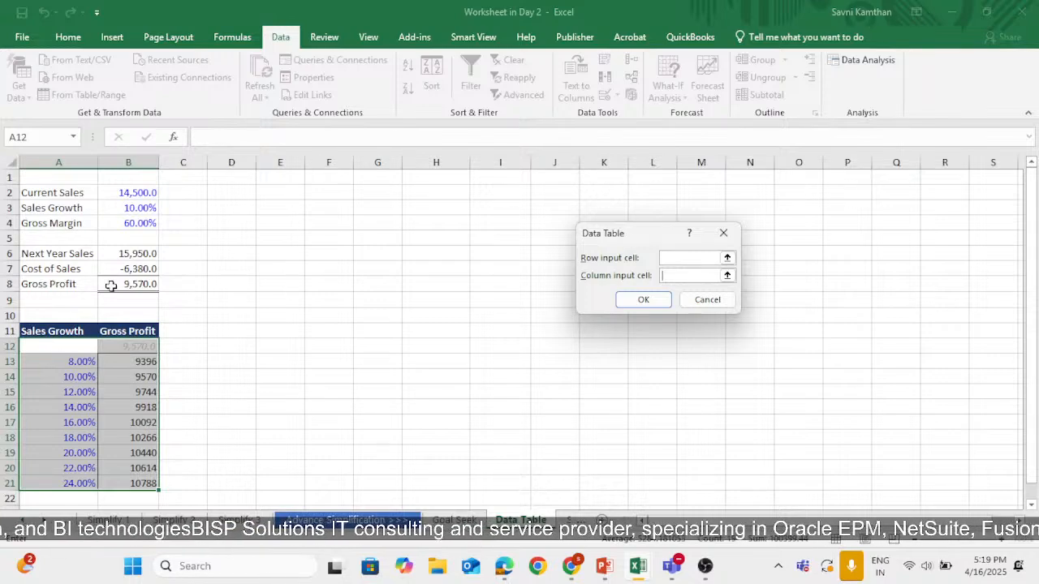
click(133, 213)
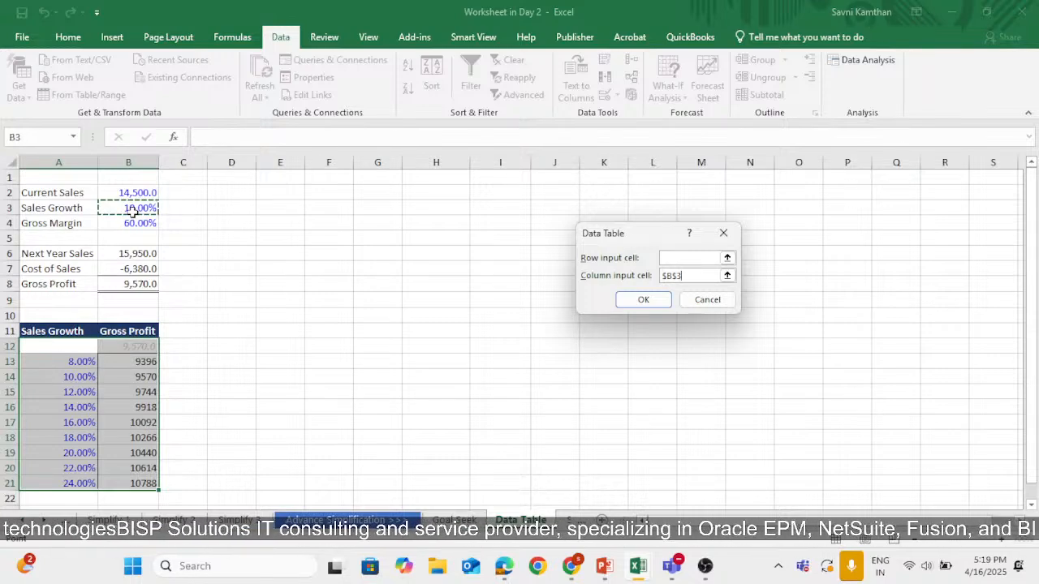
key(Return)
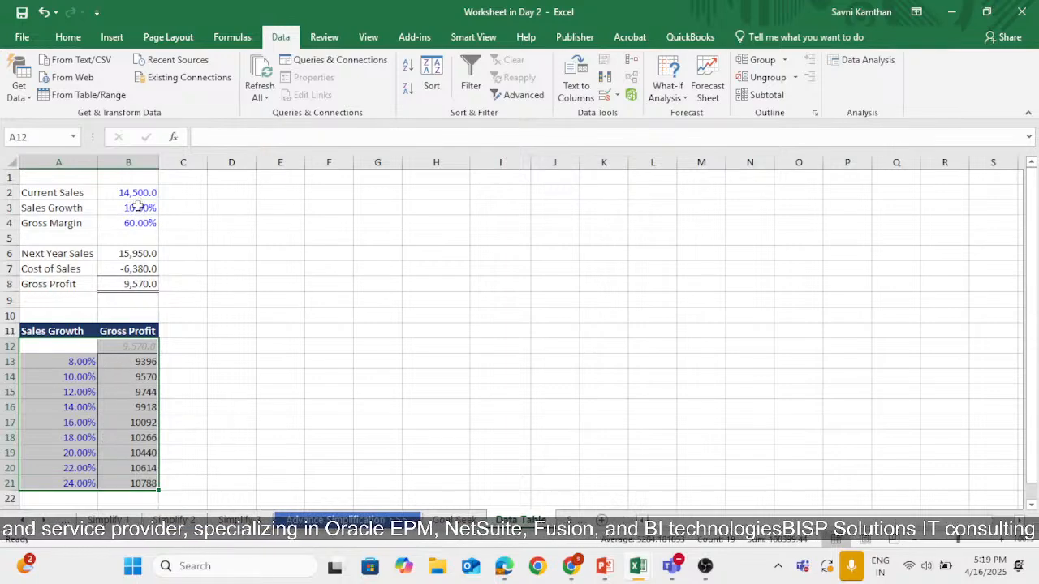
drag(134, 361, 136, 485)
click(293, 424)
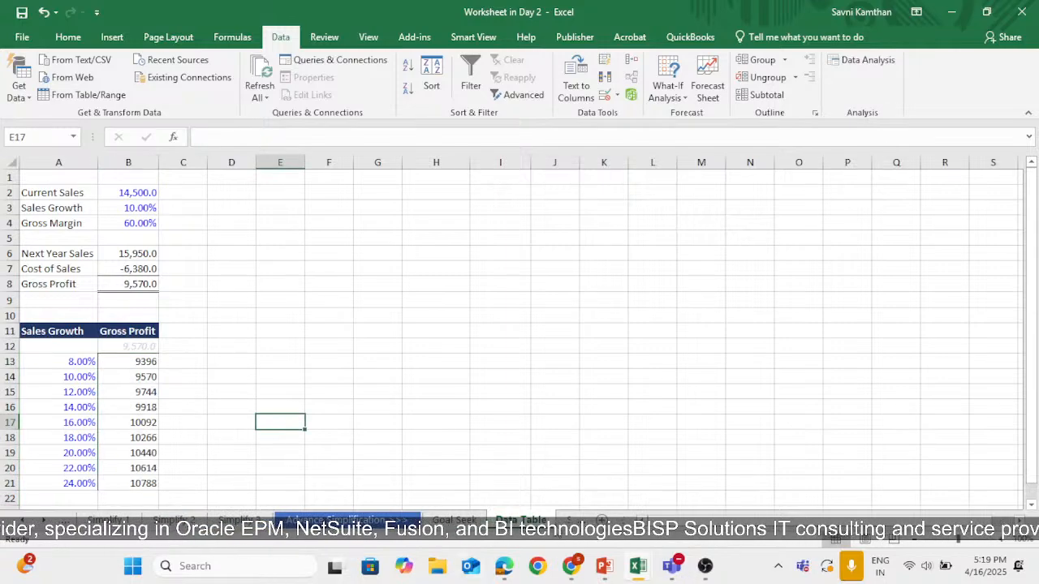
Switch to the Scenario Analysis sheet and examine its model inputs, the Sales Growth column values and the Gross Margin row values.
click(566, 520)
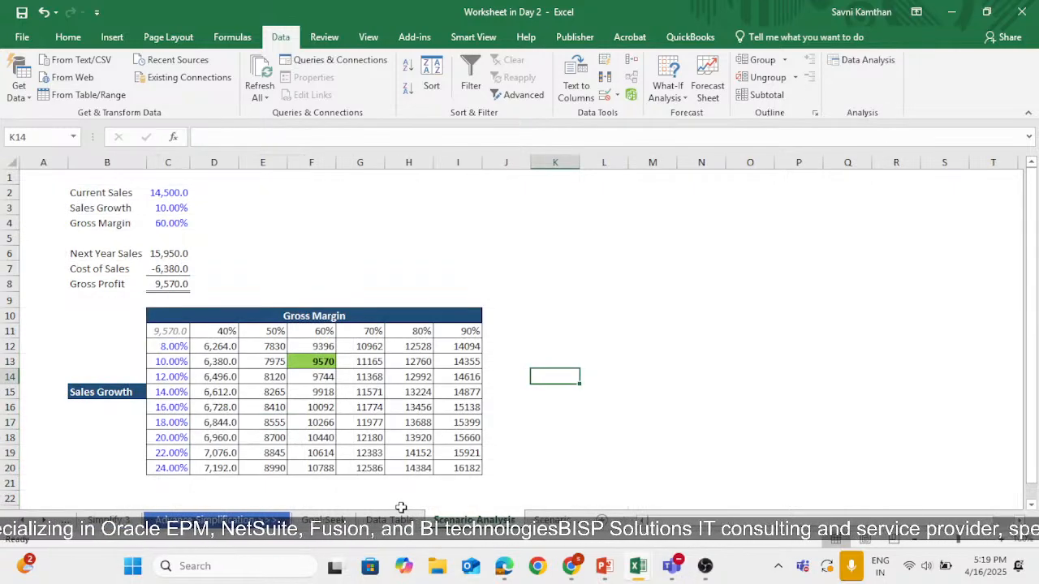
drag(126, 195, 178, 284)
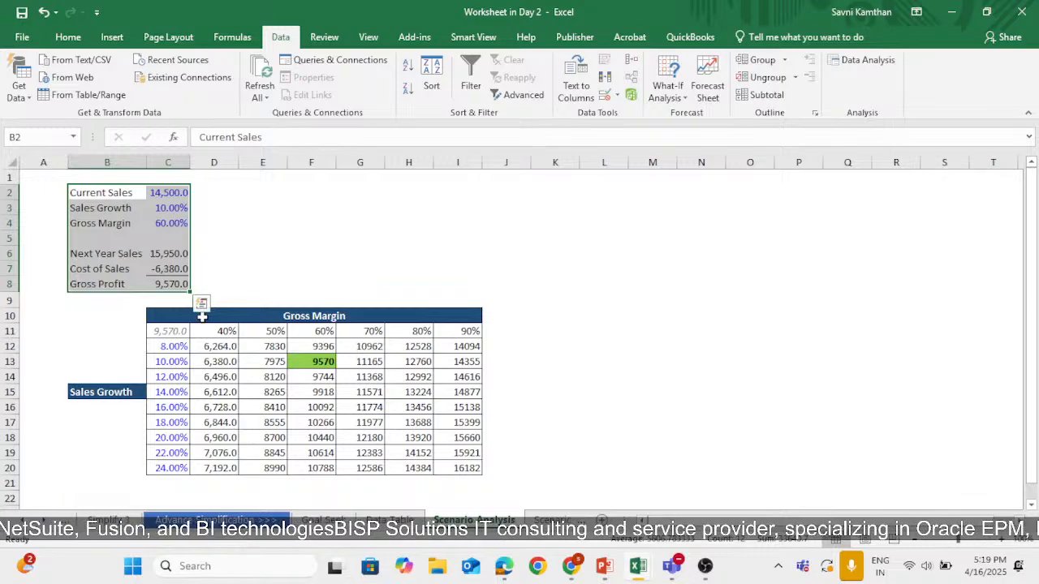
click(158, 210)
click(227, 334)
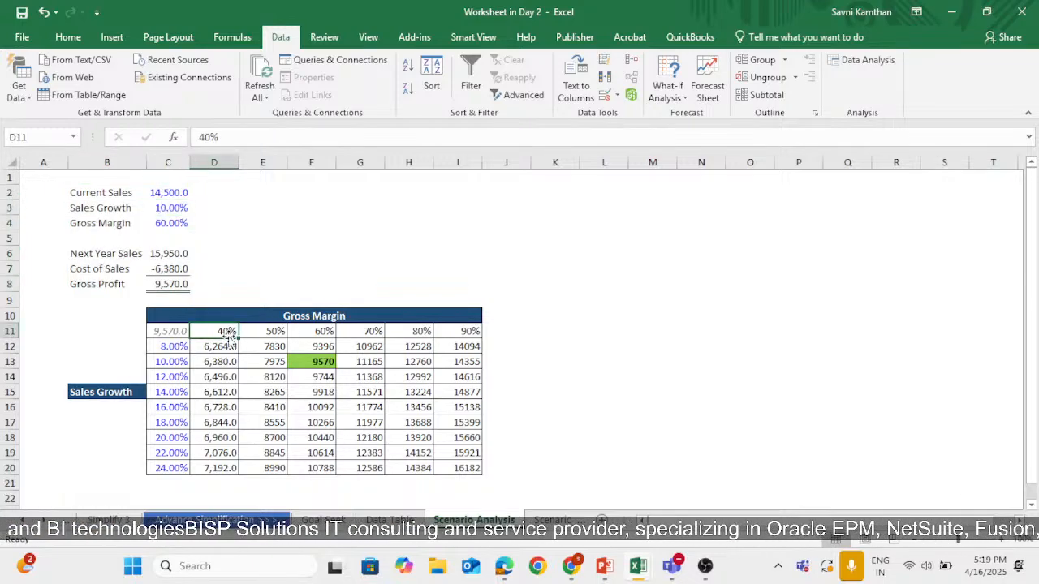
drag(180, 349, 163, 462)
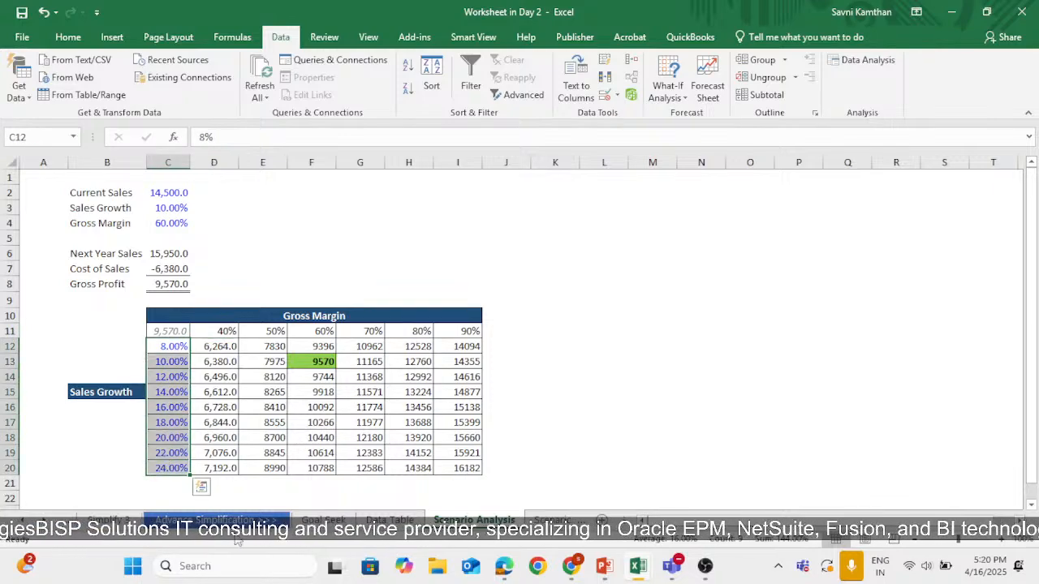
drag(220, 334, 461, 331)
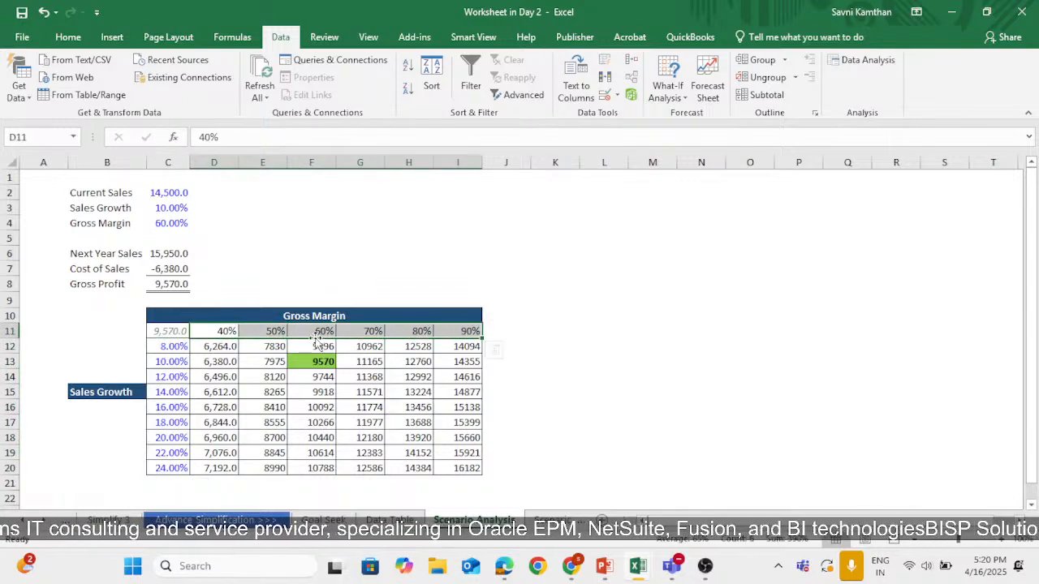
click(235, 333)
click(451, 335)
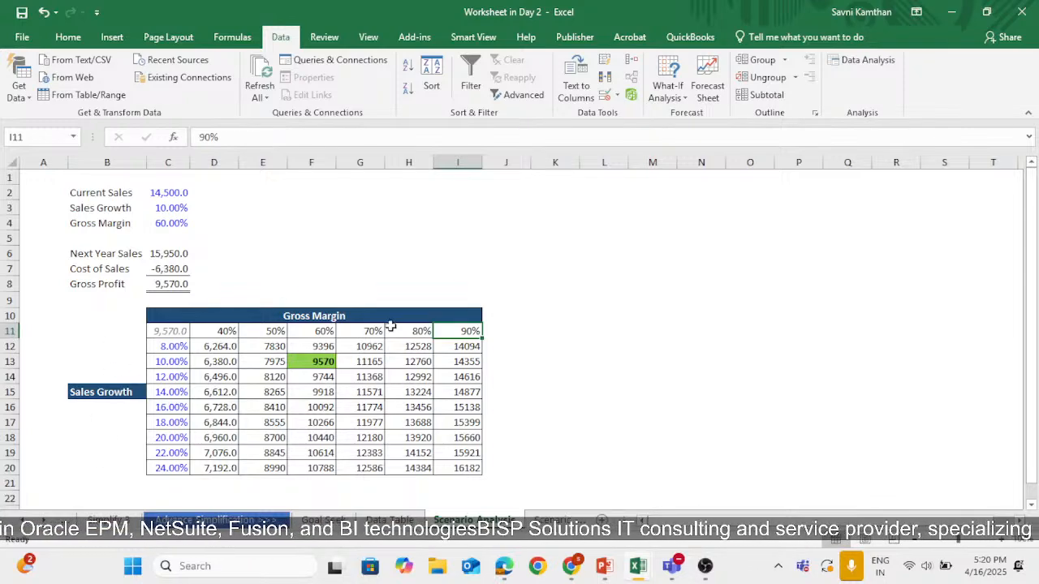
Try a two-variable data table on C11:I20 with C3 as the row input cell and C4 as the column input cell.
drag(167, 332, 470, 466)
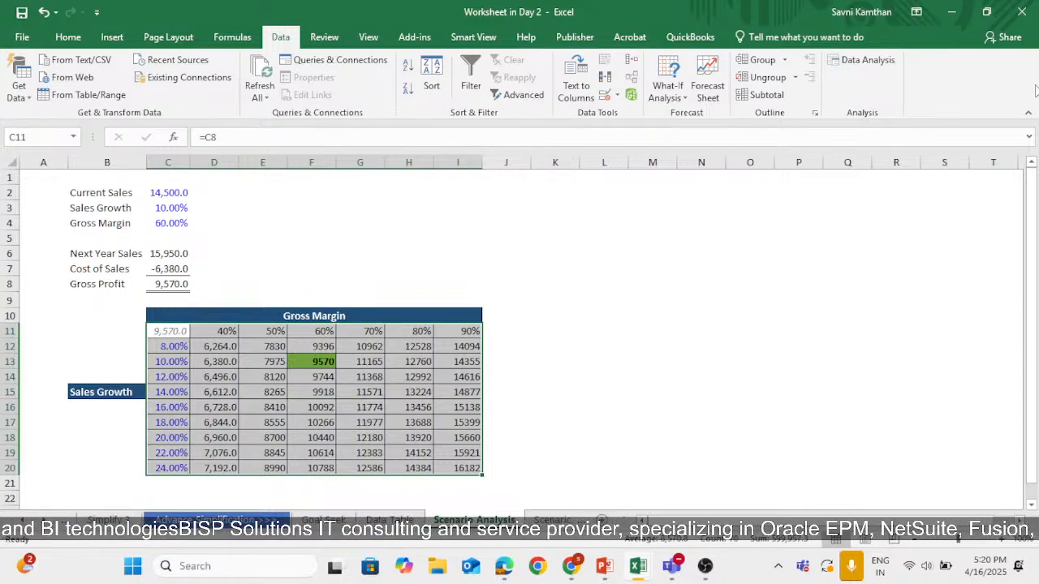
key(alt)
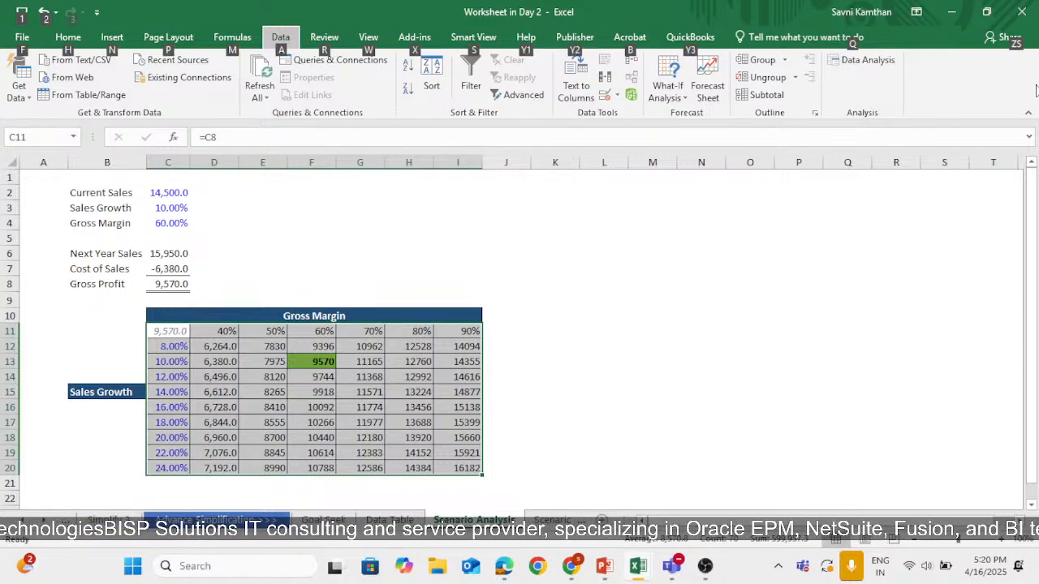
key(a)
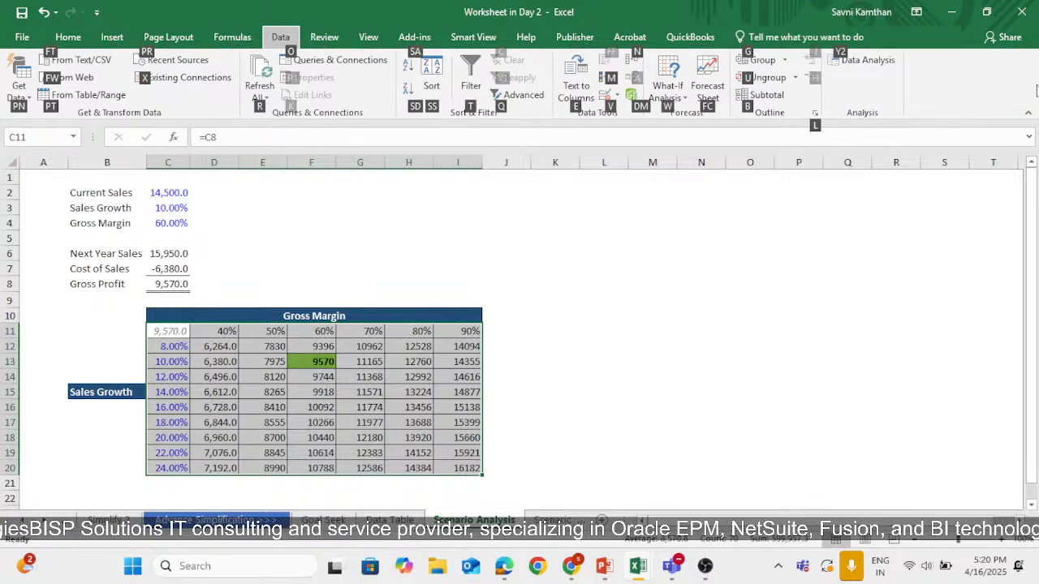
key(w)
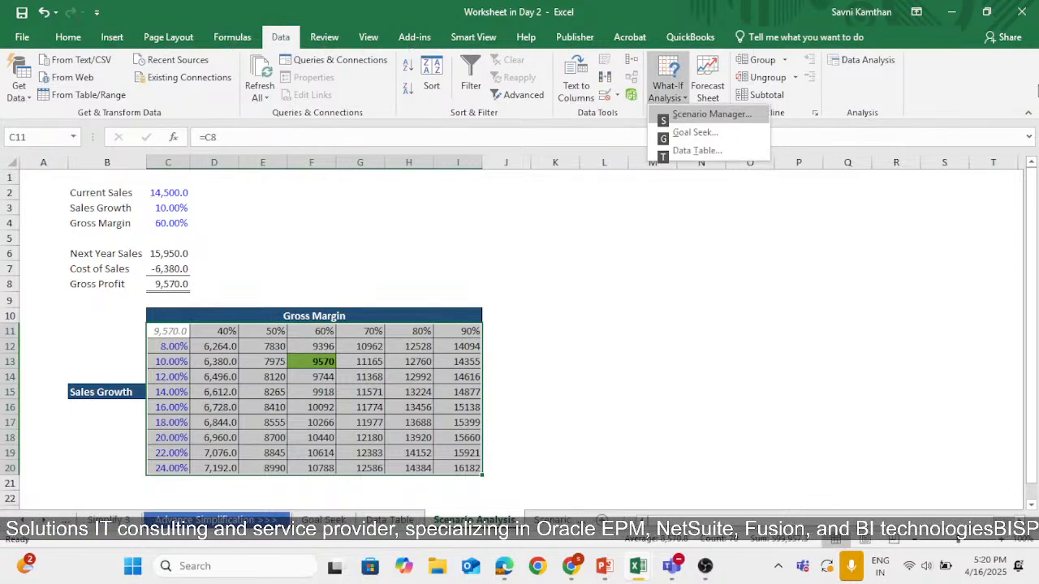
key(t)
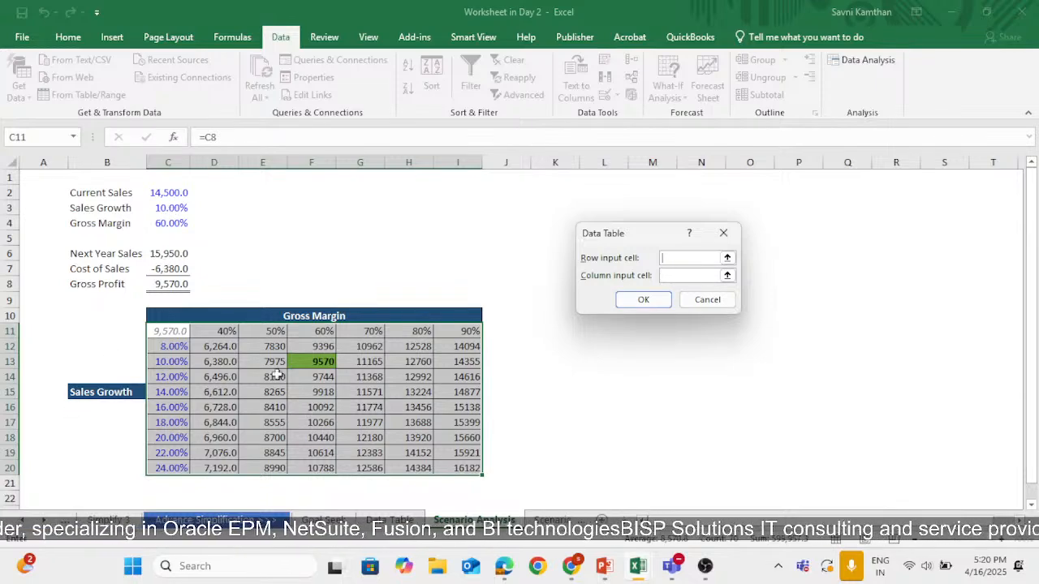
click(170, 208)
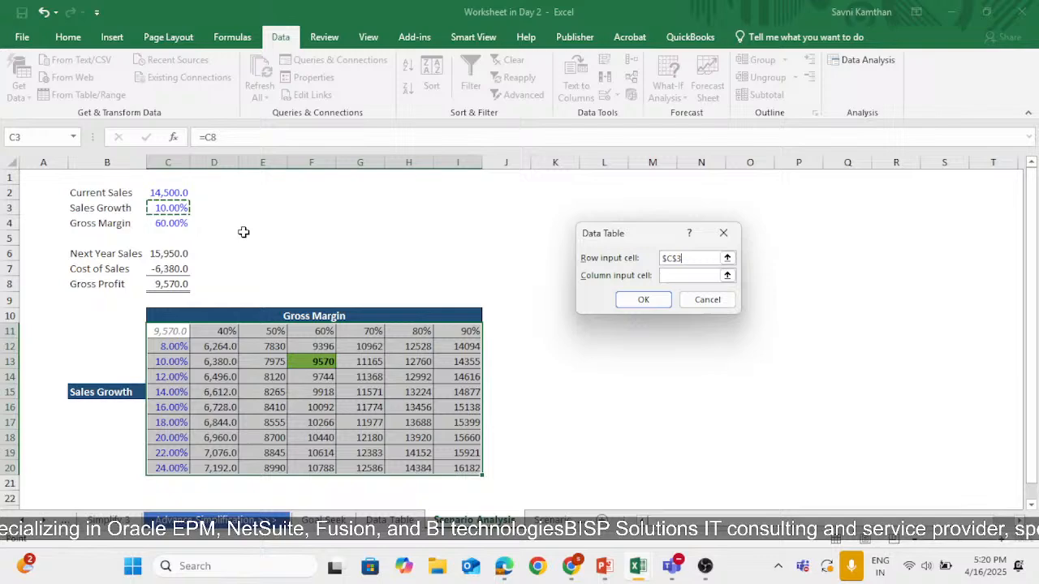
click(693, 275)
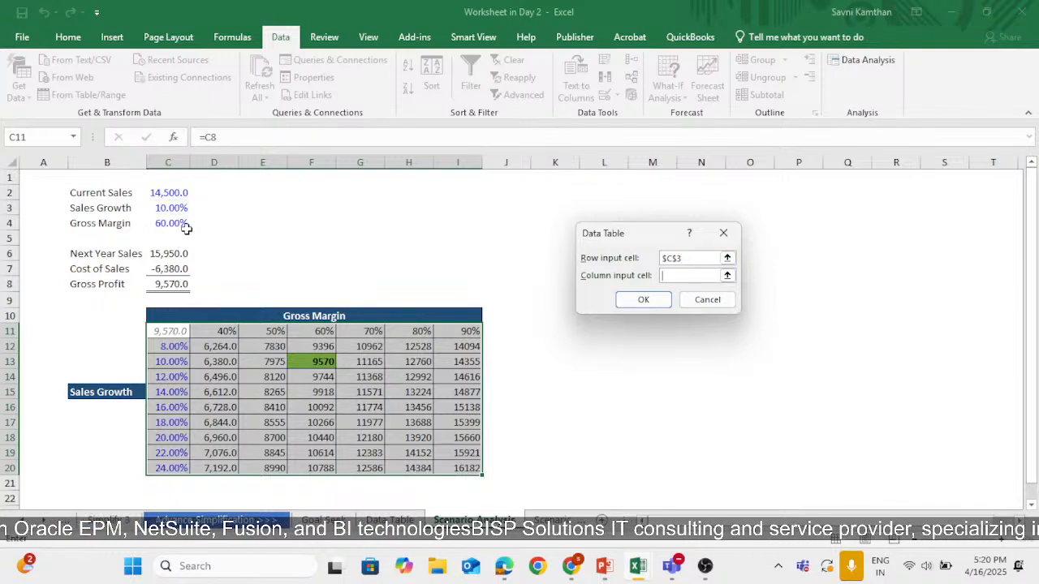
click(174, 227)
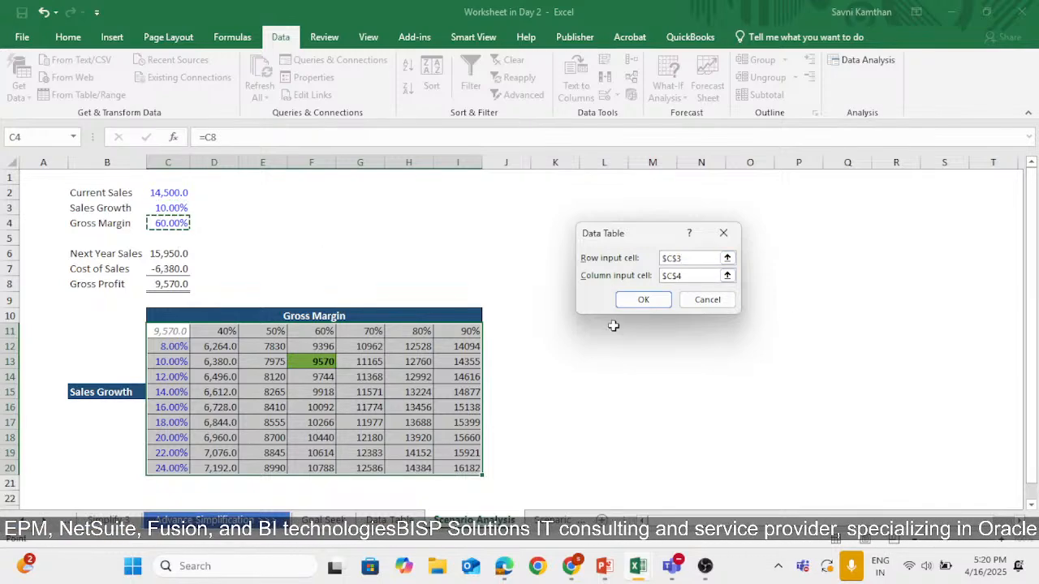
click(620, 299)
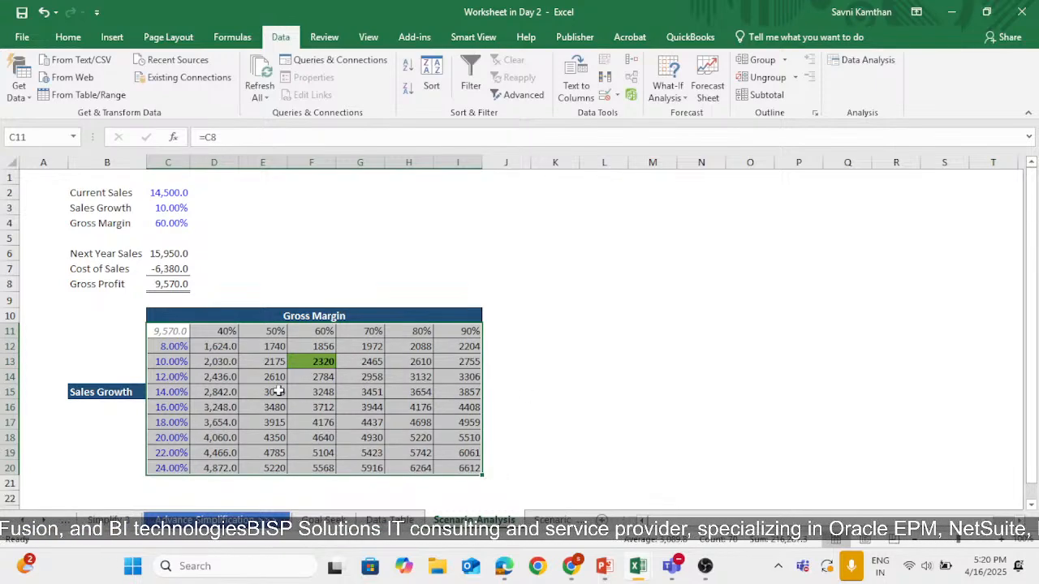
Recreate the data table on C11:I20 with Gross Margin in C4 as row input and Sales Growth in C3 as column input, and check its formula.
click(682, 98)
click(689, 151)
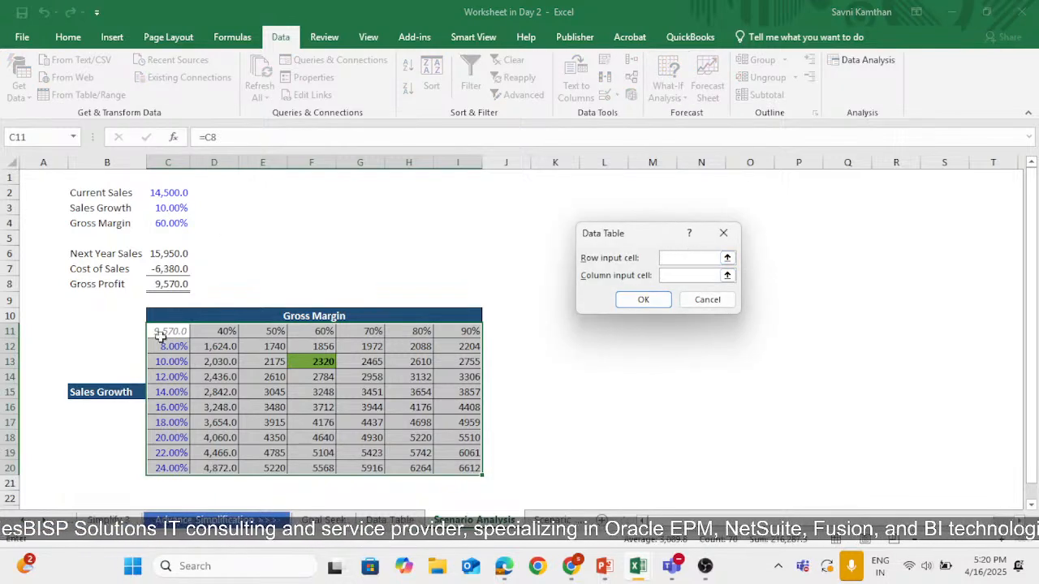
click(174, 225)
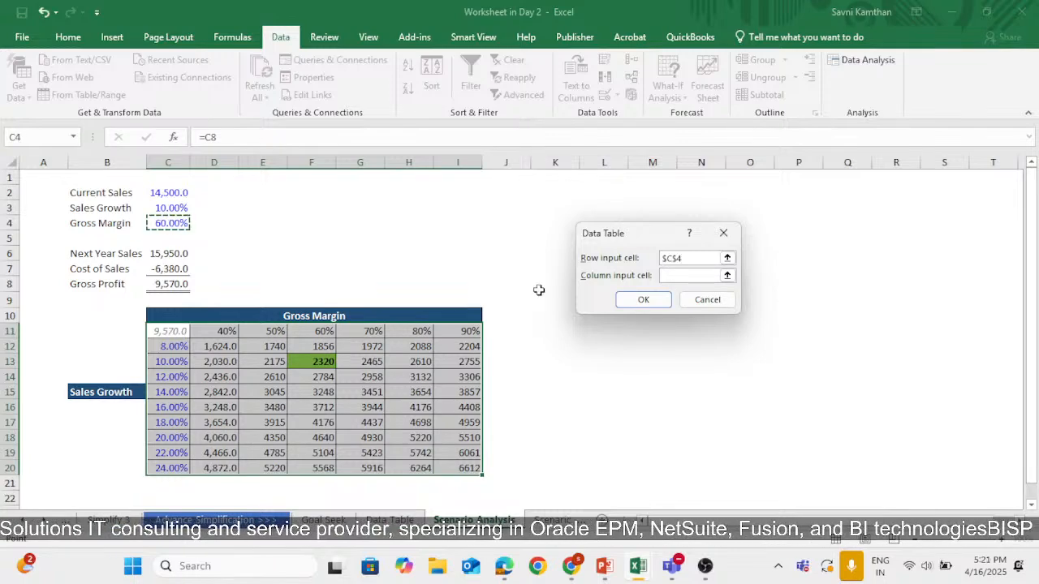
click(689, 275)
click(172, 210)
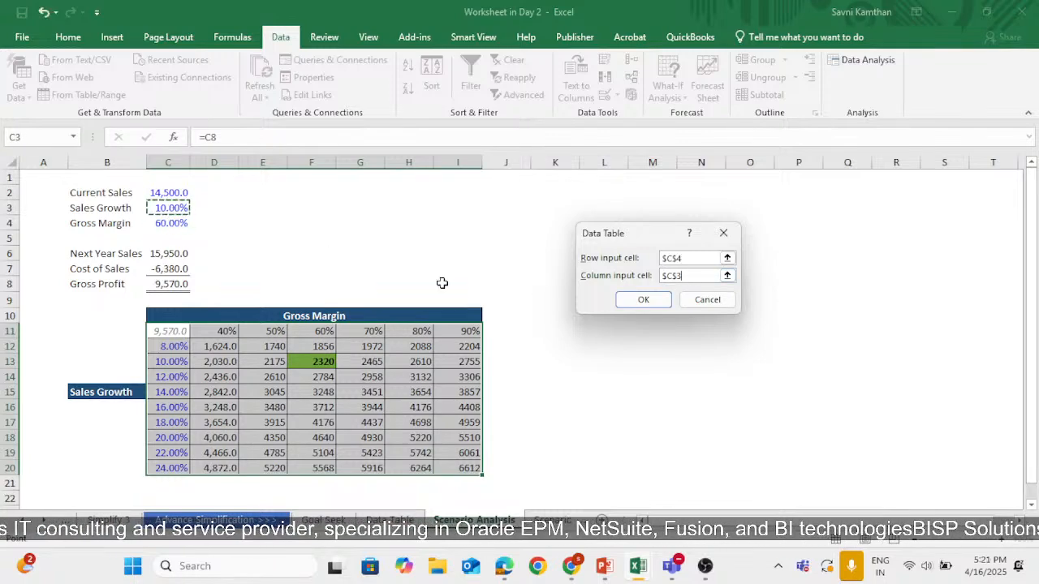
click(644, 300)
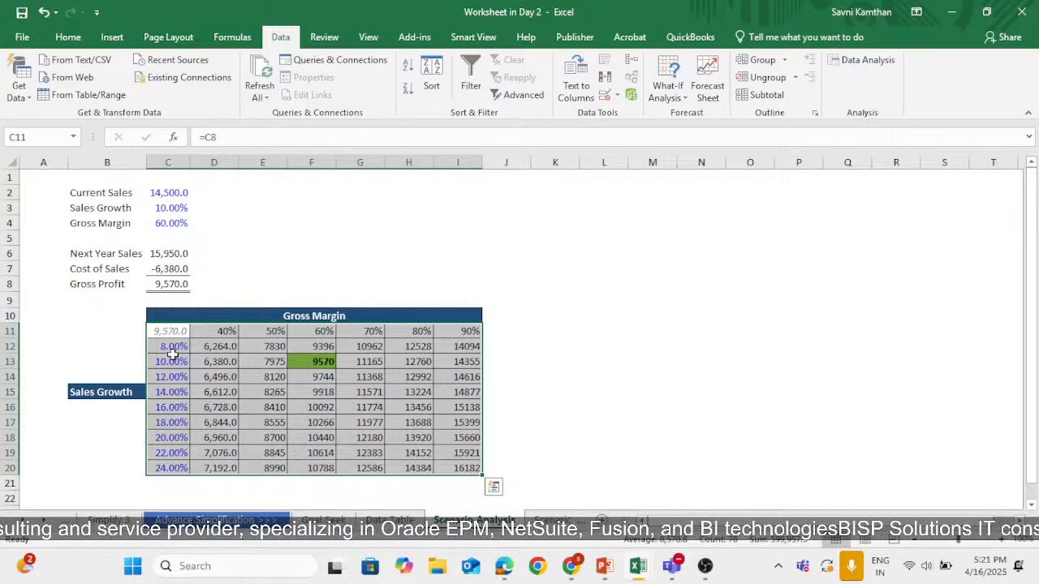
click(391, 377)
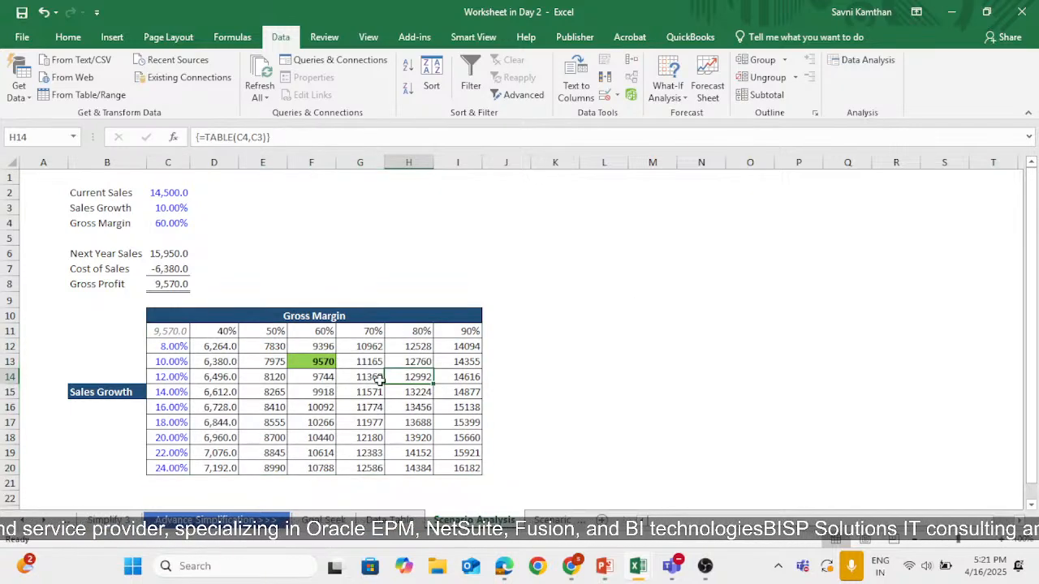
drag(213, 349, 464, 469)
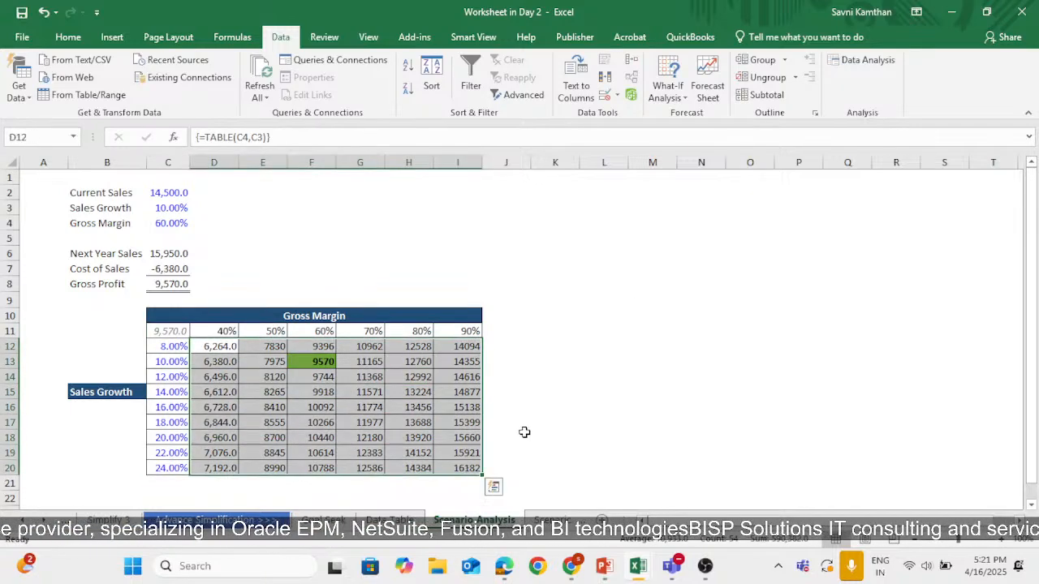
click(524, 437)
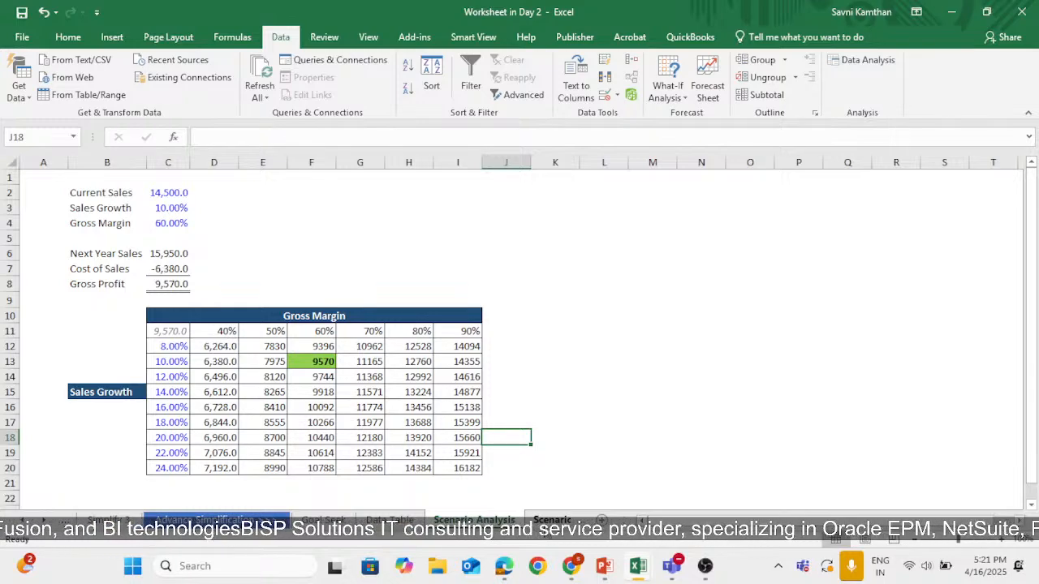
Switch to the Scenario Manager sheet and review its sales, margin and gross profit figures.
key(Return)
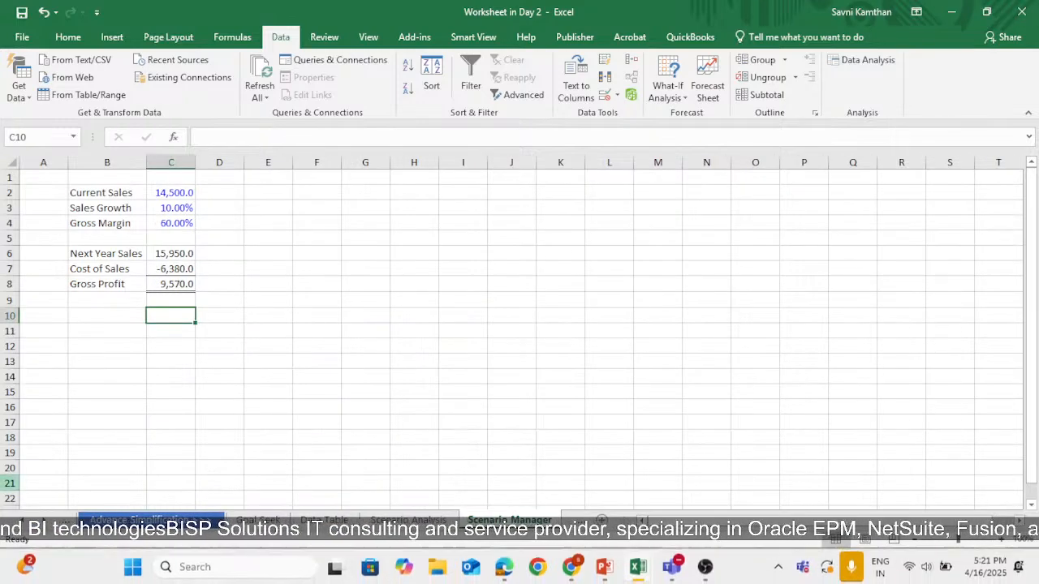
drag(116, 194, 175, 280)
click(300, 294)
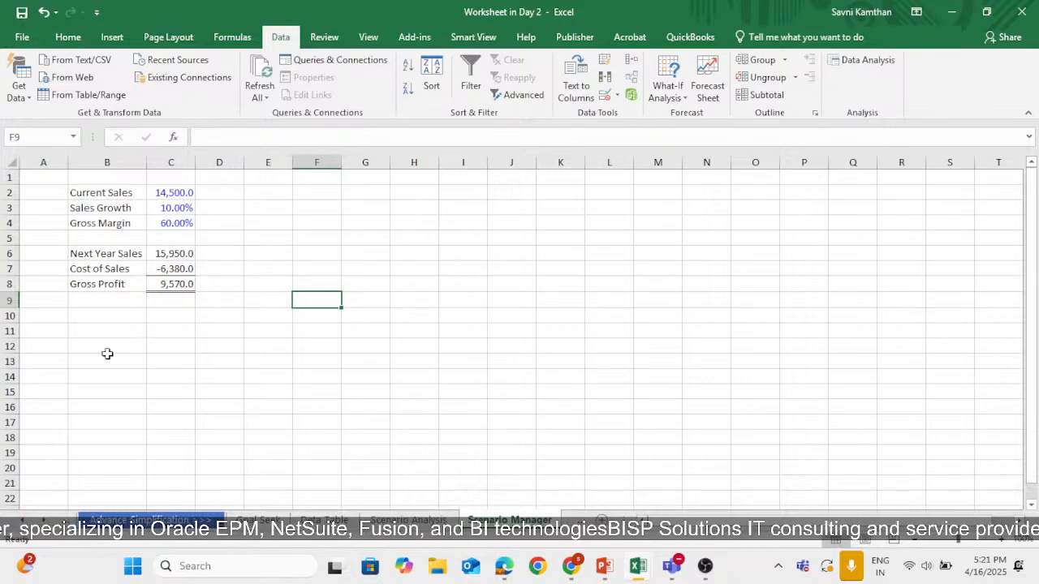
Open Scenario Manager and review the Base Case scenario's changing cells C2:C4 and their values.
key(alt)
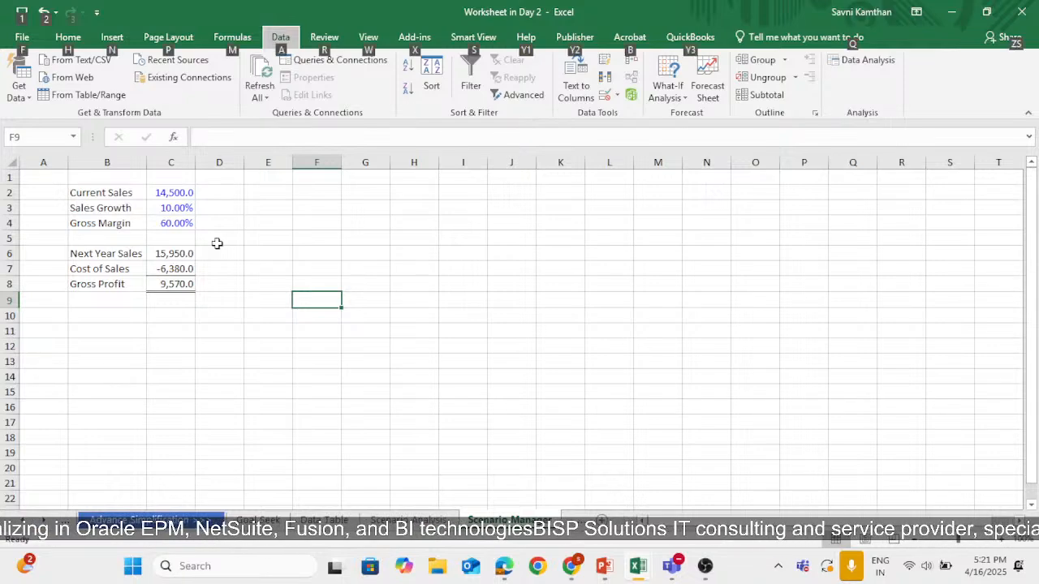
key(a)
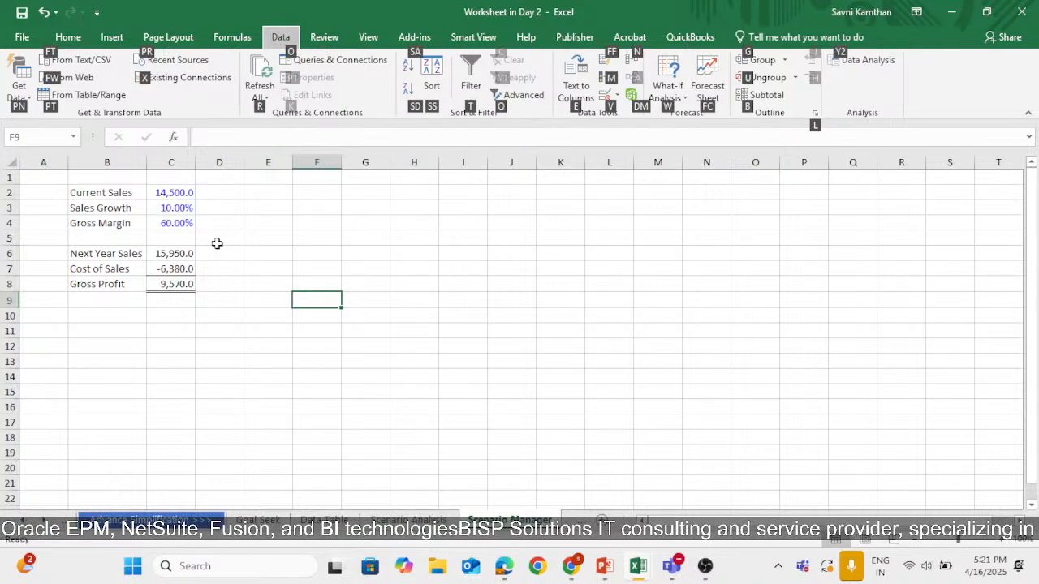
key(w)
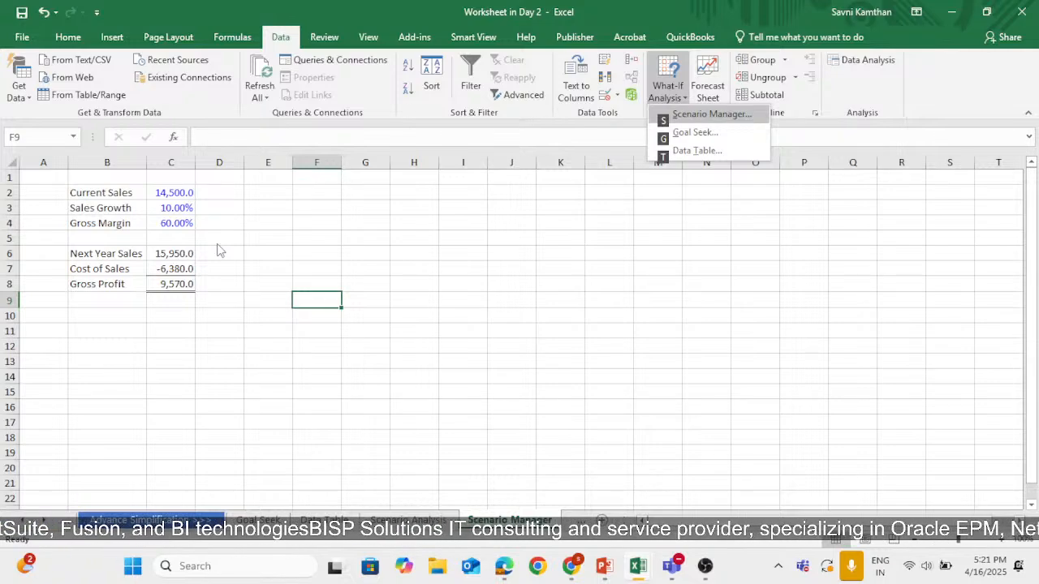
key(s)
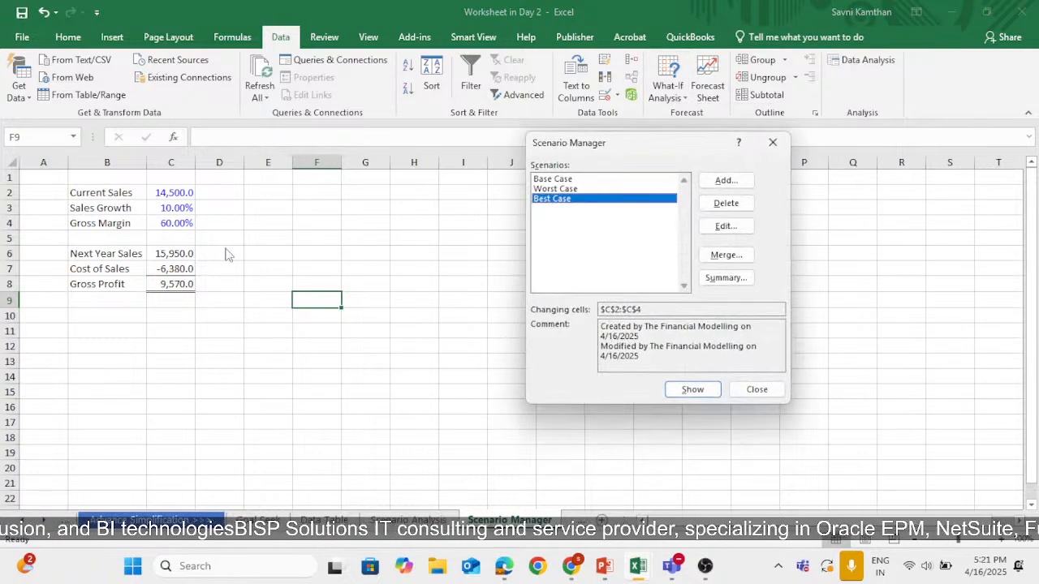
click(535, 179)
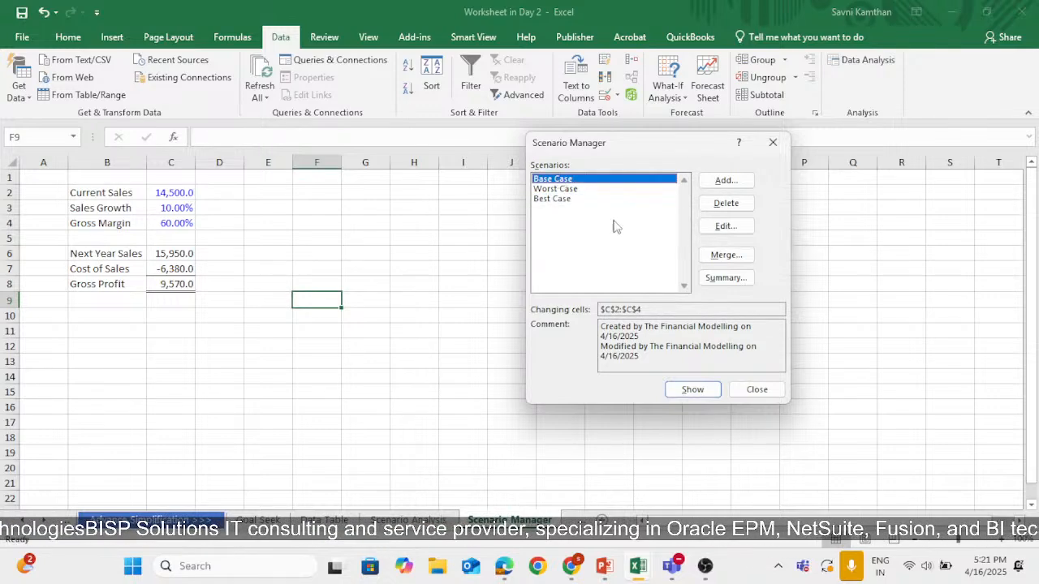
click(726, 226)
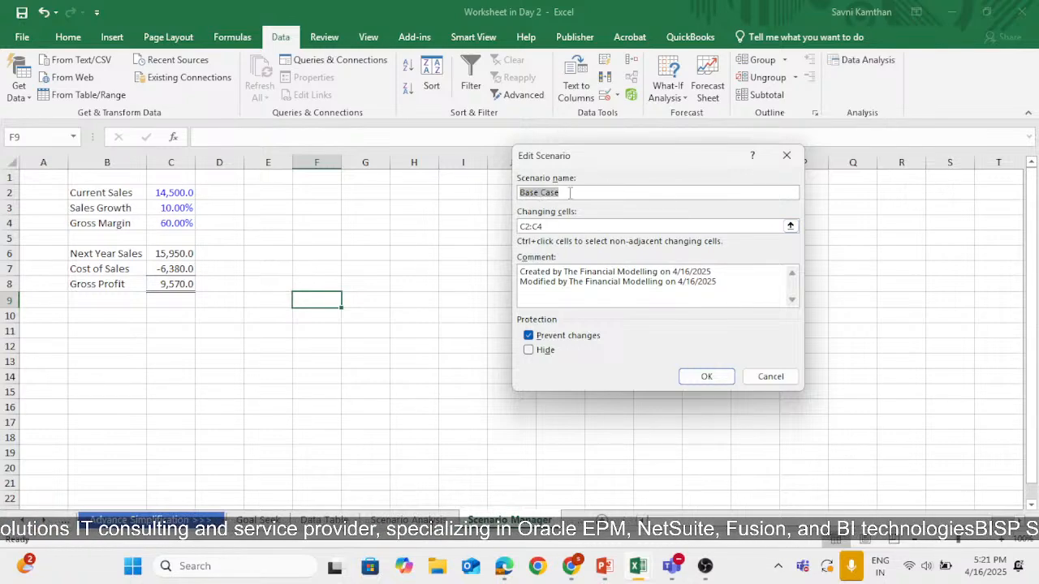
click(556, 226)
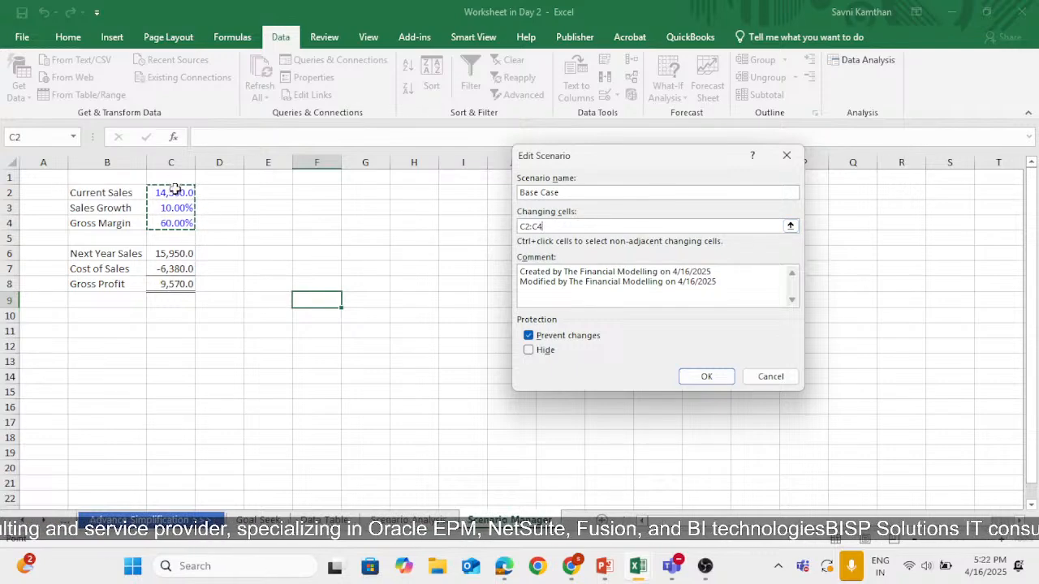
click(714, 378)
click(661, 254)
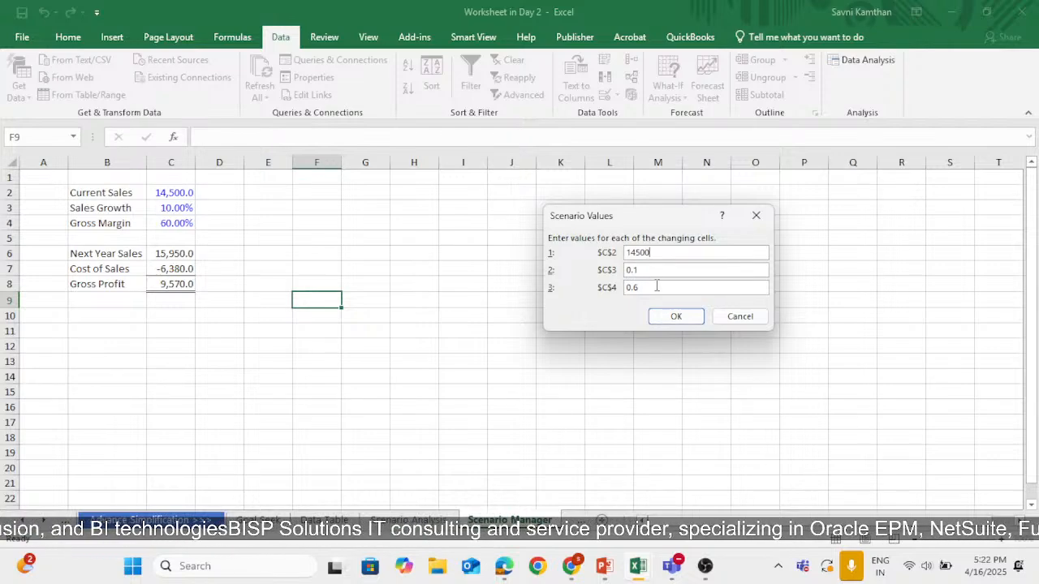
click(665, 319)
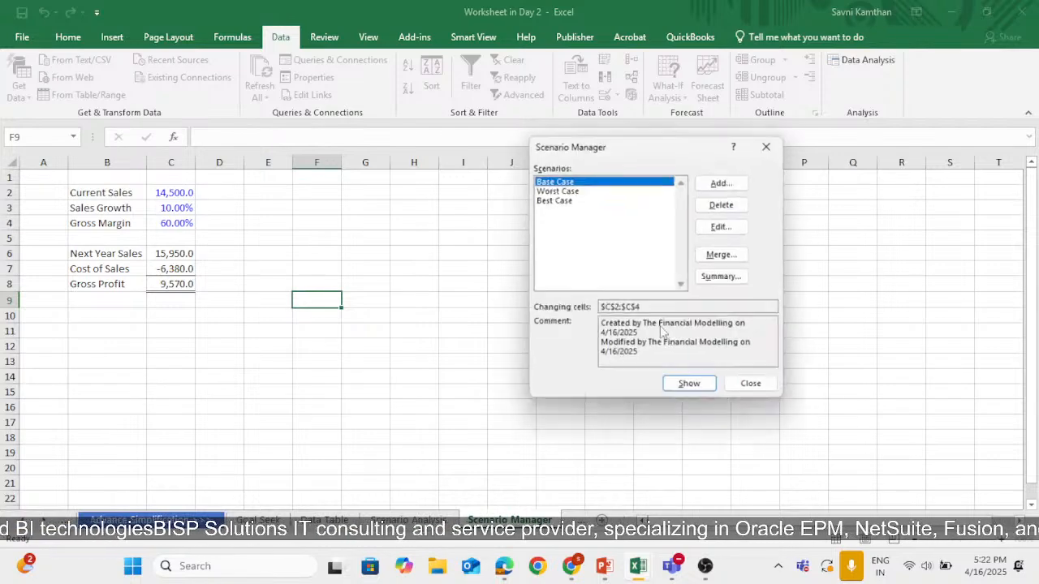
Review the Worst Case scenario's changing cells and the values set for sales, growth and margin.
click(572, 200)
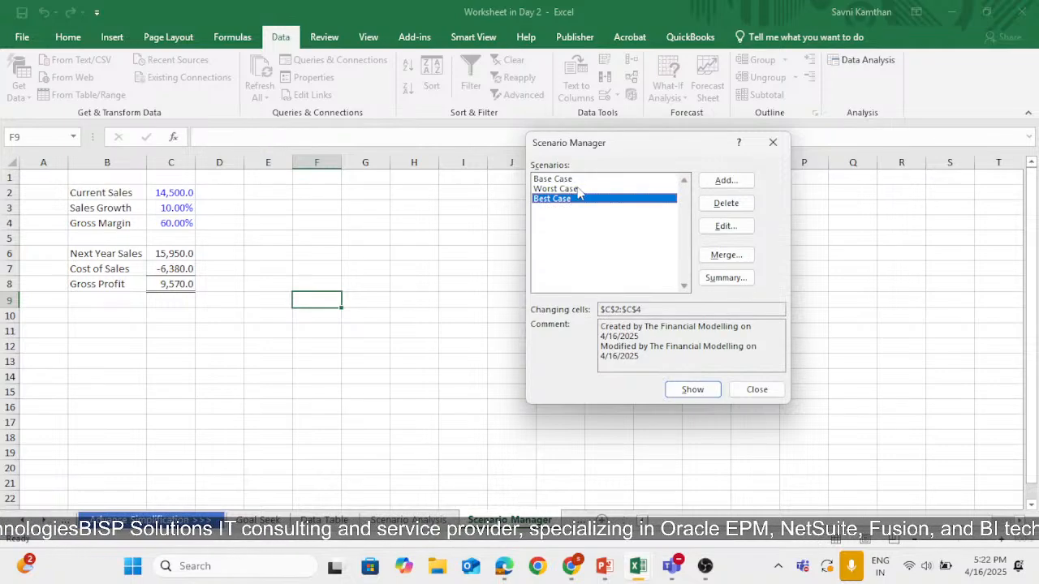
click(579, 189)
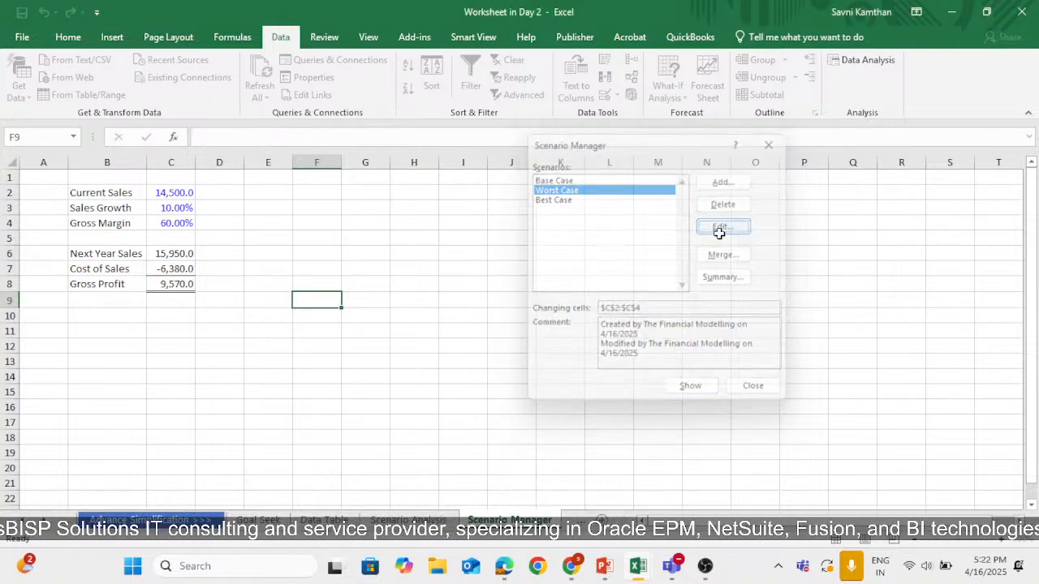
click(722, 231)
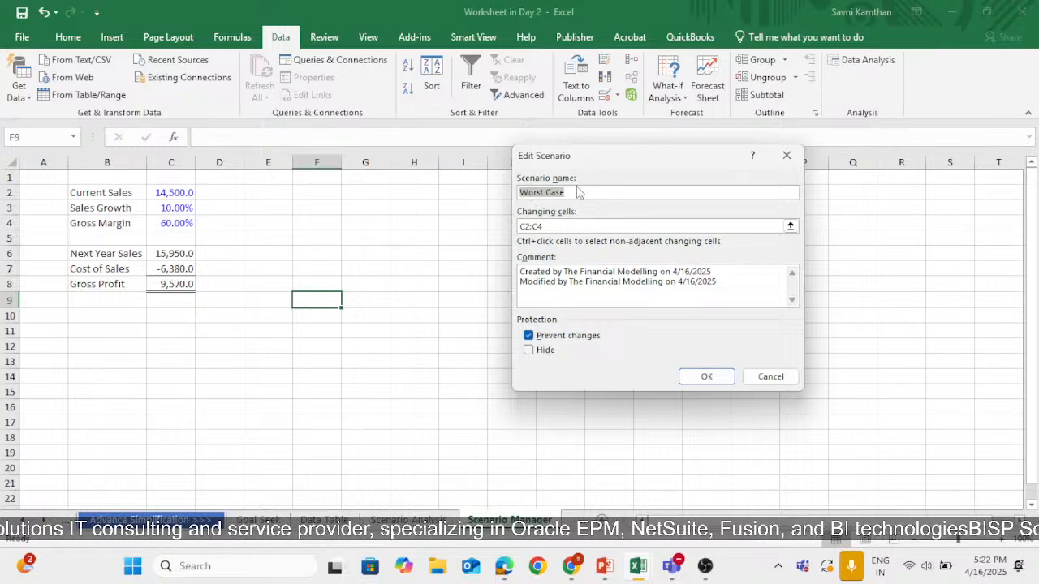
click(544, 226)
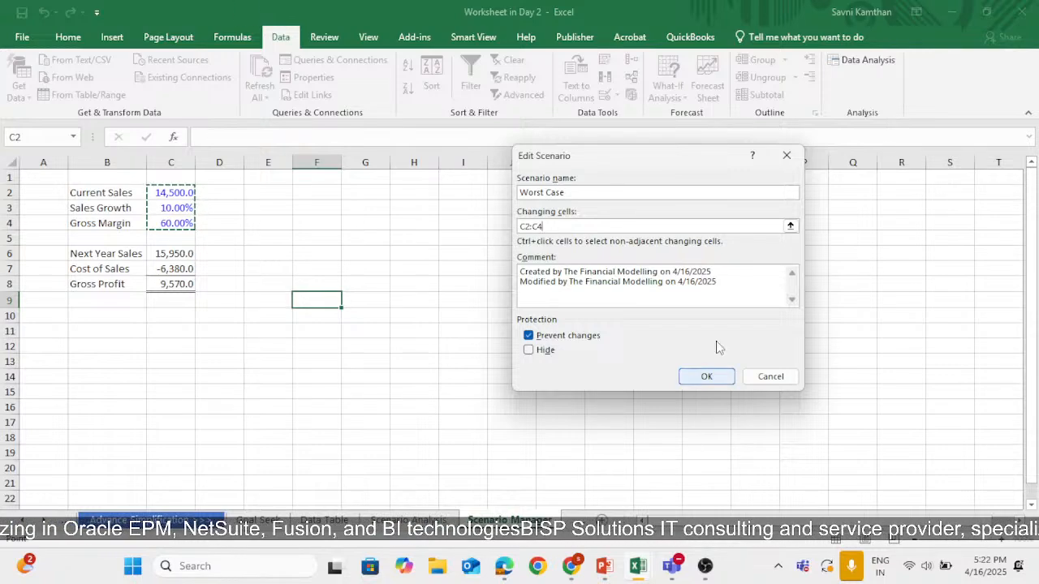
click(719, 377)
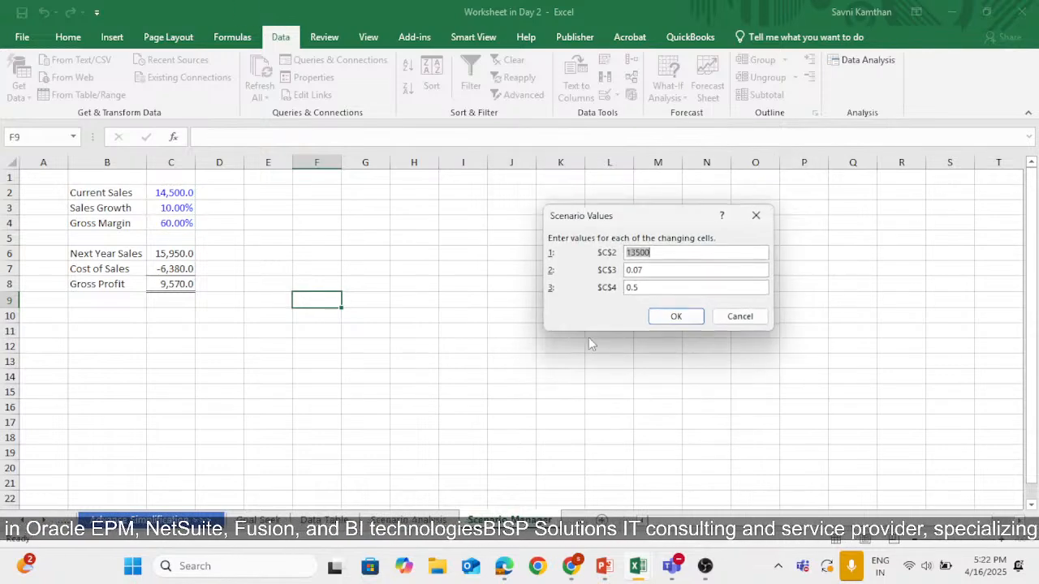
click(649, 271)
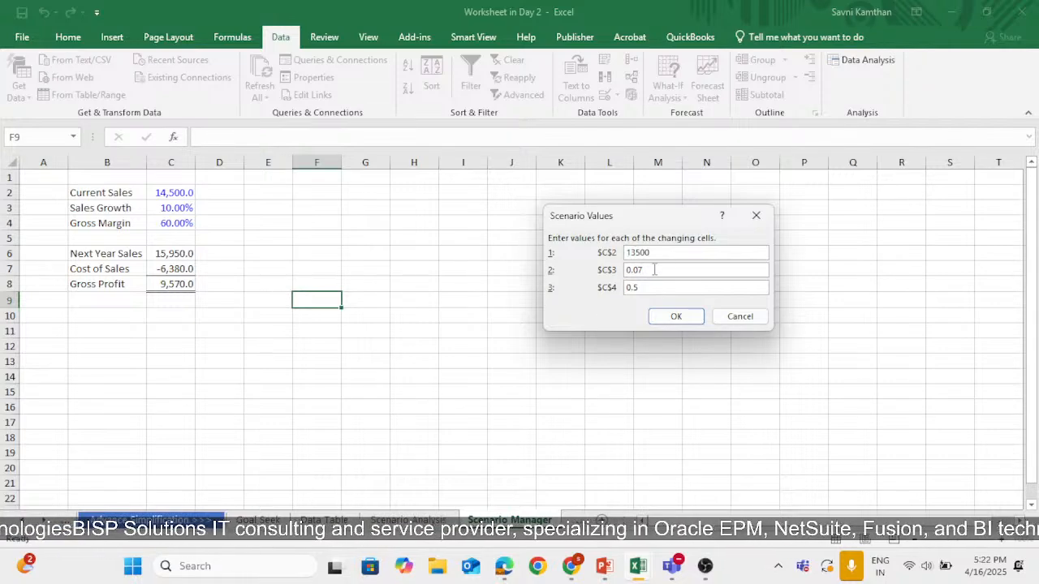
click(664, 316)
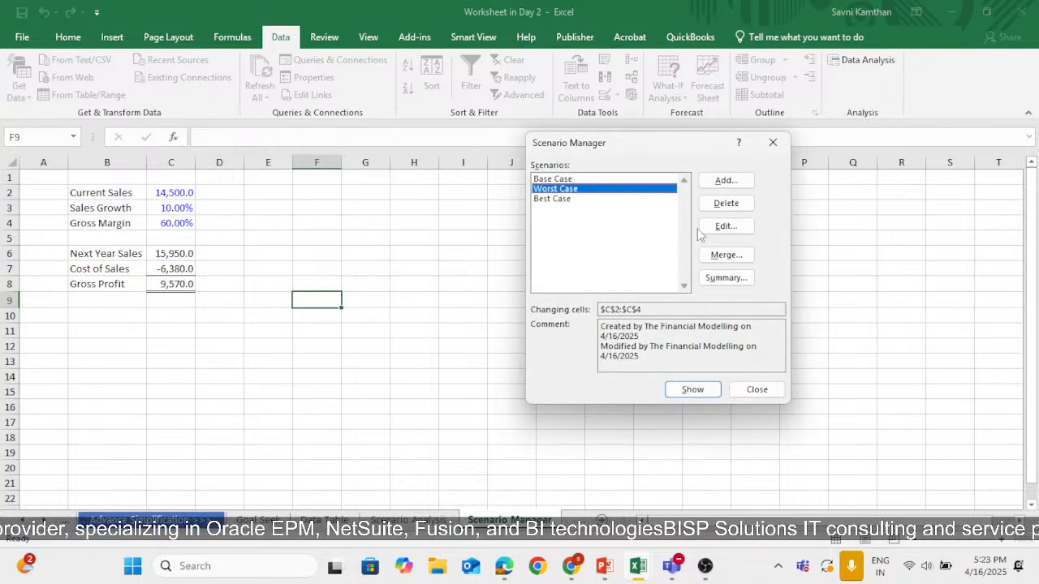
Review the values set for the changing cells in the Best Case scenario.
click(617, 199)
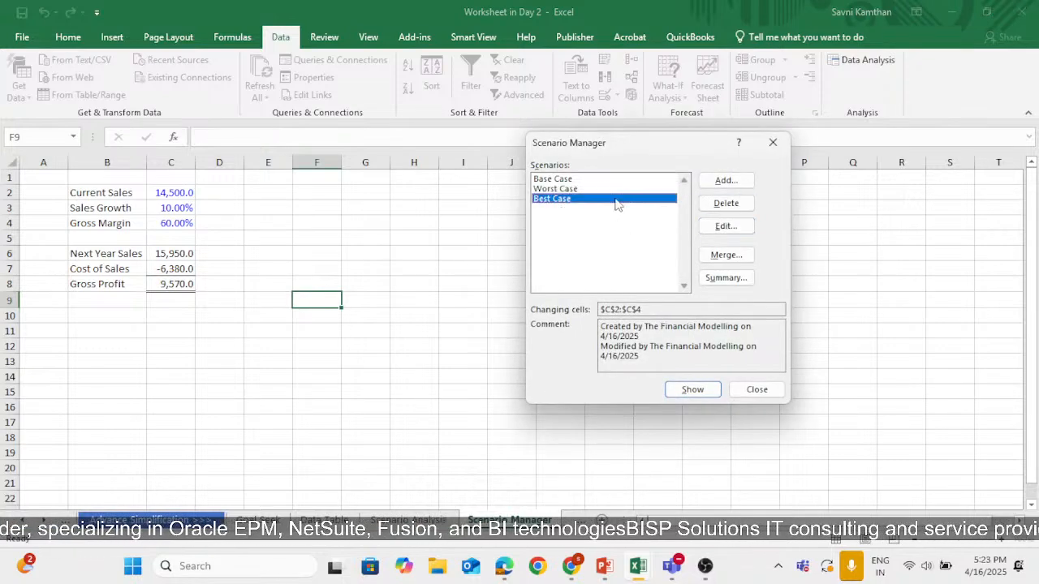
click(718, 229)
click(714, 377)
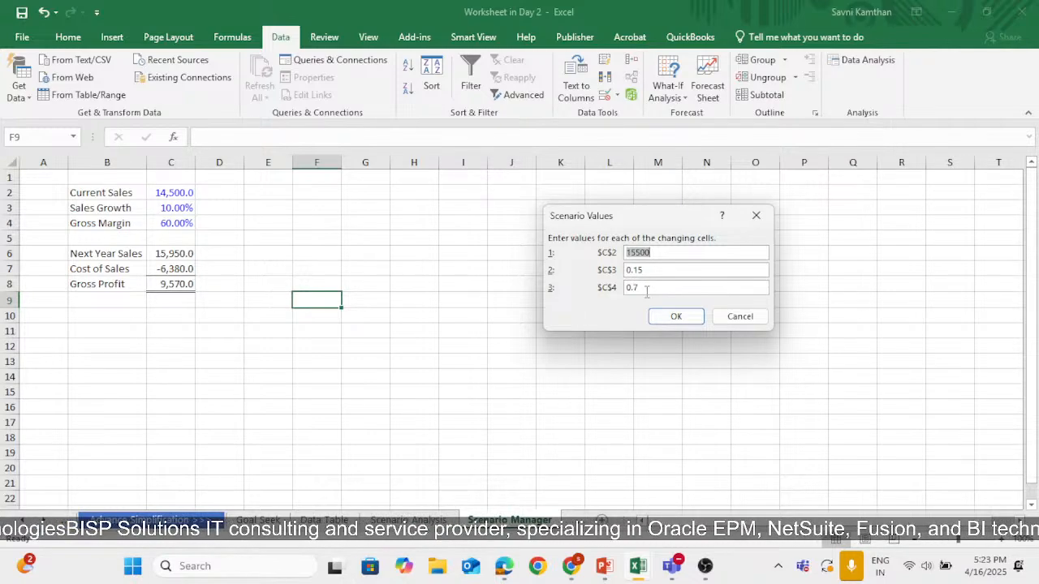
click(662, 316)
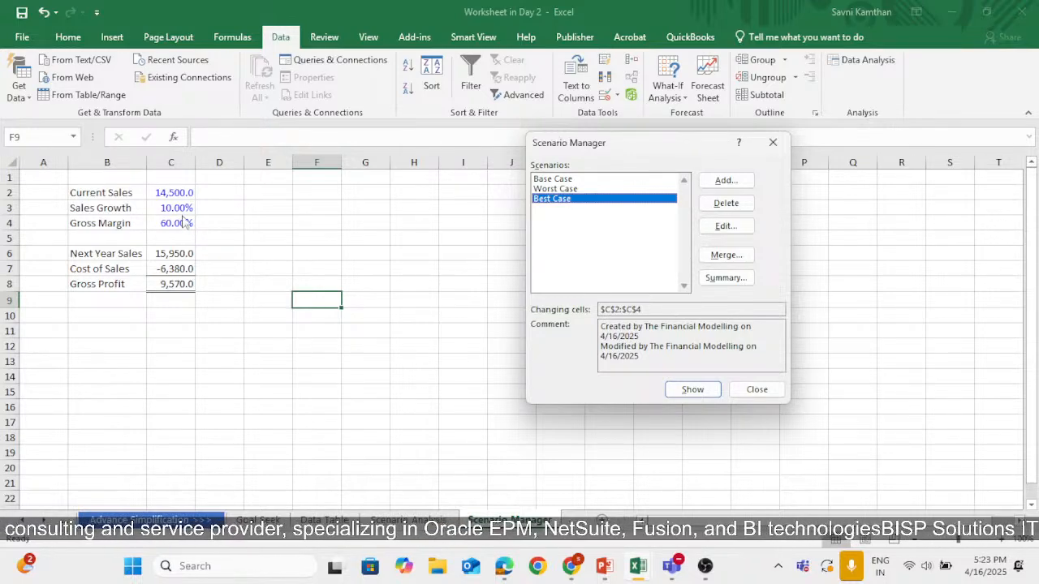
Generate a scenario summary report with C6:C8 as result cells, and review its scenario headings, changing cells and results.
click(707, 280)
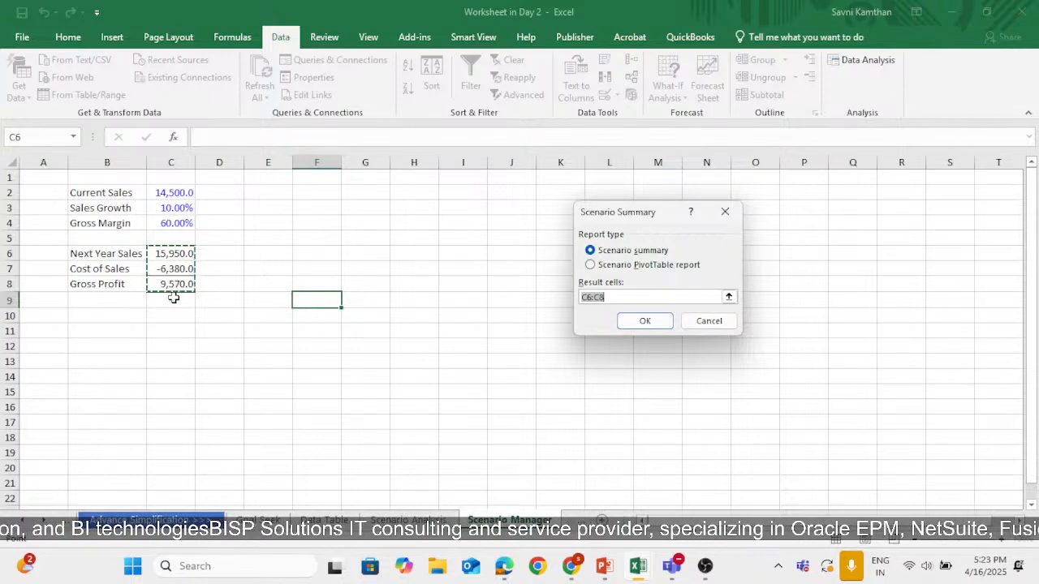
click(641, 323)
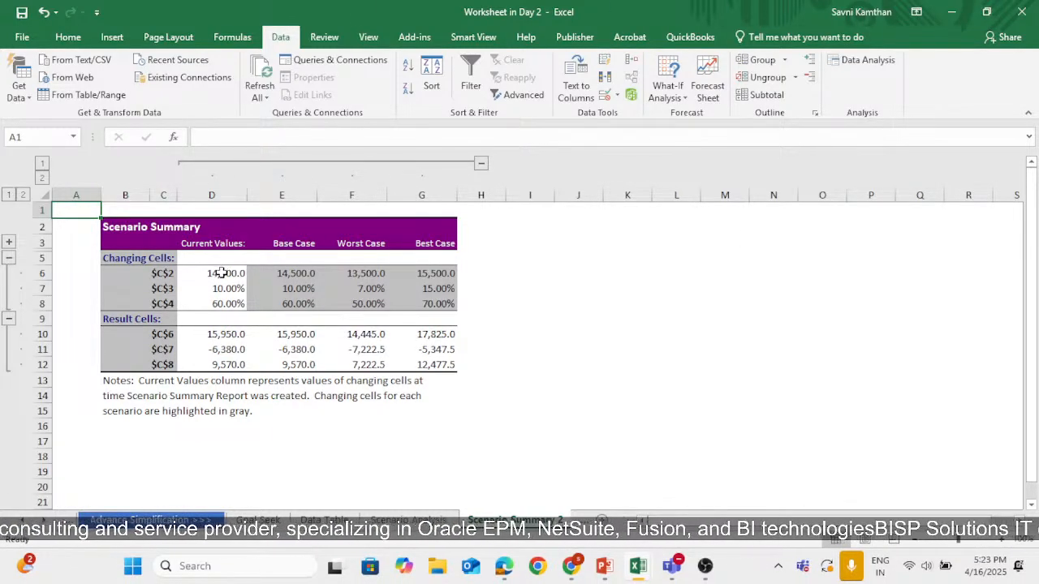
drag(220, 272, 435, 273)
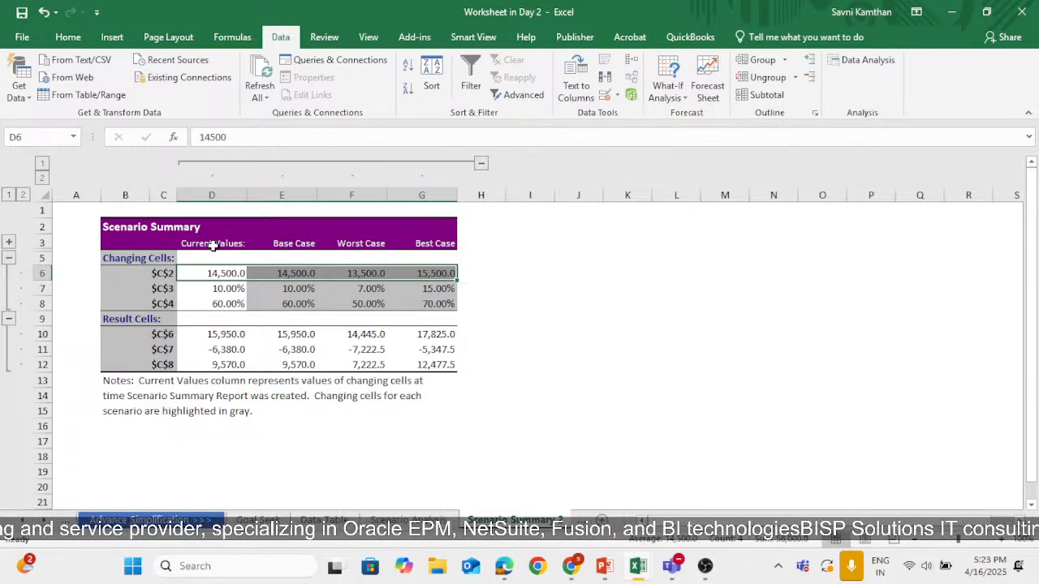
drag(213, 247, 422, 242)
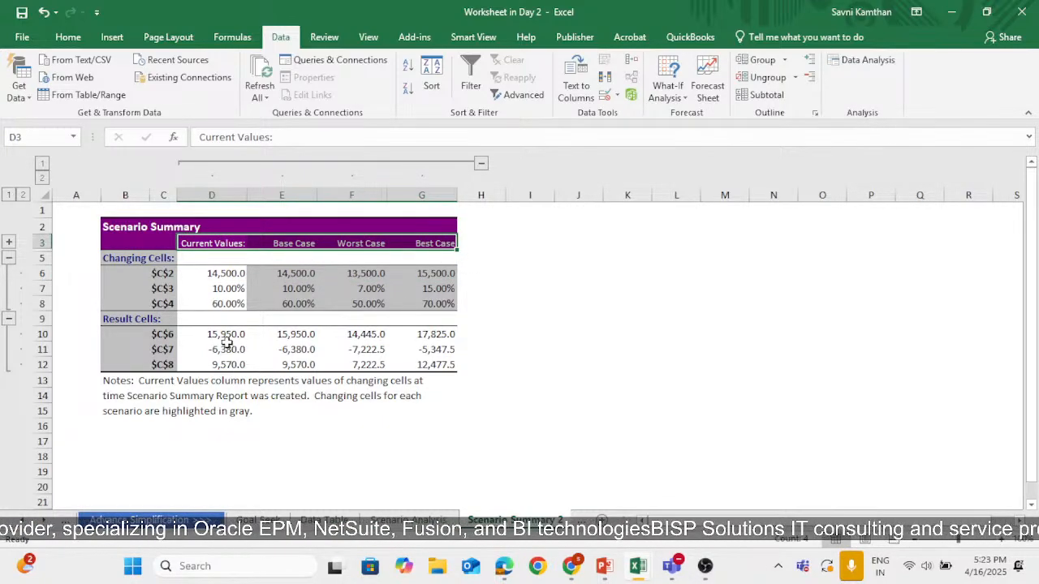
drag(227, 339, 435, 363)
click(556, 346)
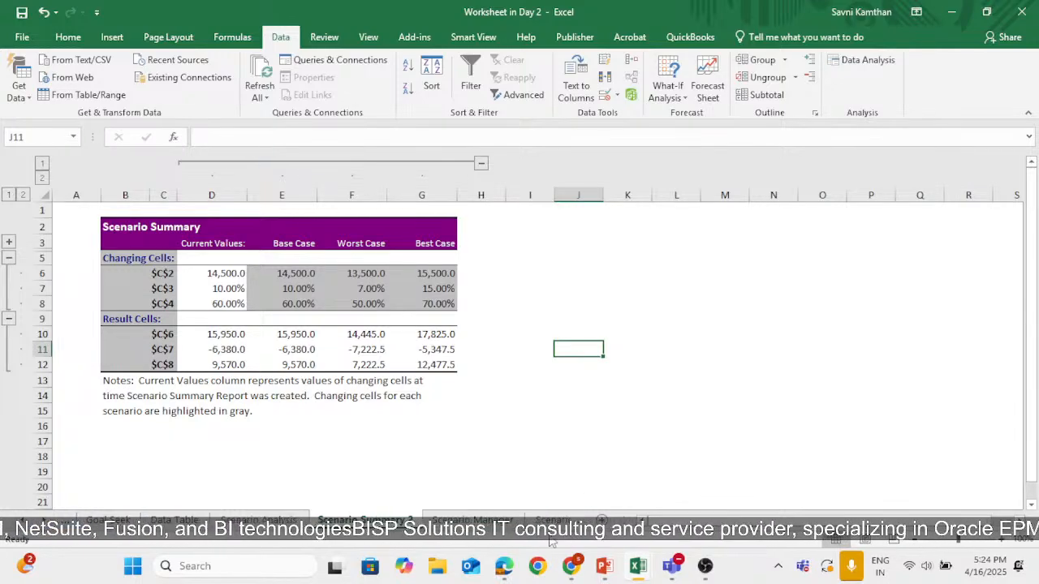
Move the Scenario Summary 2 sheet directly after Scenario Manager and view the existing Scenario Summary sheet.
click(475, 520)
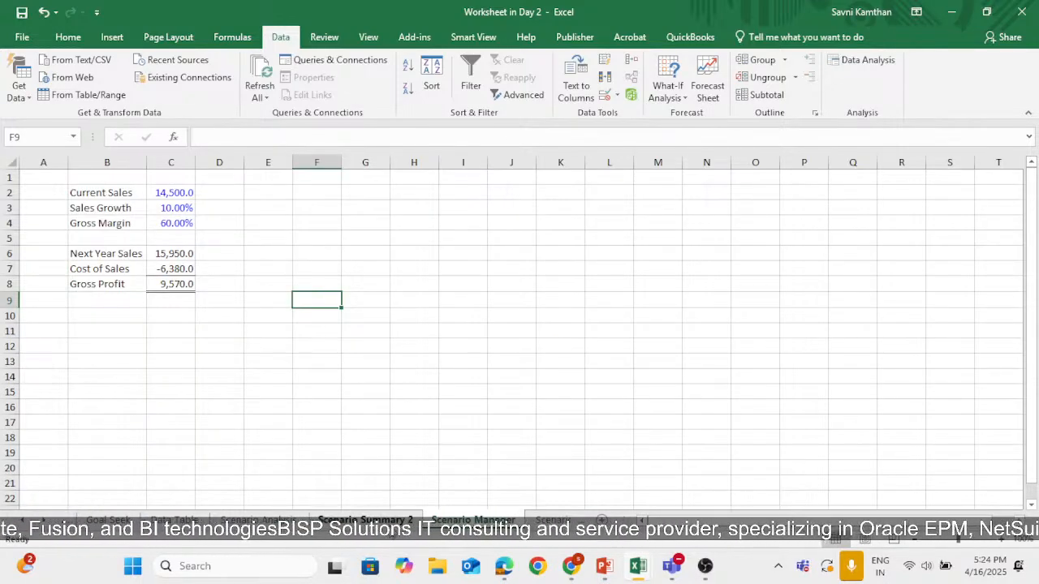
drag(365, 520, 517, 500)
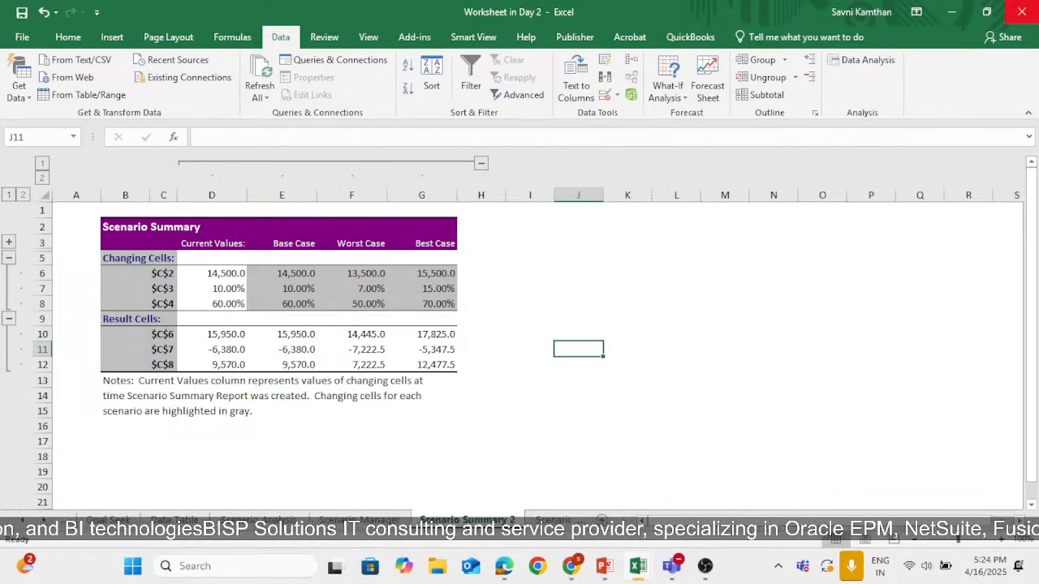
click(555, 520)
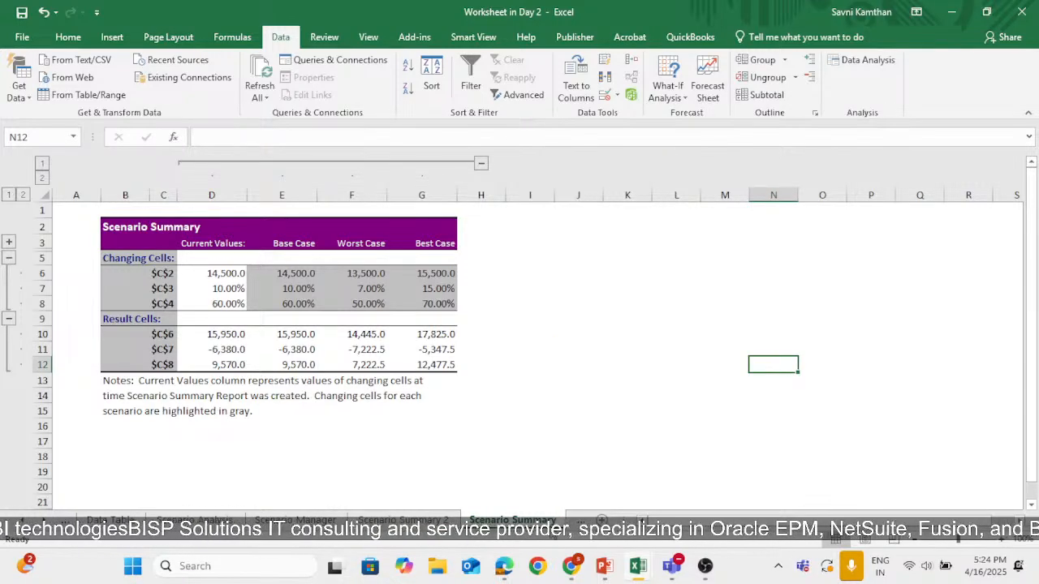
Switch to the Data Validation sheet and look over the model inputs in B1:C3.
click(577, 520)
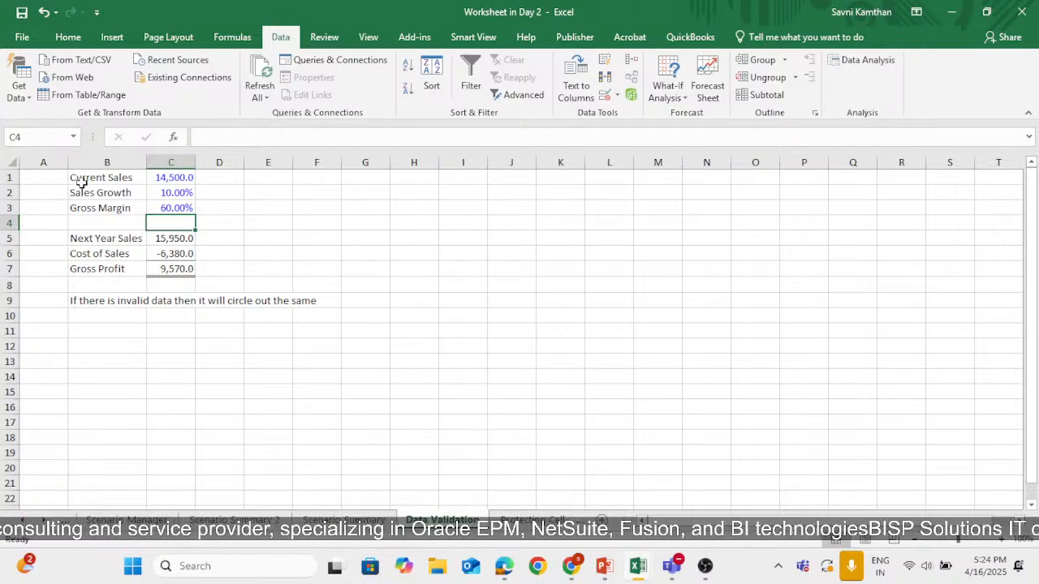
drag(86, 177, 168, 201)
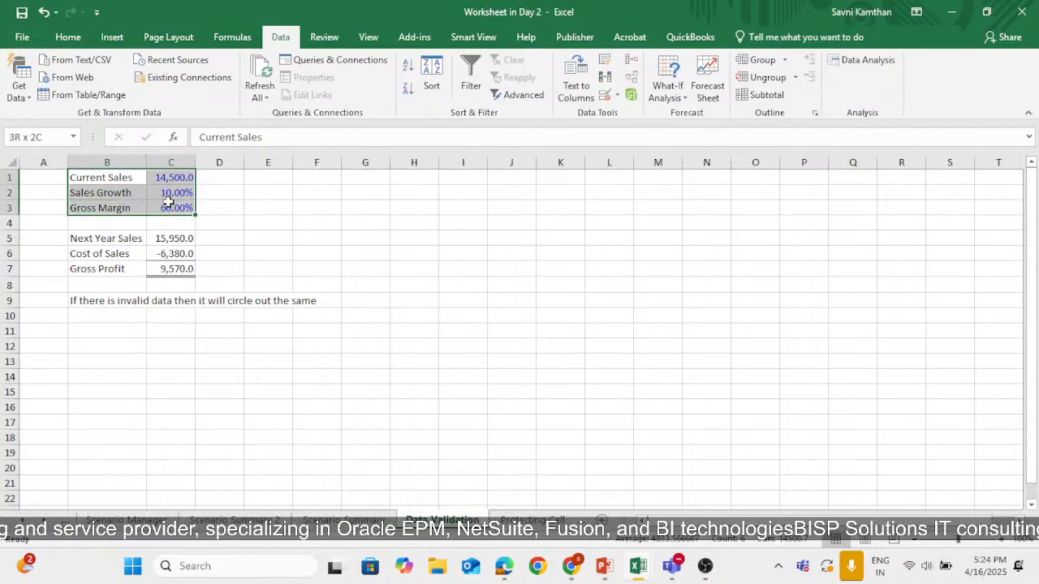
Try to set the Gross Margin in C3 to 110% to test its validation rule.
double_click(172, 207)
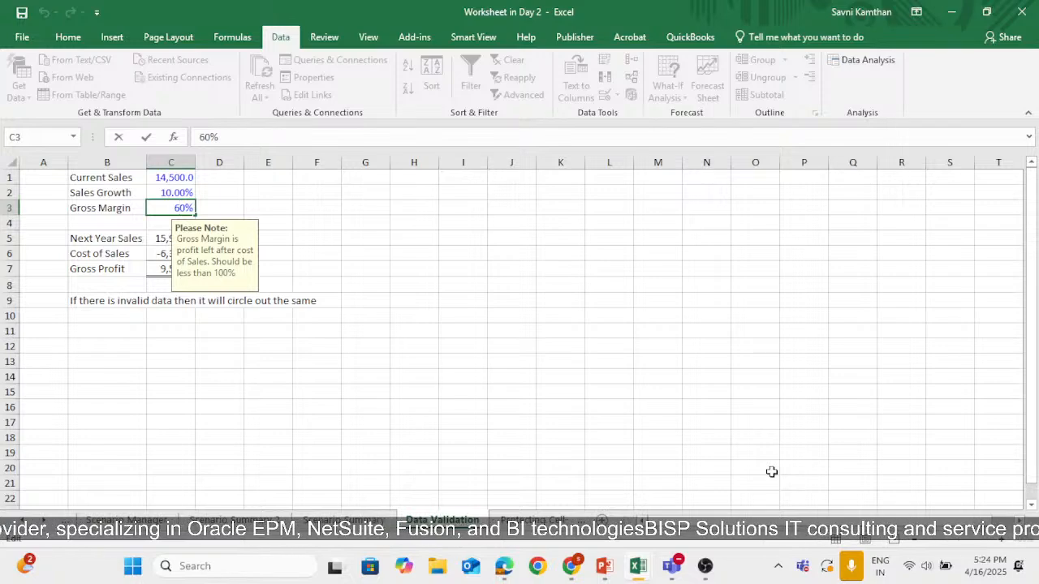
key(Delete)
text(10)
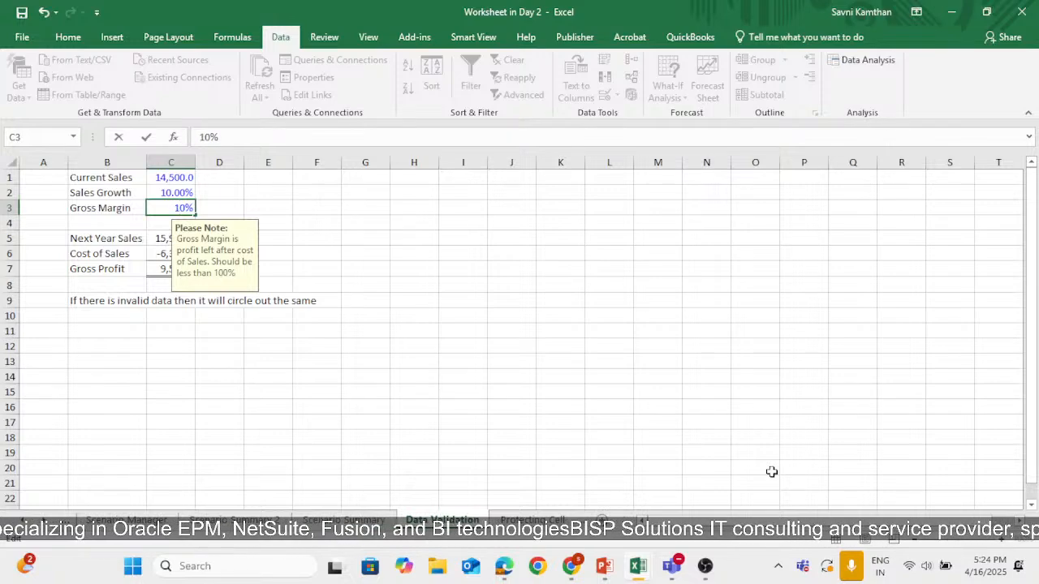
key(BackSpace)
text(1)
key(Return)
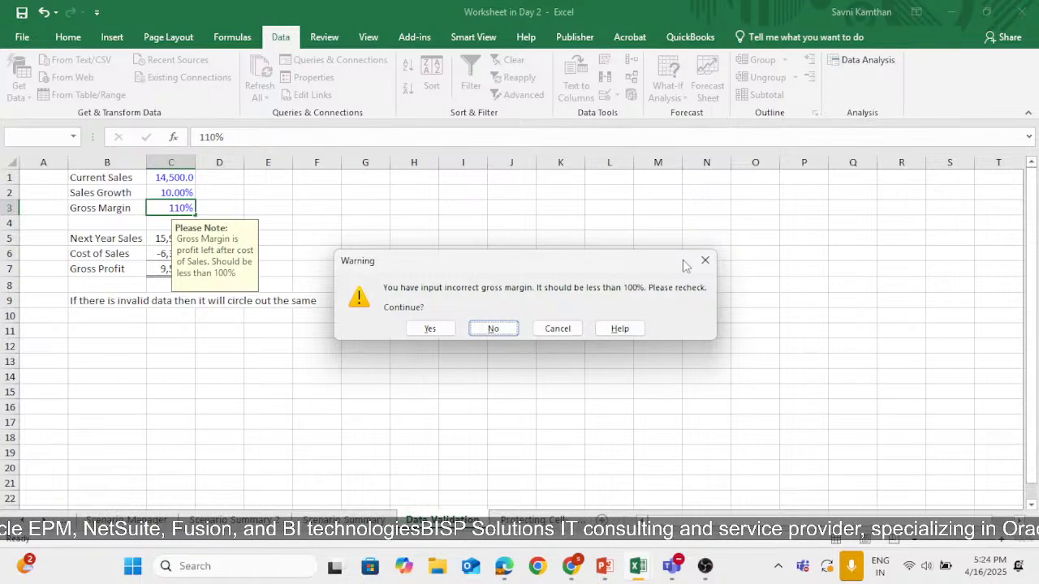
click(704, 260)
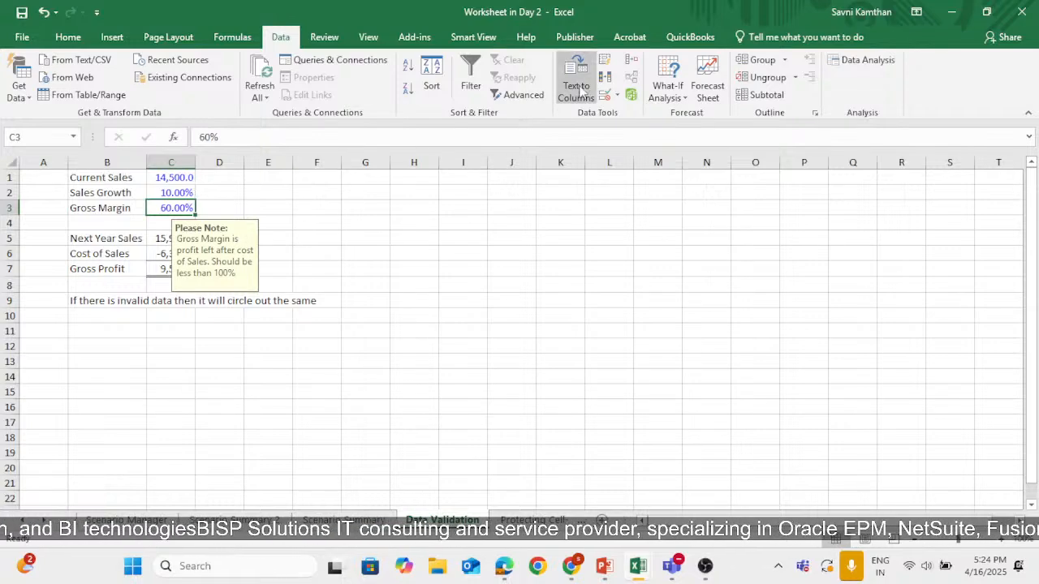
Set the data validation criteria for the Gross Margin cell C3 to Decimal values between 0 and 1.0.
click(617, 95)
click(620, 99)
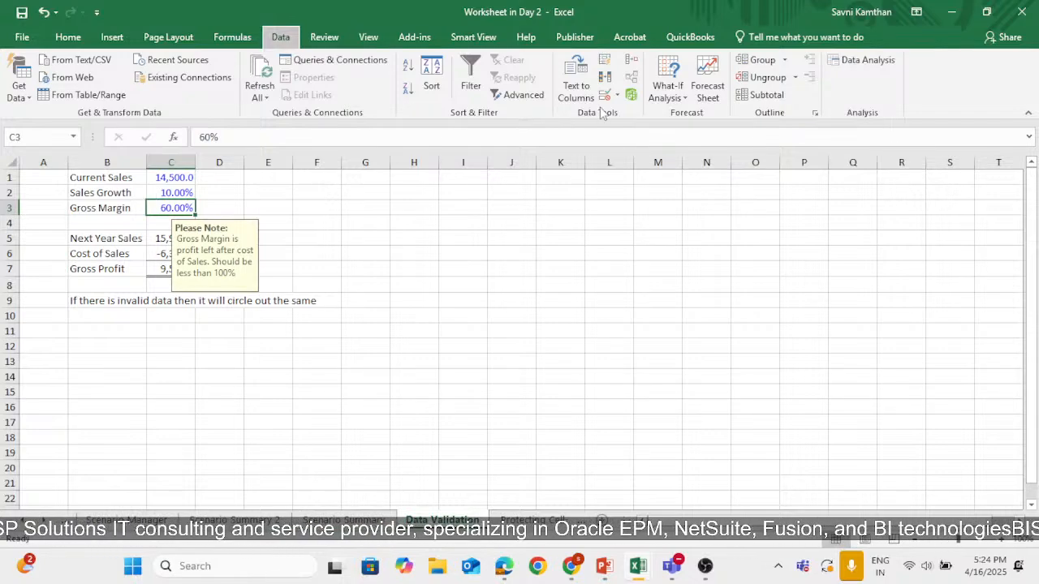
key(alt)
key(a)
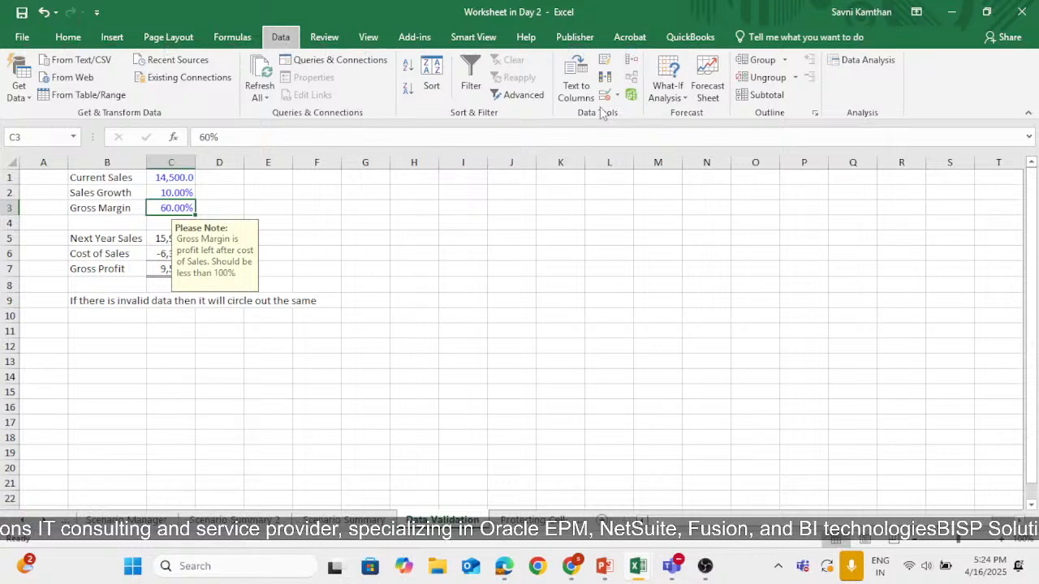
key(v)
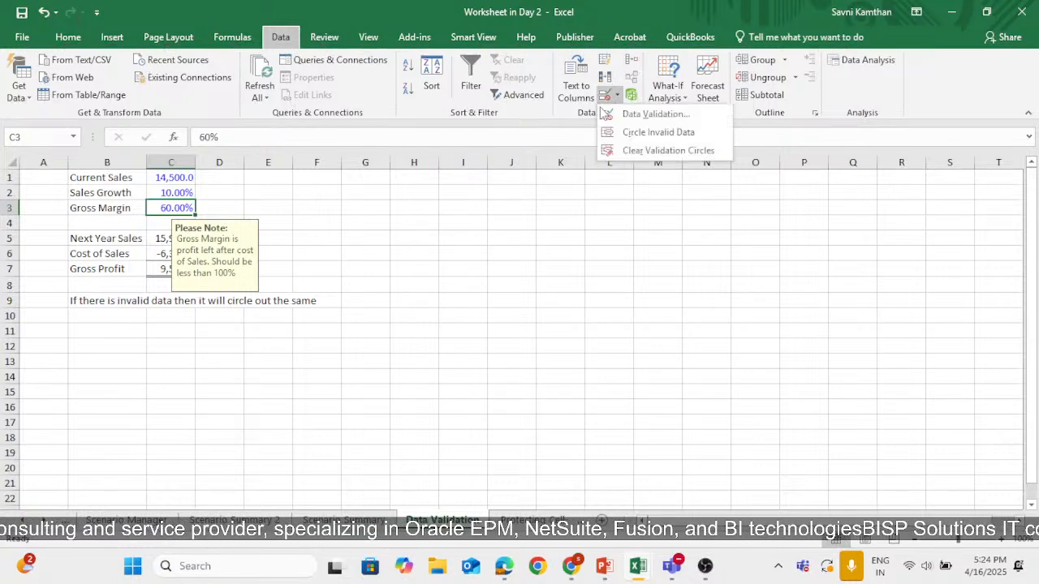
key(v)
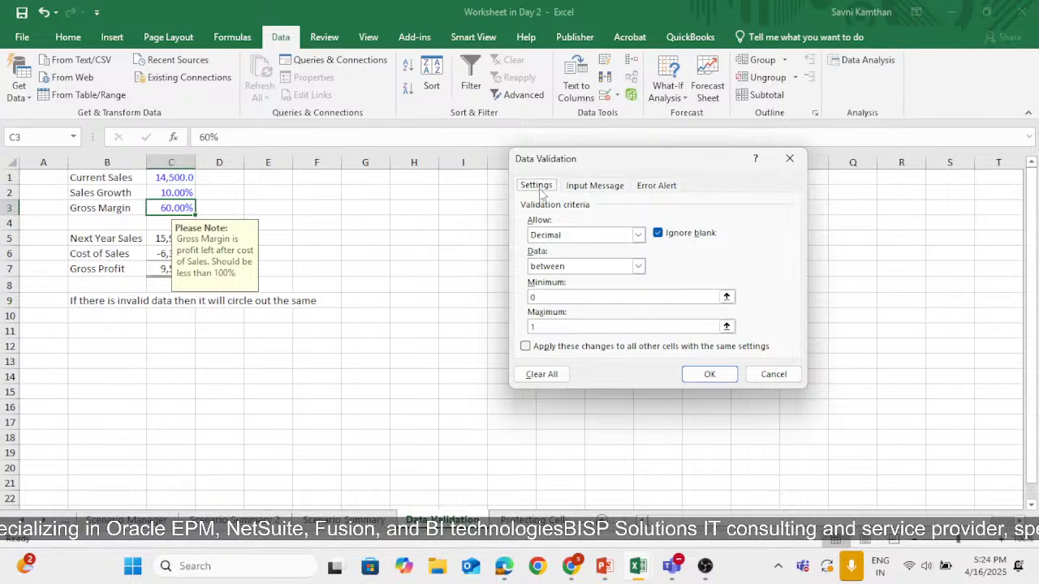
click(638, 234)
click(561, 270)
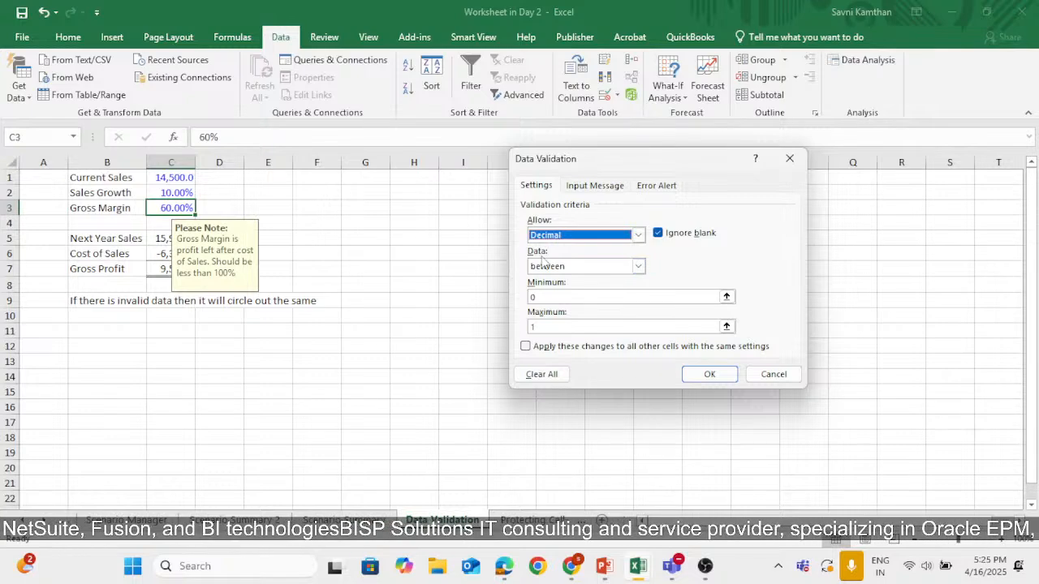
click(619, 297)
key(BackSpace)
text(0)
key(Tab)
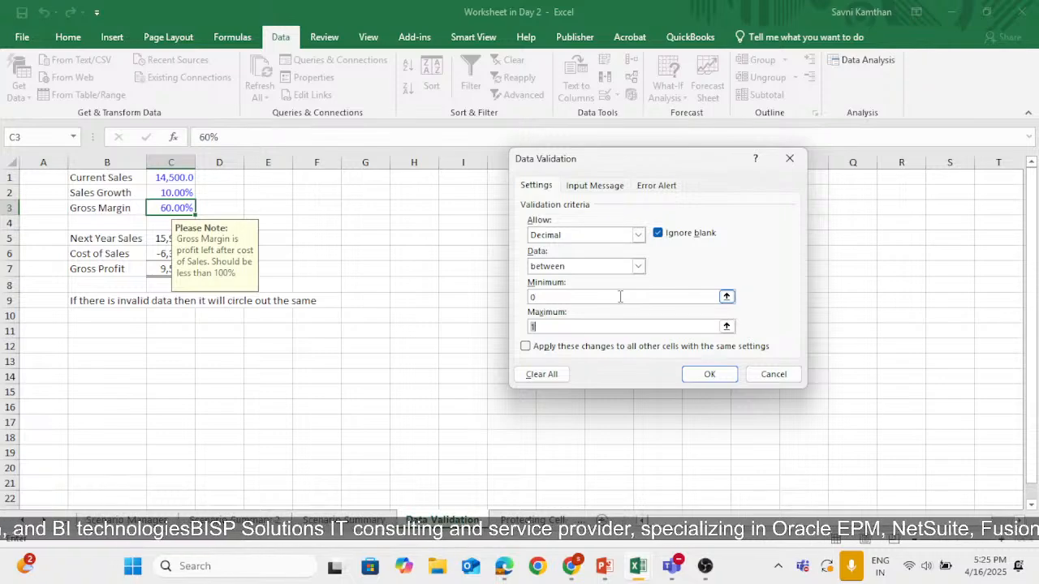
text(1)
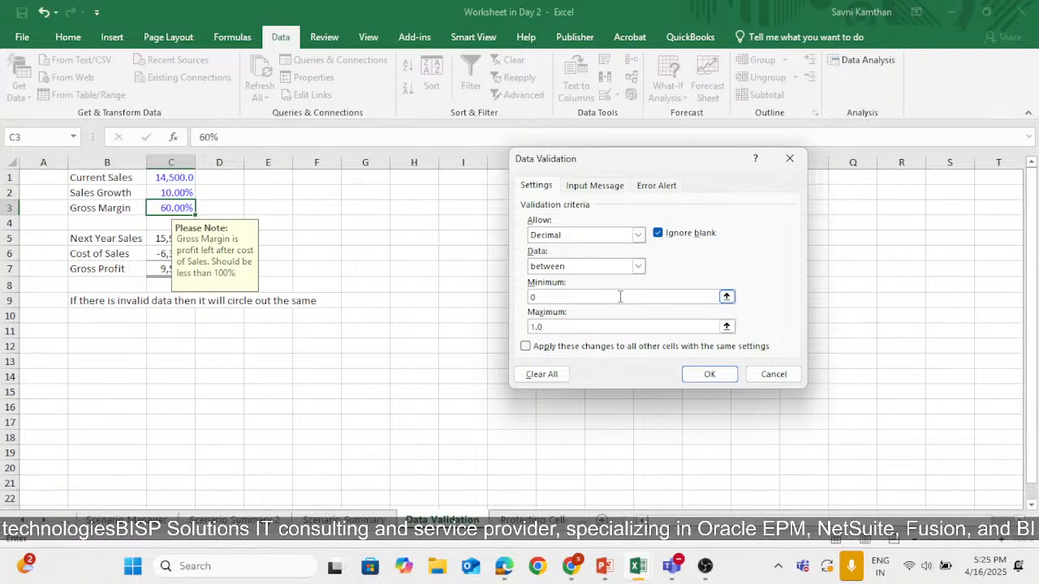
Review the input message and error alert of the C3 validation rule, and apply the validation settings.
click(598, 187)
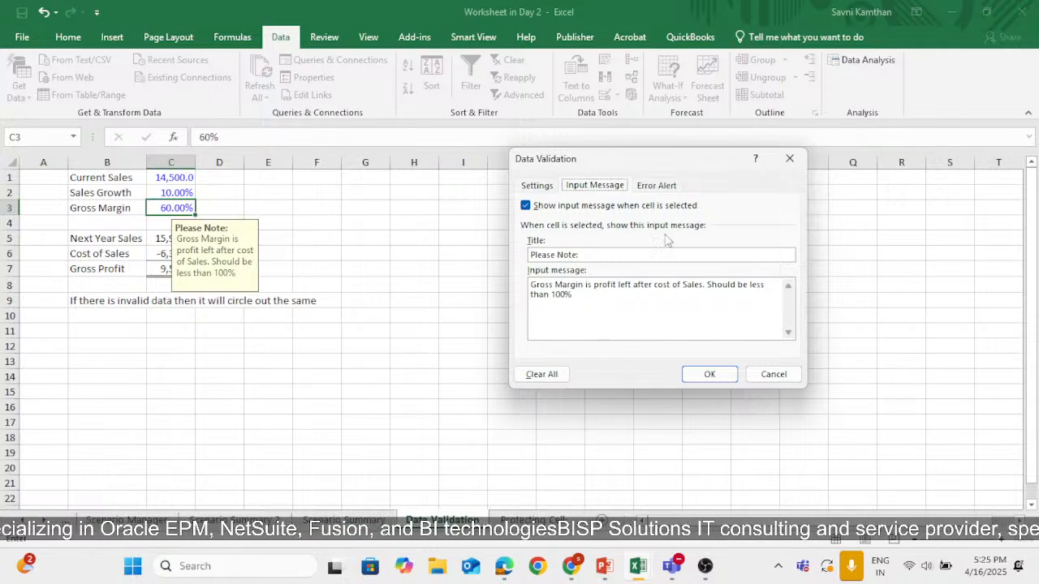
click(657, 185)
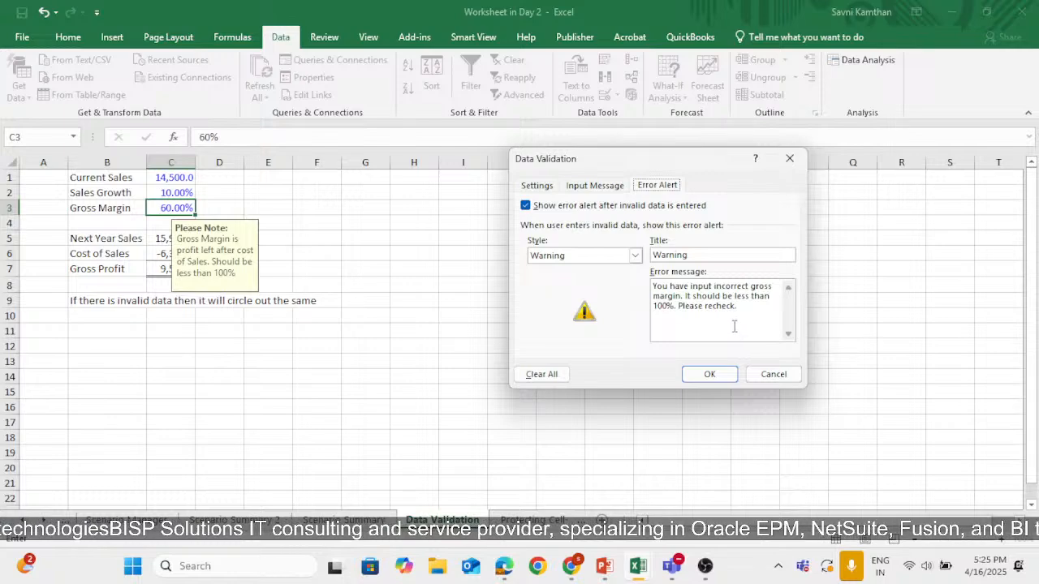
click(708, 374)
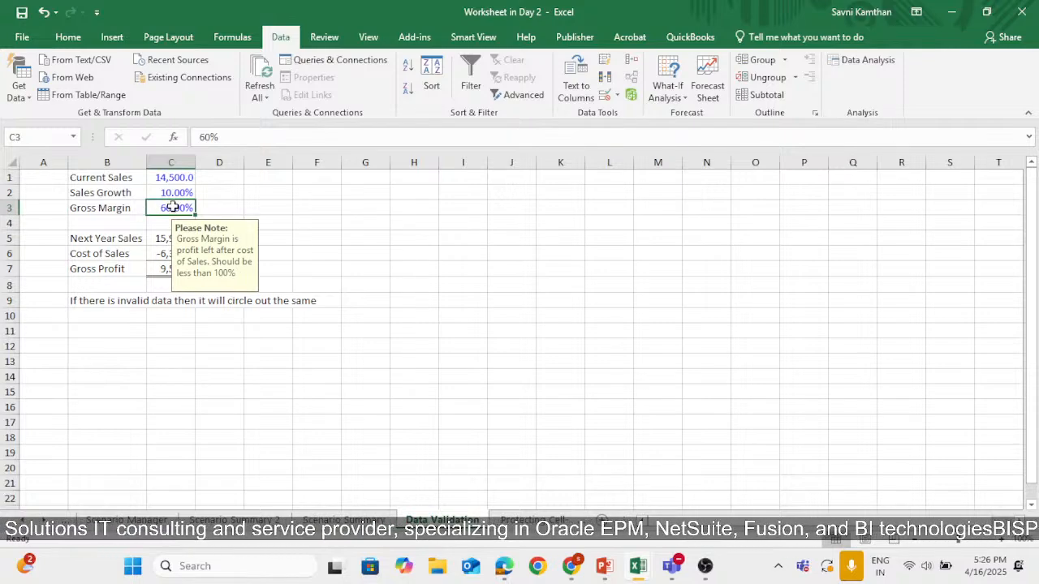
Set the Gross Margin in C3 to 120%, accepting the out-of-range value despite the validation rule.
text(120)
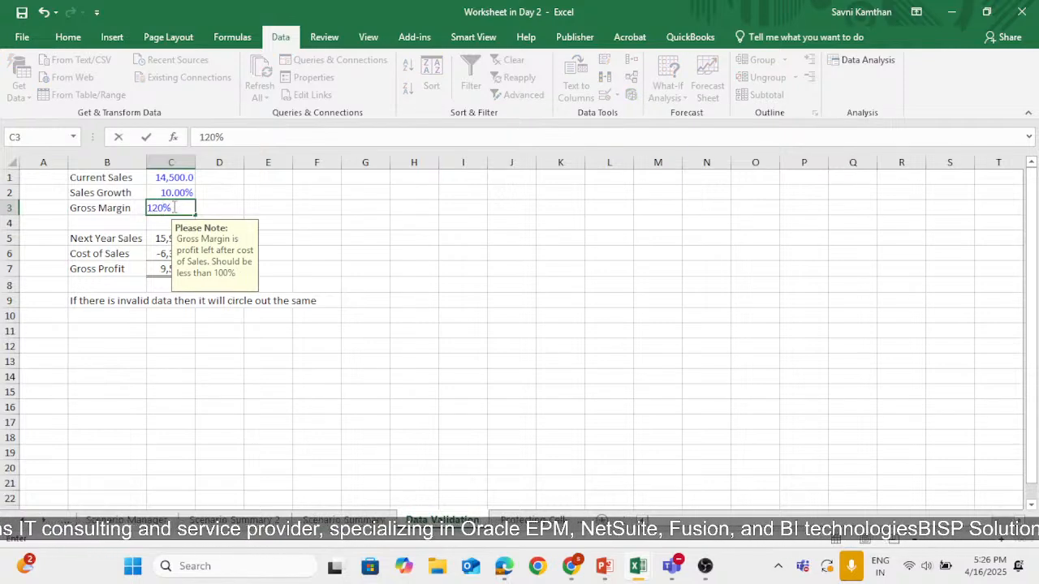
key(Return)
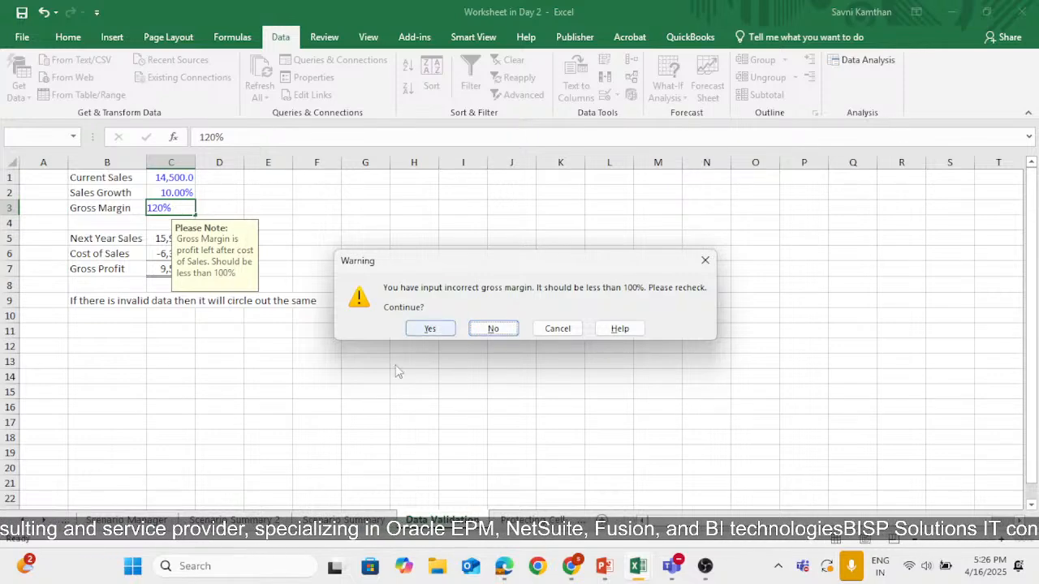
click(422, 331)
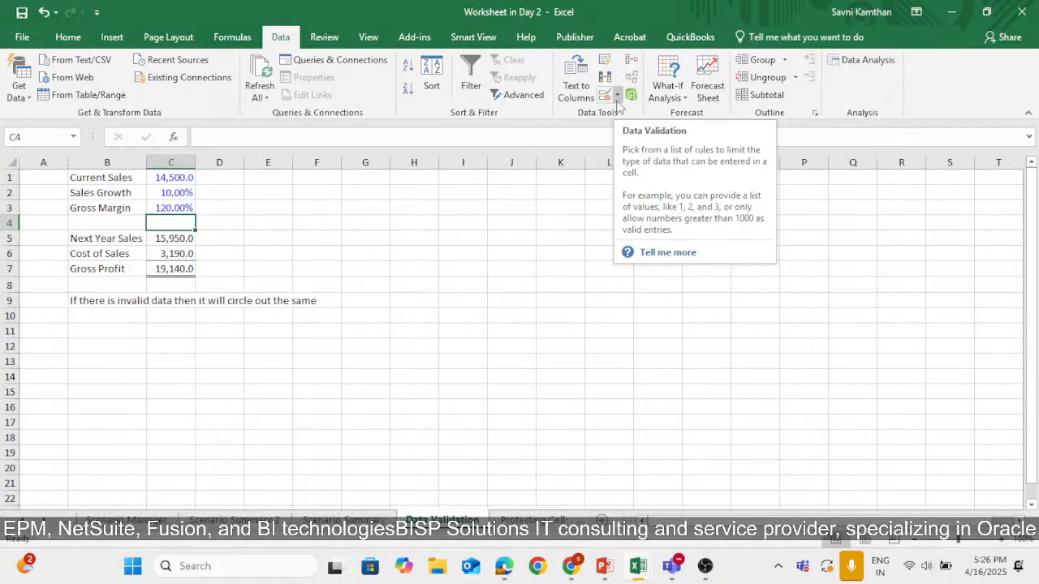
Circle the invalid data on the Data Validation sheet.
key(alt)
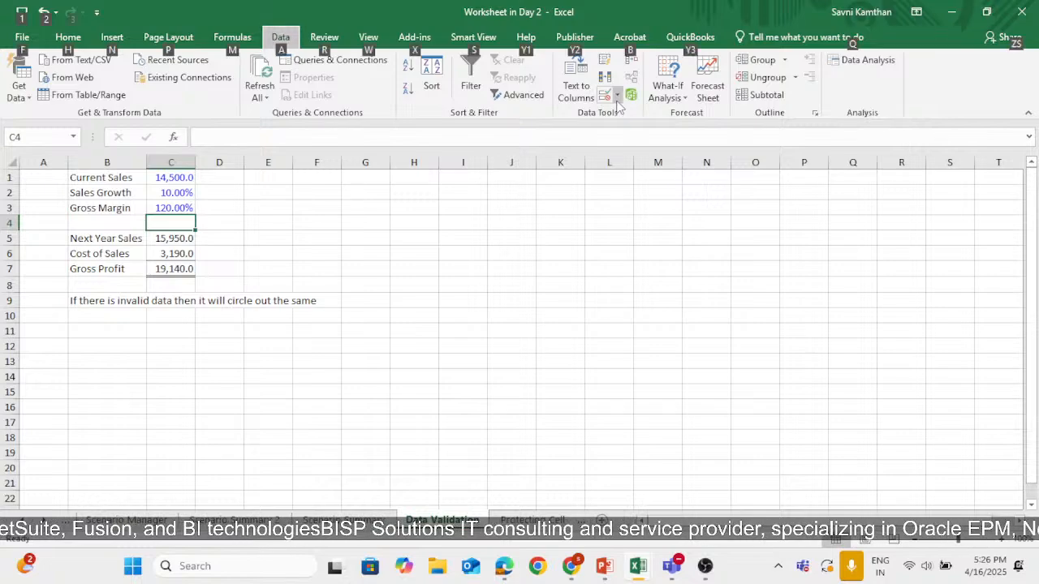
key(a)
key(v)
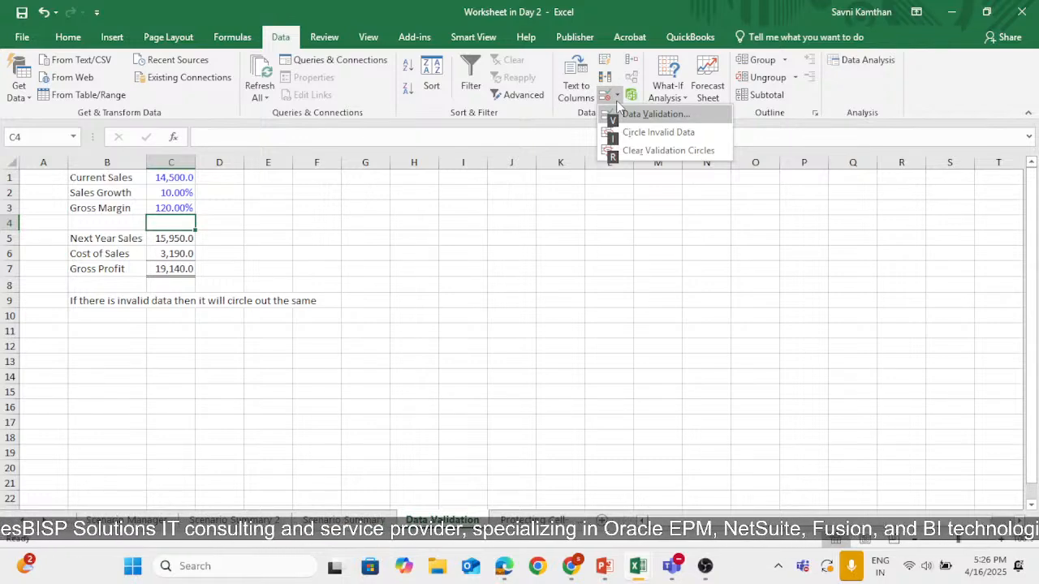
key(i)
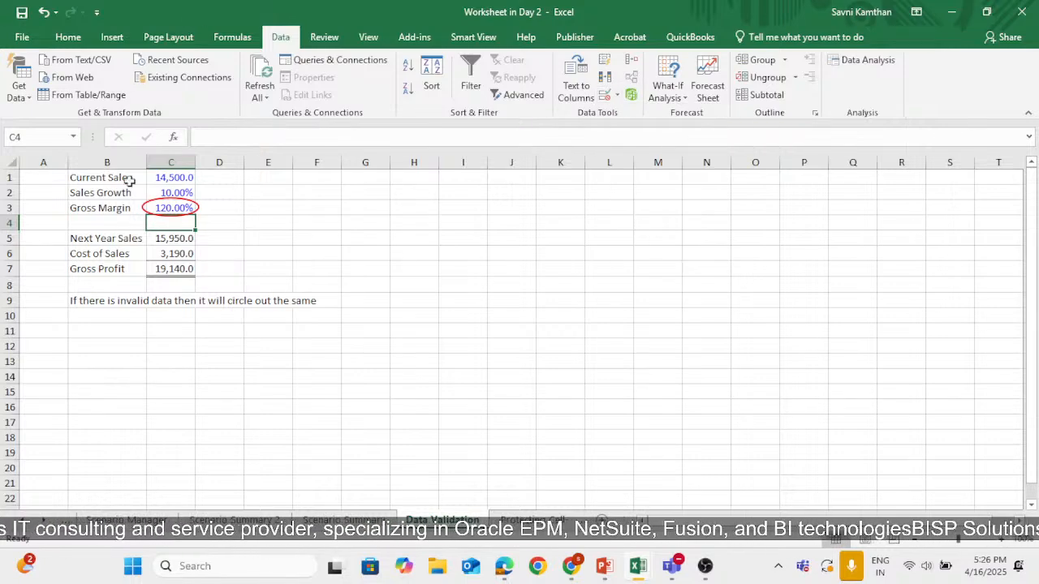
Set the Gross Margin in C3 to 100%, followed by 70%, to test valid entries.
click(159, 211)
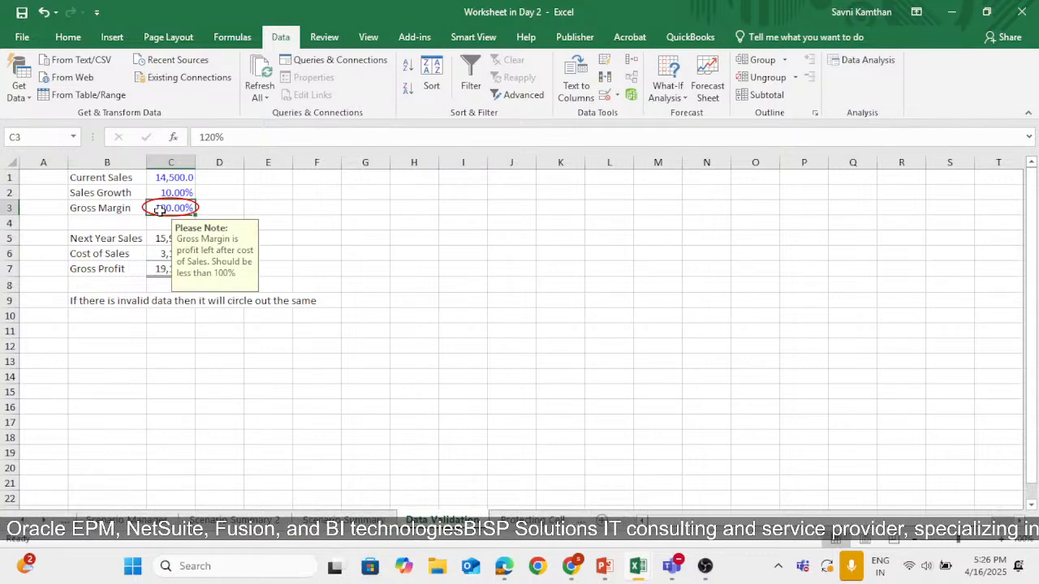
text(100)
key(Return)
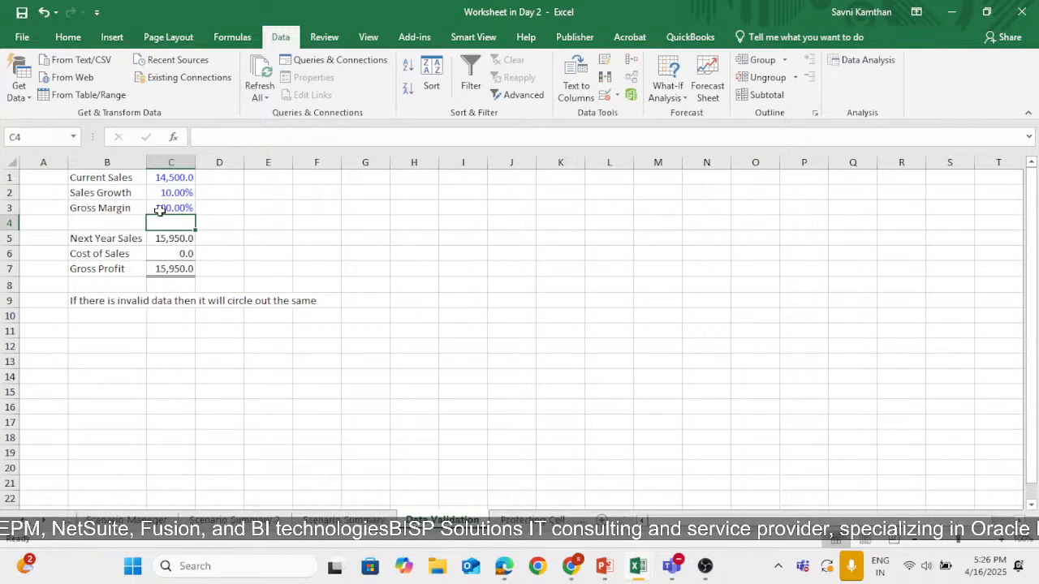
click(160, 210)
text(70)
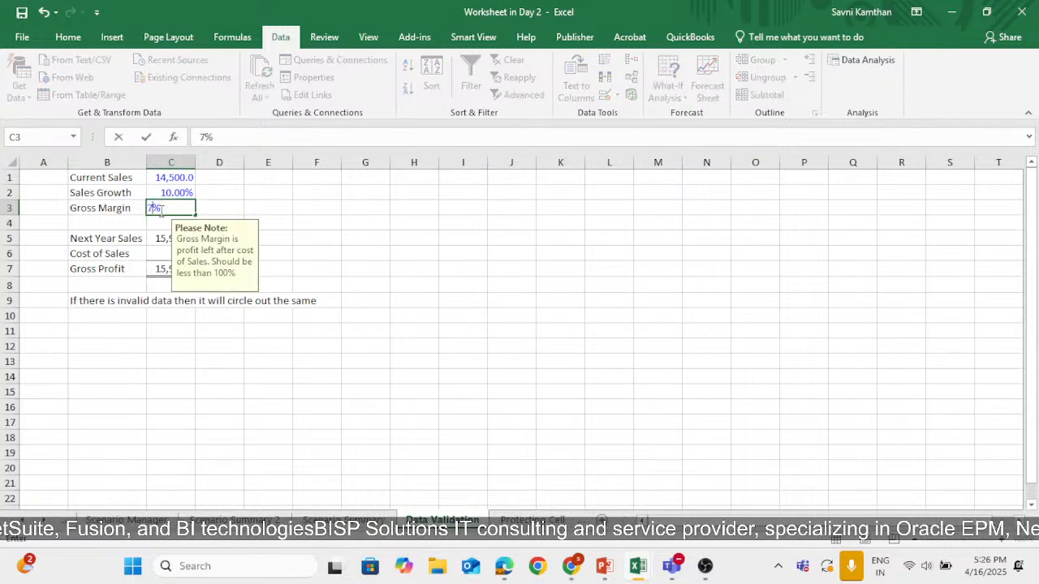
key(Return)
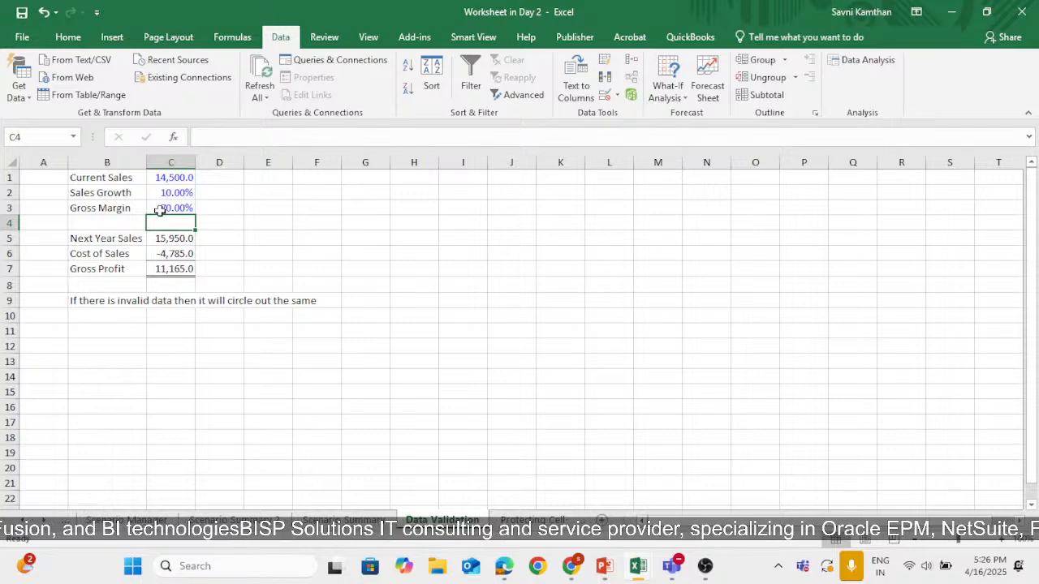
Try to set the Gross Margin in C3 to 110%, and dismiss the entry.
click(160, 210)
text(110)
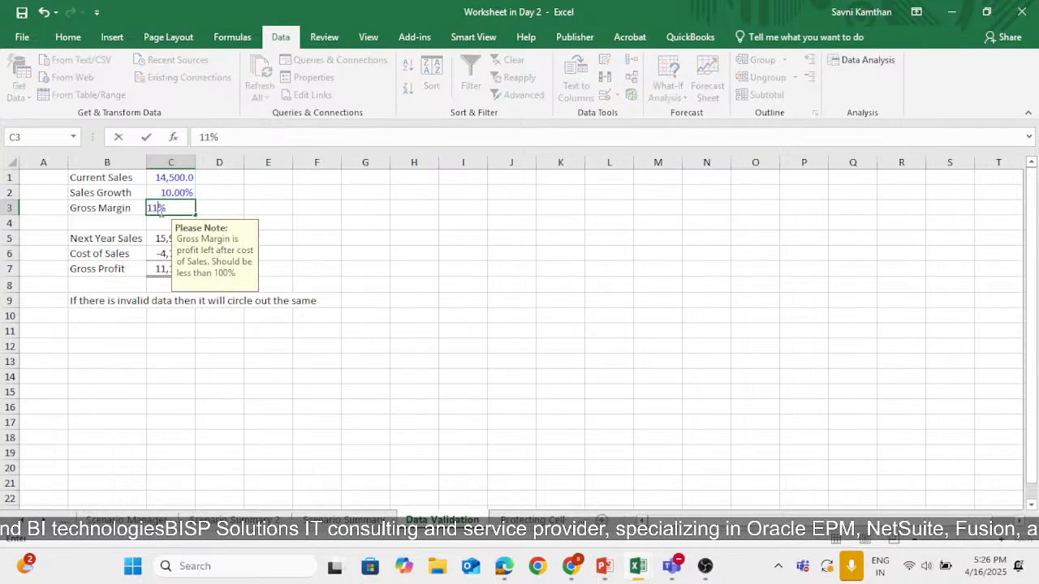
key(Return)
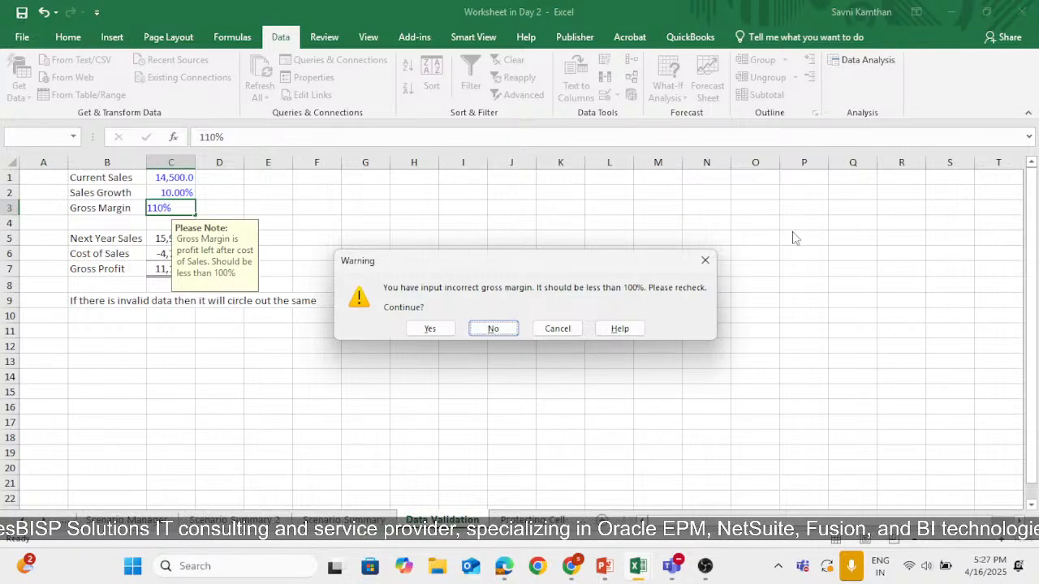
click(704, 260)
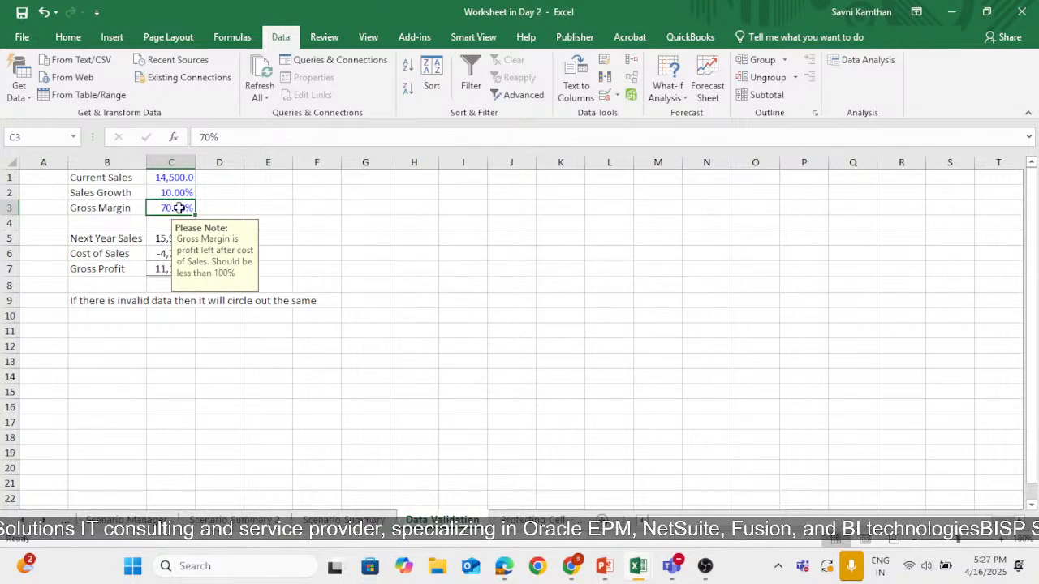
Set the Gross Margin in C3 to 60% and reselect the cell.
text(60)
key(Return)
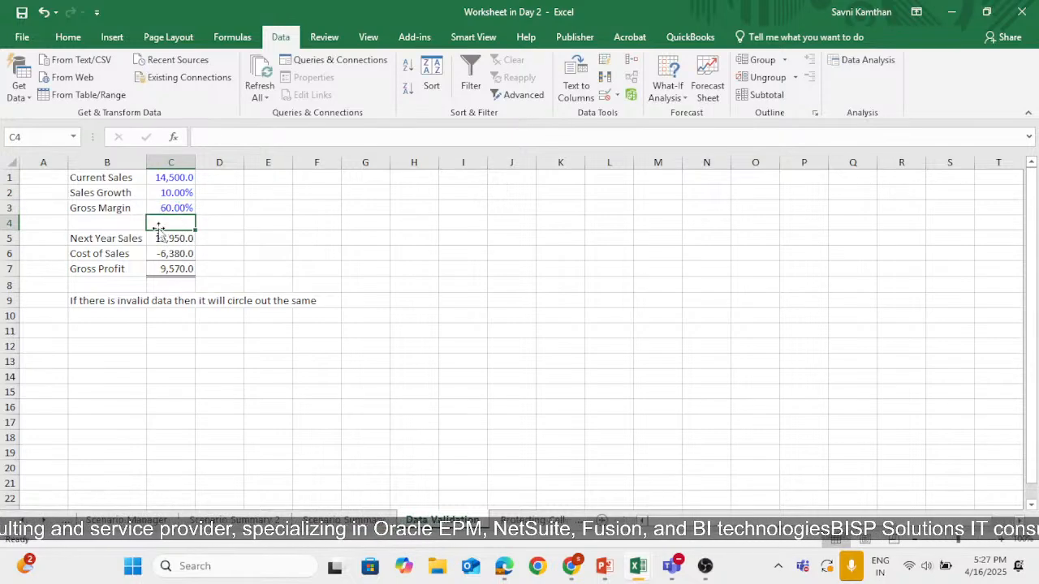
click(167, 209)
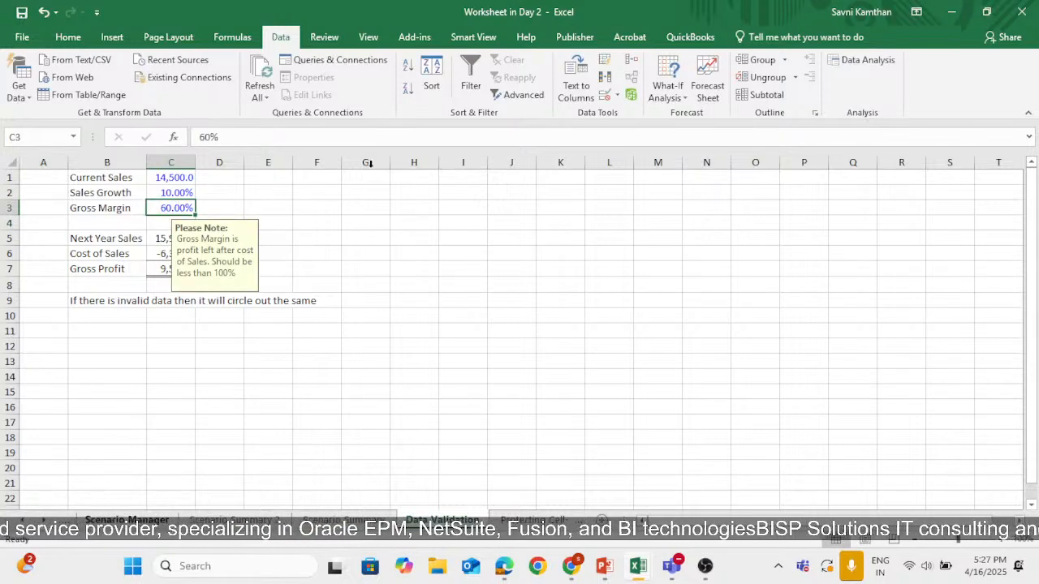
Switch to the Protecting Cell_Sheet worksheet, check the Gross Profit formula in C8, and select the model range B2:C8.
click(495, 528)
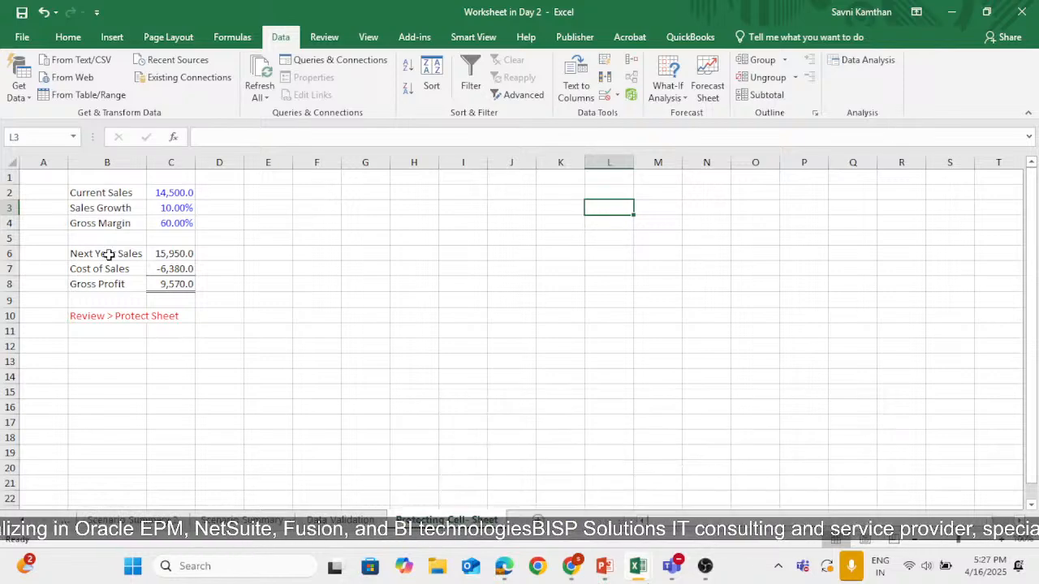
drag(138, 193, 181, 281)
click(181, 283)
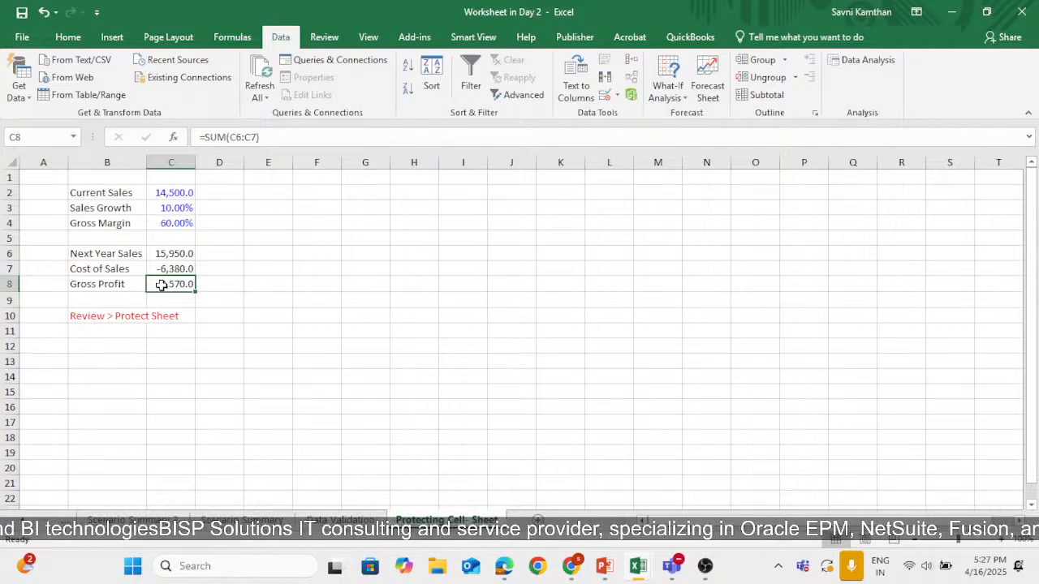
drag(139, 192, 177, 282)
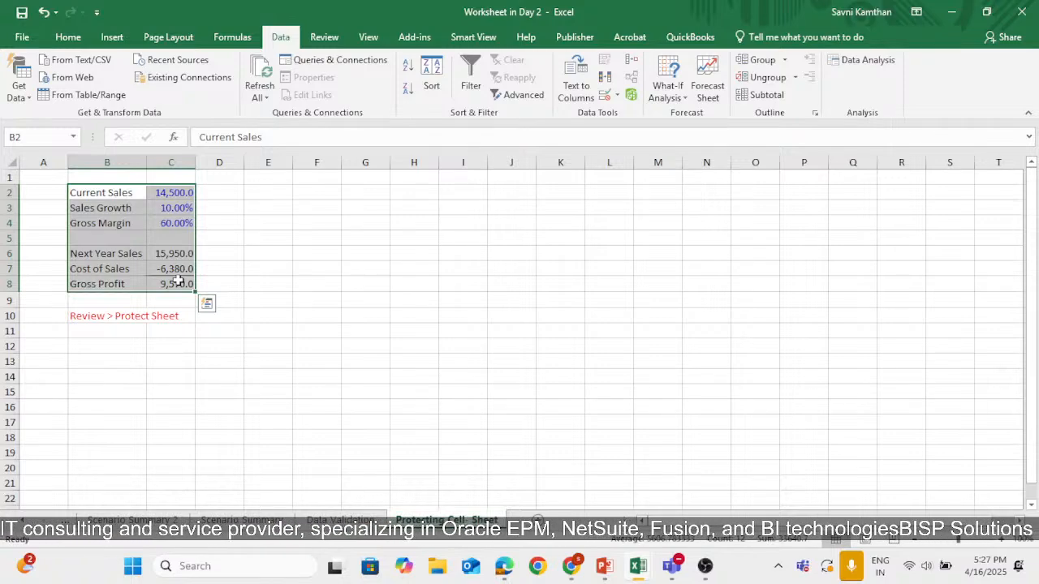
Protect the sheet without a password, allowing users to select locked and unlocked cells.
key(alt)
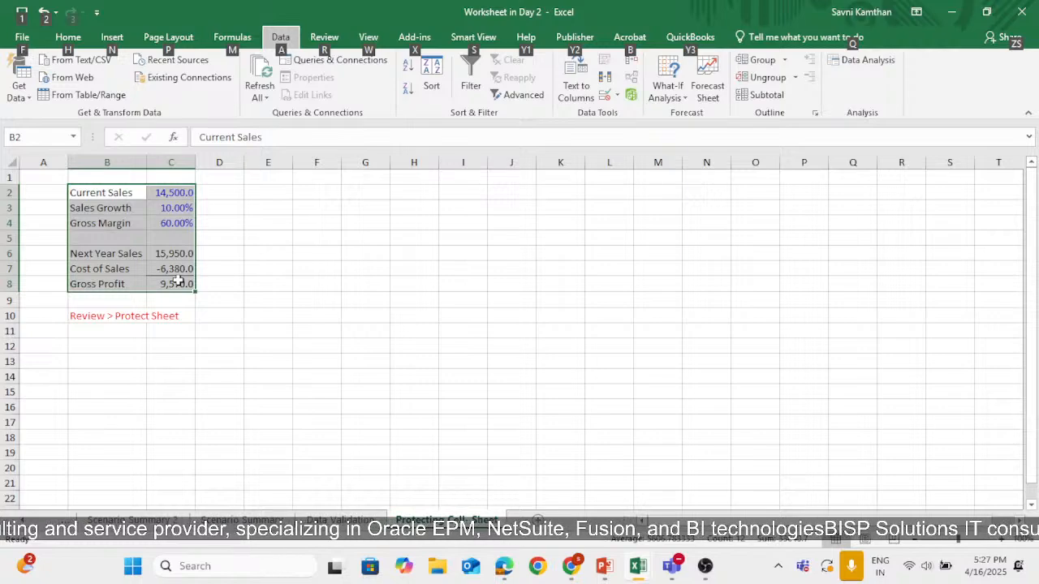
key(r)
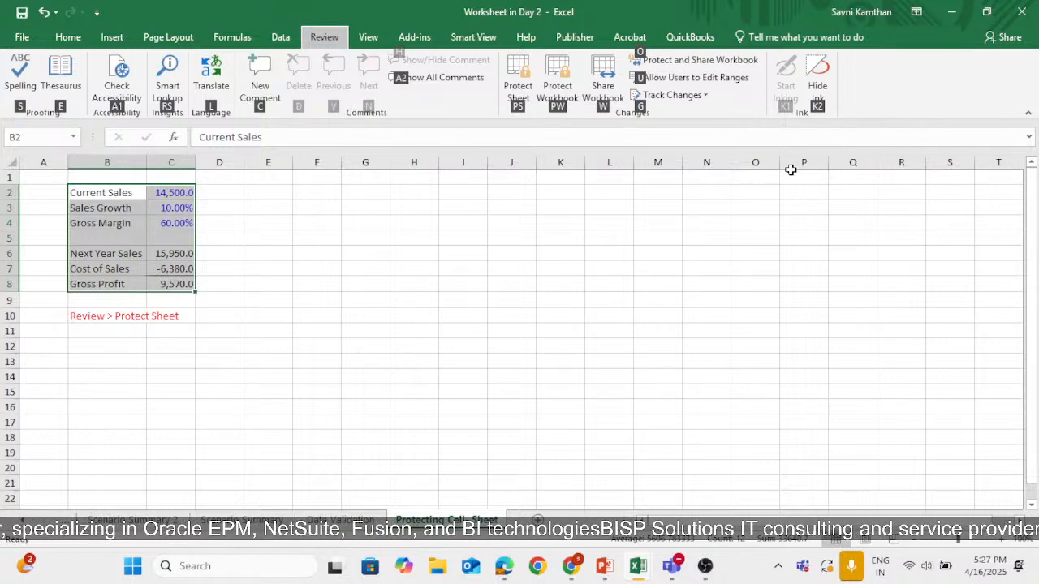
key(p)
key(s)
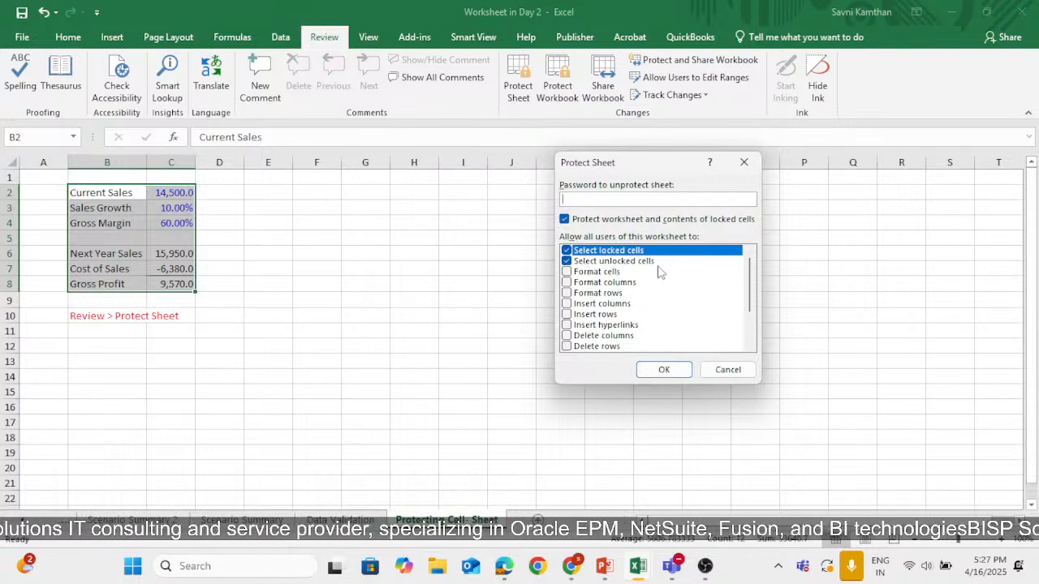
click(665, 370)
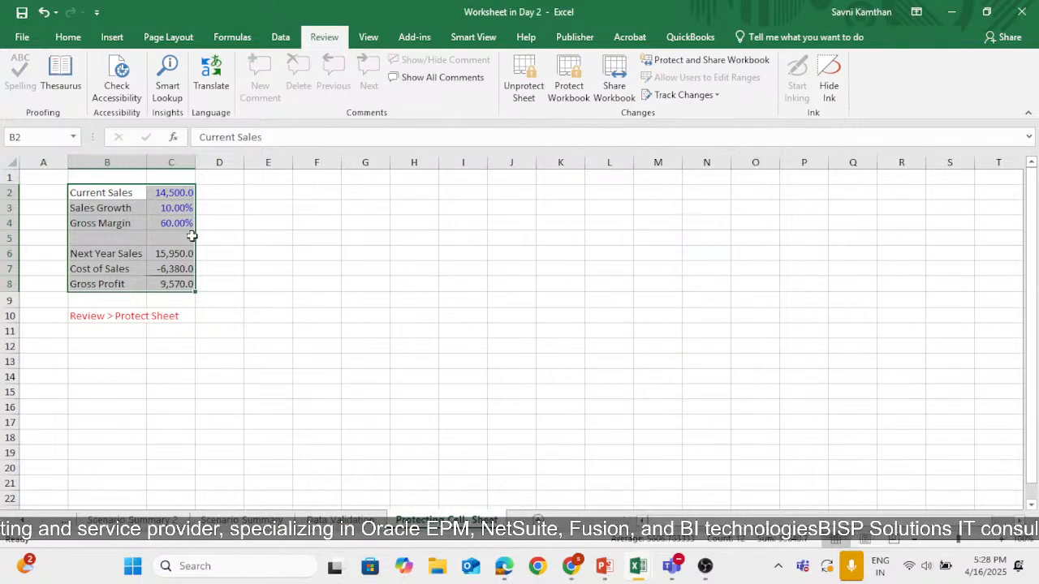
Try to edit the Gross Profit formula in C8 to test the sheet protection.
click(204, 237)
double_click(166, 284)
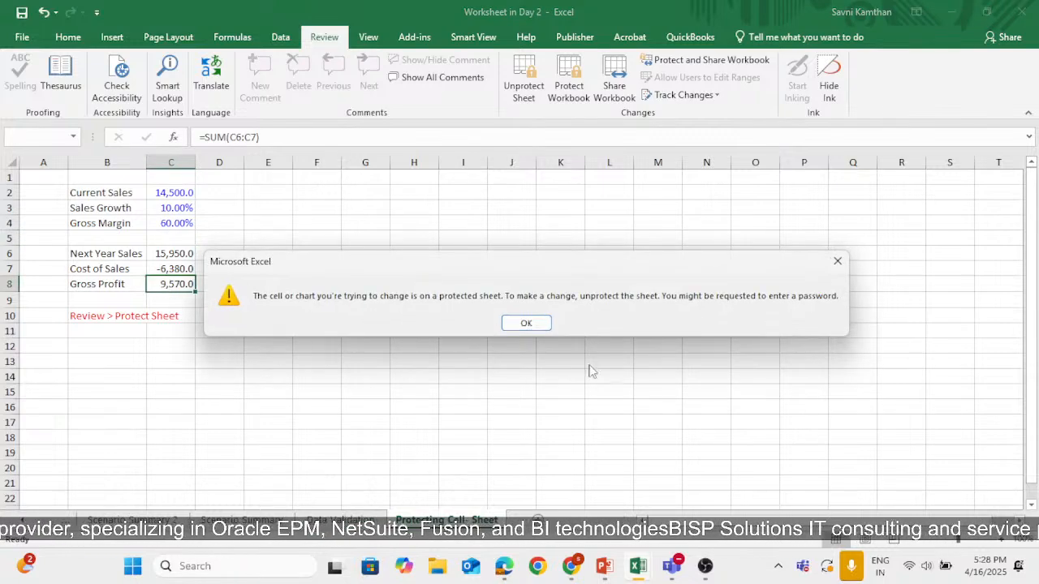
click(511, 324)
Set Current Sales in the unlocked input cell C2 to 8900.
click(175, 189)
text(8900)
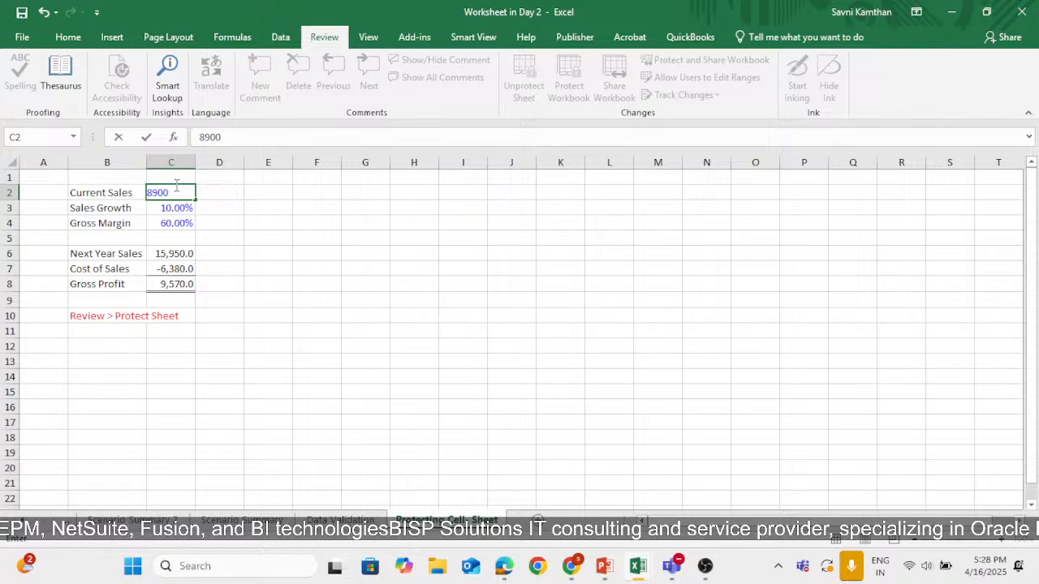
key(Return)
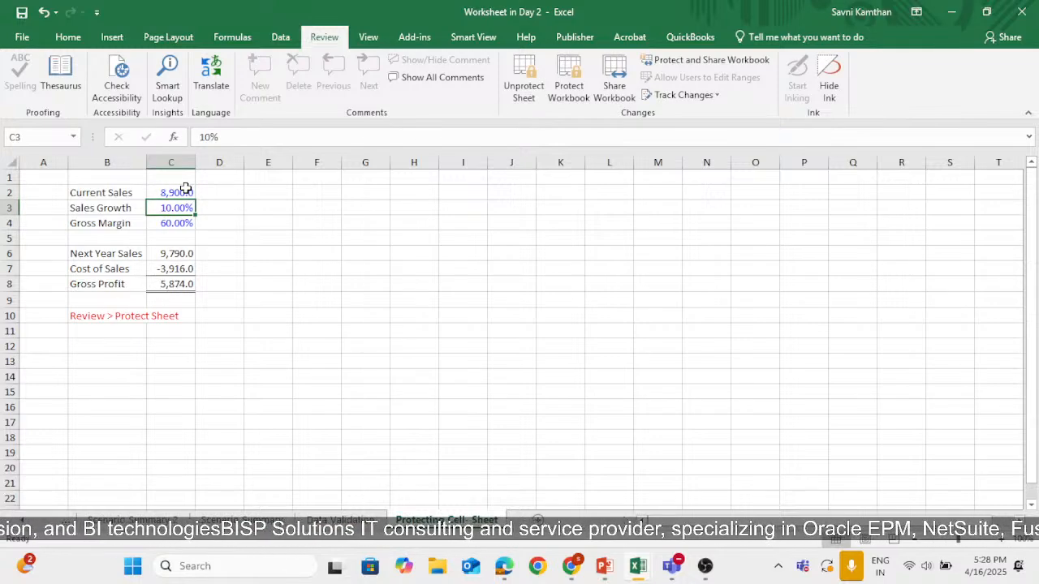
Retry editing the locked Gross Profit formula in C8 and dismiss the protection alert.
double_click(185, 285)
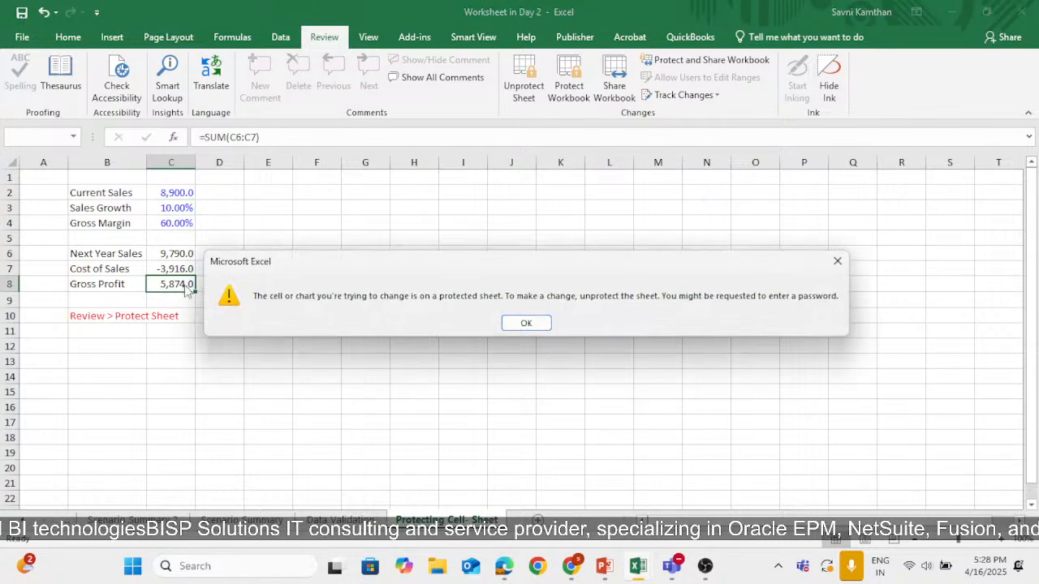
click(526, 323)
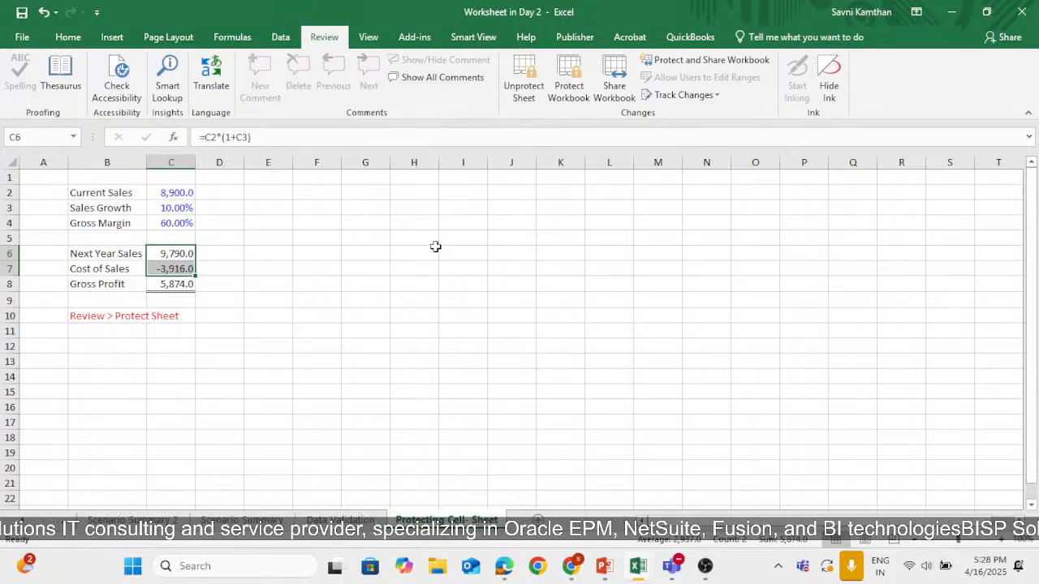
Switch to the Financial Modelling presentation in PowerPoint, start the slide show from slide 4 and advance to the ratio analysis slide.
key(alt+Tab)
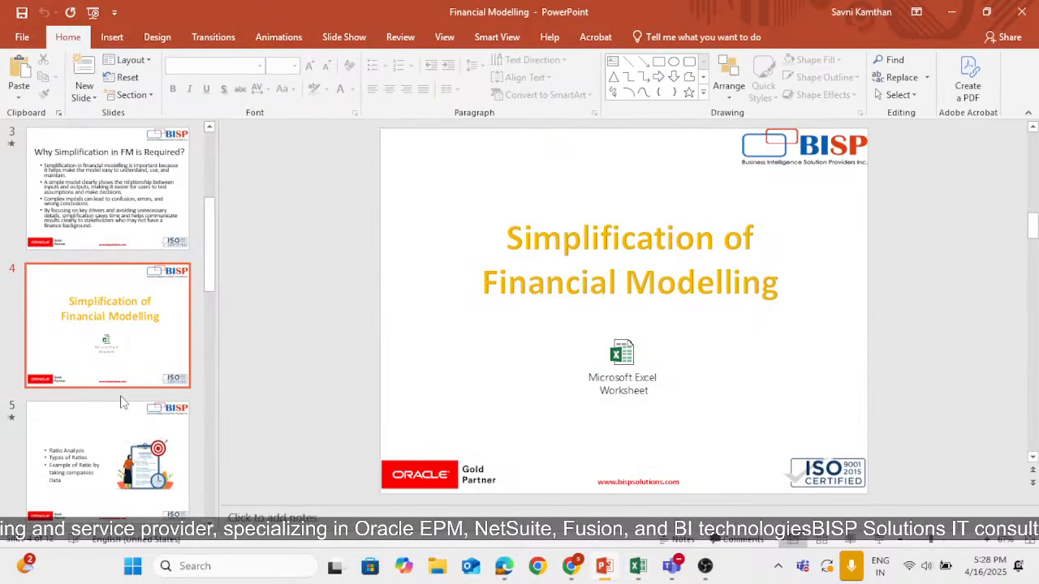
click(876, 540)
key(Right)
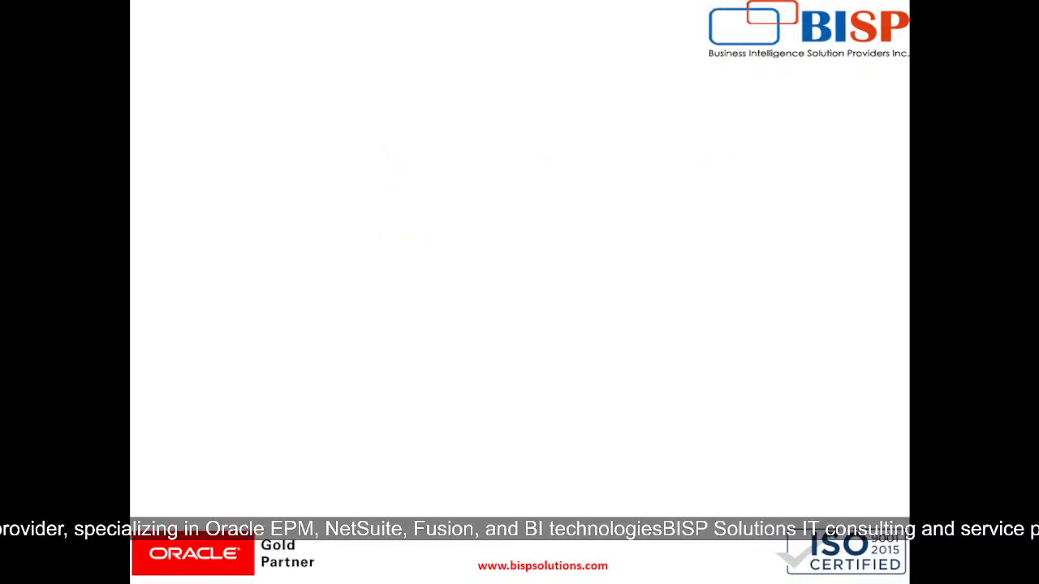
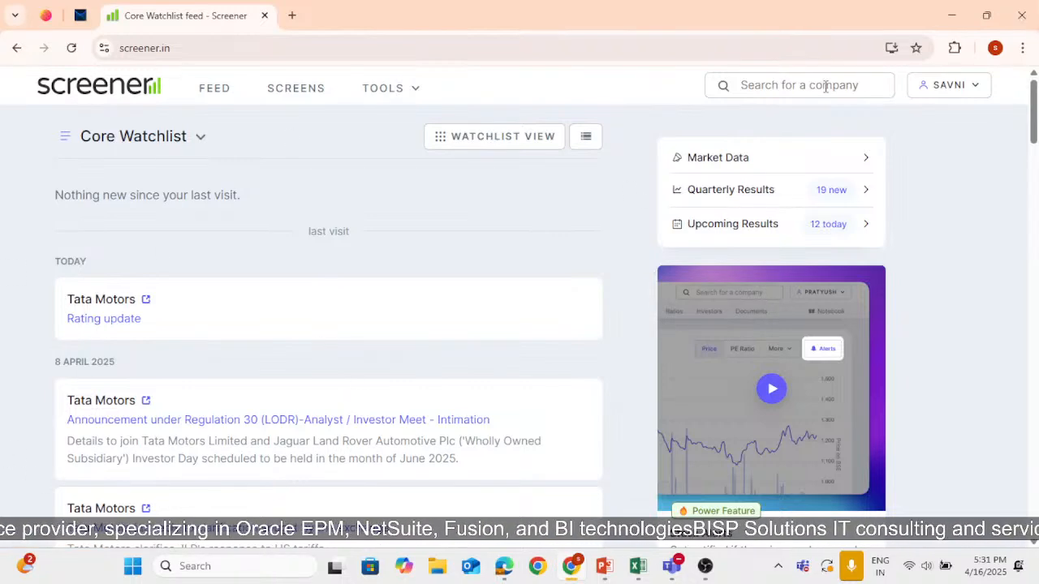
Search Screener for "tata" and open the Tata Motors company page.
click(753, 83)
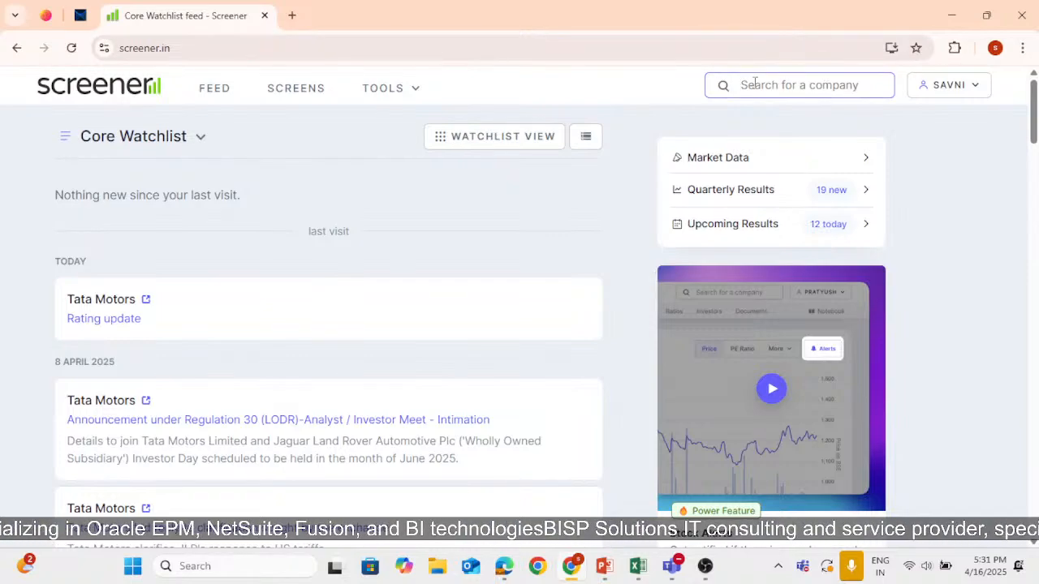
text(tata)
key(Return)
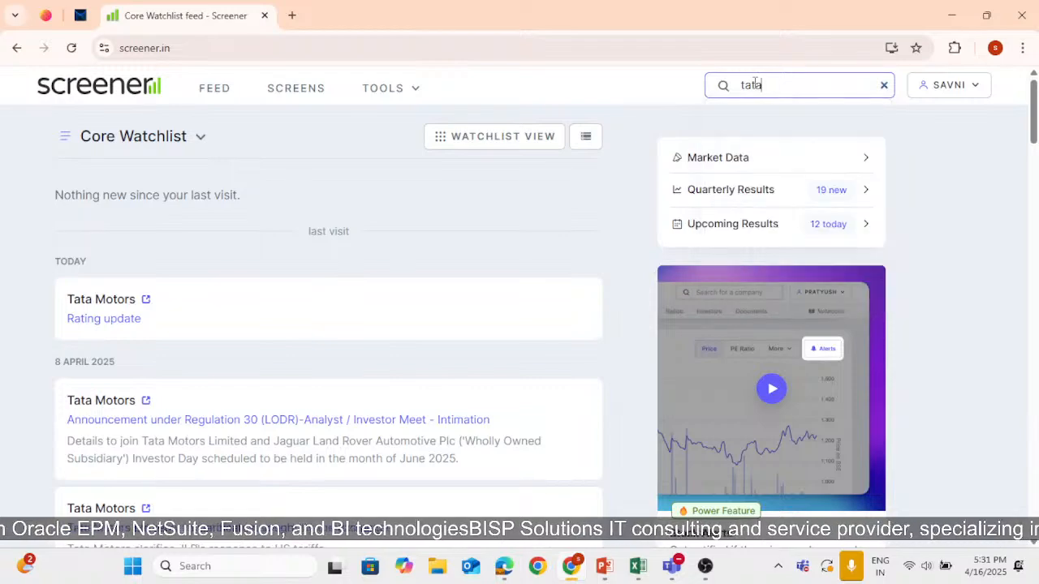
Look through the Tata Motors page from the price chart and financial statements down to the Documents section.
scroll(596, 182, down, 2)
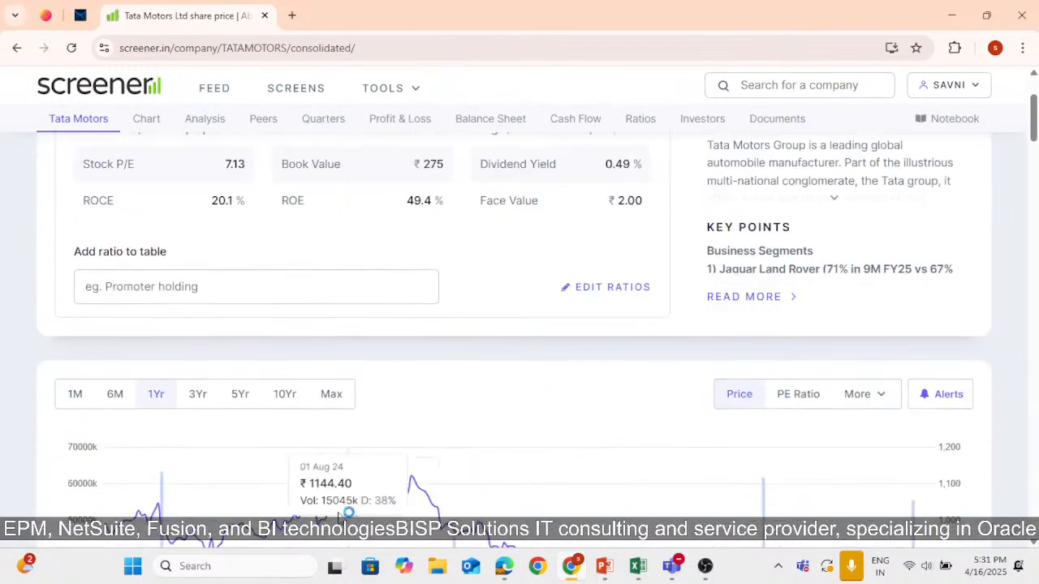
scroll(575, 359, up, 2)
scroll(847, 359, down, 10)
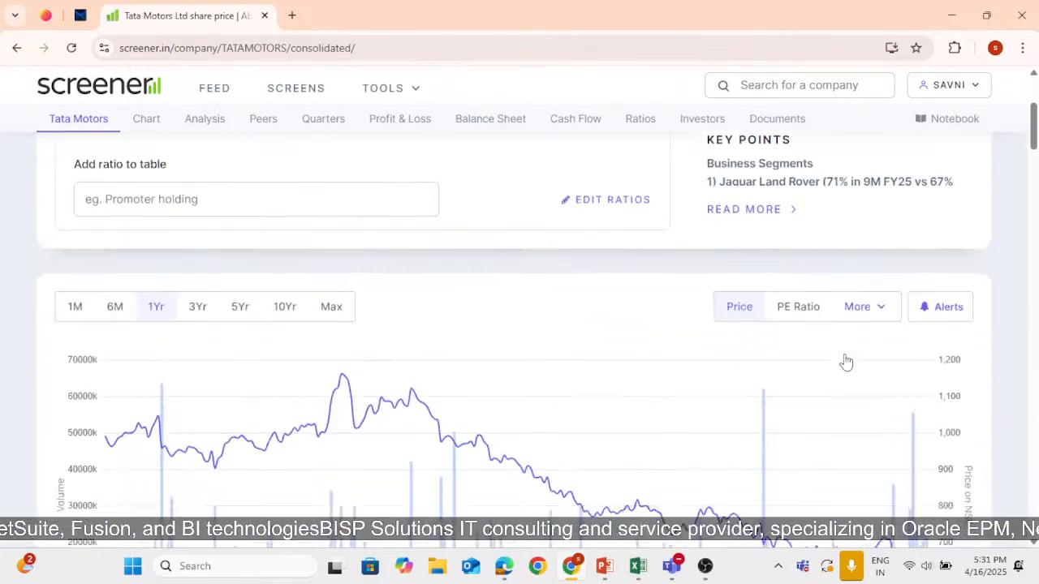
scroll(838, 408, down, 15)
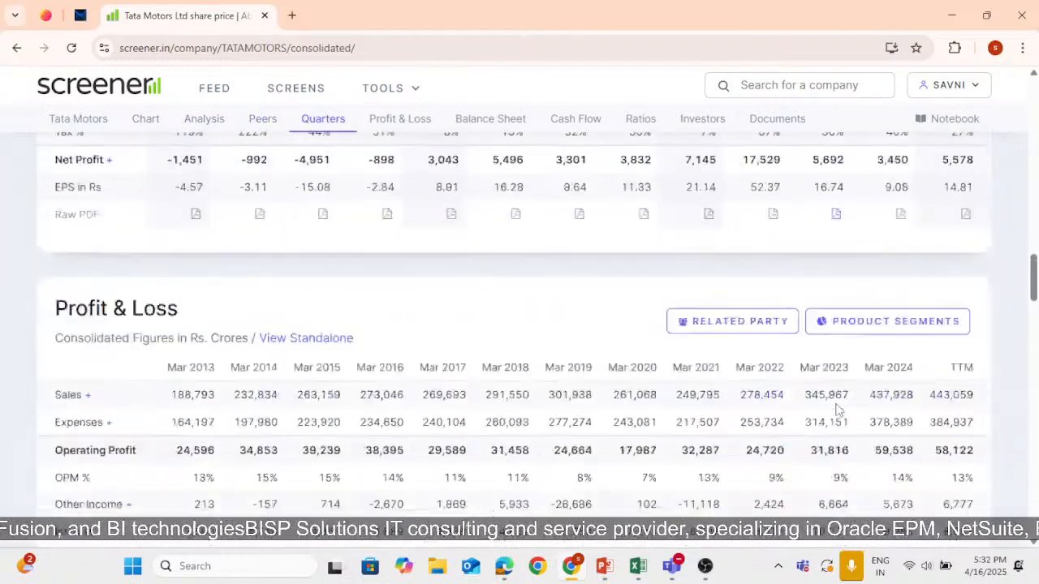
scroll(832, 448, down, 5)
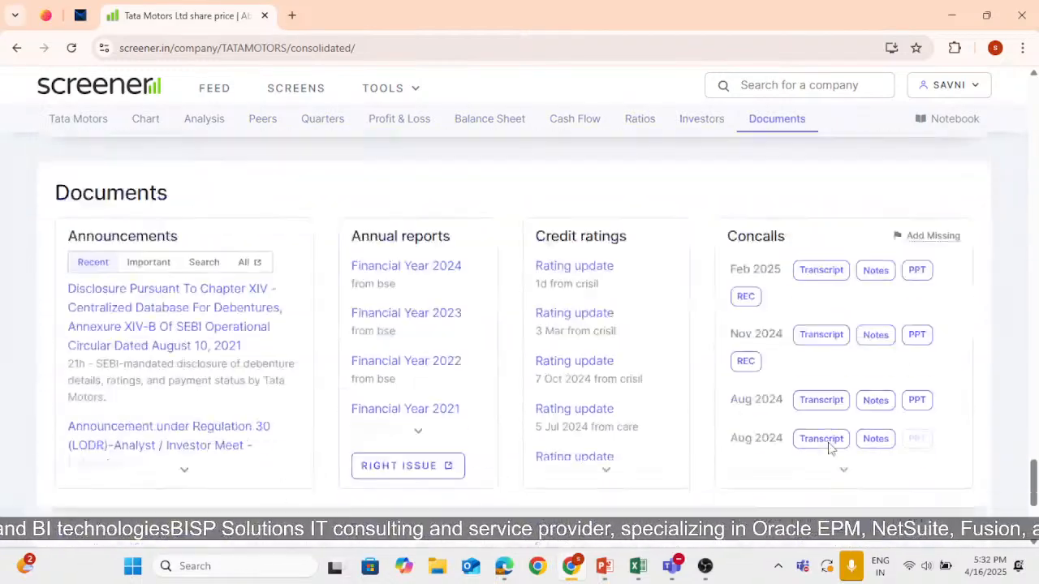
scroll(408, 417, up, 4)
scroll(387, 471, down, 2)
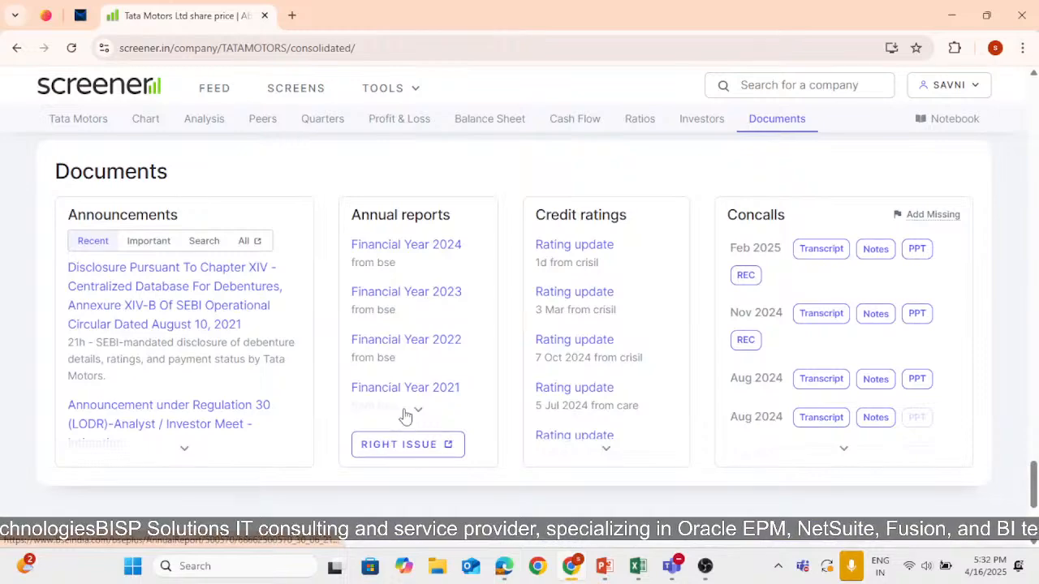
Expand the annual reports list, review the available financial years, and return to the company overview with its Excel export option.
click(417, 415)
scroll(446, 284, down, 4)
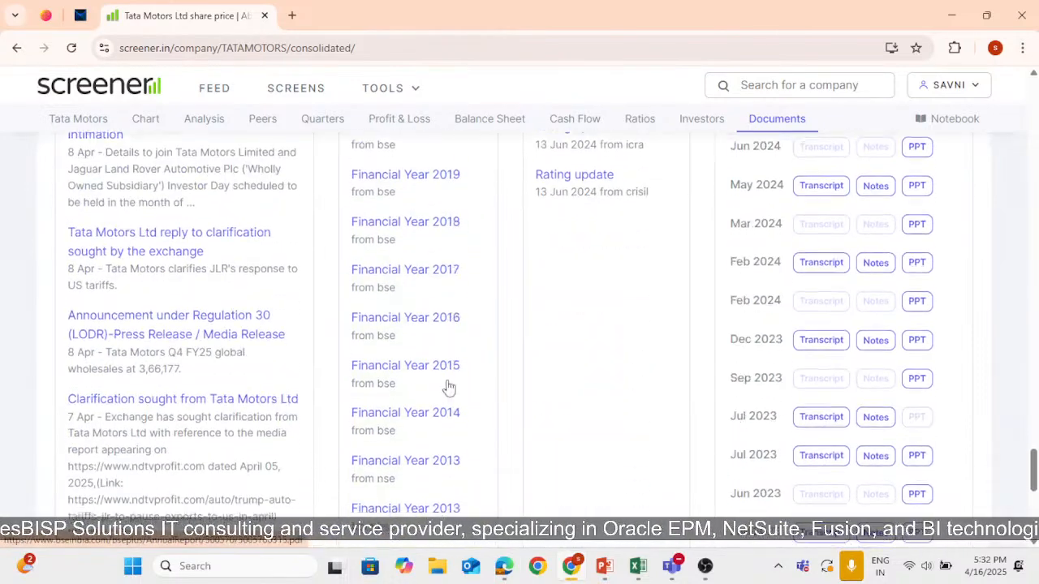
scroll(448, 398, down, 4)
scroll(446, 412, up, 5)
scroll(447, 412, up, 2)
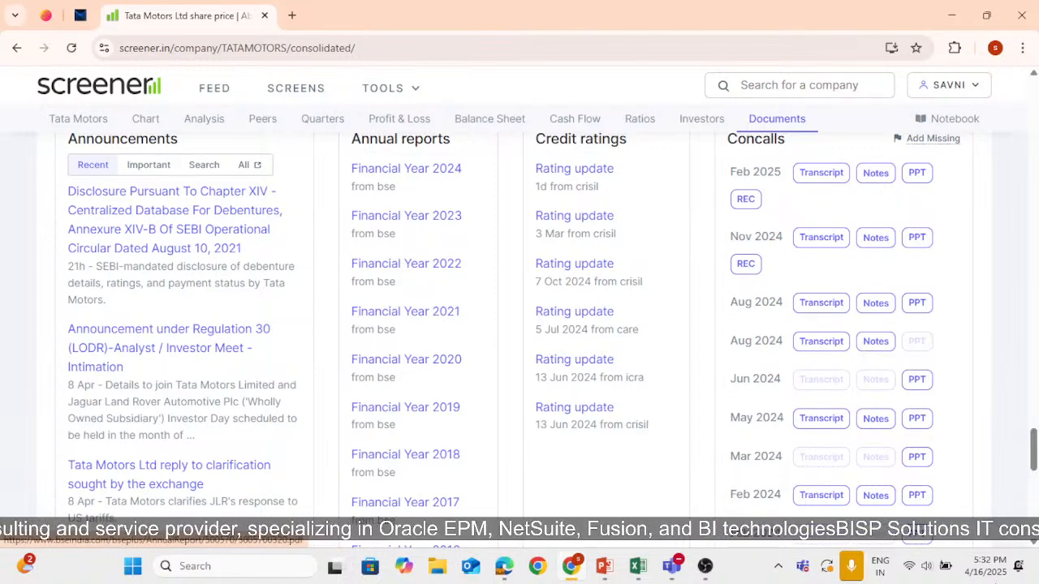
scroll(853, 430, up, 10)
scroll(854, 430, down, 11)
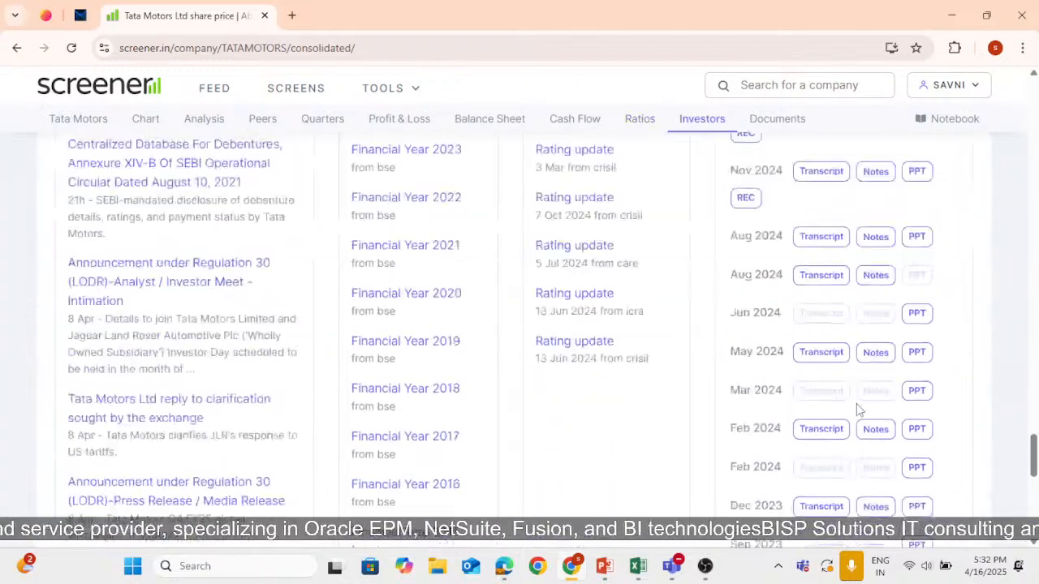
scroll(859, 409, down, 6)
scroll(422, 283, up, 4)
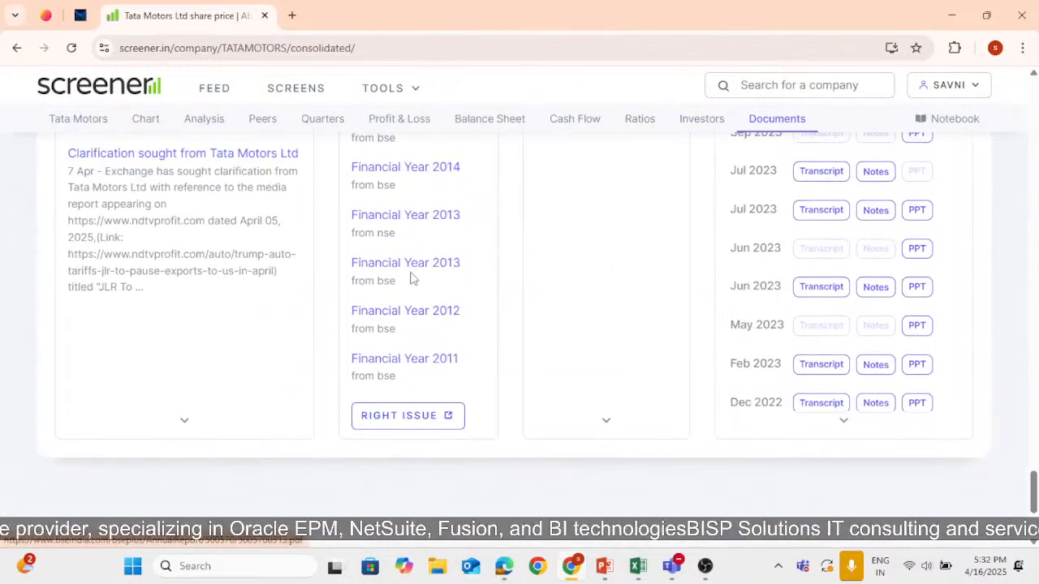
scroll(412, 278, up, 15)
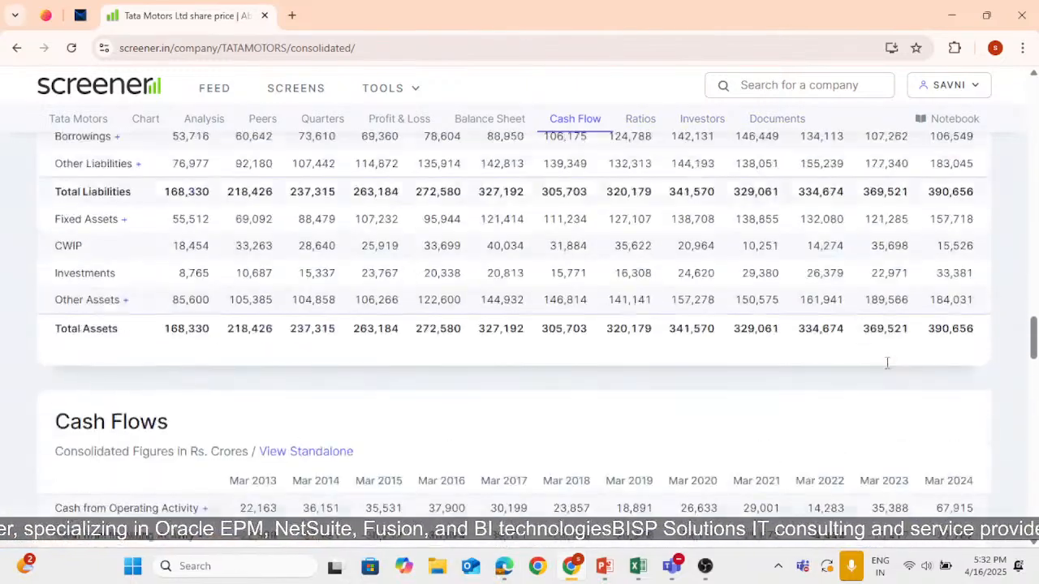
scroll(887, 362, up, 18)
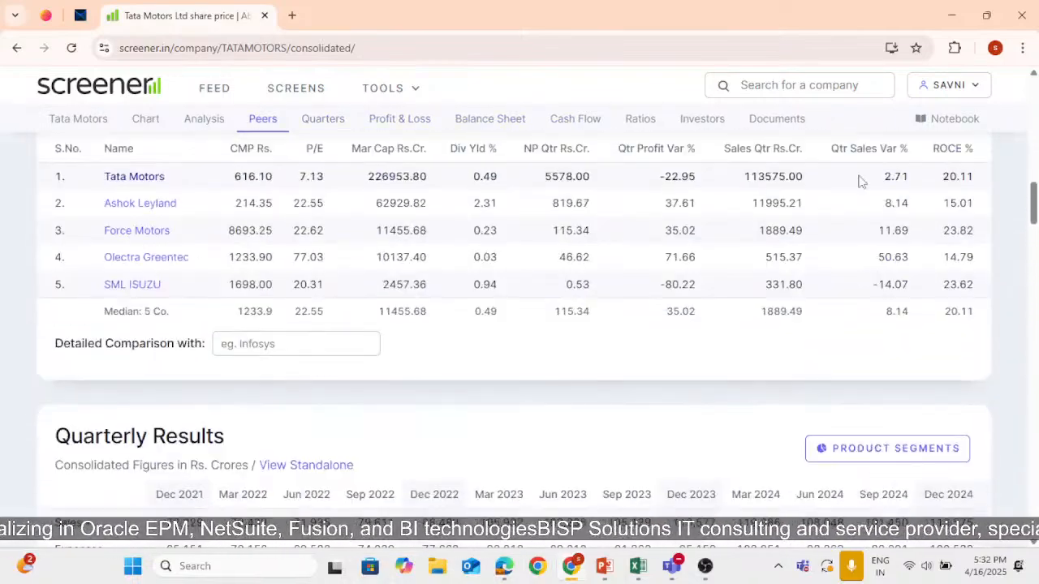
scroll(862, 182, up, 12)
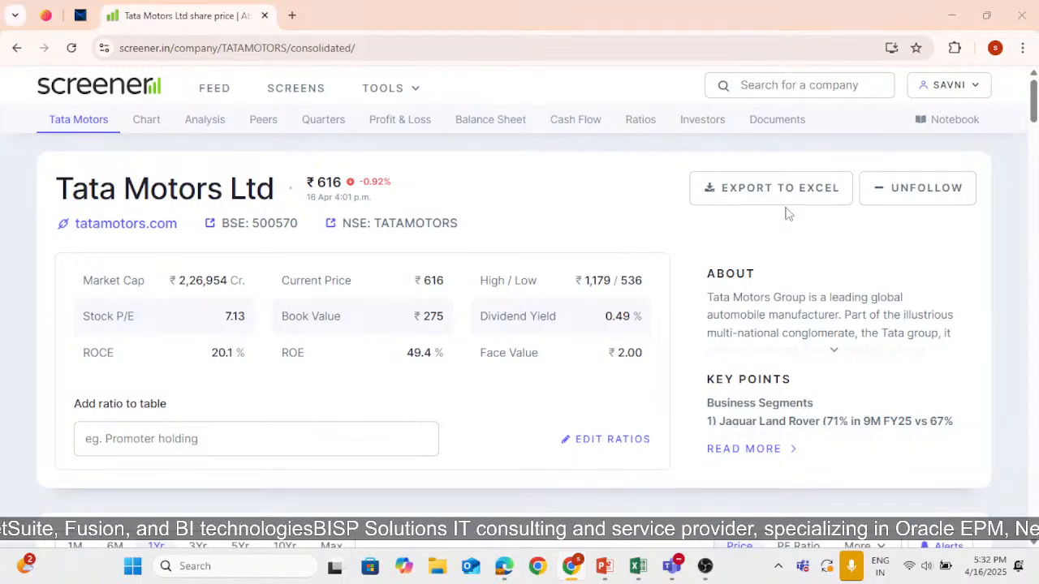
Switch to the TAMO FS workbook in Excel, open its Data Sheet, and select the company details and the META figures in turn.
key(alt+Tab)
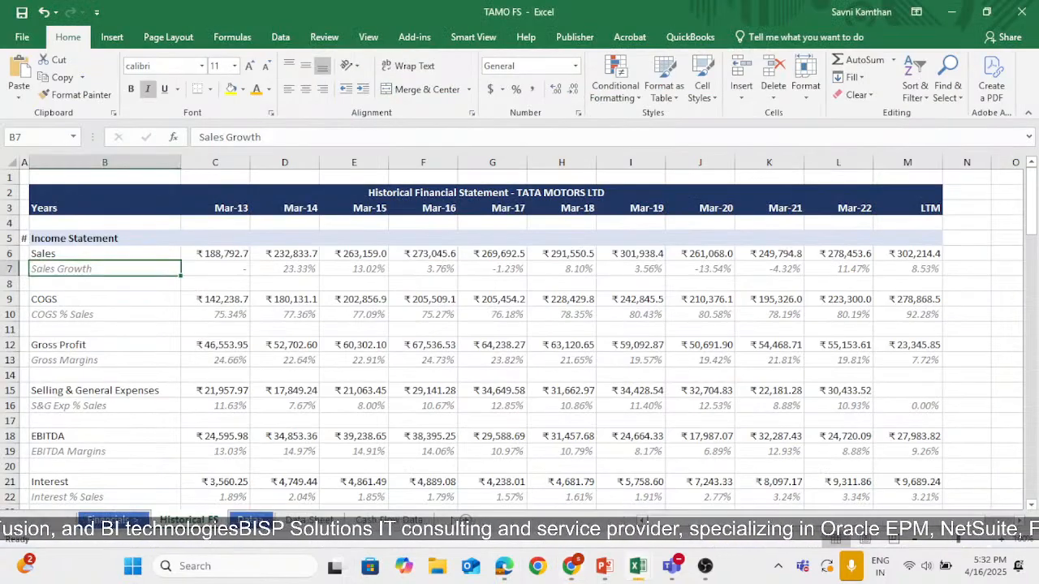
click(308, 519)
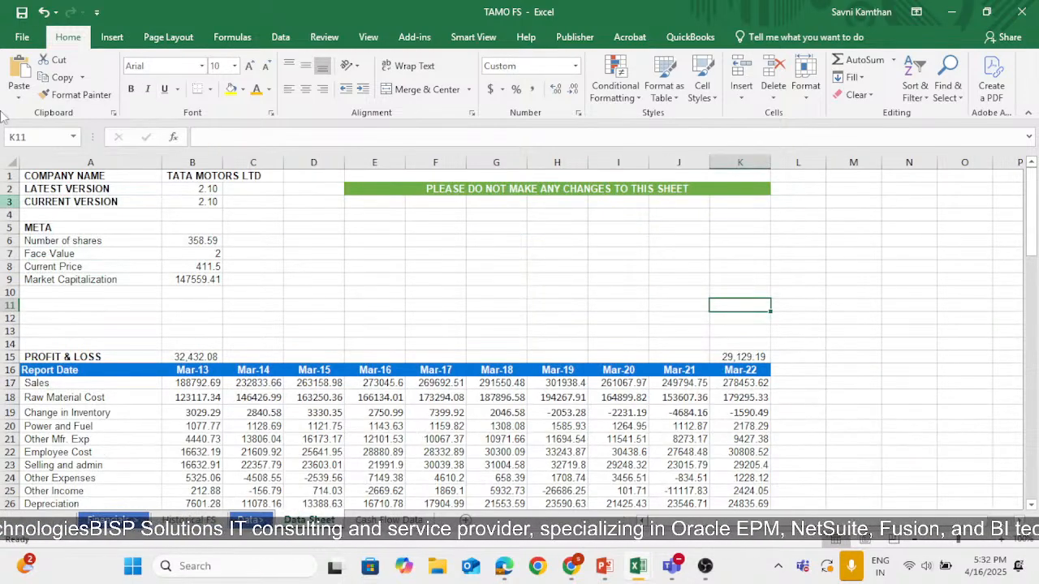
drag(106, 175, 189, 204)
click(158, 306)
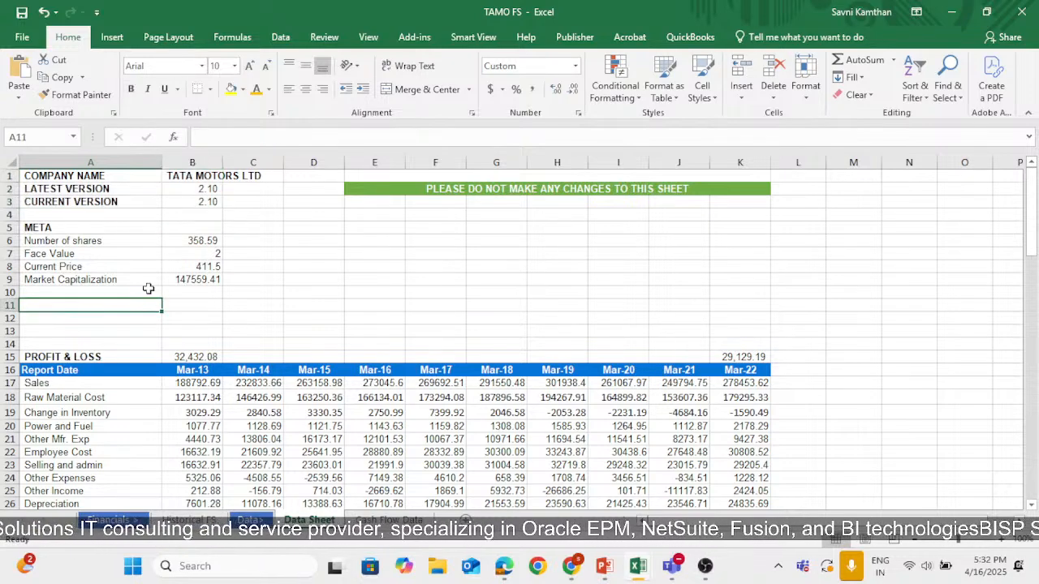
drag(82, 236, 191, 279)
Merge and center cells C6:C9 beside the META figures and enter the unit label "Crore".
drag(260, 240, 266, 277)
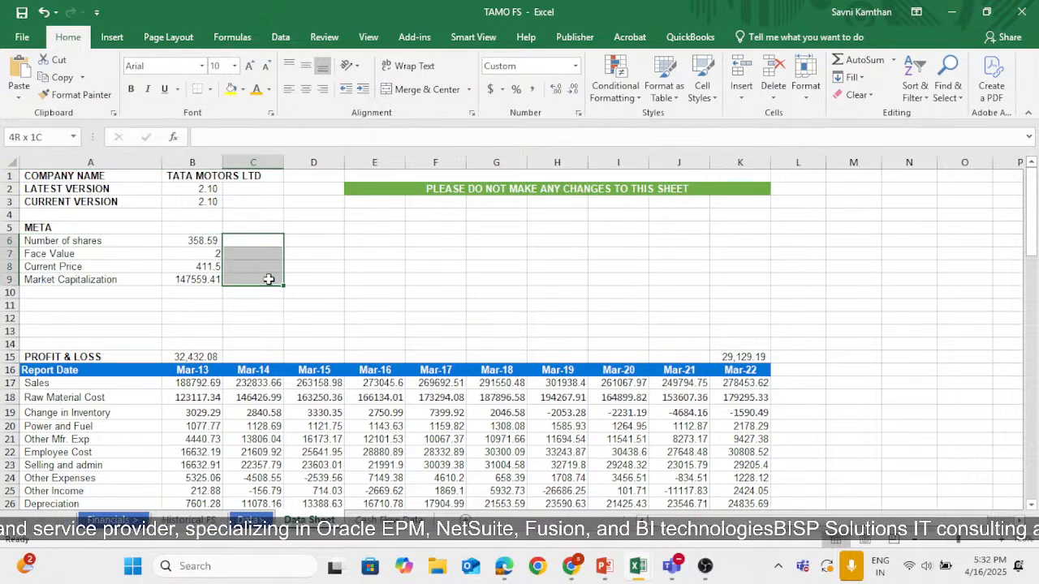
click(439, 92)
text(C)
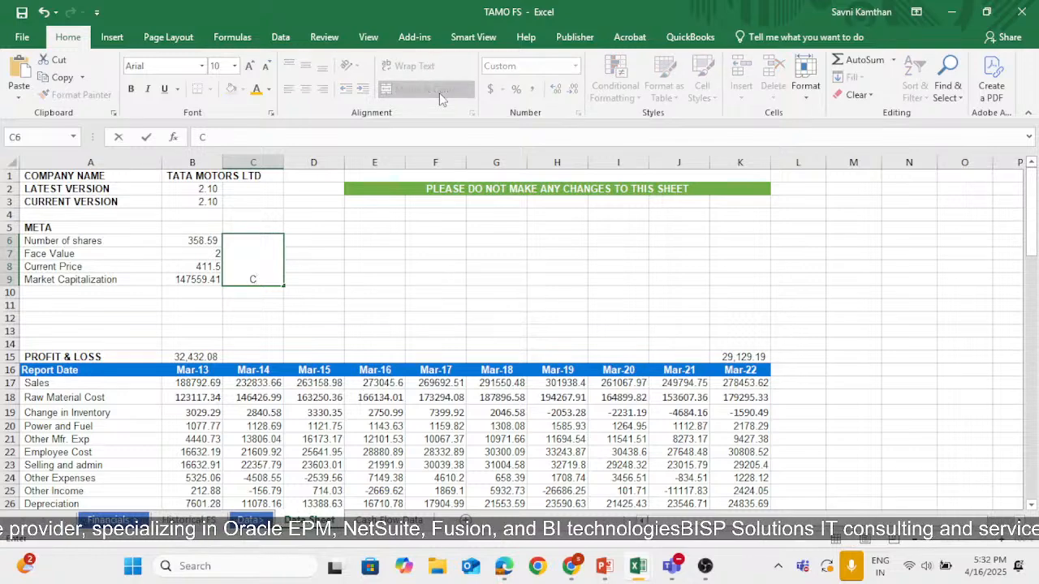
text(rore)
key(Return)
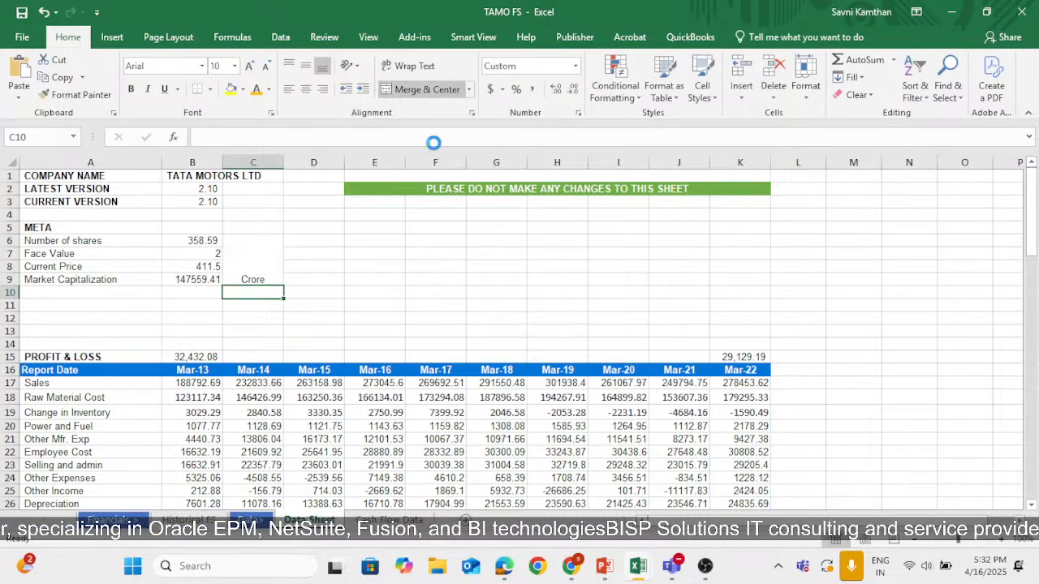
Middle-align the "Crore" label vertically in the merged cell C6:C9.
click(305, 66)
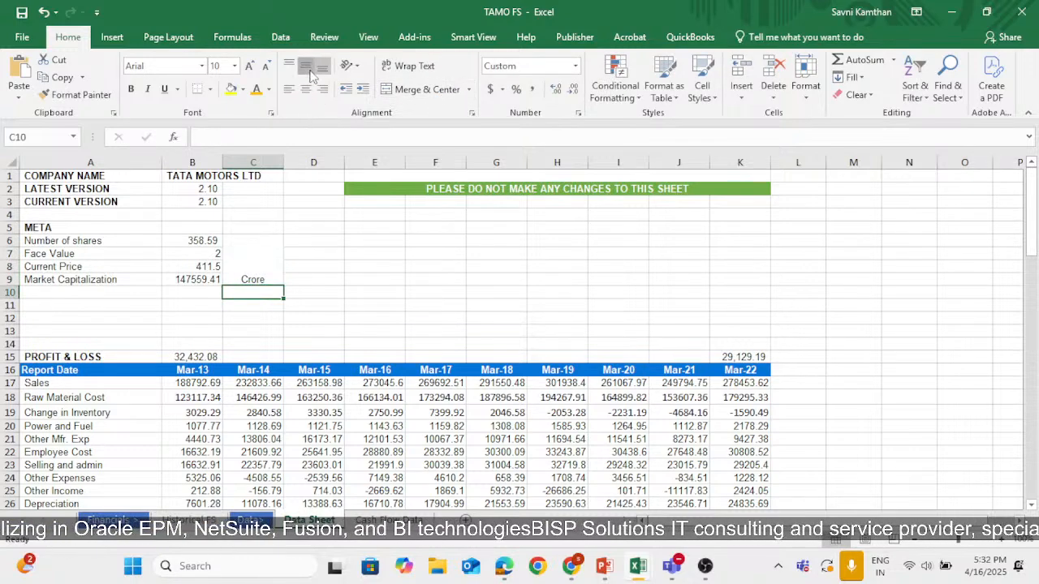
click(249, 267)
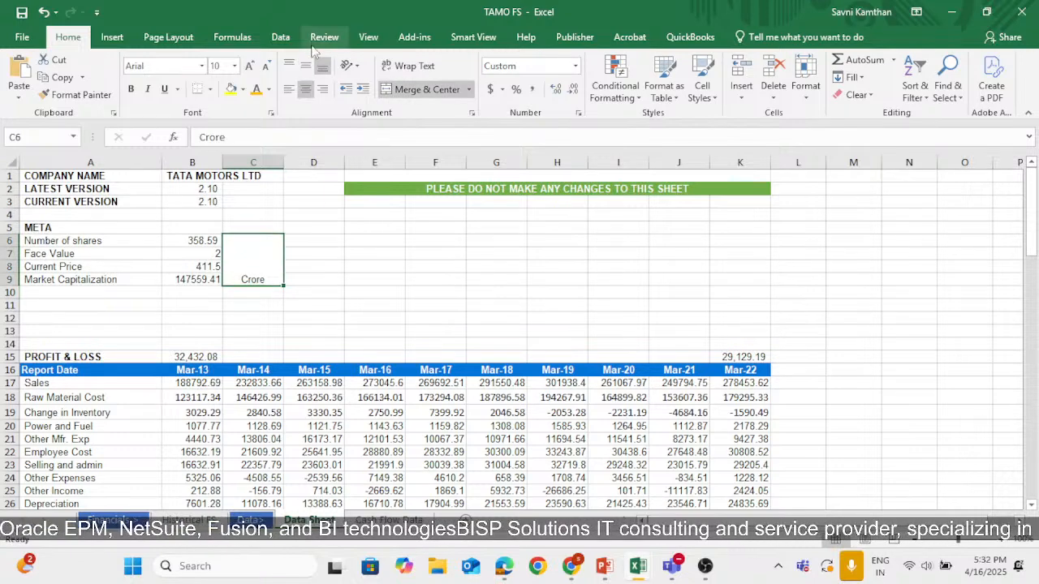
click(306, 69)
click(374, 370)
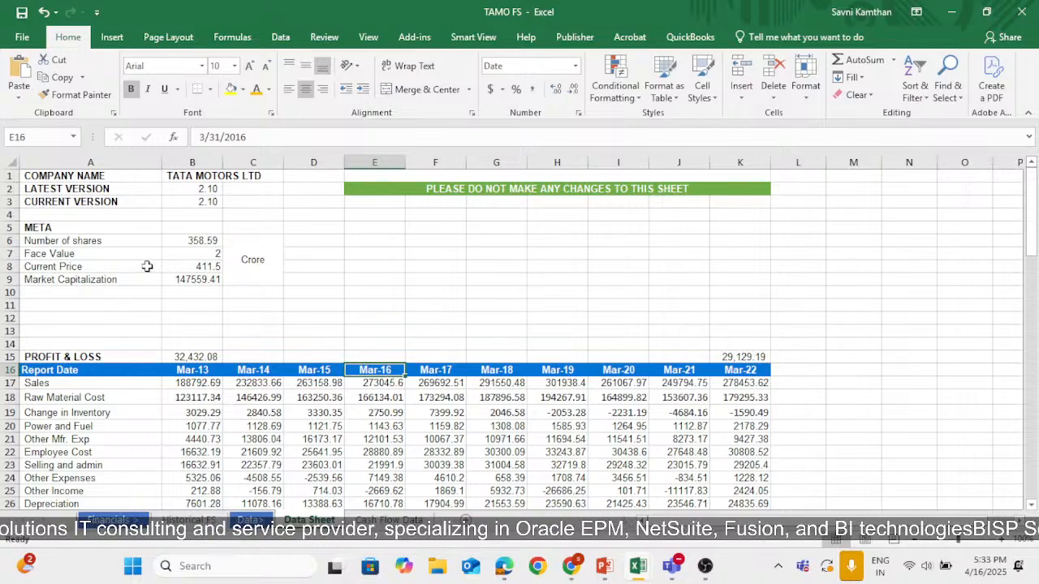
Review the Data Sheet's profit and loss, balance sheet, cash flow, price and derived sections.
scroll(452, 355, down, 20)
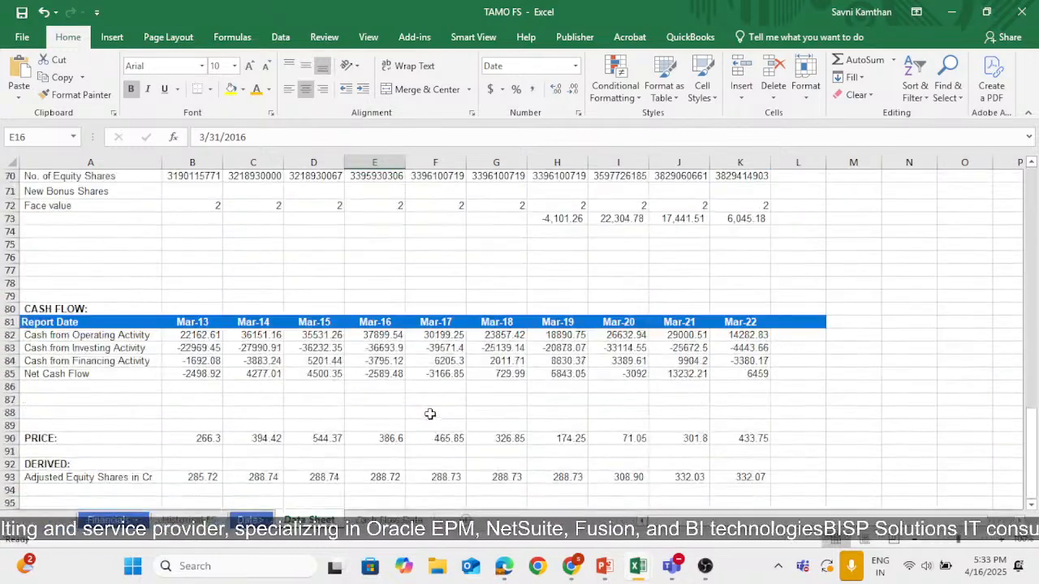
scroll(430, 414, down, 4)
scroll(430, 414, up, 17)
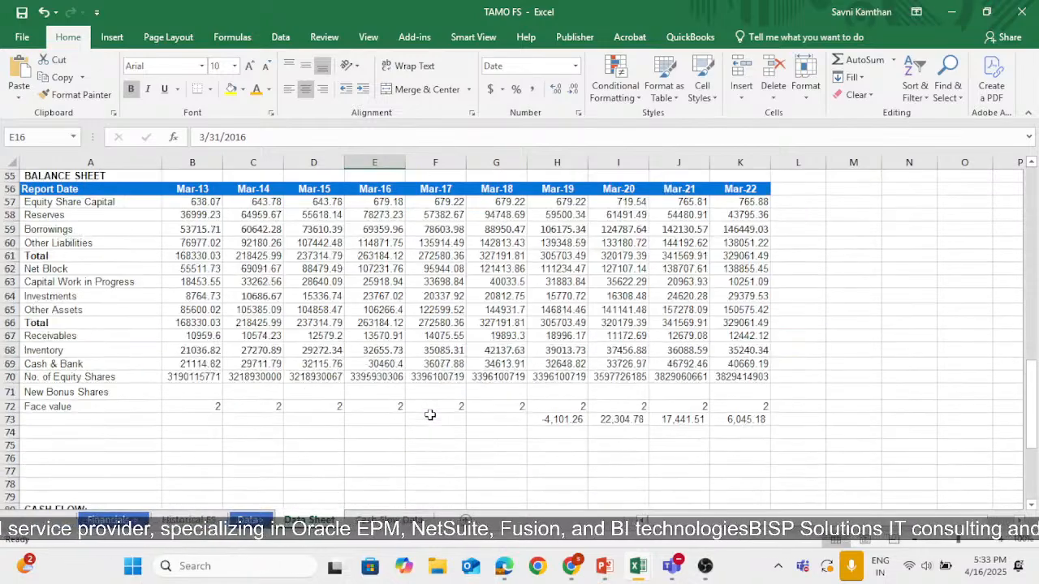
scroll(430, 414, up, 10)
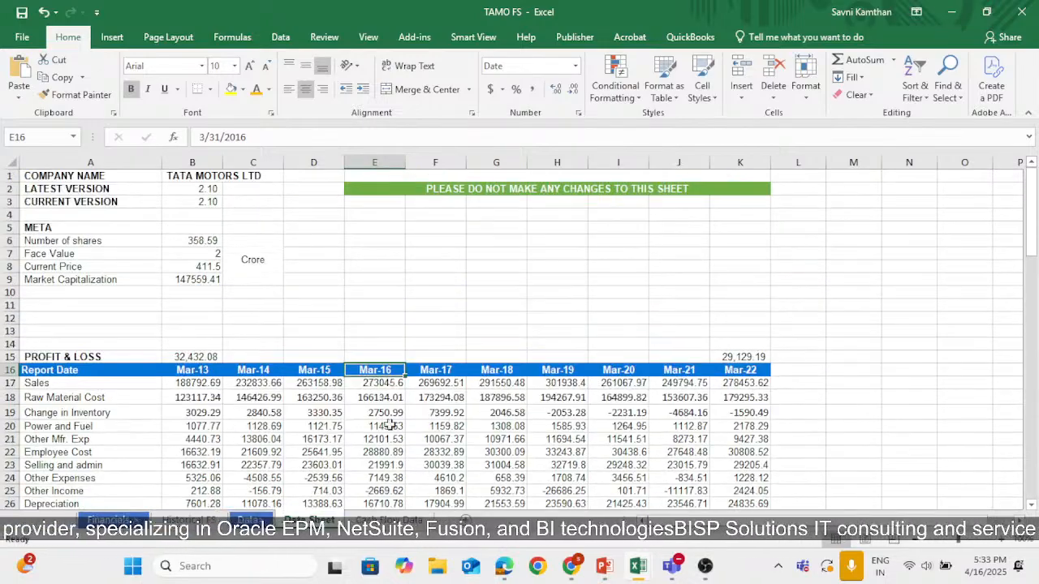
scroll(299, 425, down, 3)
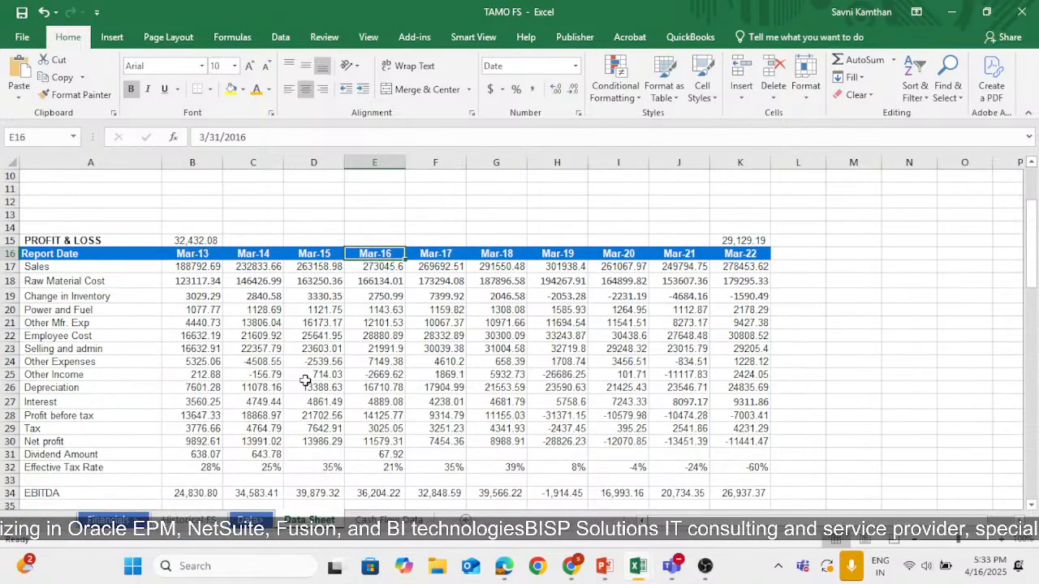
scroll(325, 410, down, 3)
scroll(482, 417, up, 6)
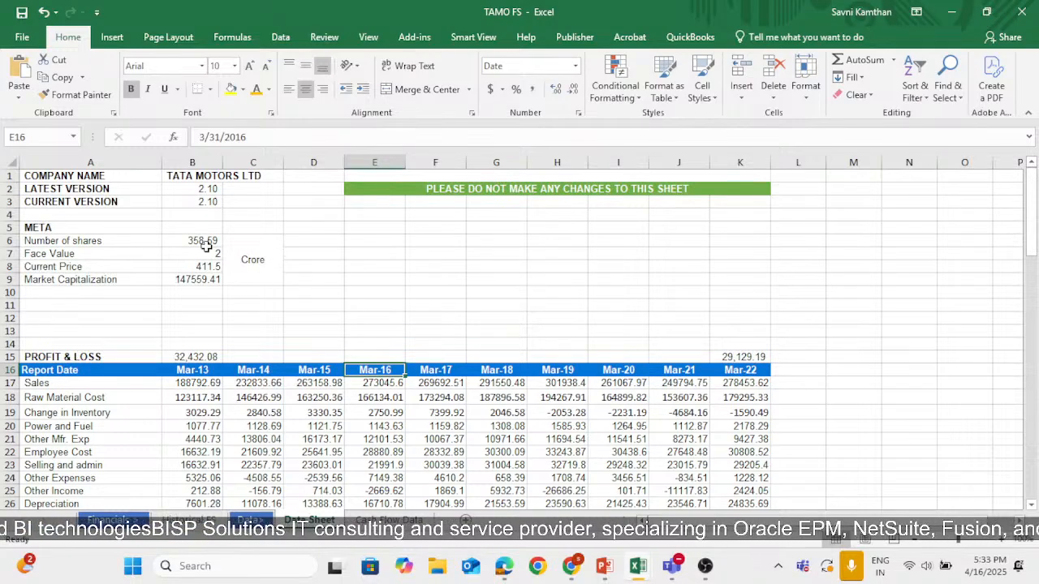
Select the profit and loss figures on the Data Sheet to point them out, and open the Historical FS worksheet.
drag(203, 241, 244, 397)
drag(38, 382, 740, 480)
click(853, 400)
scroll(78, 422, up, 2)
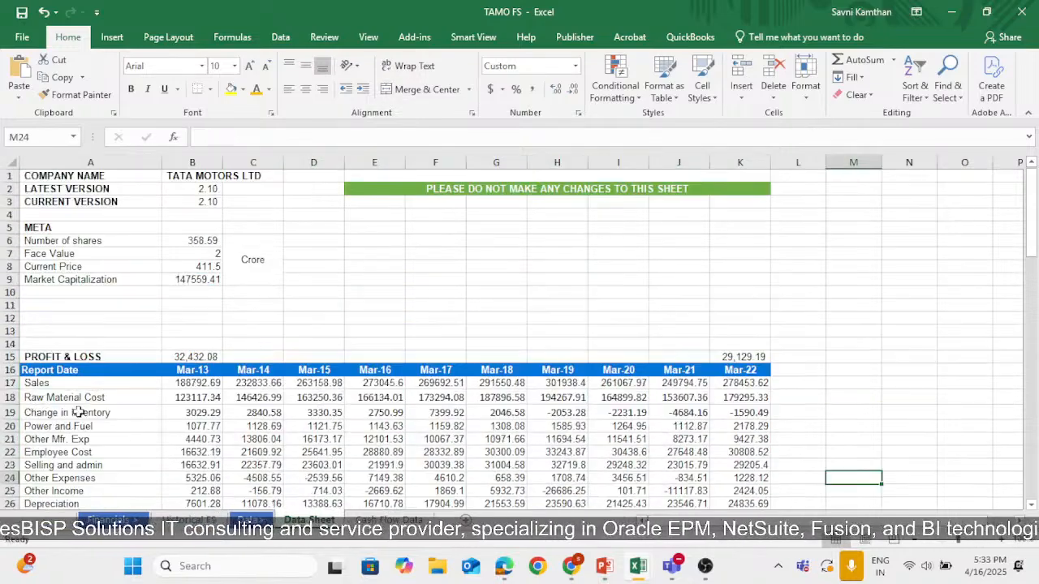
click(189, 519)
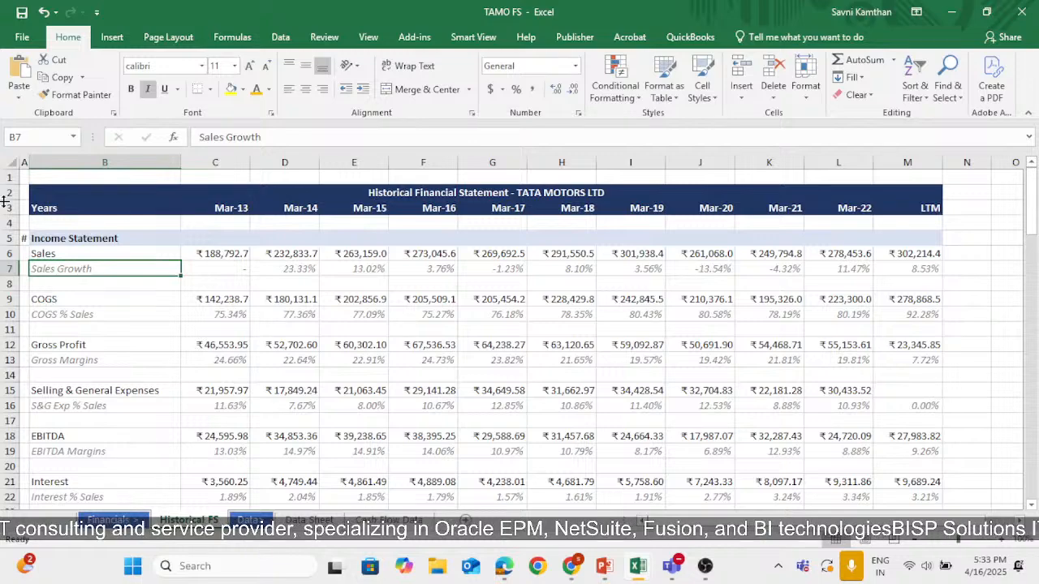
Point out the Historical FS title and years header in rows 2 and 3, checking the Data Sheet links behind them.
drag(6, 192, 6, 208)
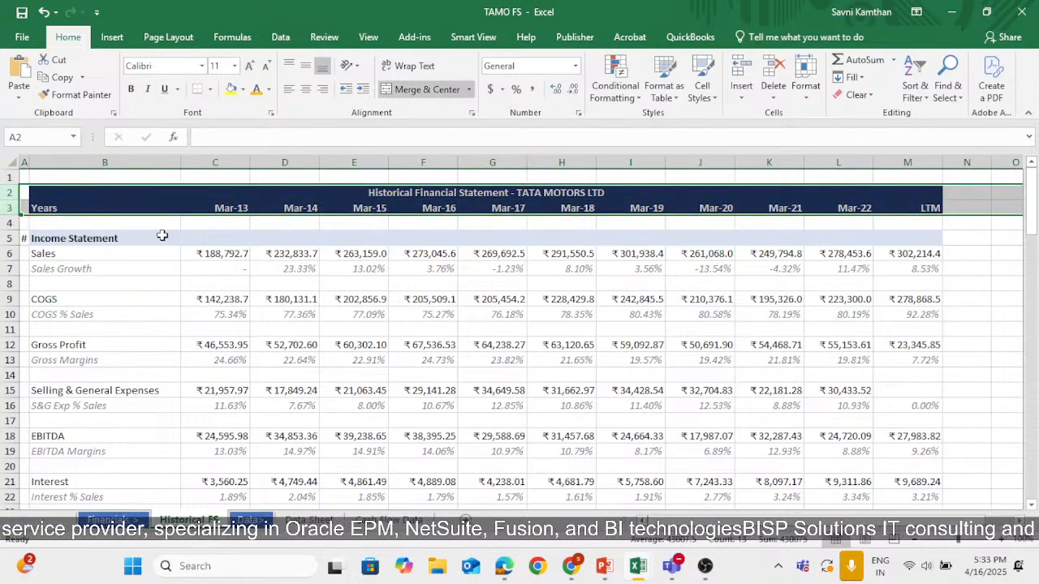
click(252, 207)
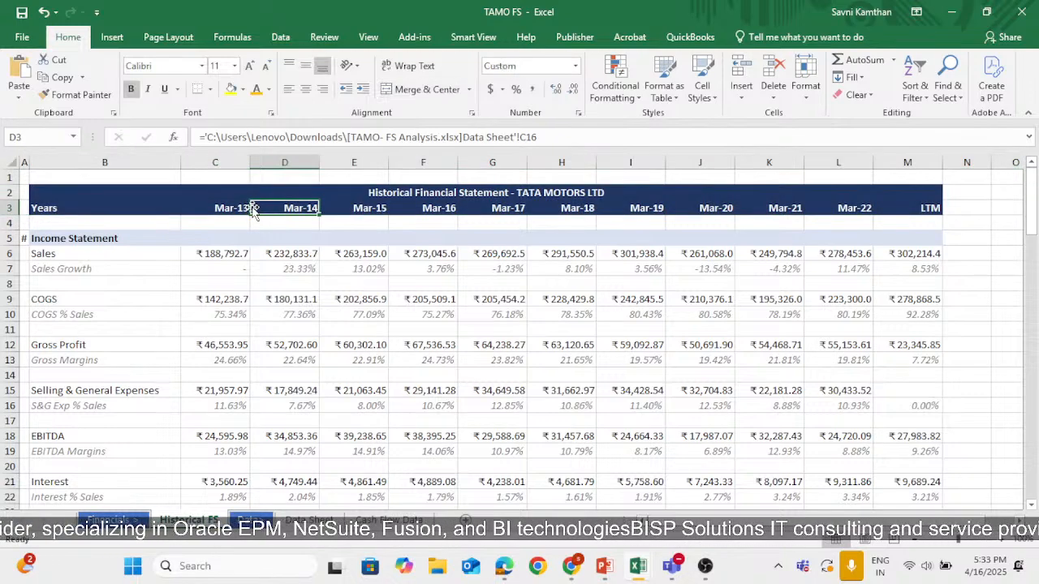
click(422, 193)
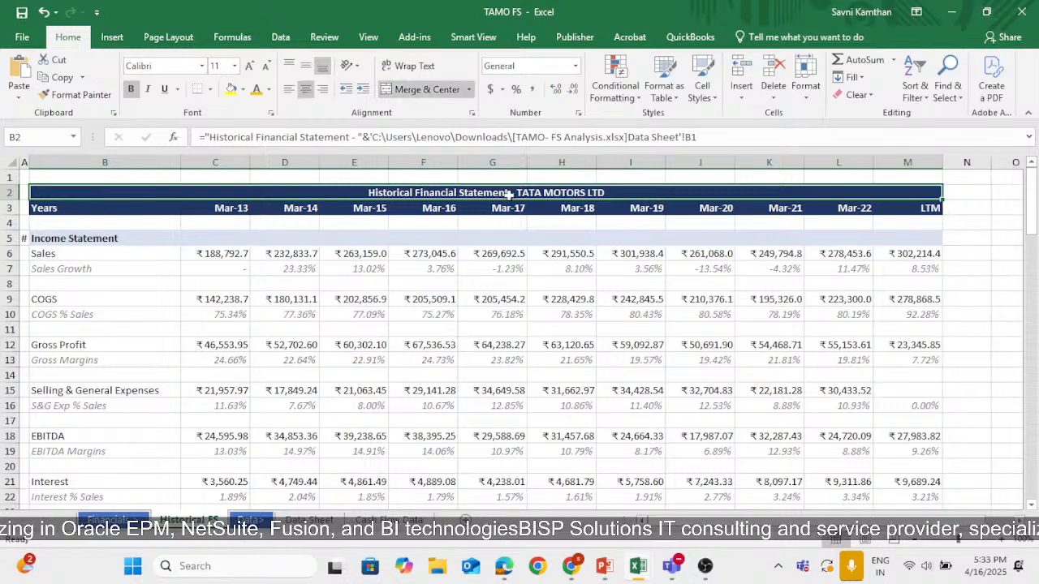
drag(240, 209, 904, 208)
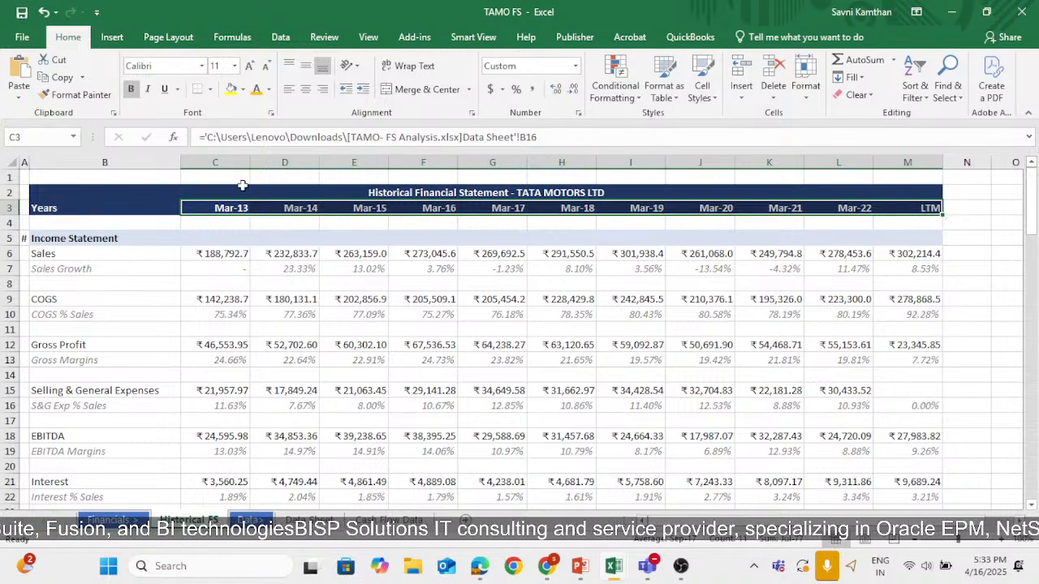
drag(87, 188, 916, 215)
click(965, 223)
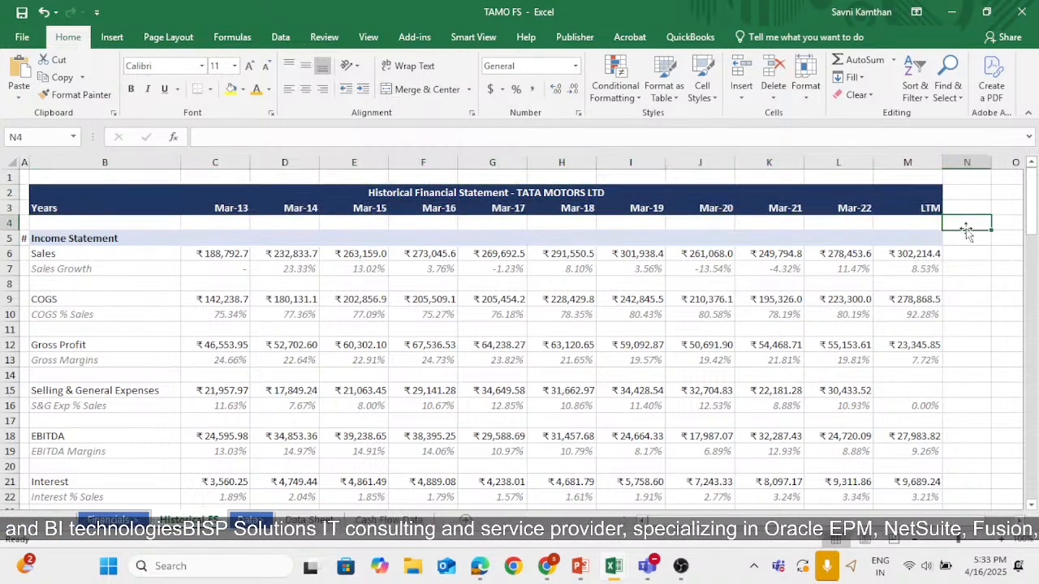
Check the Mar-13 Sales formula under Income Statement, highlight the profit and loss figures on the Data Sheet, and return to Historical FS.
click(113, 240)
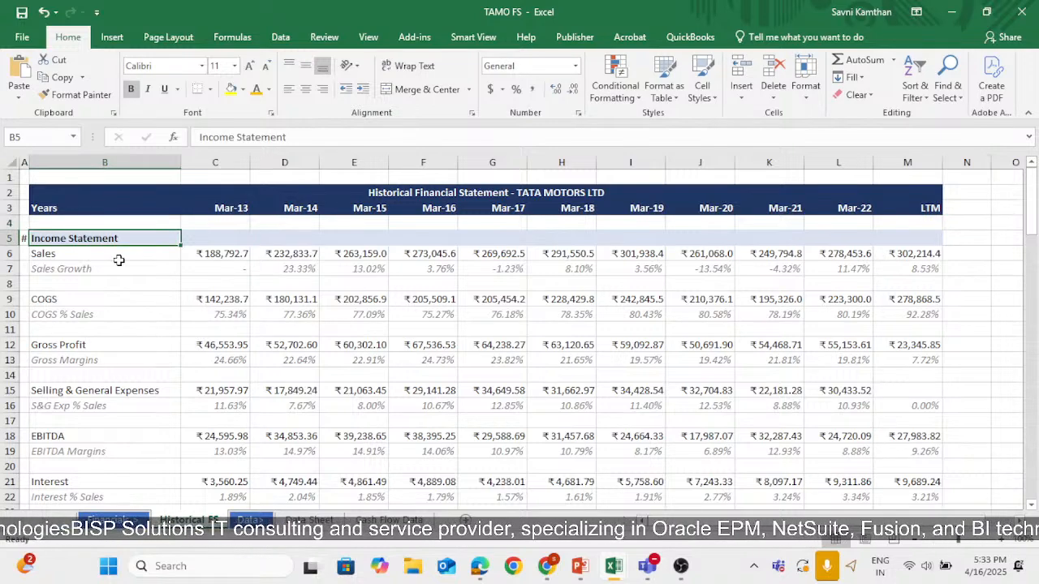
click(212, 253)
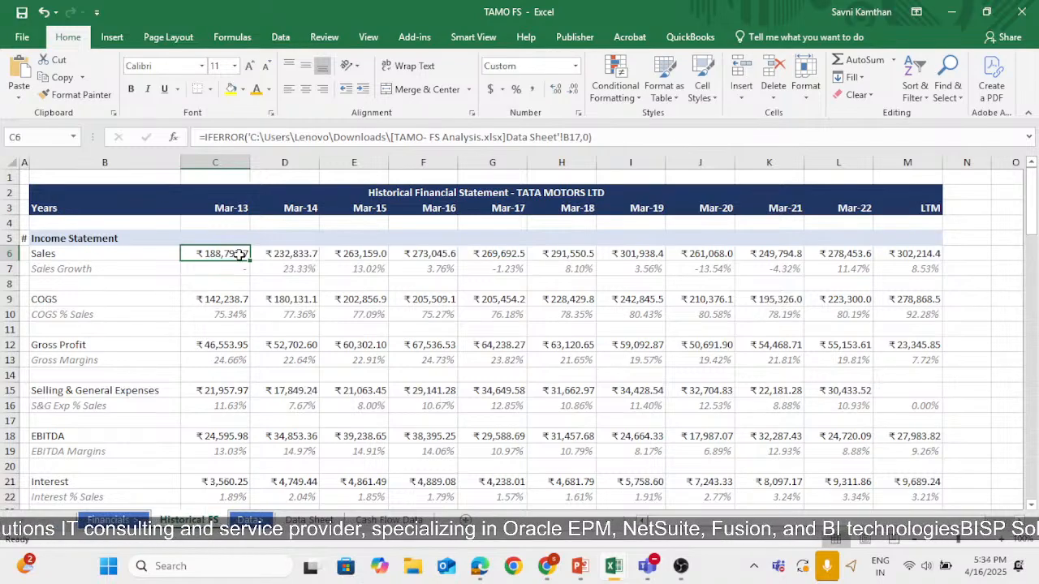
key(ctrl+Page_Down)
key(ctrl+Page_Down)
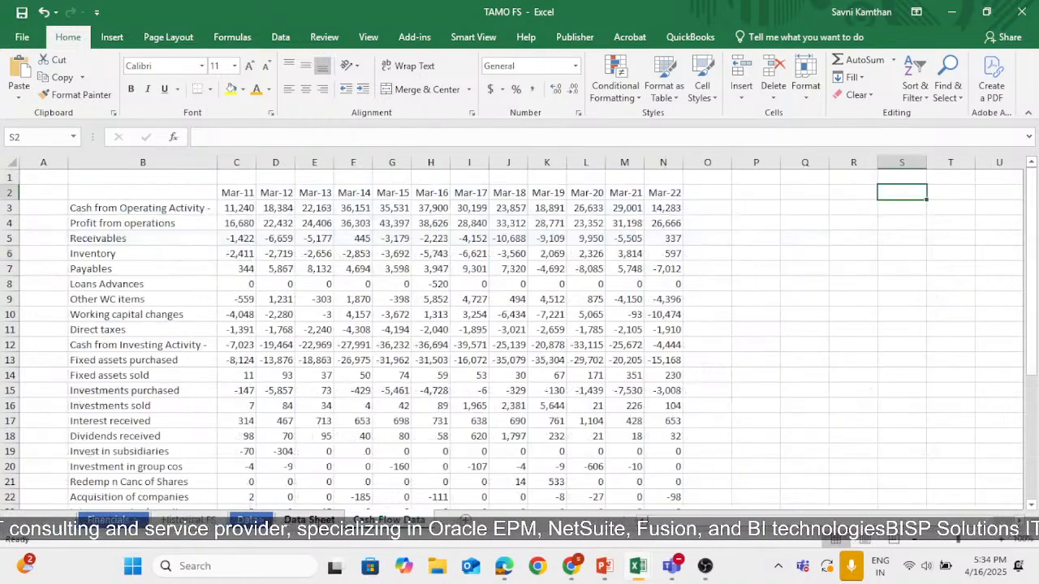
scroll(180, 397, down, 3)
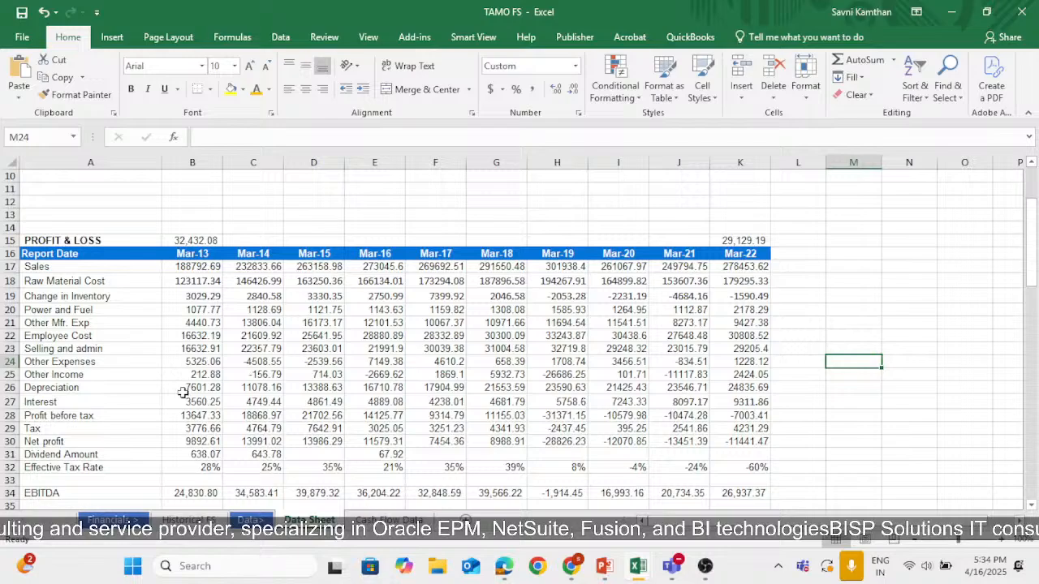
click(194, 264)
drag(223, 270, 727, 460)
click(188, 520)
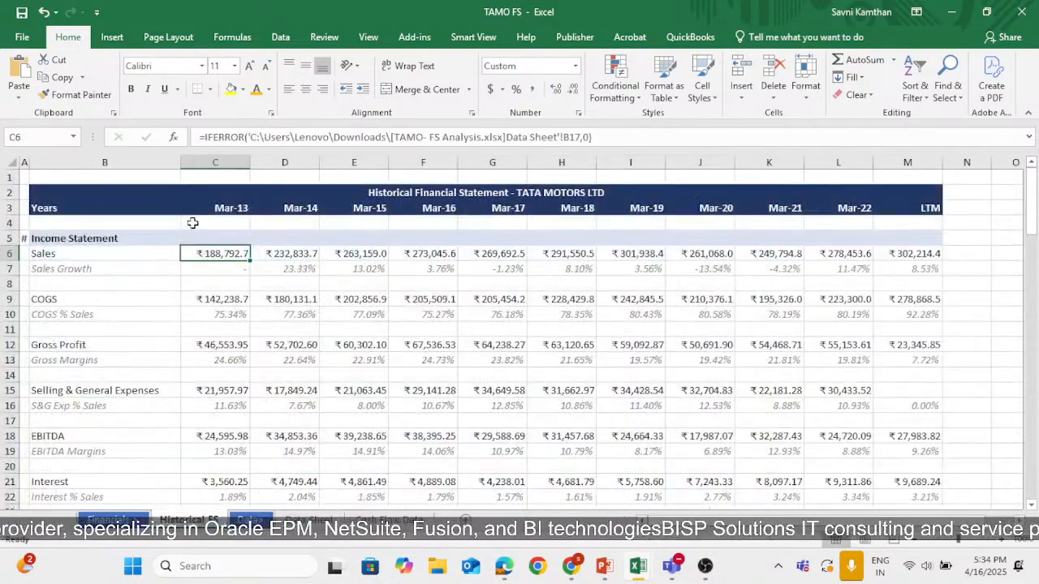
Highlight the Sales figures from Mar-13 to LTM in C6:M6 and check cell C6's link to the other sheet.
drag(226, 250, 928, 257)
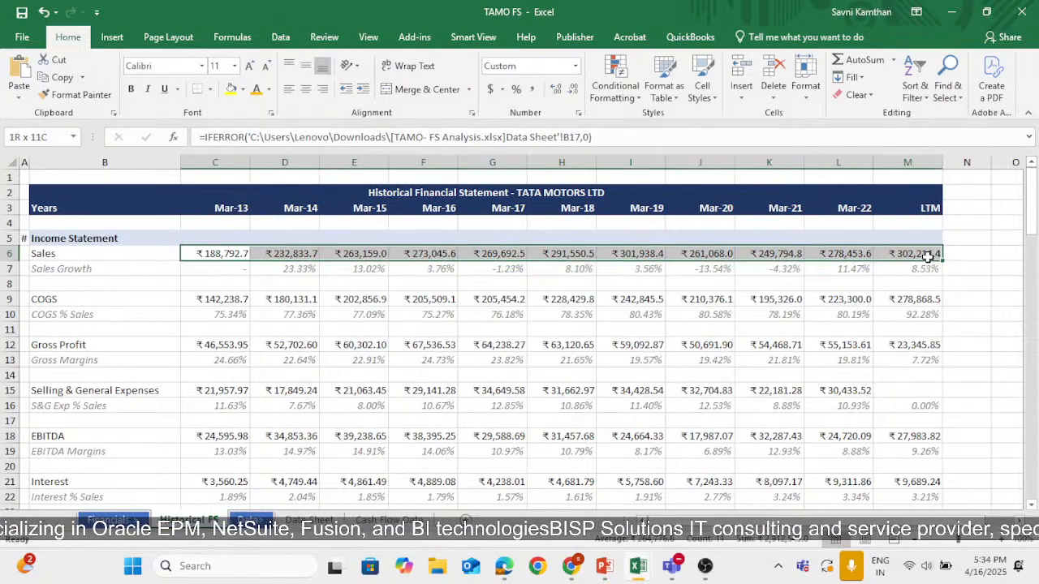
click(395, 335)
click(220, 249)
drag(220, 249, 933, 256)
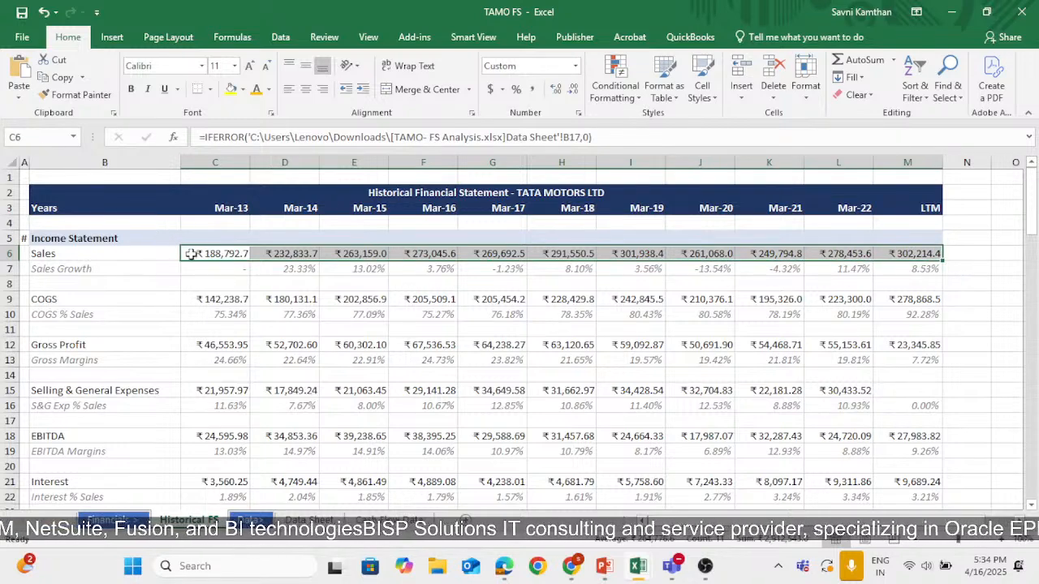
click(191, 254)
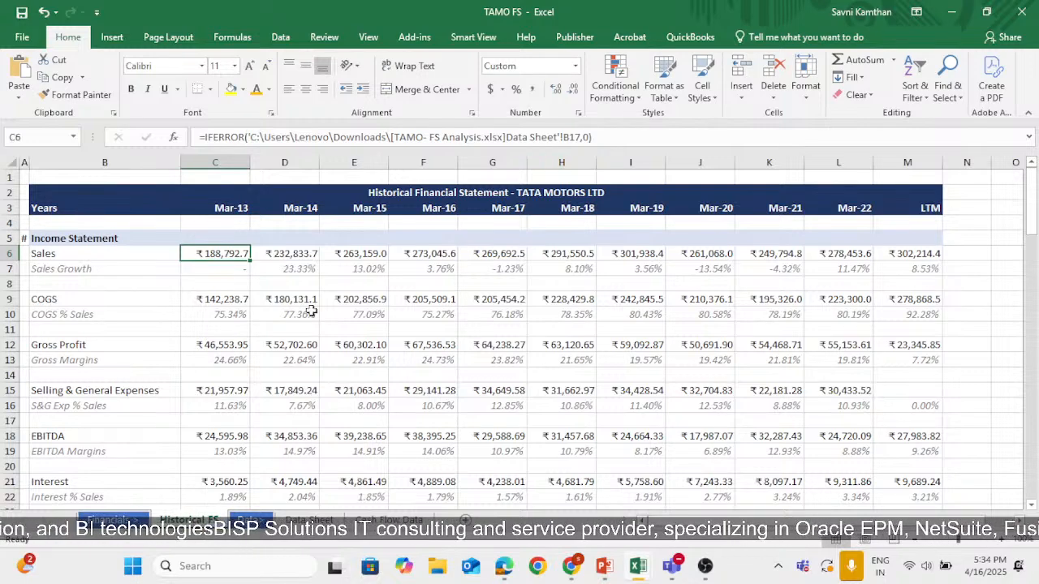
click(331, 518)
click(188, 519)
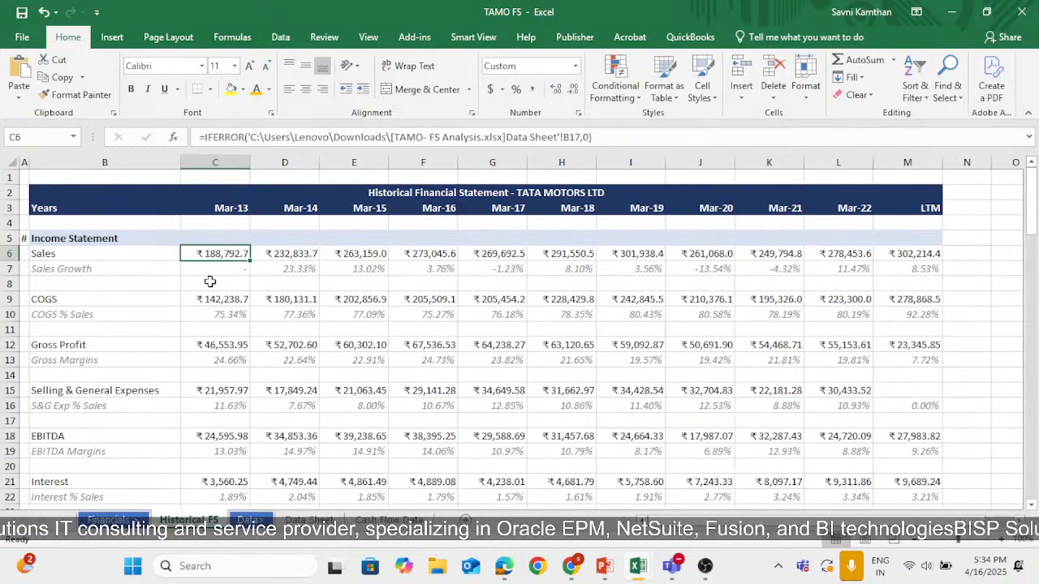
Examine the IFERROR formula for Mar-13 Sales in C6 and its source cell B17 on the Data Sheet.
double_click(239, 255)
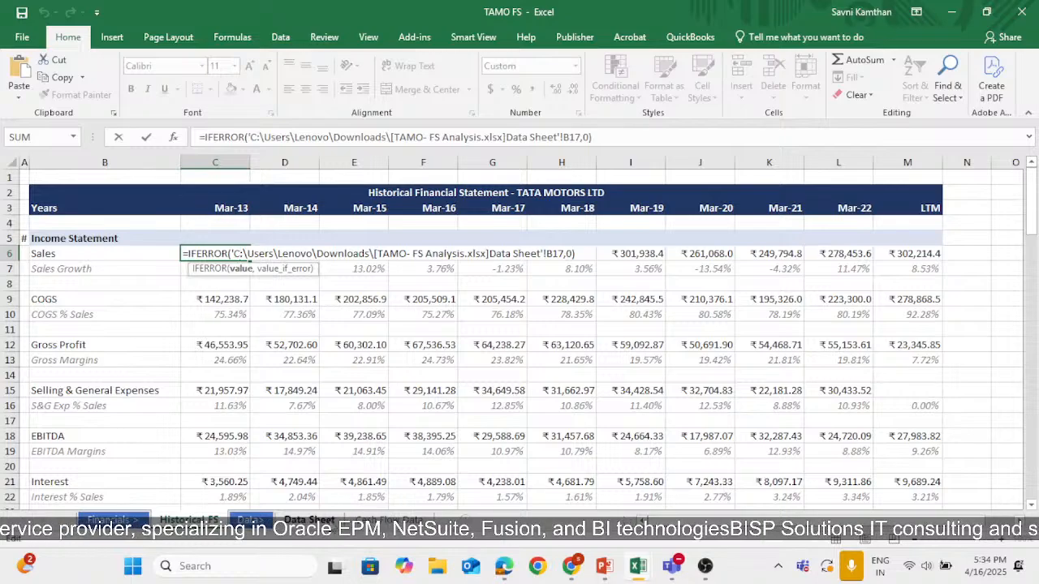
click(308, 520)
click(209, 266)
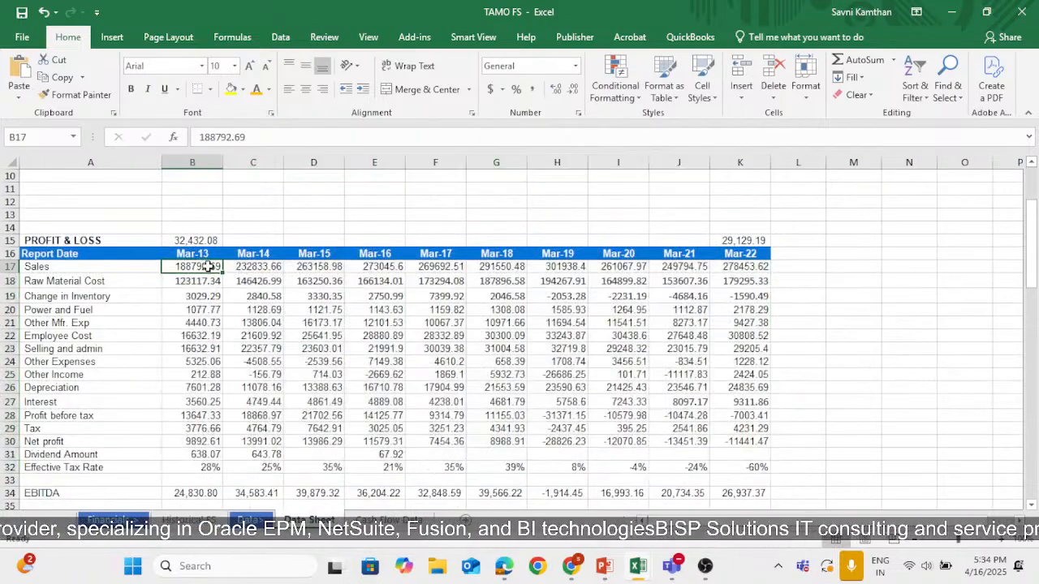
text(,0))
key(Return)
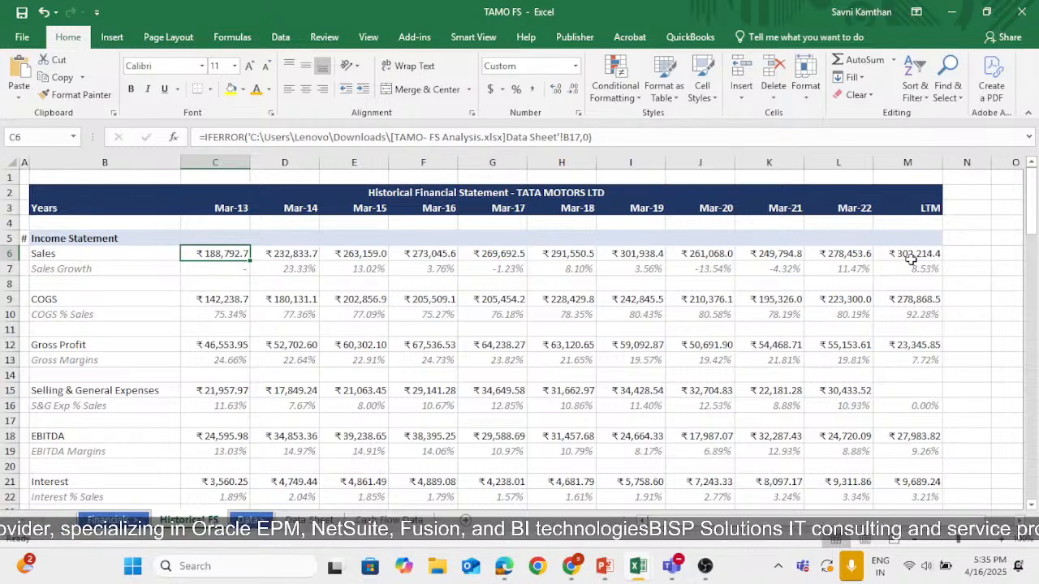
Examine the Sales Growth row for Mar-13 and Mar-14, opening the formula in D7 to show its referenced Sales cells.
click(235, 271)
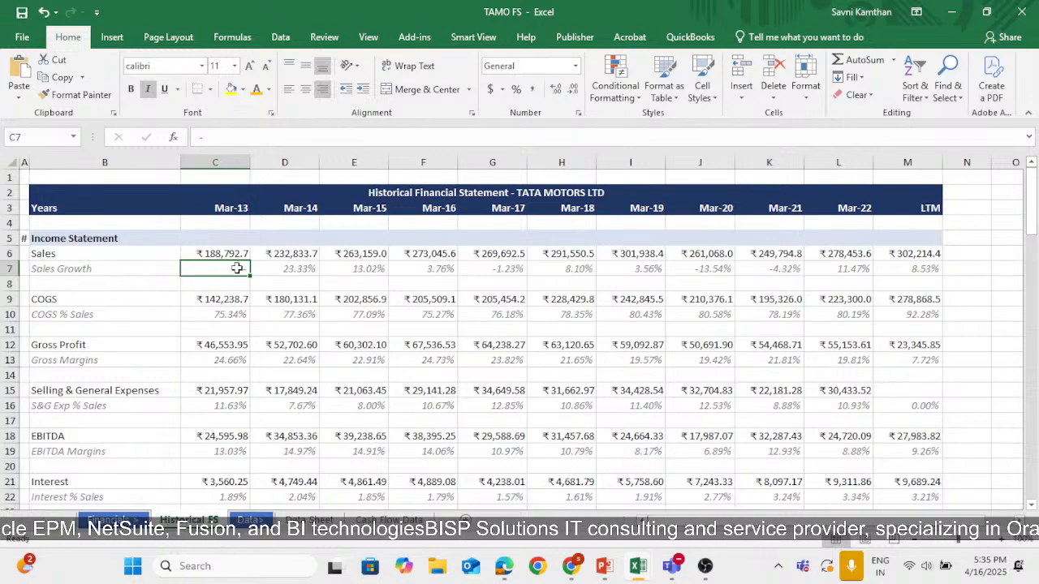
click(293, 266)
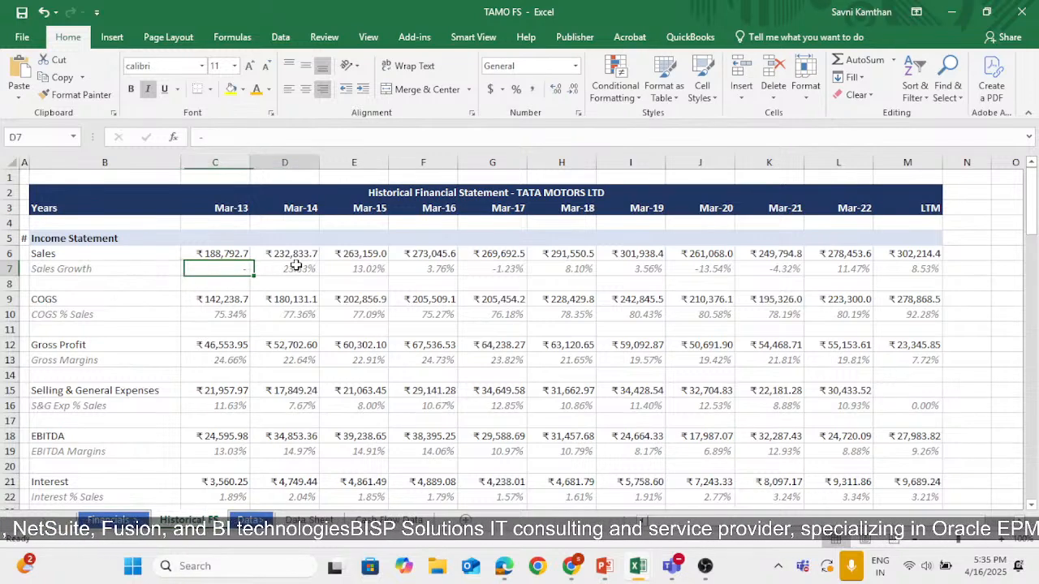
double_click(297, 271)
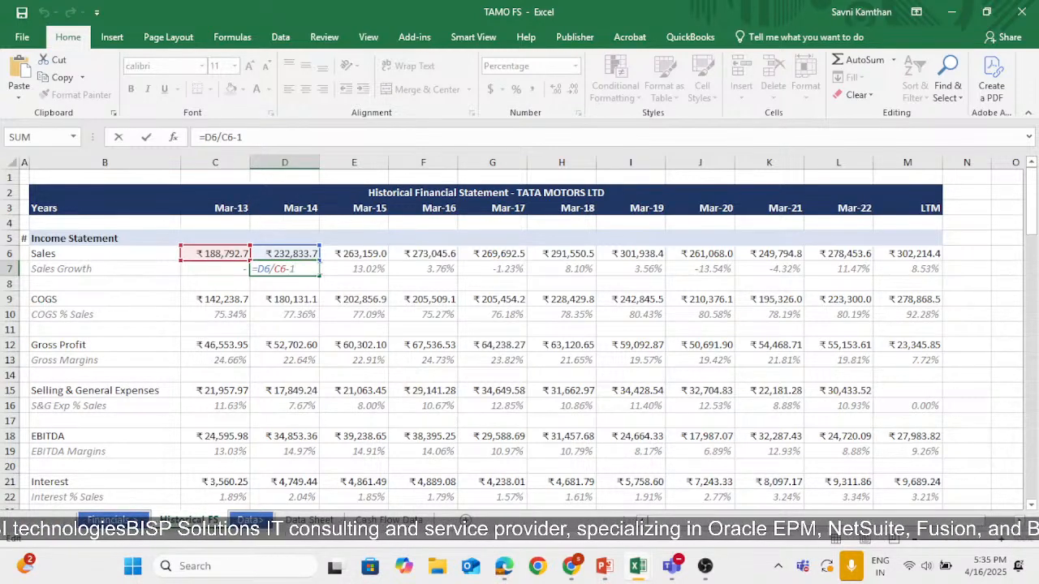
key(Return)
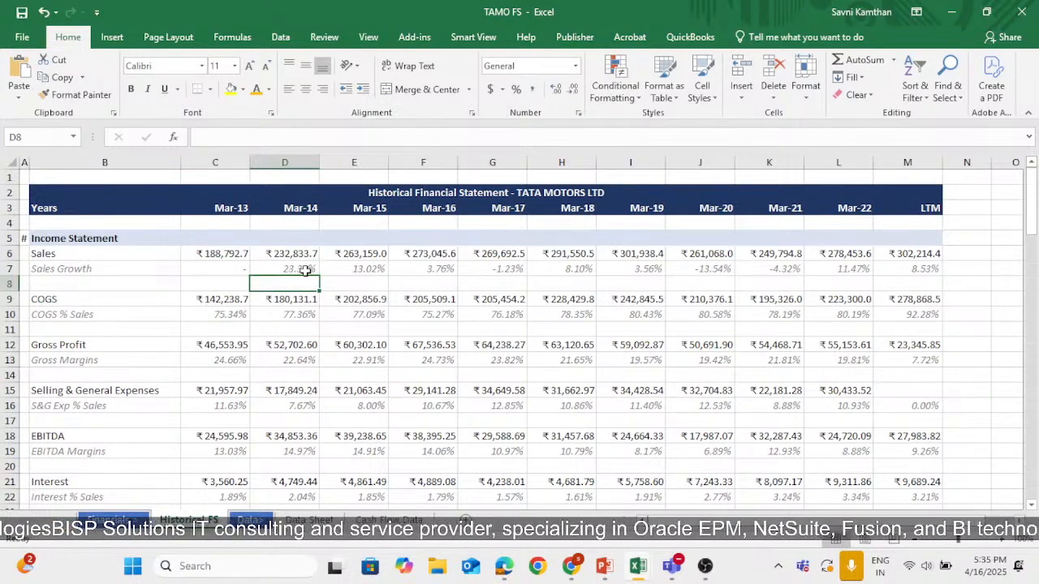
click(306, 271)
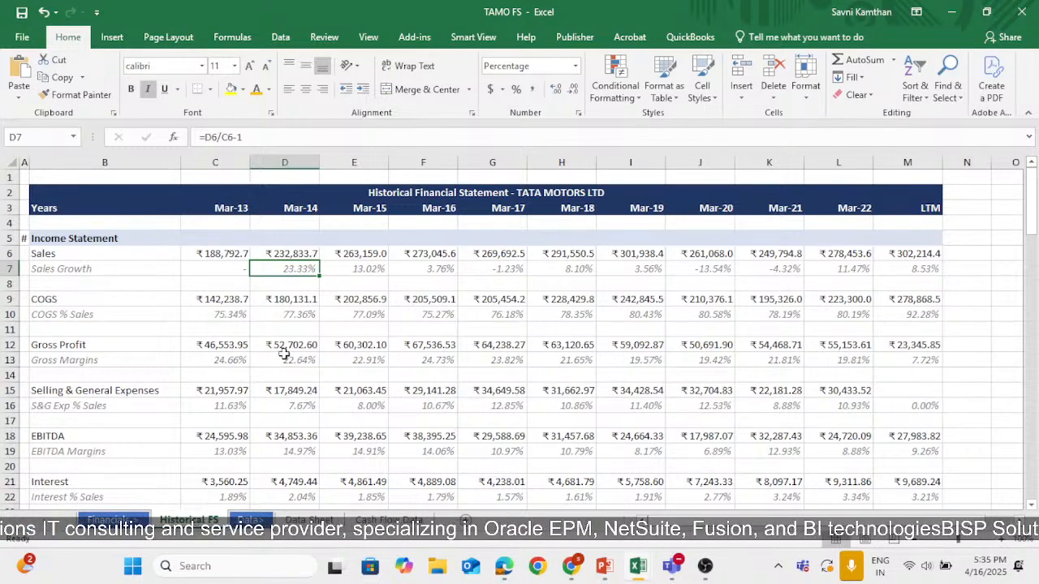
Inspect the Mar-13 formulas for COGS, Gross Profit and Selling & General Expenses in column C.
click(210, 301)
click(217, 347)
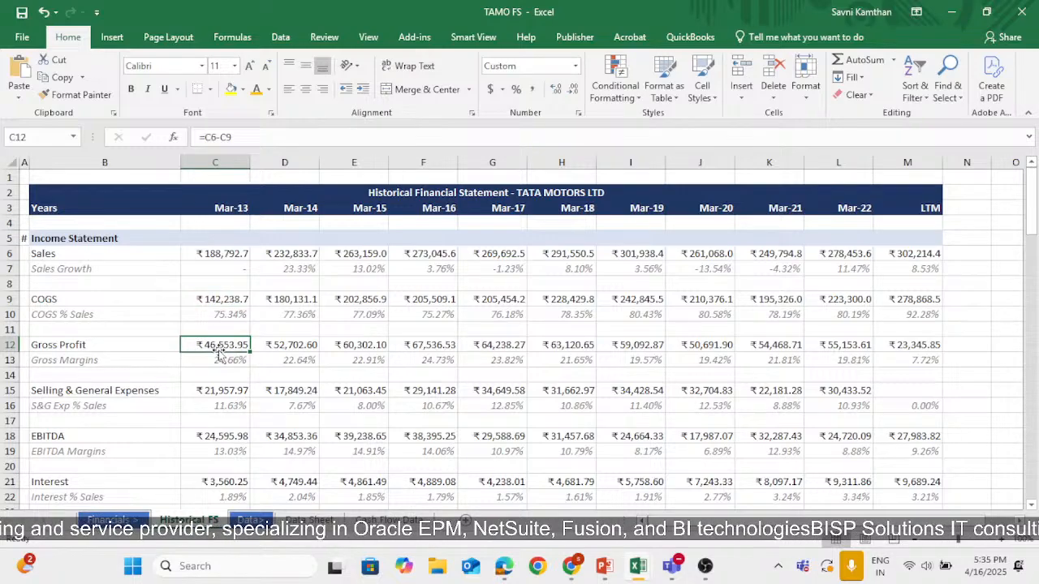
click(220, 392)
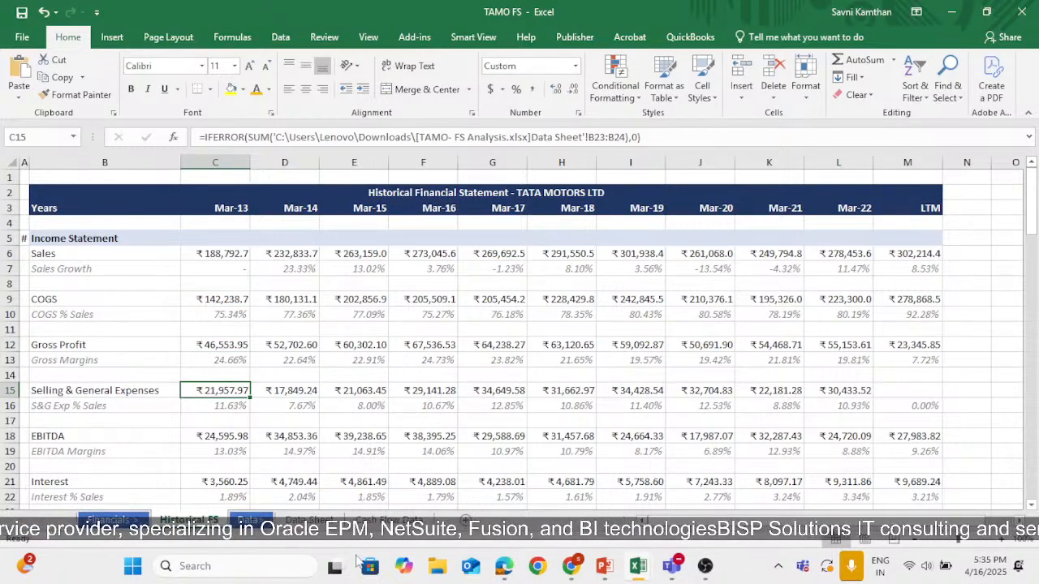
Compare the Selling & General Expenses row on the Historical FS sheet with the profit and loss rows on the Data Sheet.
click(308, 519)
scroll(574, 411, up, 3)
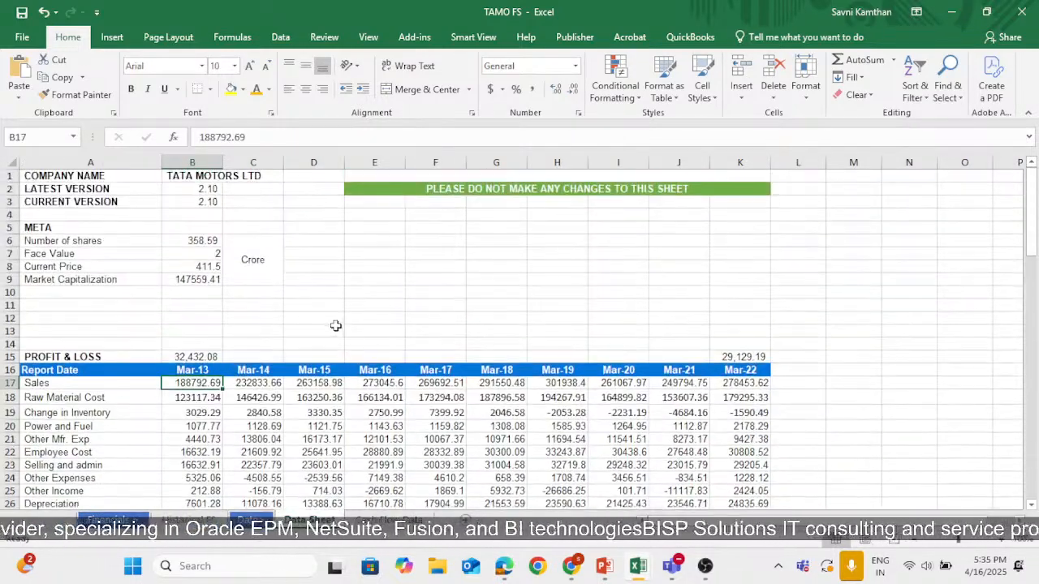
scroll(337, 341, down, 3)
scroll(337, 367, up, 3)
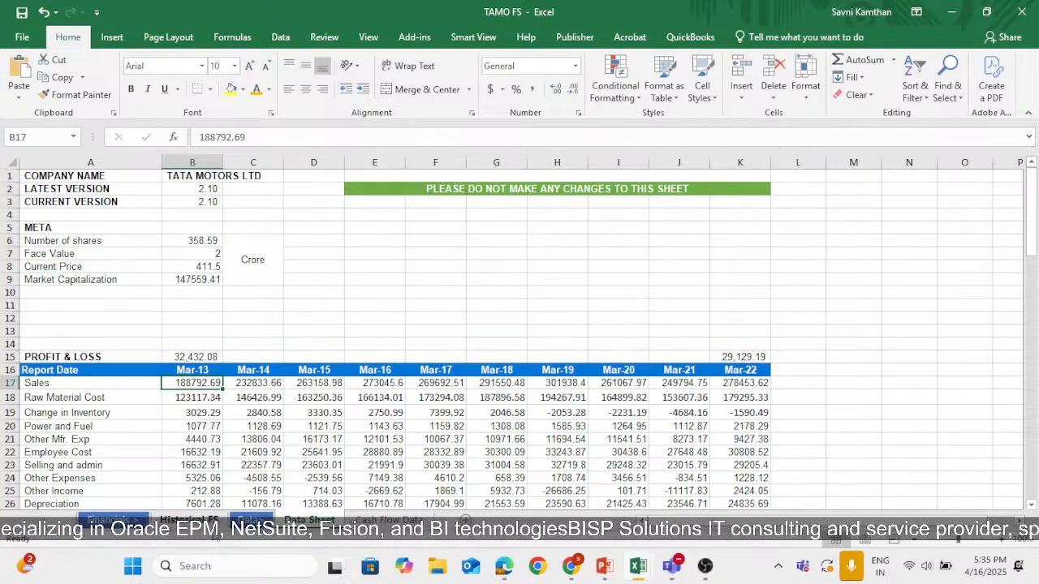
click(188, 520)
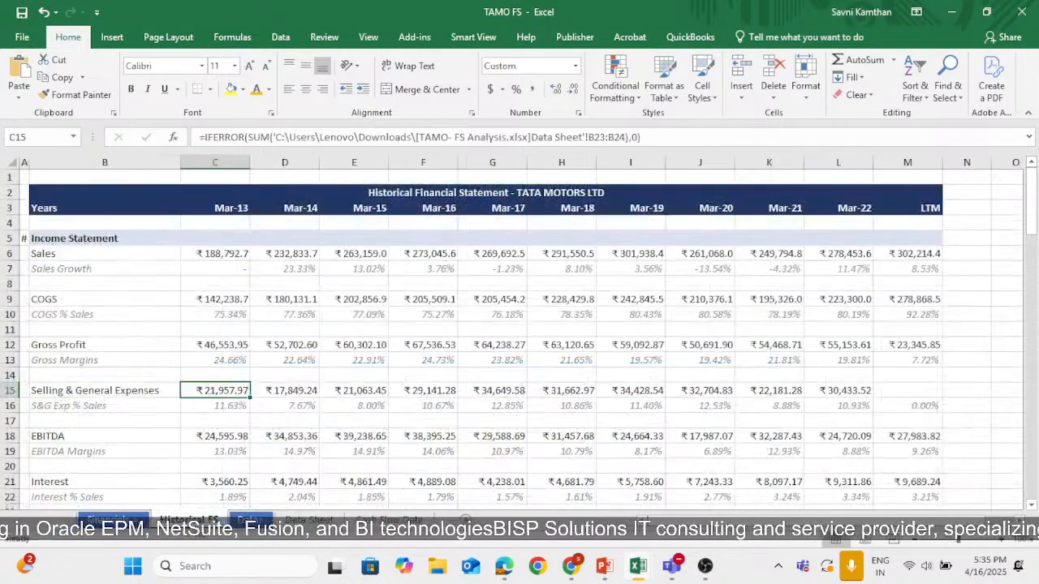
click(307, 520)
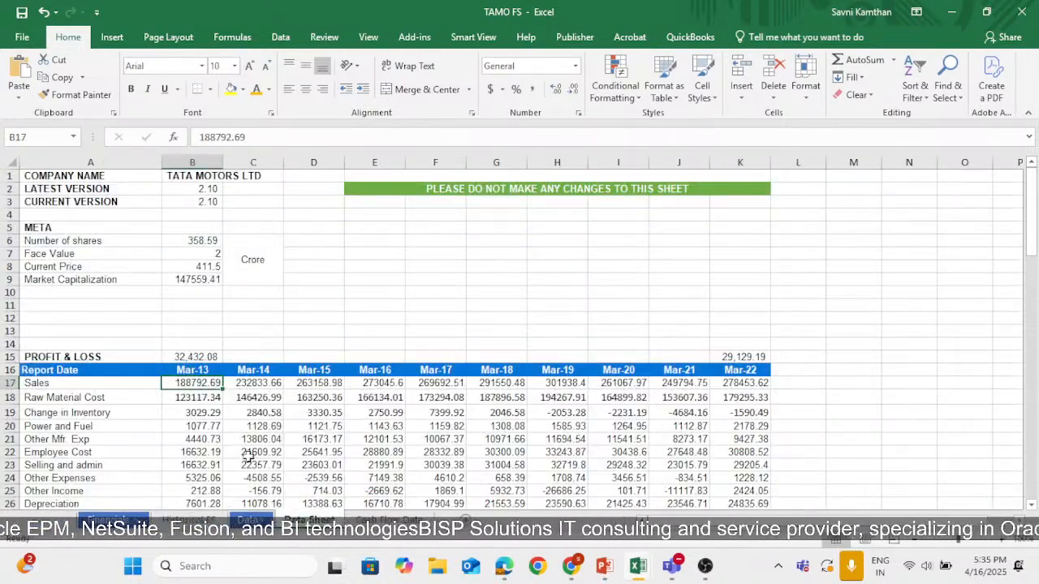
click(188, 519)
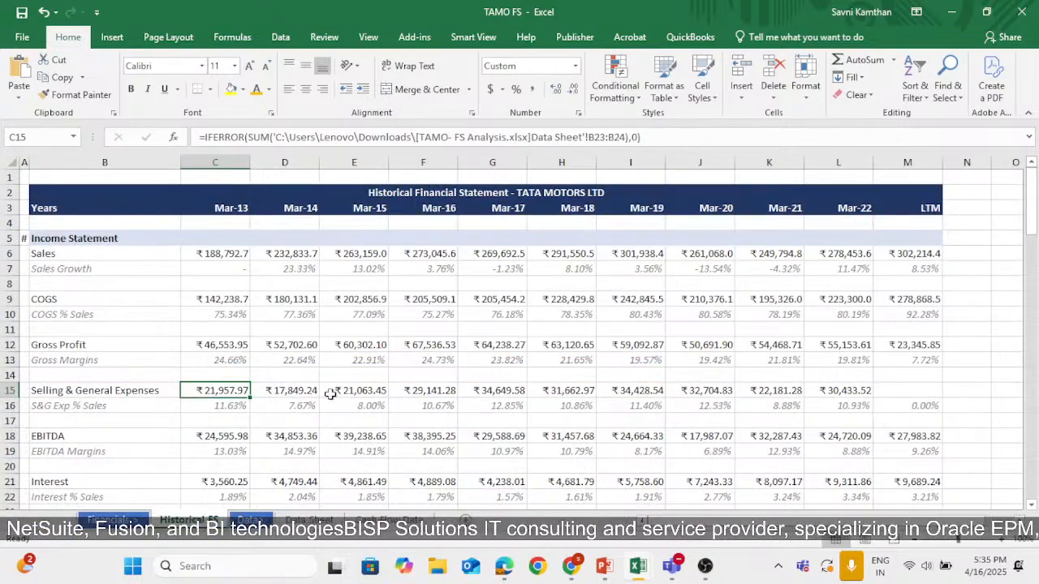
Inspect the Mar-13 formulas on the Historical FS sheet from S&G Exp % Sales through EBITDA, interest, depreciation, earnings before tax, tax and net profit.
click(218, 411)
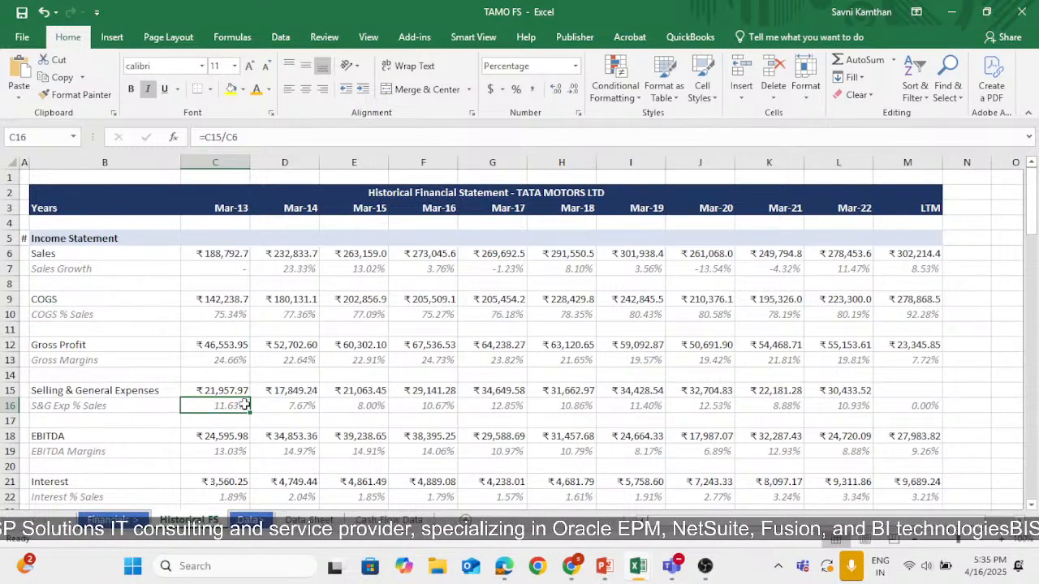
scroll(449, 415, down, 1)
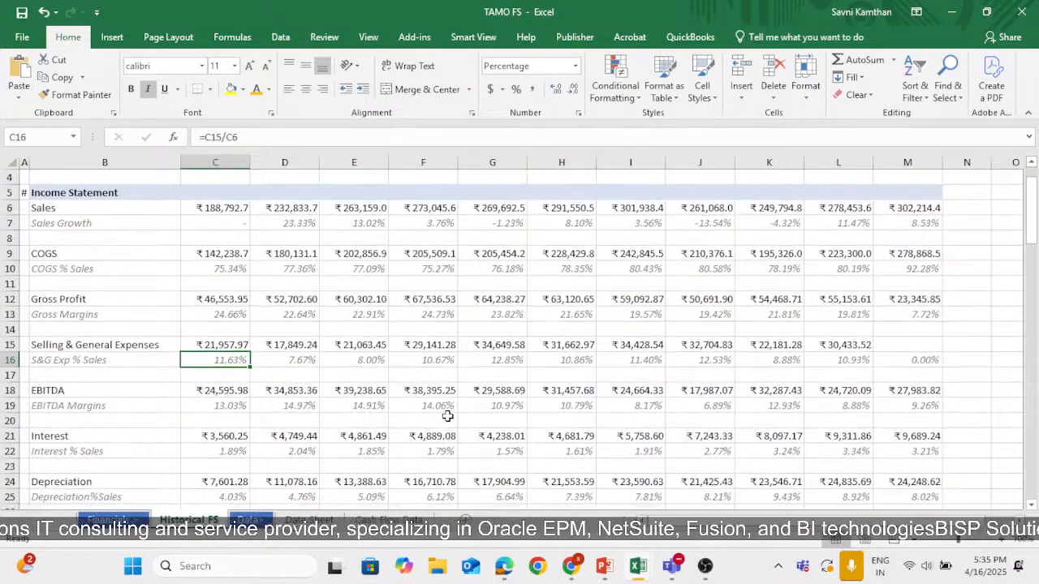
click(225, 390)
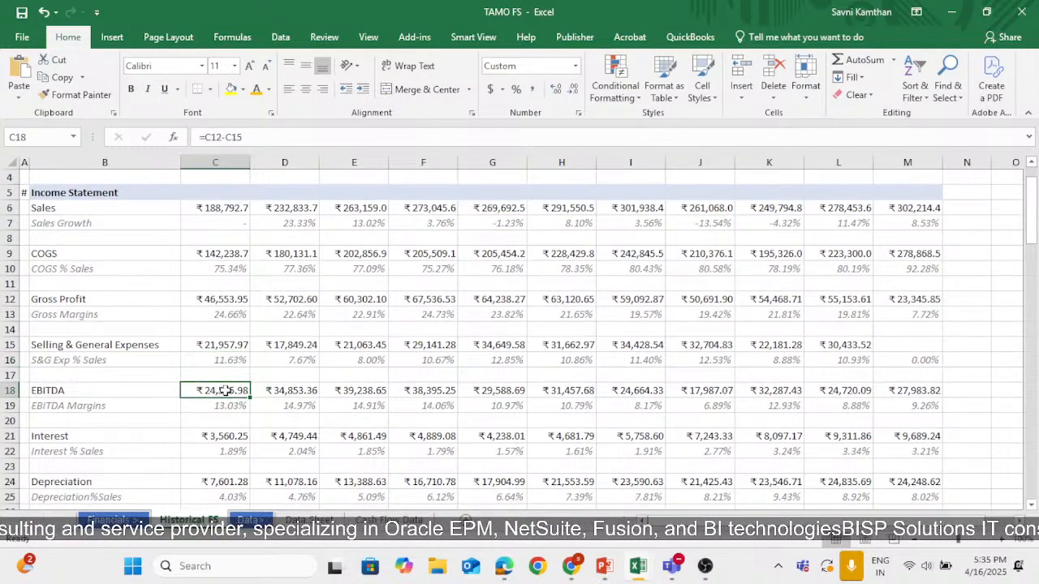
click(209, 437)
scroll(213, 443, down, 2)
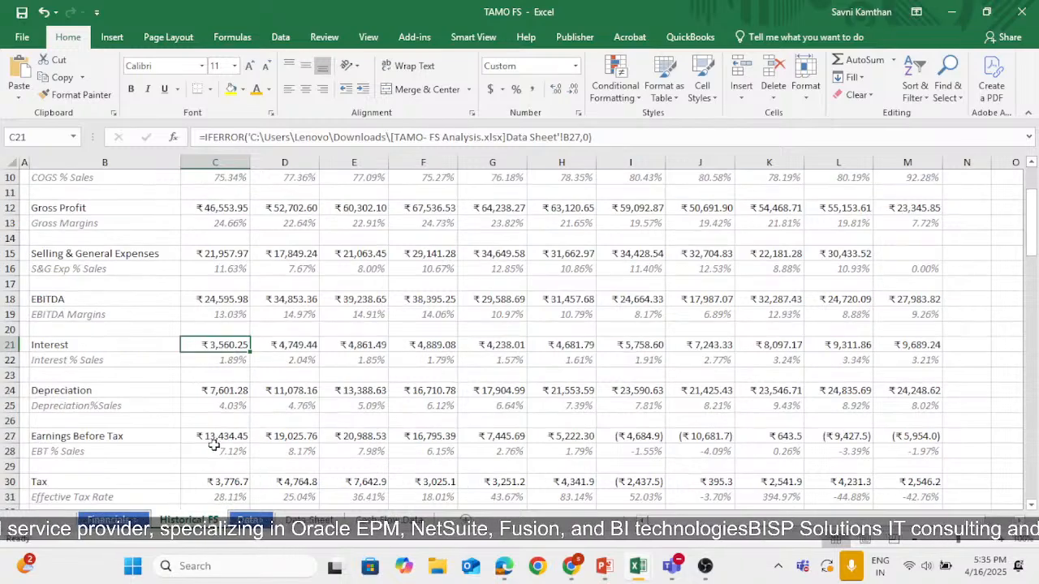
click(226, 390)
click(209, 436)
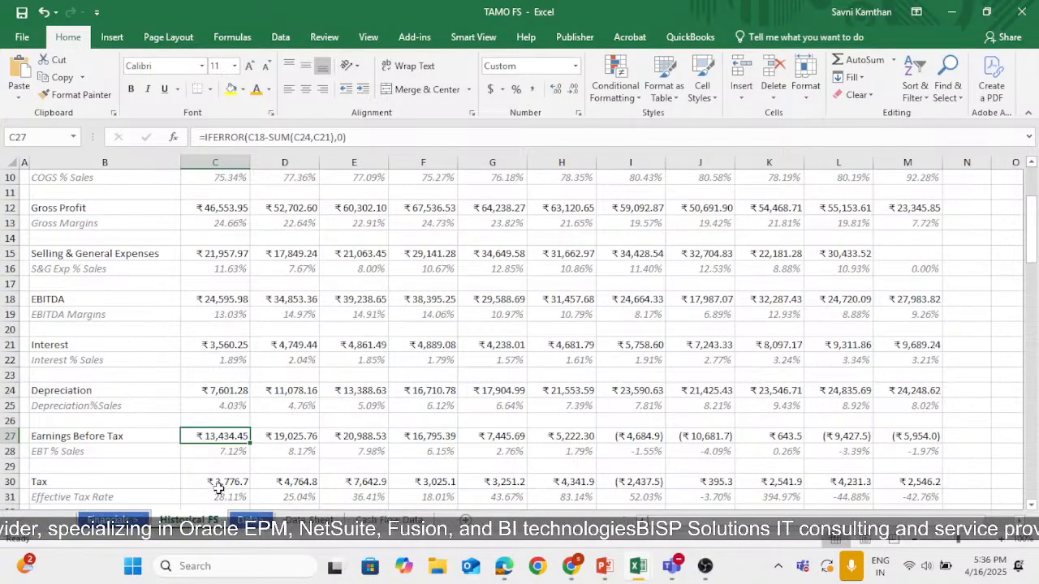
click(218, 487)
scroll(219, 487, down, 5)
click(243, 297)
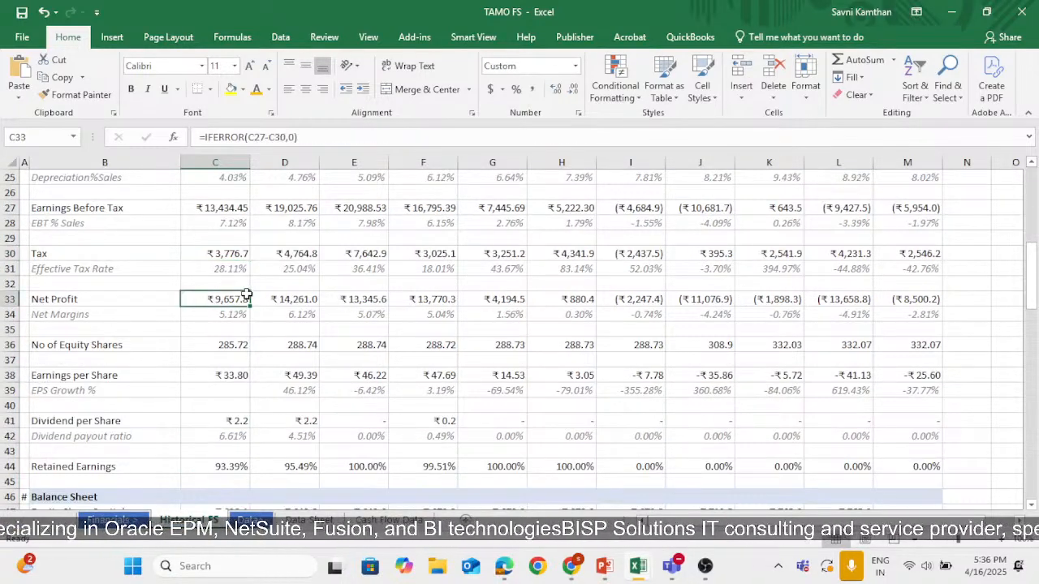
Review the profit and loss source figures on the Data Sheet, then return to the Historical FS sheet.
scroll(260, 475, up, 8)
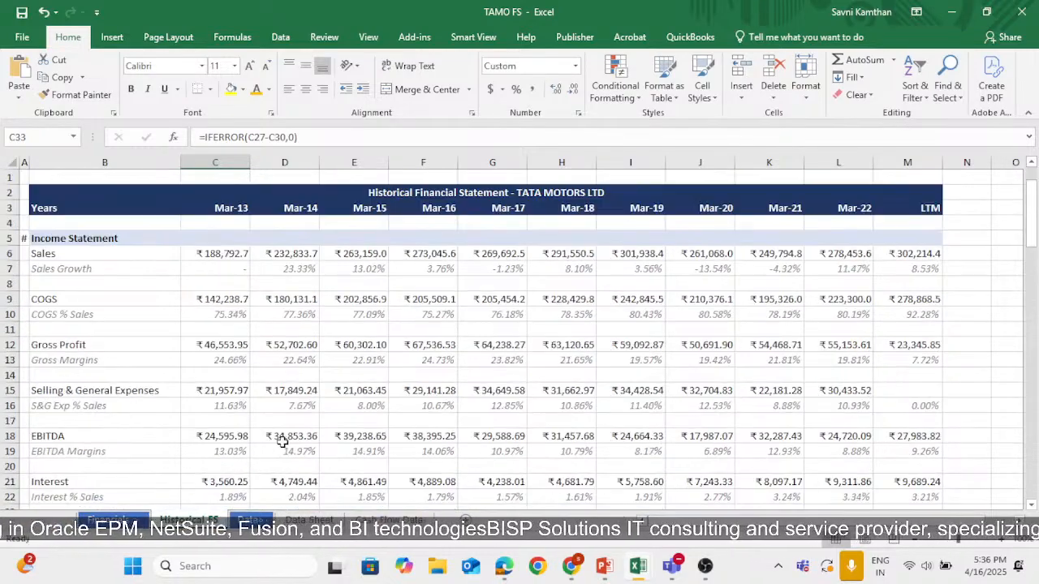
click(309, 519)
scroll(361, 353, down, 2)
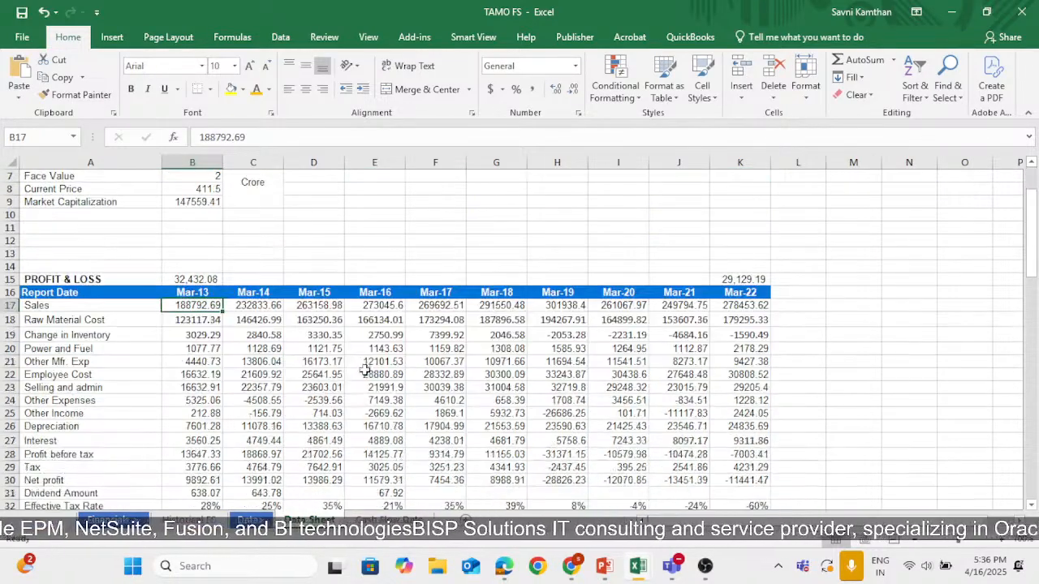
click(188, 520)
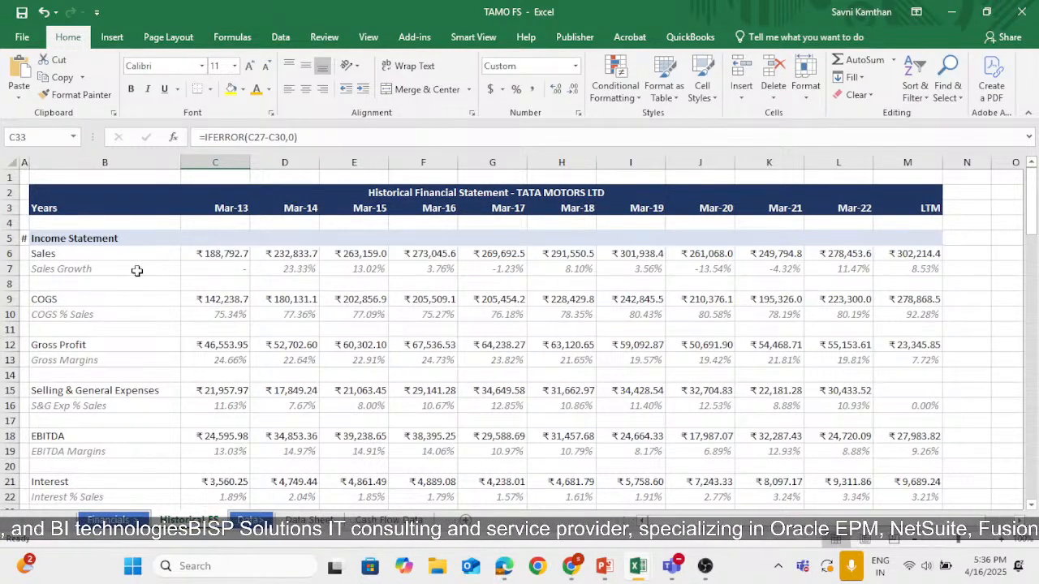
Highlight the Sales Growth and COGS % Sales ratios from Mar-13 to LTM and look over the remaining income statement ratios.
drag(230, 269, 907, 269)
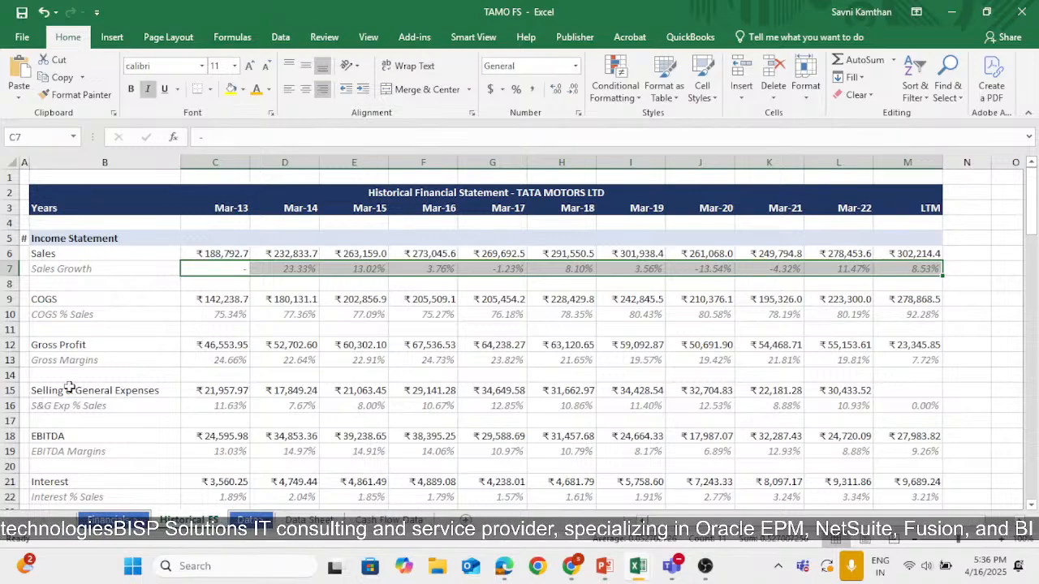
drag(210, 323, 892, 322)
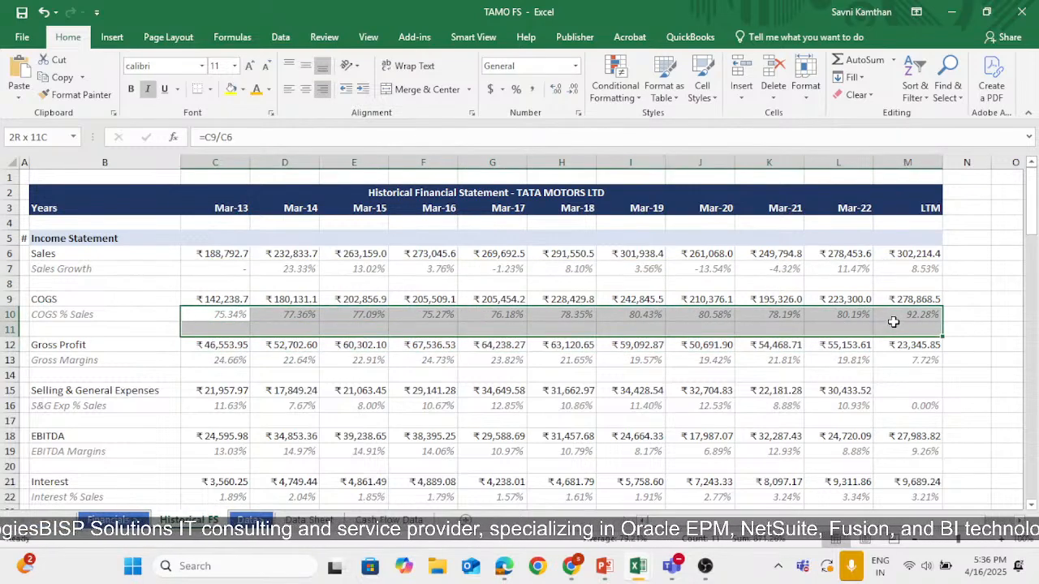
scroll(526, 424, down, 5)
scroll(228, 440, down, 2)
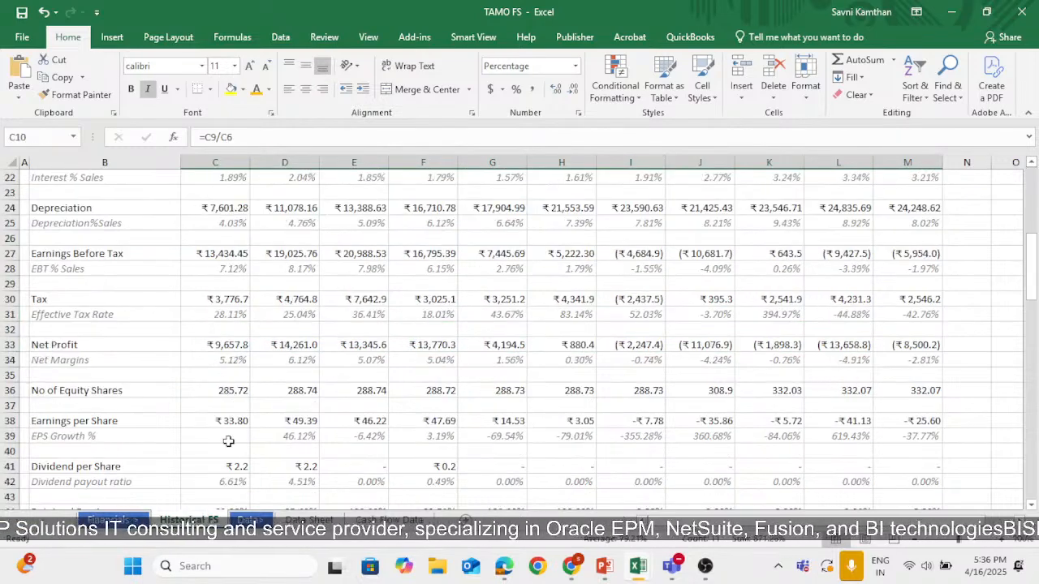
Examine the Data Sheet's yearly profit and loss rows, then go back to the start of the Historical FS sheet.
click(304, 521)
scroll(347, 322, down, 4)
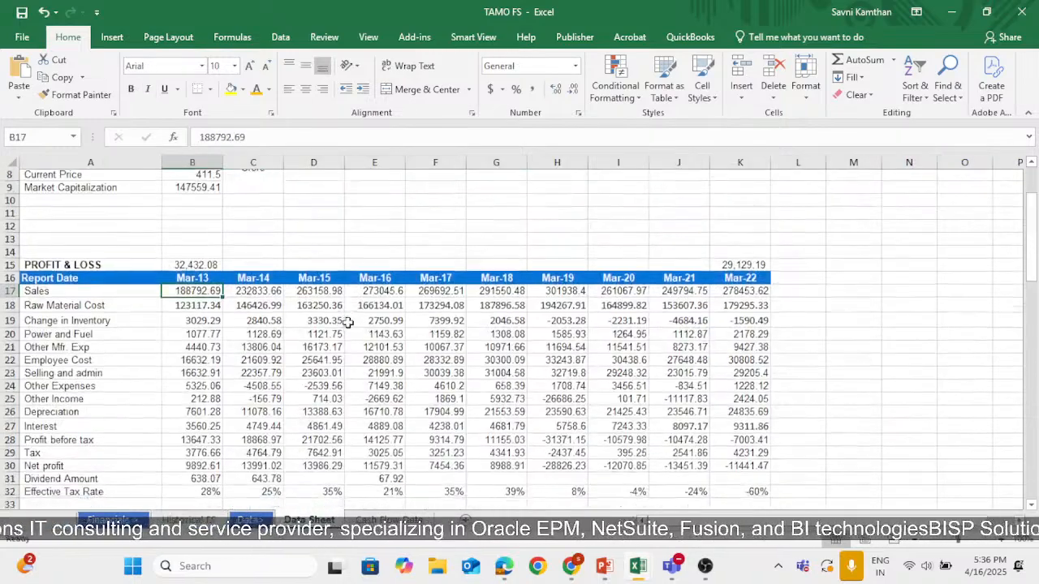
scroll(22, 309, up, 3)
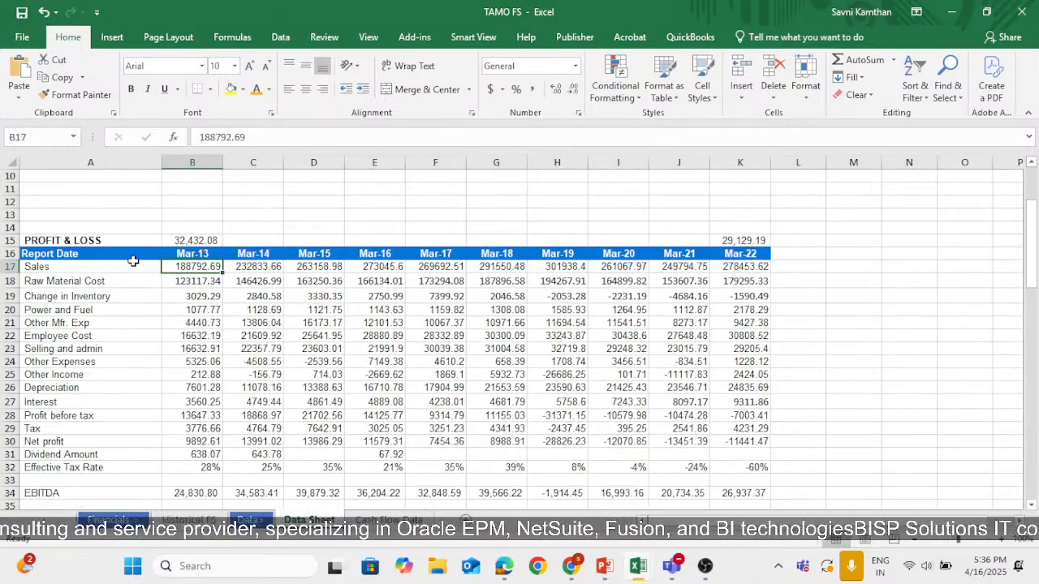
key(alt+Tab)
key(alt+Tab)
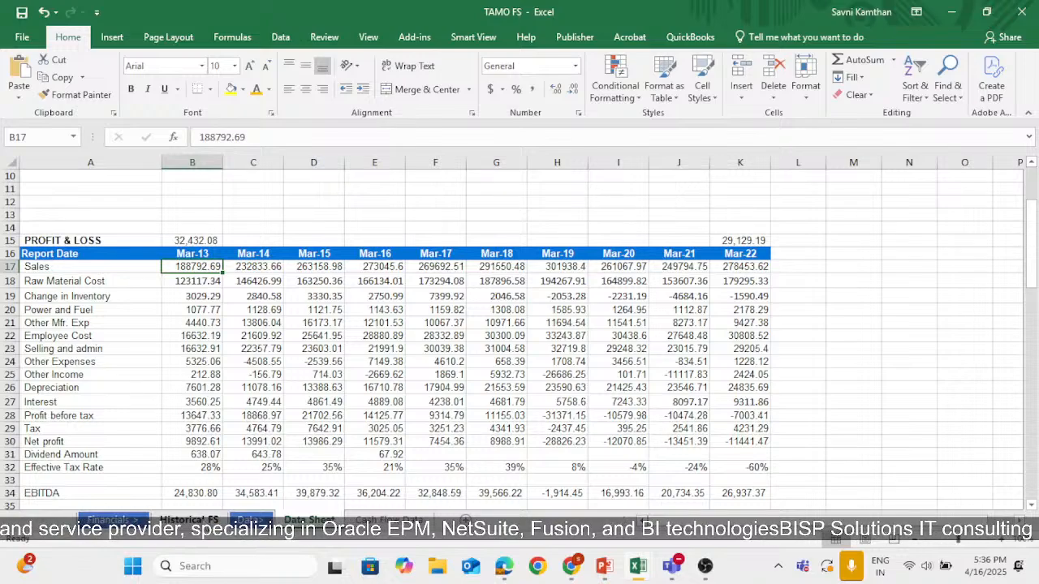
click(195, 519)
scroll(289, 406, up, 7)
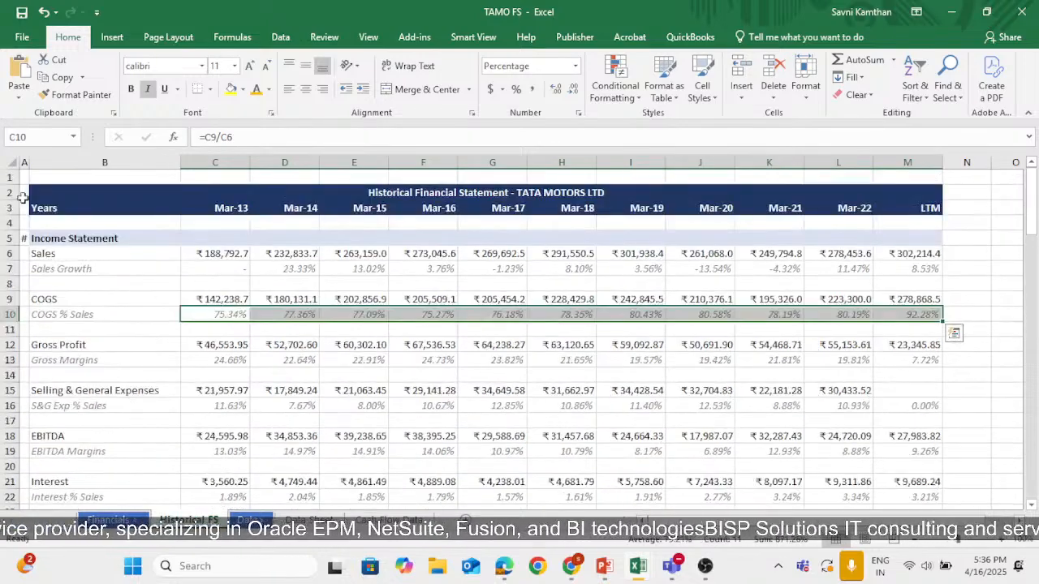
Select the Income Statement heading on the Historical FS sheet and view the Balance Sheet section further down.
click(63, 239)
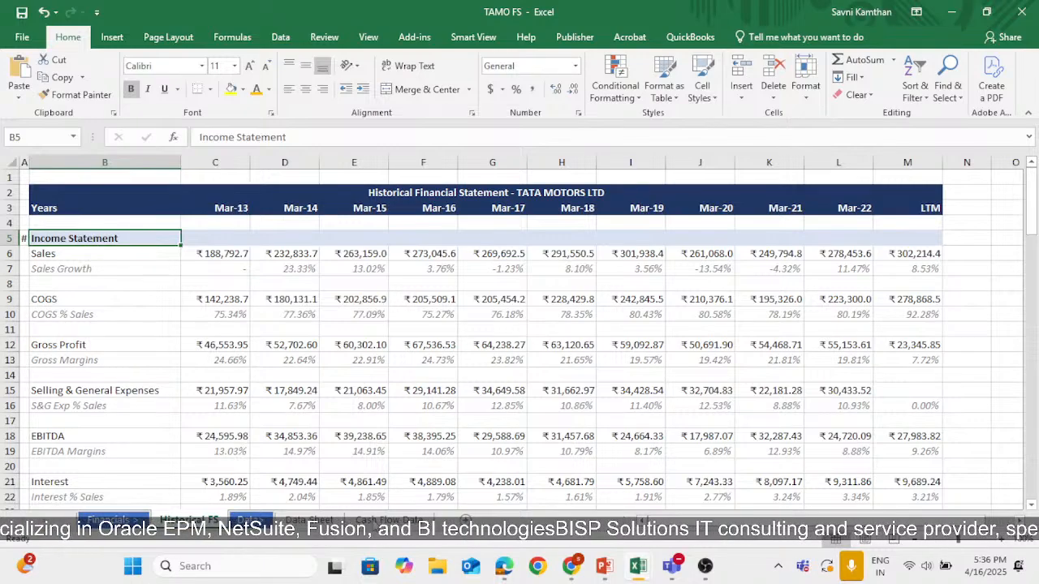
scroll(253, 424, down, 16)
scroll(253, 423, up, 2)
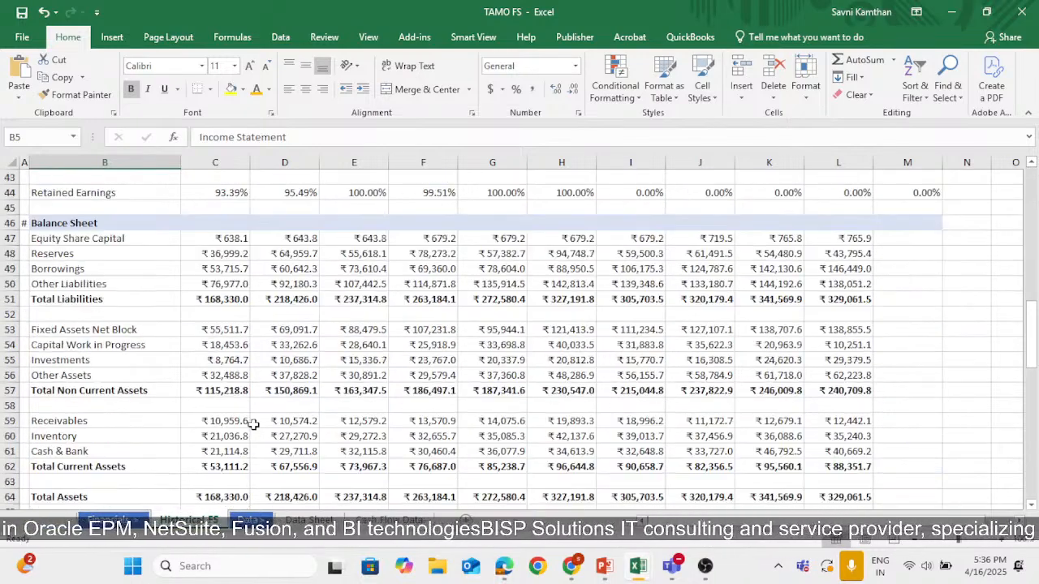
Highlight the quarterly results in A42:K51 on the Data Sheet, from Sales to EBITDA.
click(314, 522)
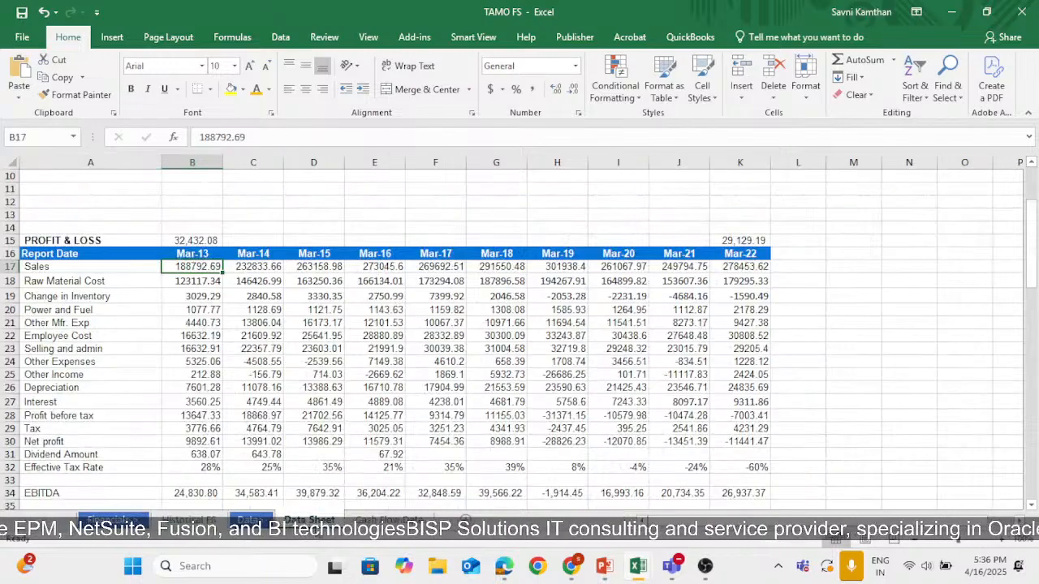
scroll(224, 362, down, 6)
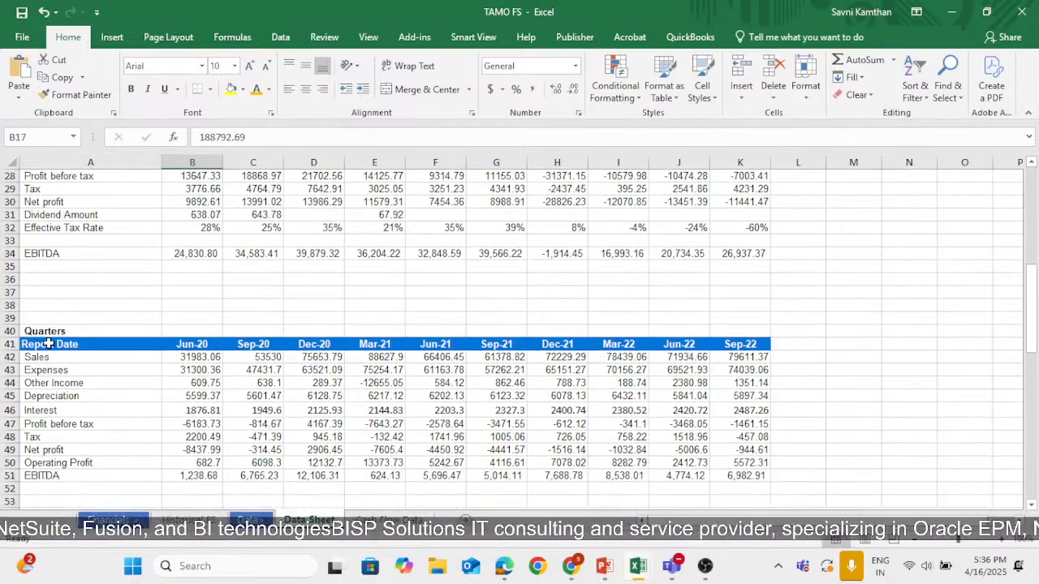
drag(57, 371, 755, 469)
click(142, 355)
drag(142, 355, 722, 478)
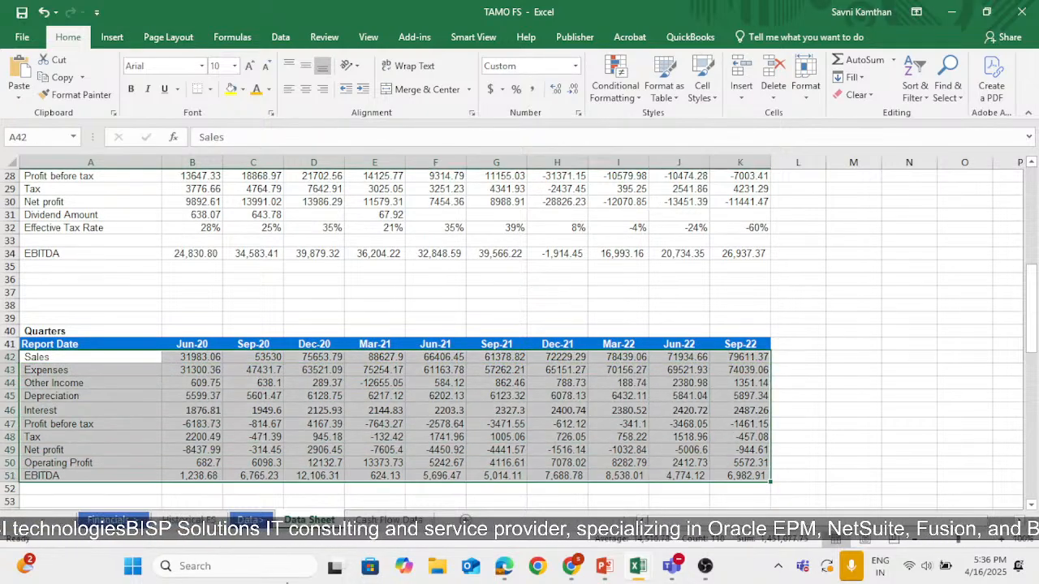
Check the Historical FS balance sheet, then highlight the quarterly line item labels in A42:A51 on the Data Sheet.
click(204, 518)
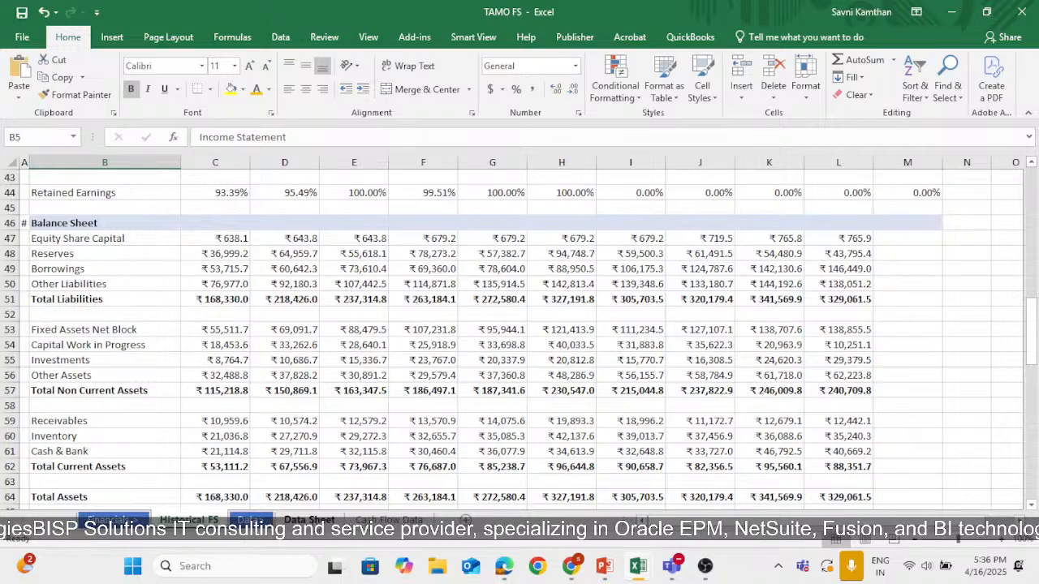
click(308, 519)
click(135, 361)
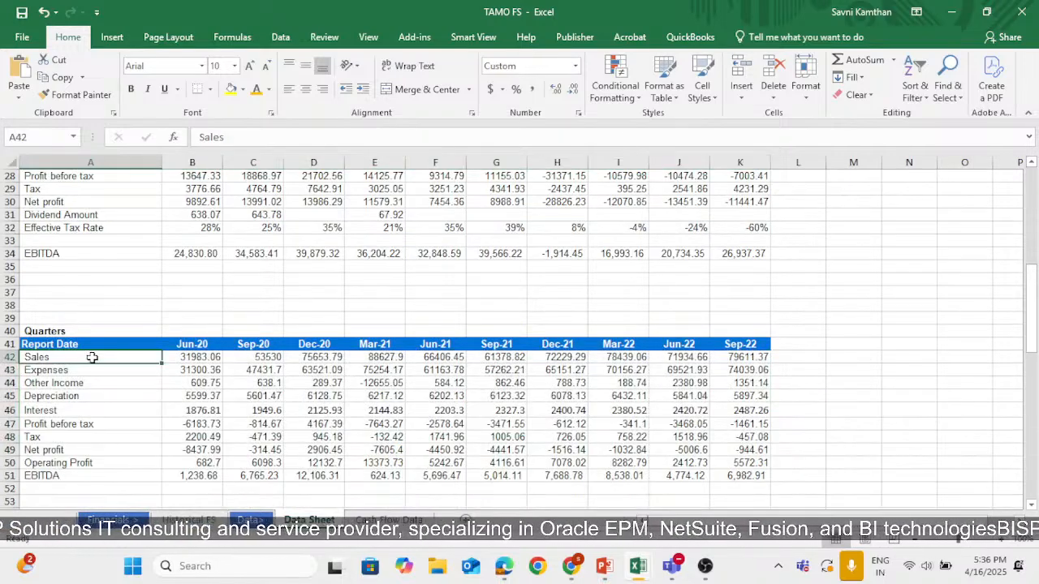
drag(92, 358, 121, 477)
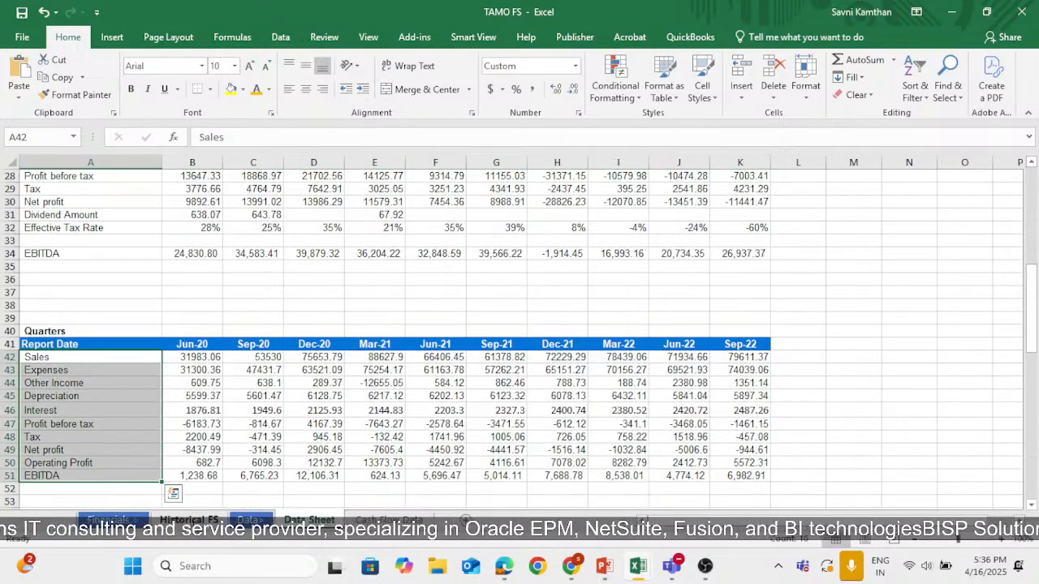
Inspect the Mar-13 Equity Share Capital formula in cell C47 of the Historical FS balance sheet.
click(205, 519)
scroll(178, 422, up, 3)
scroll(178, 412, down, 1)
click(221, 331)
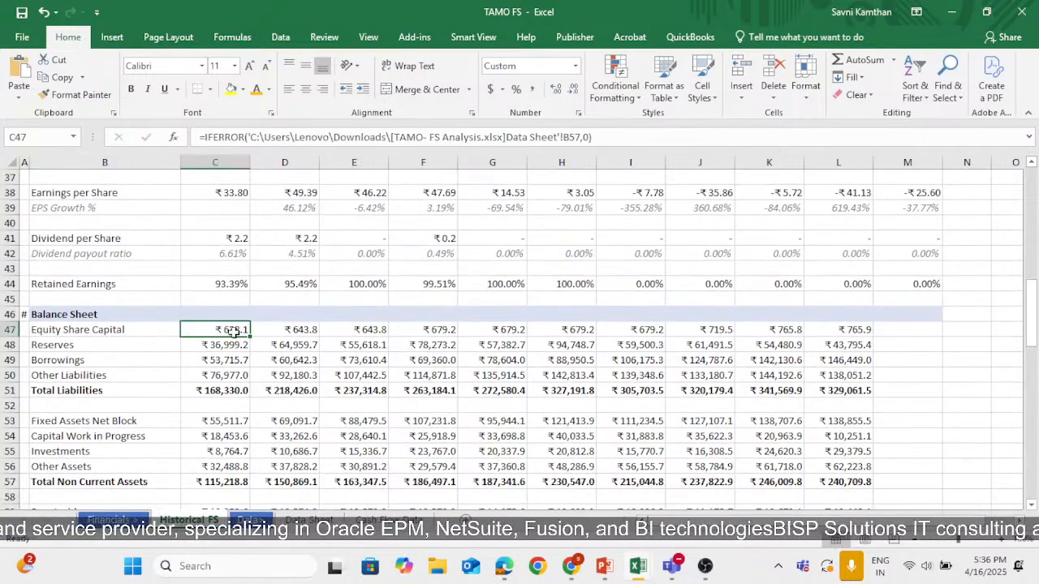
Highlight the source balance sheet in A55:K73 on the Data Sheet, then return to the Historical FS balance sheet.
click(308, 519)
scroll(308, 471, up, 8)
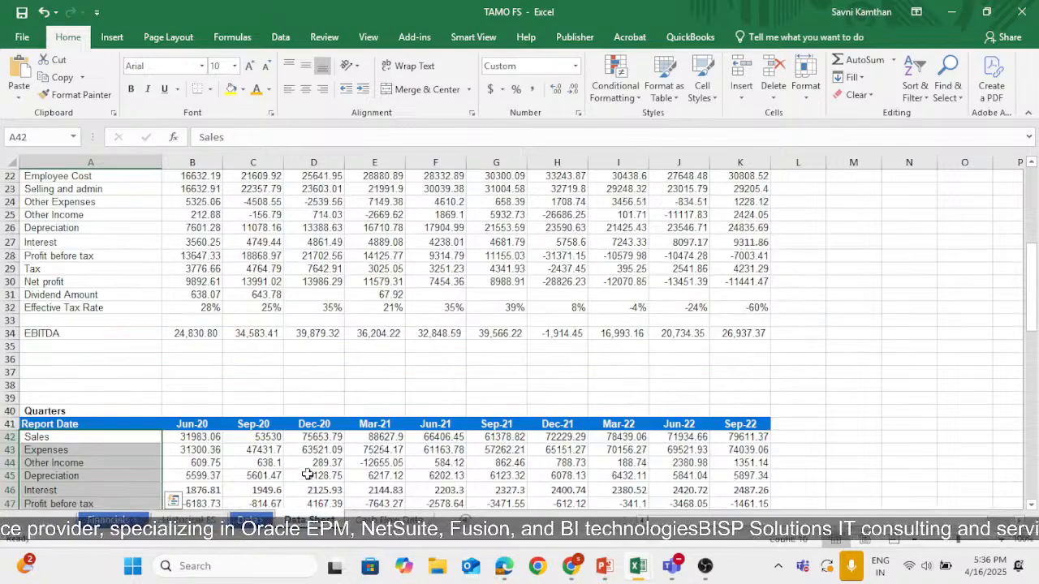
scroll(308, 471, down, 14)
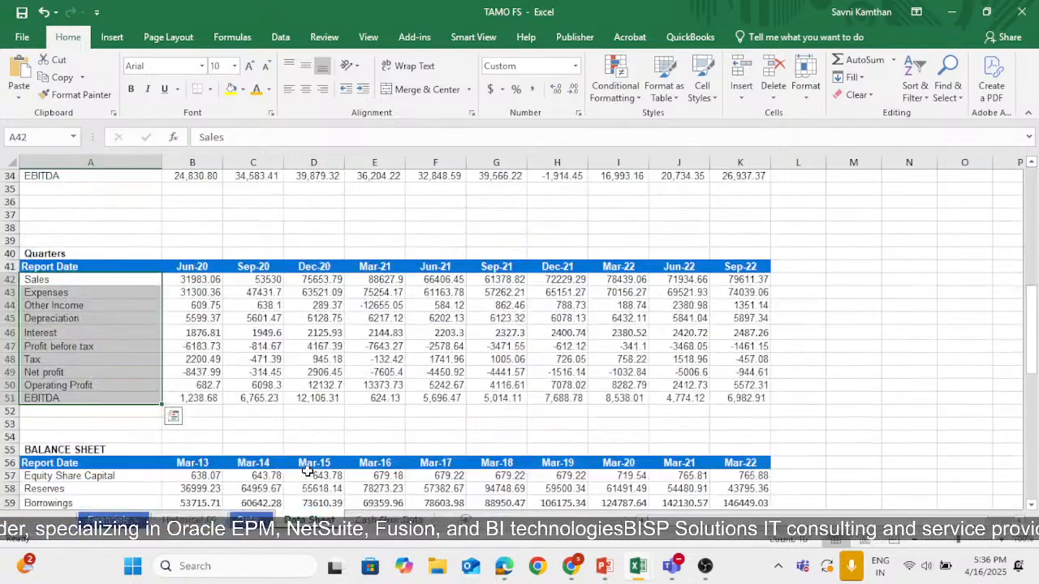
scroll(96, 400, down, 2)
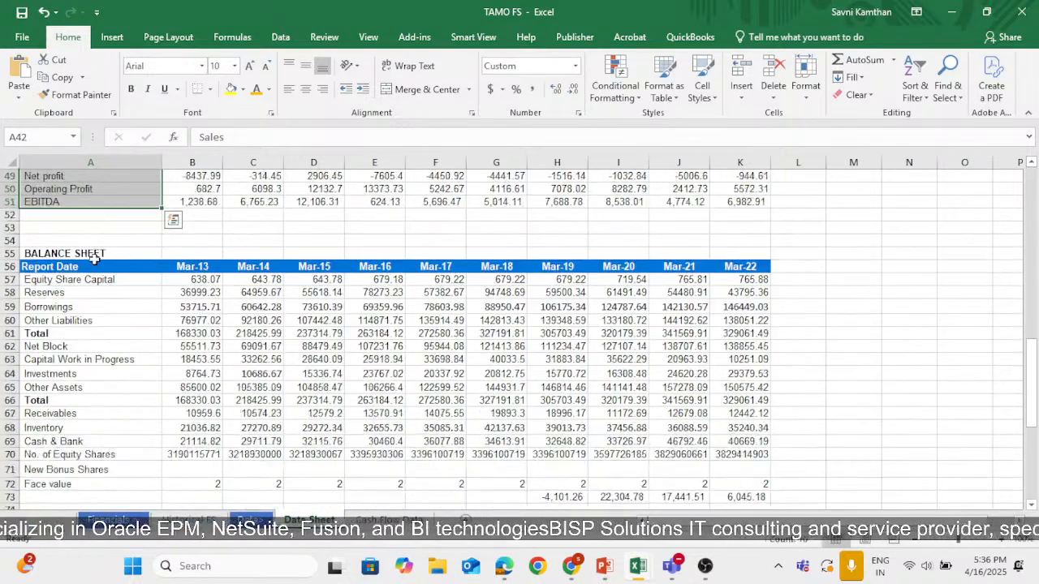
drag(95, 258, 762, 497)
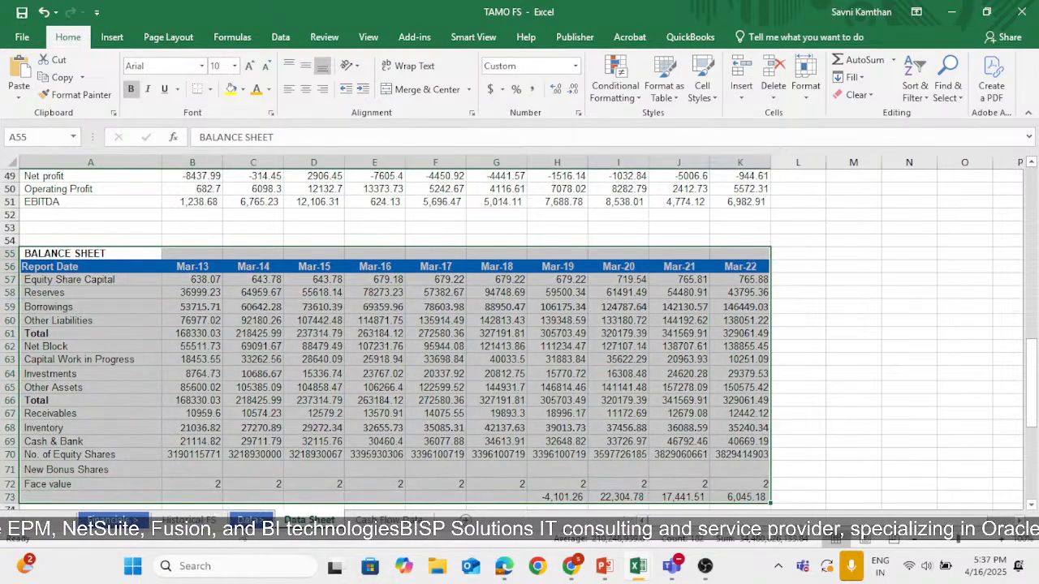
click(191, 520)
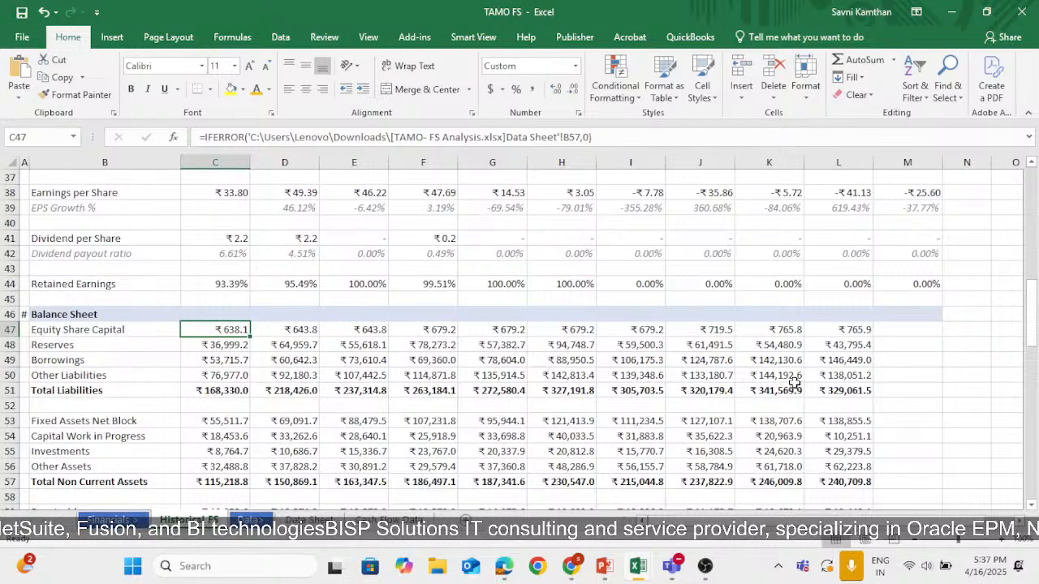
Inspect the Mar-13 Other Liabilities formula in cell C50 of the Historical FS balance sheet.
click(218, 345)
click(220, 391)
click(237, 374)
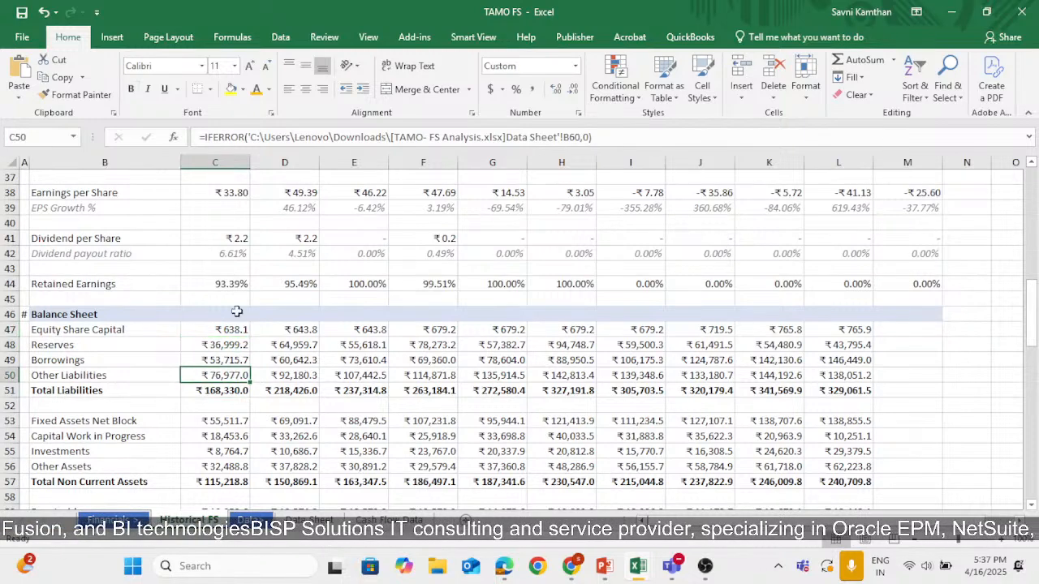
key(F2)
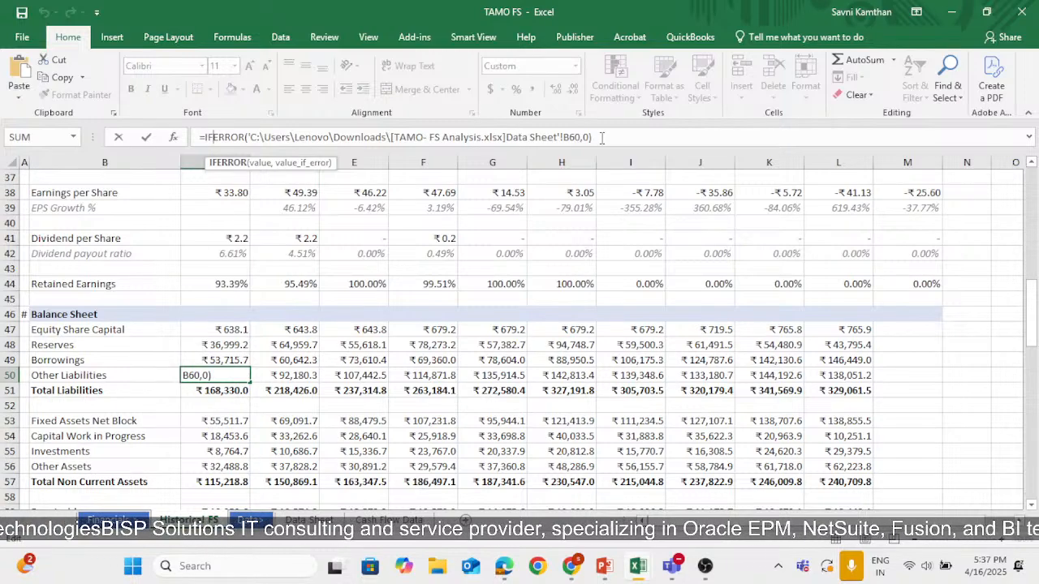
key(Return)
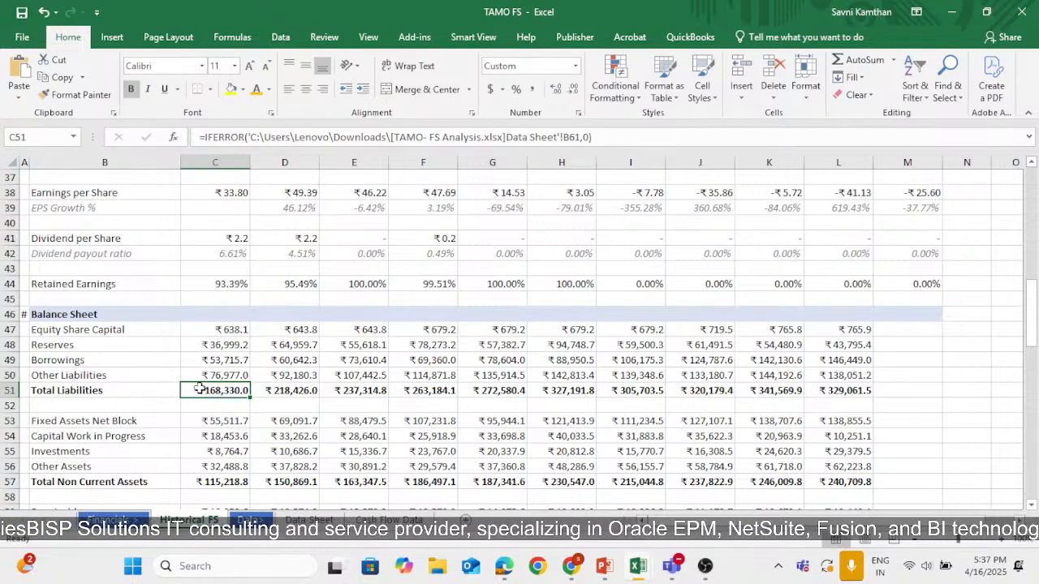
click(231, 372)
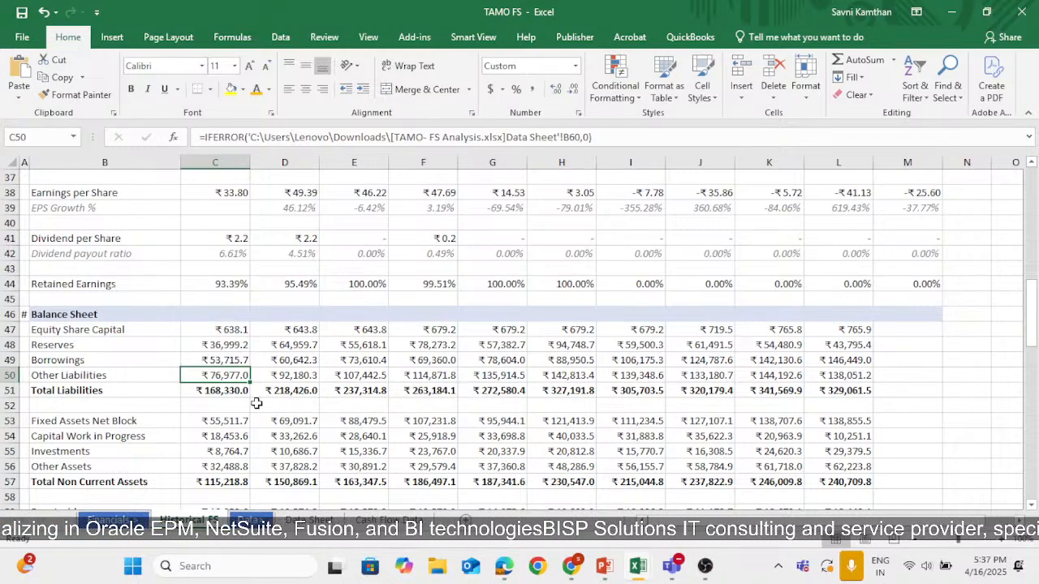
Compare the Historical FS balance sheet with the source balance sheet on the Data Sheet, then return to Historical FS.
scroll(256, 403, down, 3)
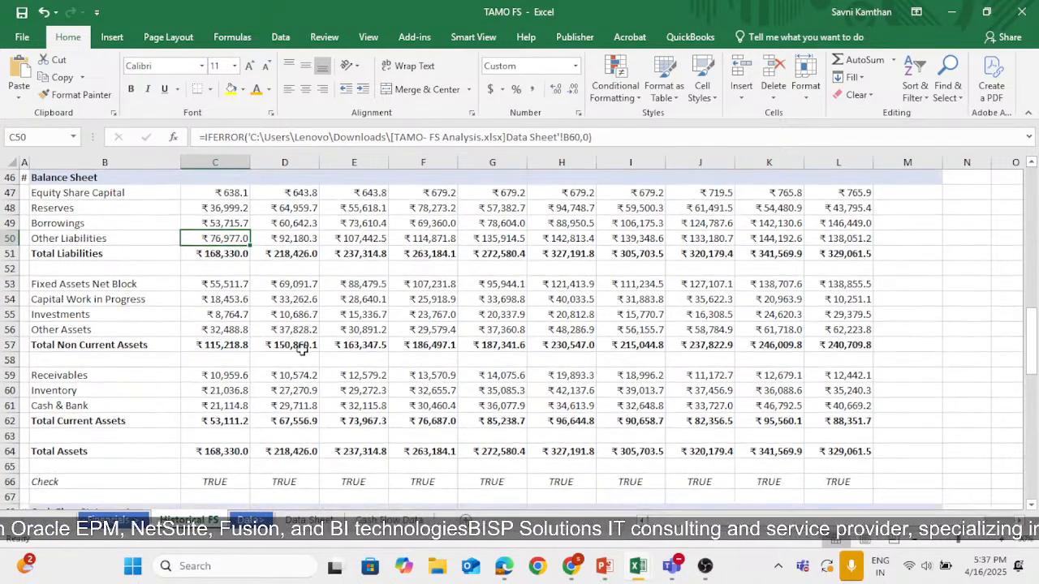
click(326, 518)
scroll(406, 276, down, 1)
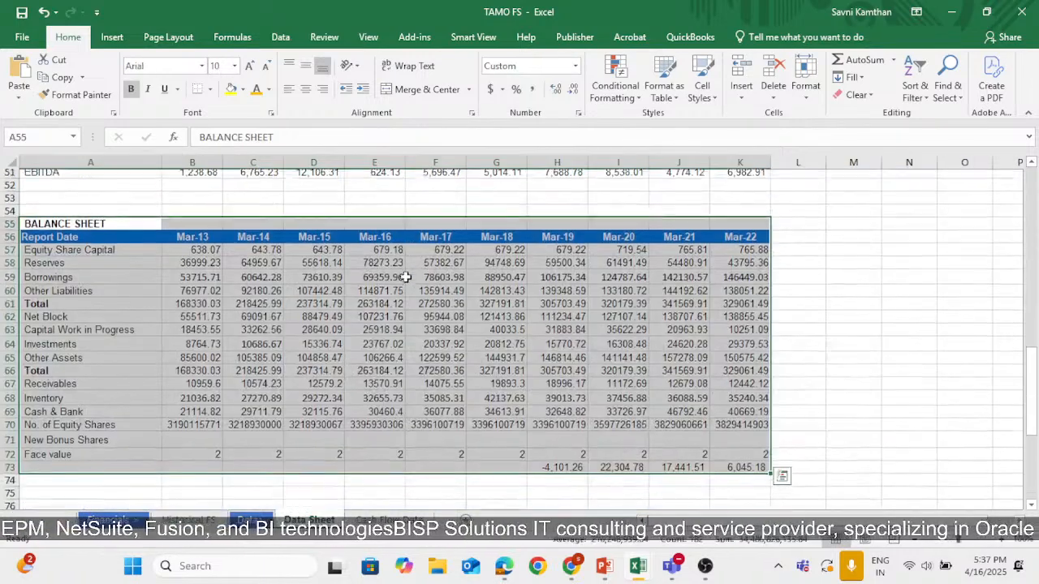
click(188, 519)
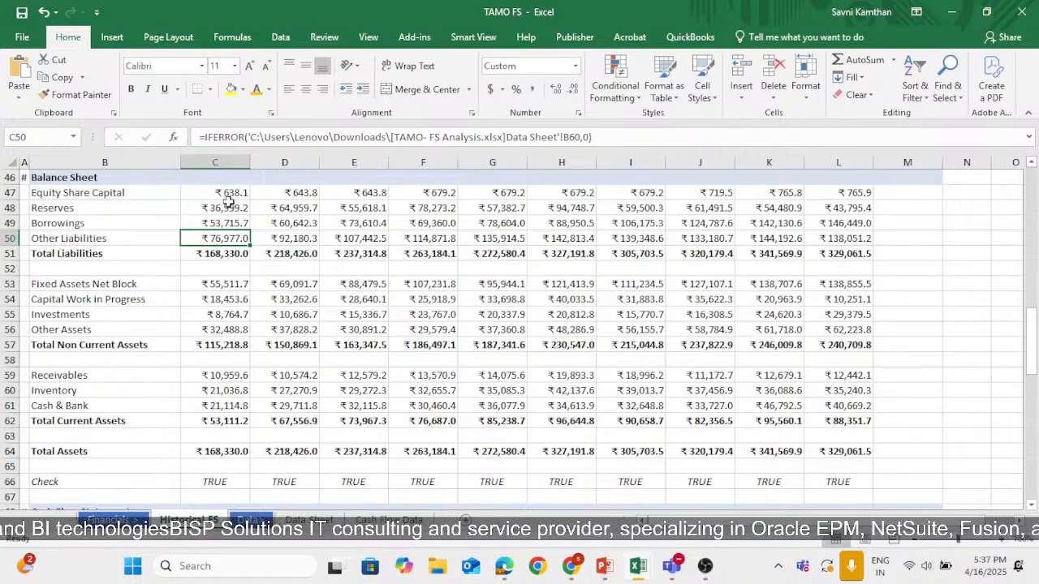
Highlight the Total Liabilities figures in C51:L51 and the Total Non Current Assets figures in C57:L57 of the Historical FS balance sheet.
click(130, 256)
drag(195, 255, 864, 256)
click(887, 273)
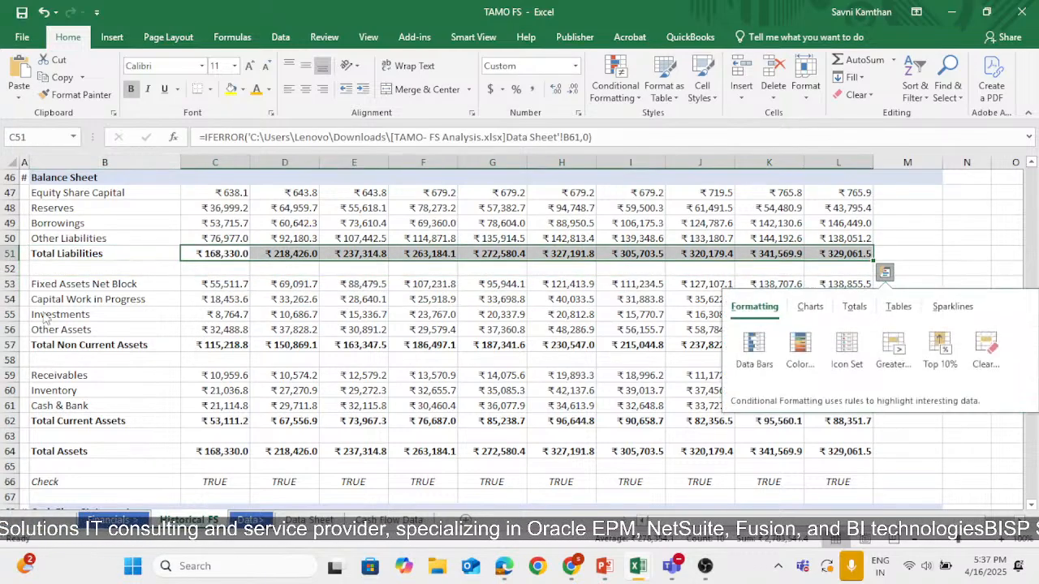
click(188, 285)
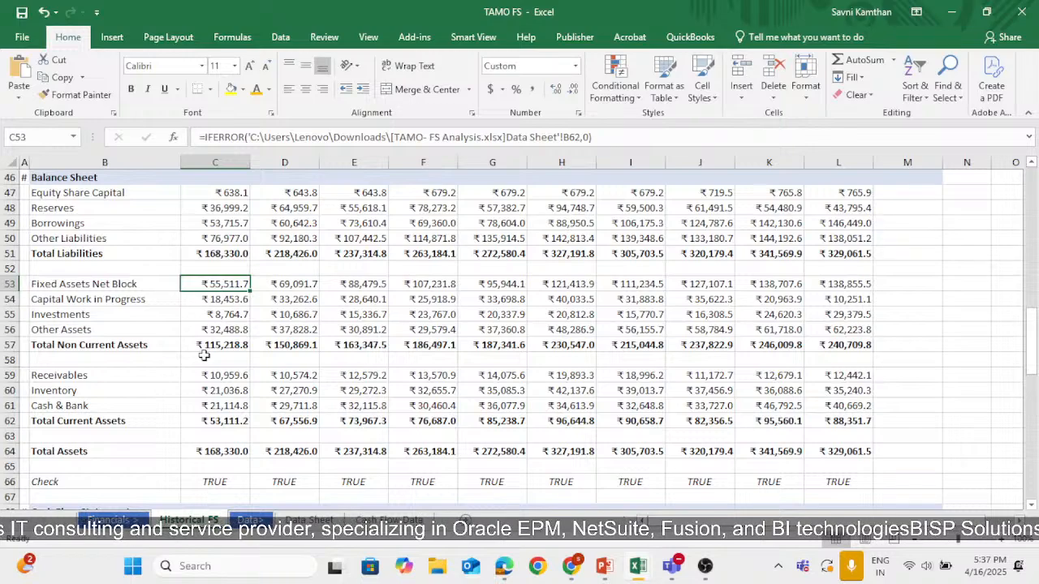
drag(205, 344, 827, 350)
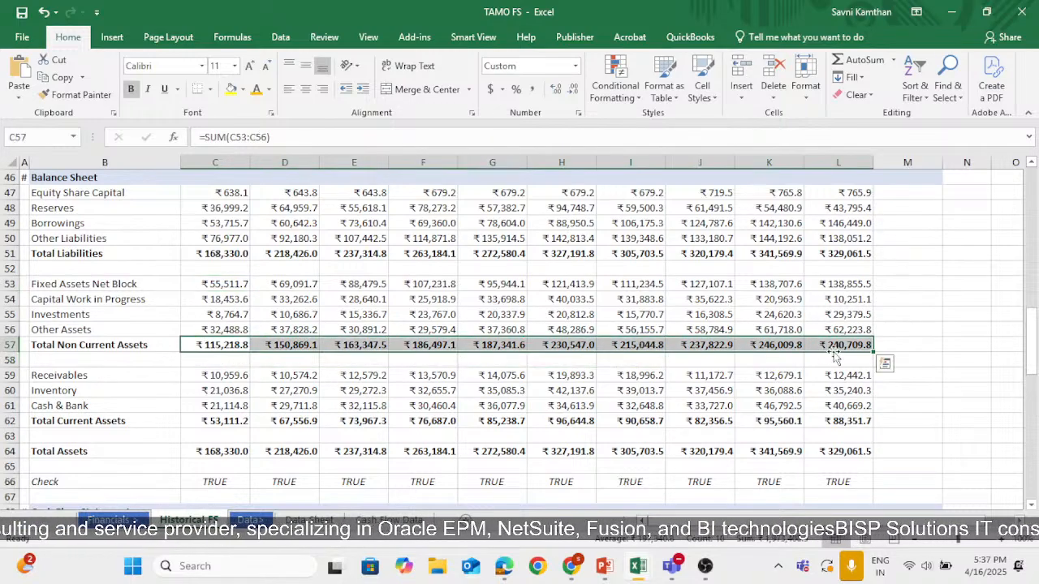
click(136, 344)
scroll(259, 364, up, 1)
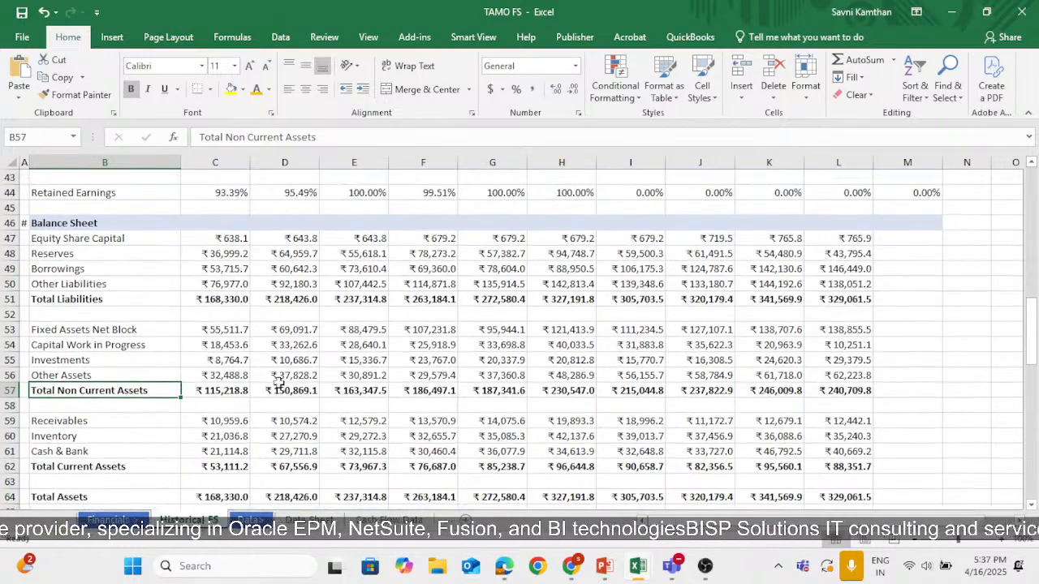
Add thin top and bottom borders to the Total Liabilities row, A51:L51.
key(Up)
key(Up)
click(44, 301)
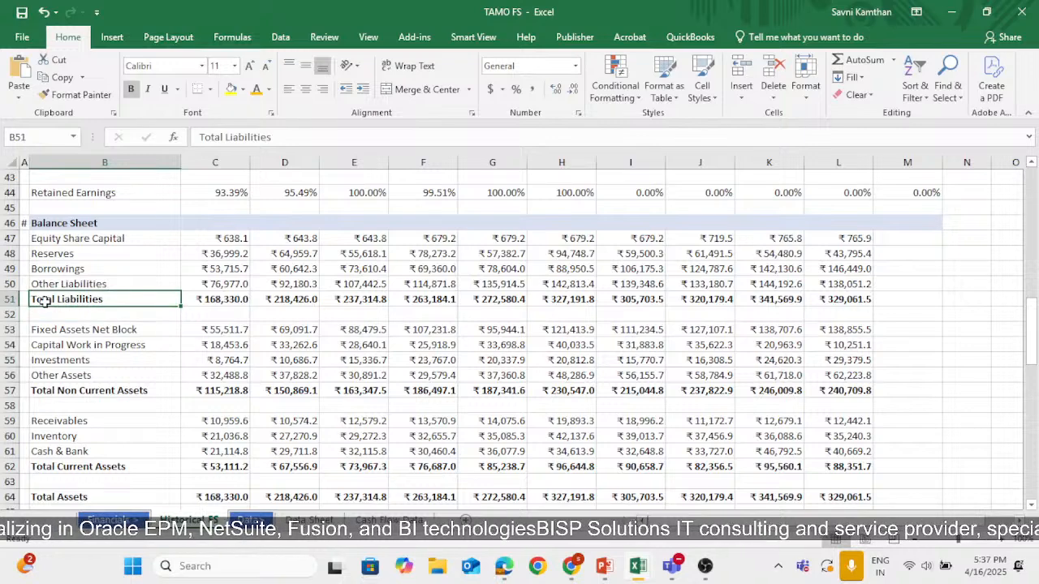
key(Left)
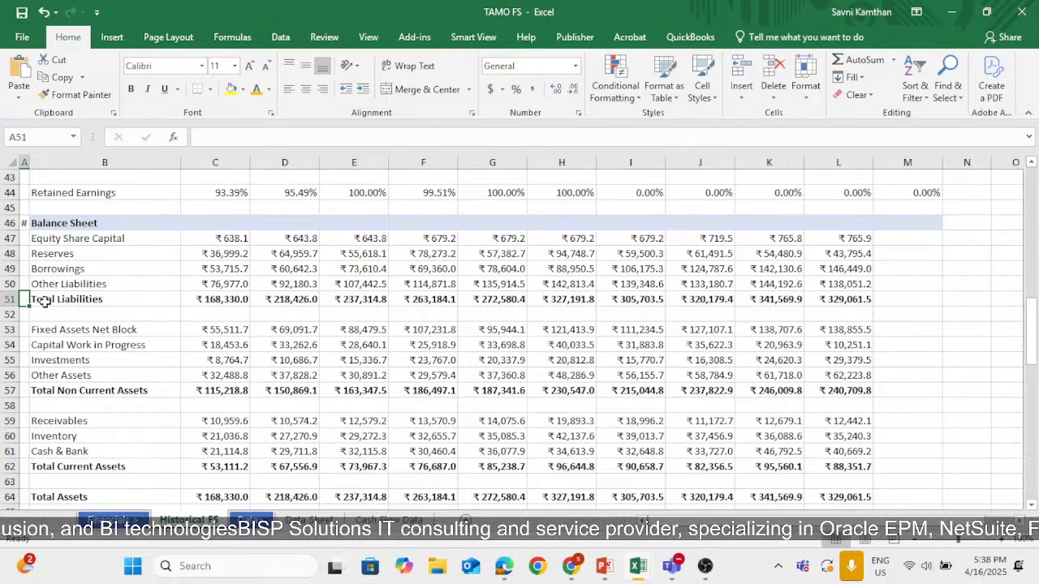
key(shift+Right)
key(shift+Right)
key(shift+Right)
key(shift+Right)
key(shift+Right)
key(shift+Right)
key(shift+Right)
key(shift+Right)
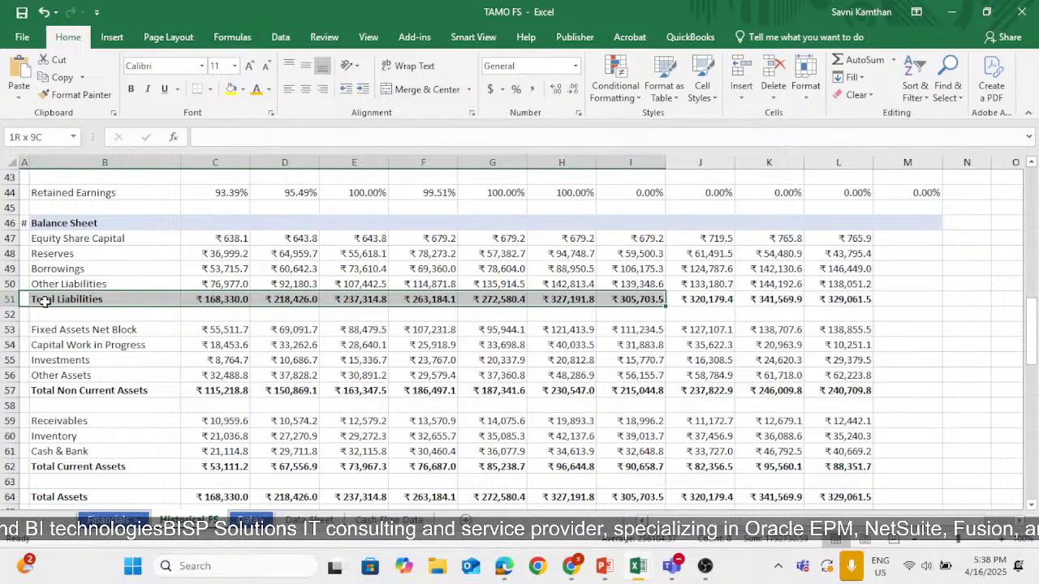
key(shift+Right)
key(shift+Right)
key(shift+Right)
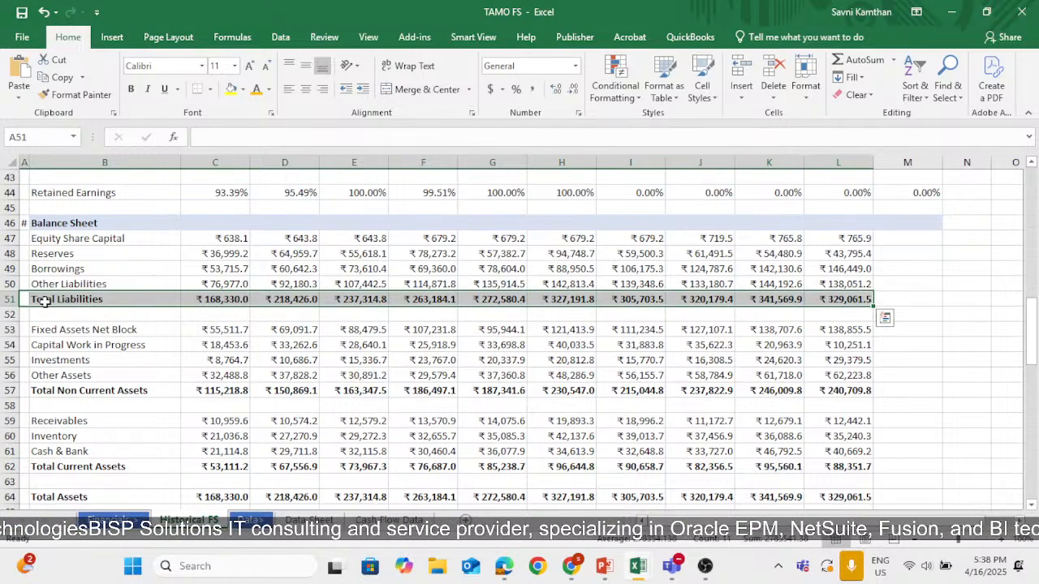
key(ctrl+1)
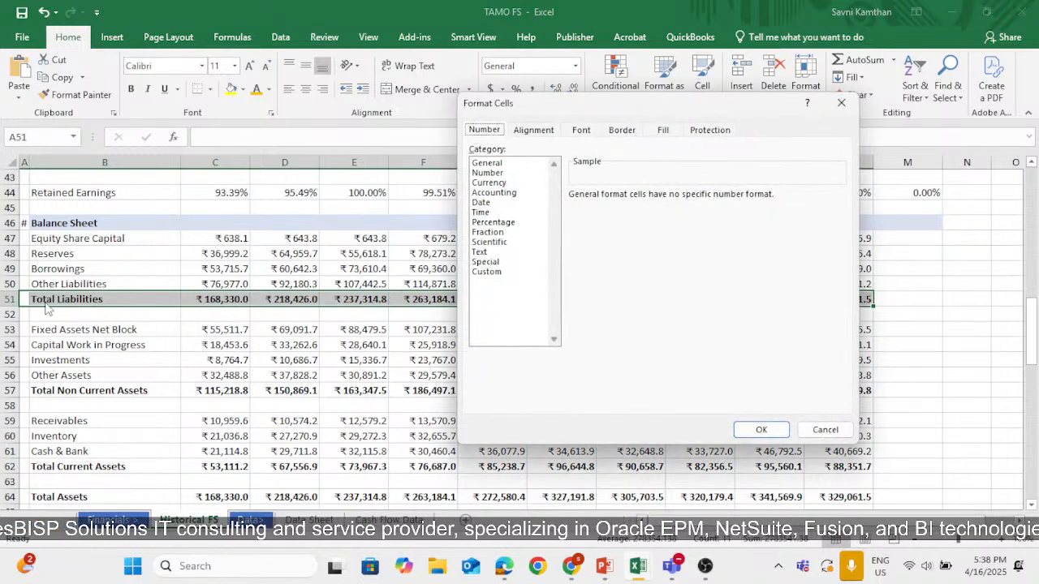
key(ctrl+Tab)
key(ctrl+Tab)
key(ctrl+Tab)
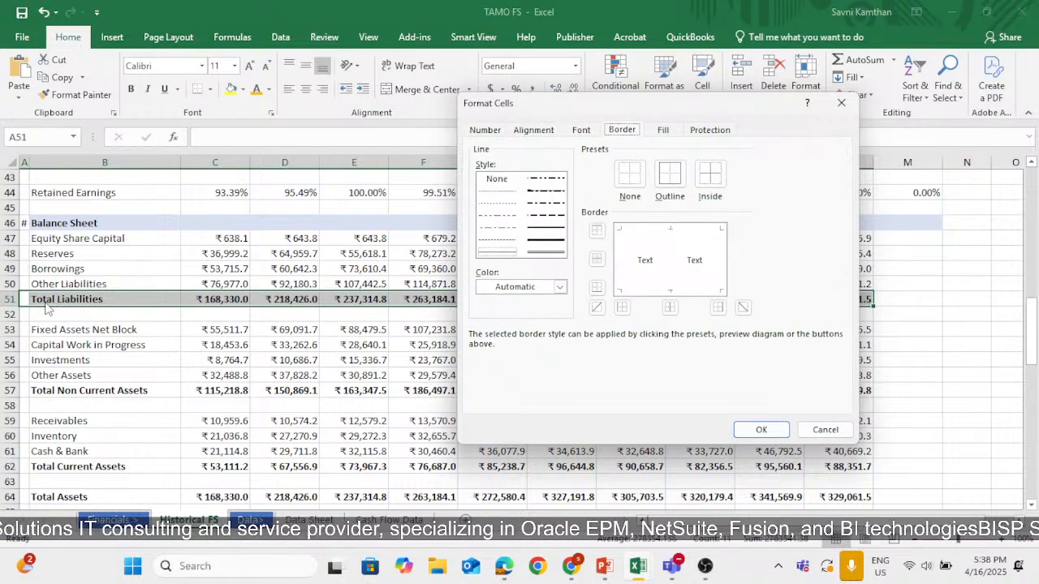
click(644, 290)
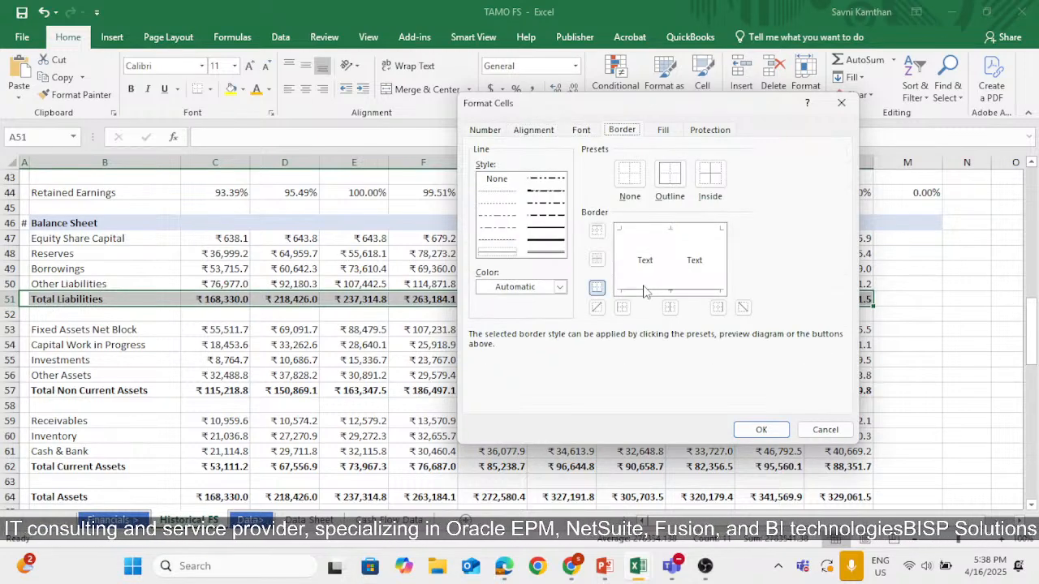
click(641, 238)
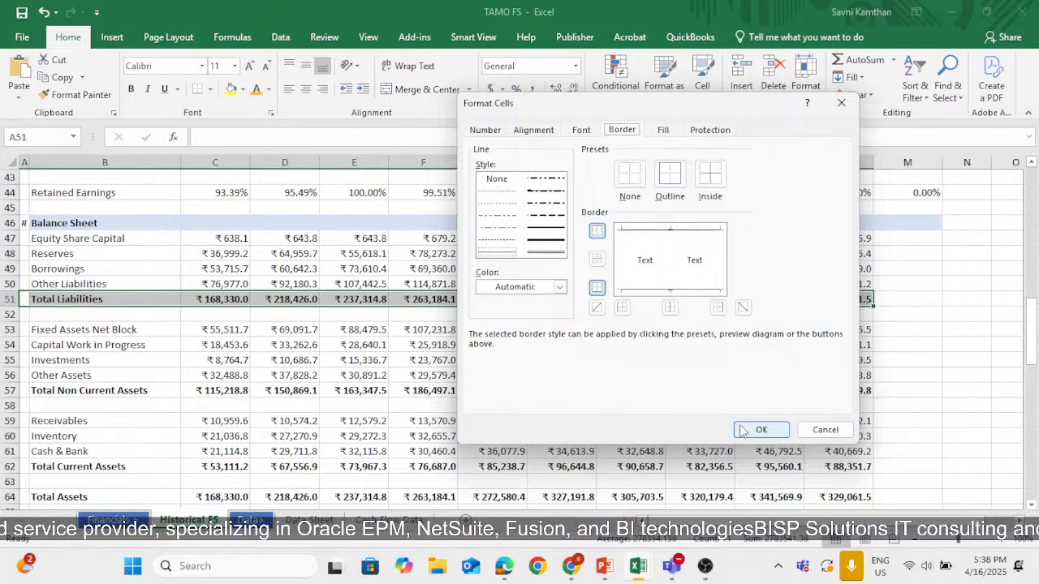
click(761, 429)
click(227, 315)
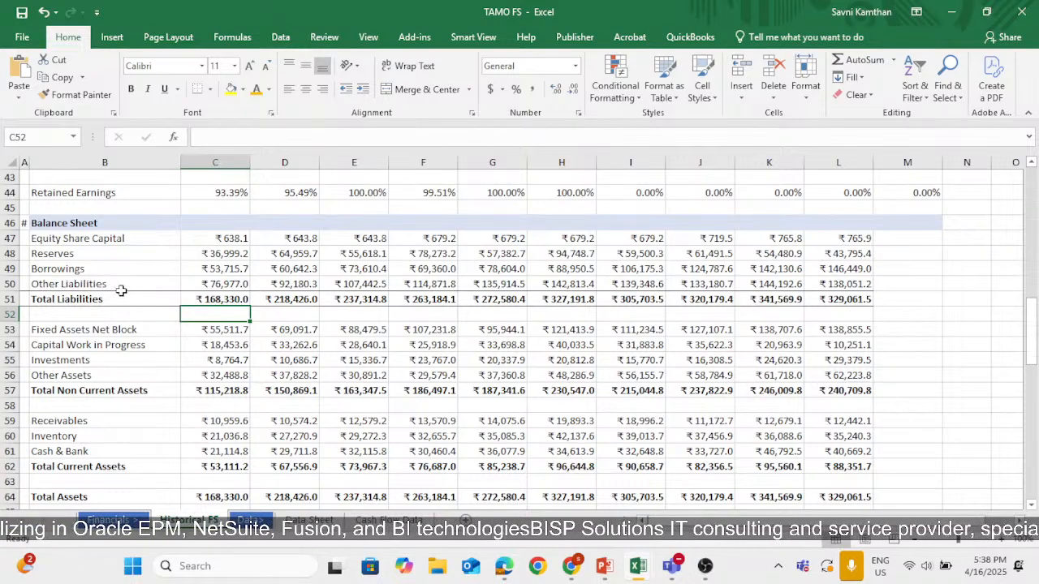
drag(126, 297, 854, 297)
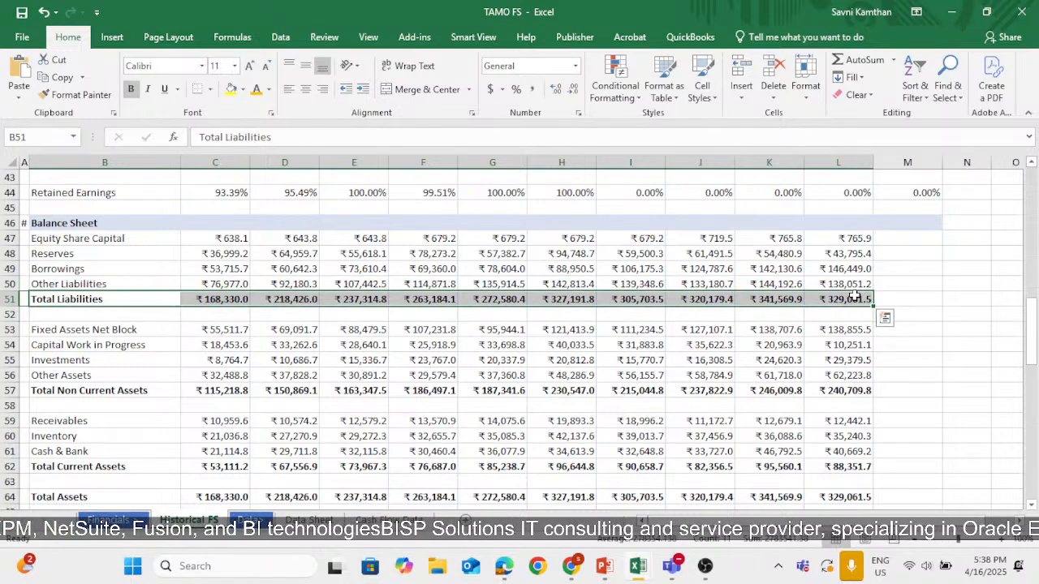
key(ctrl+c)
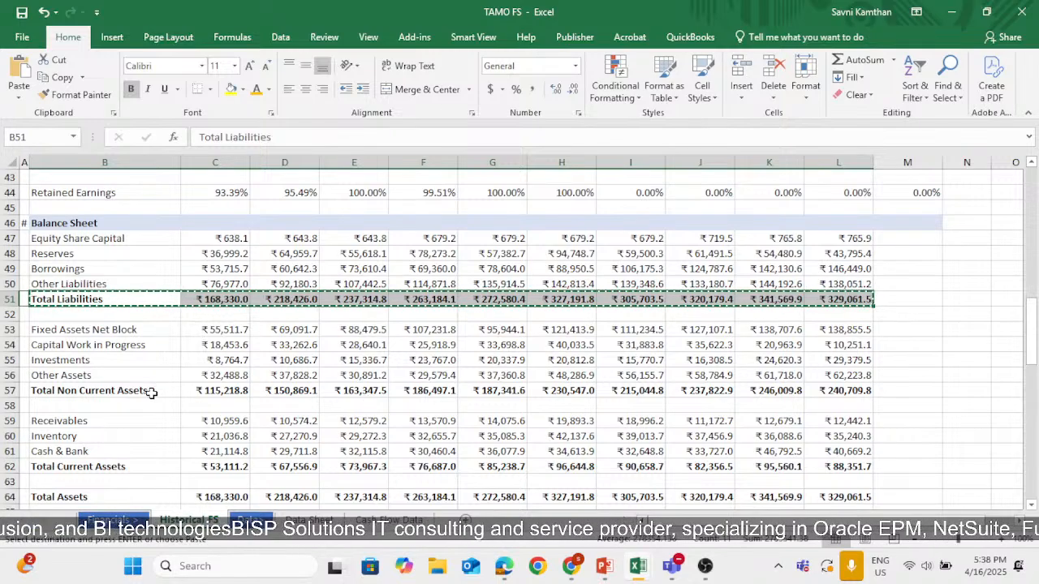
drag(151, 390, 825, 397)
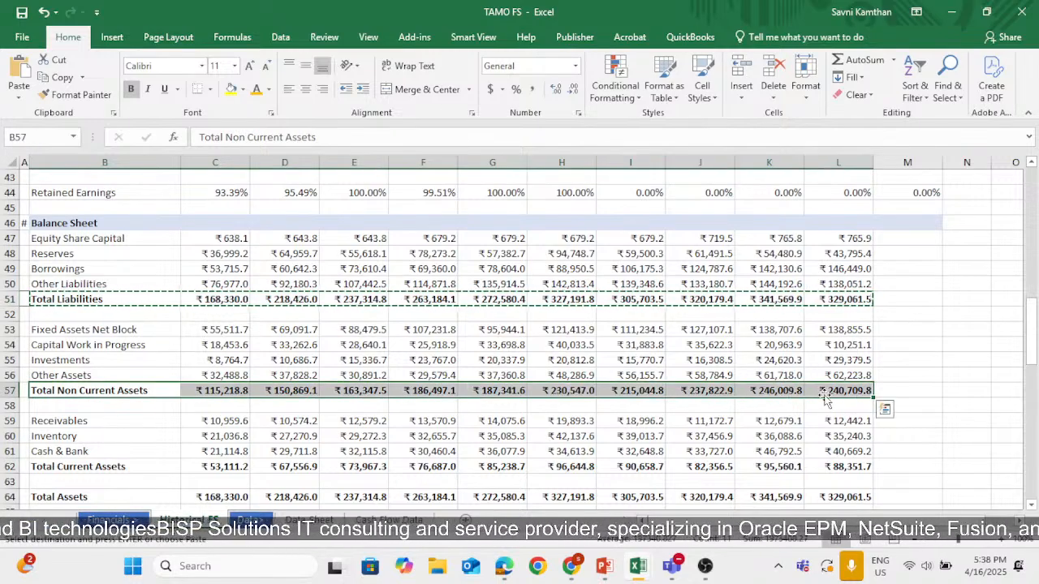
key(ctrl+q)
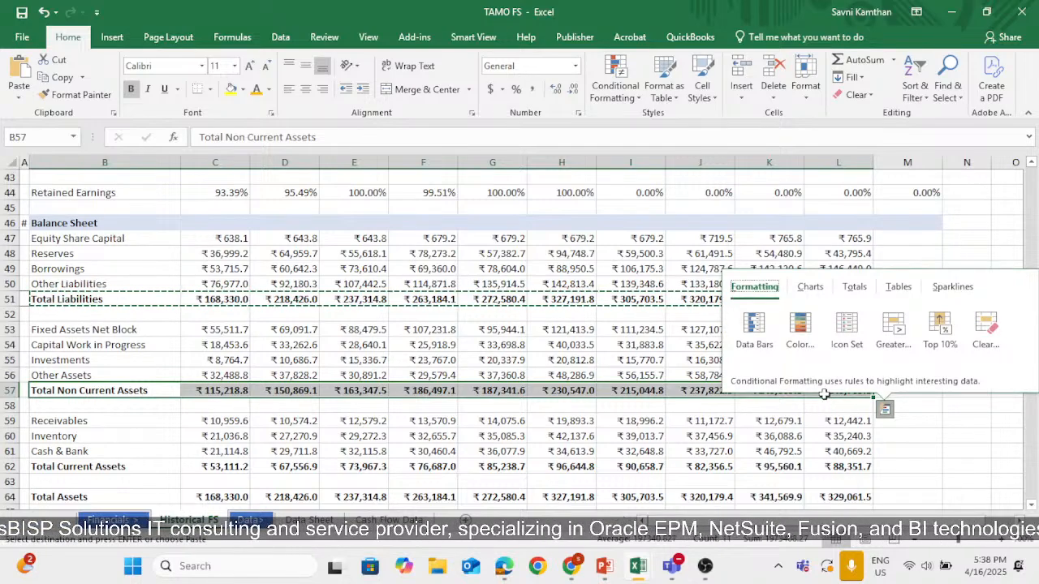
click(426, 392)
Add thin top and bottom borders to the Total Non Current Assets row, B57:L57.
drag(97, 392, 837, 390)
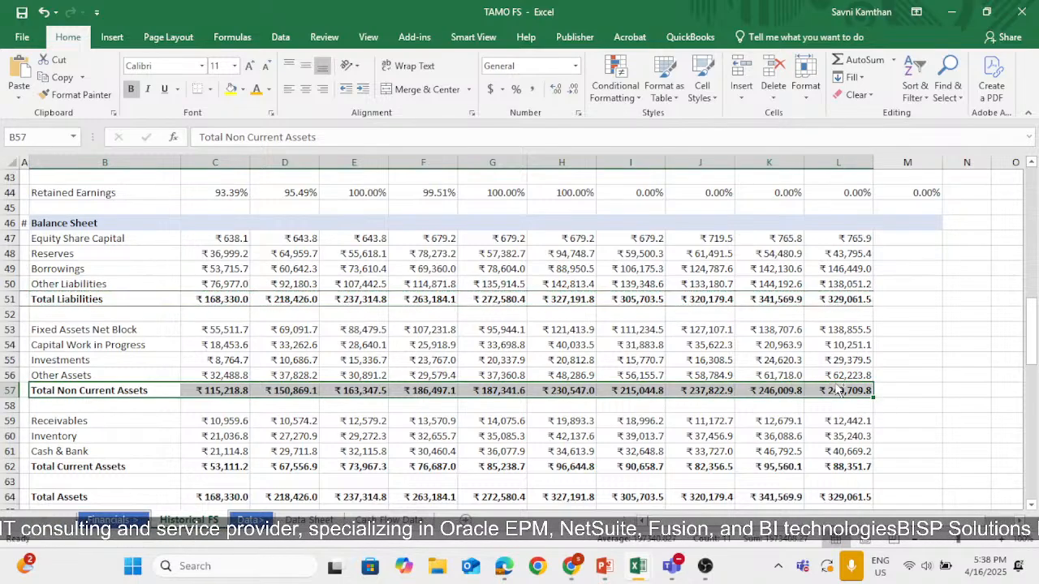
key(ctrl+1)
click(667, 237)
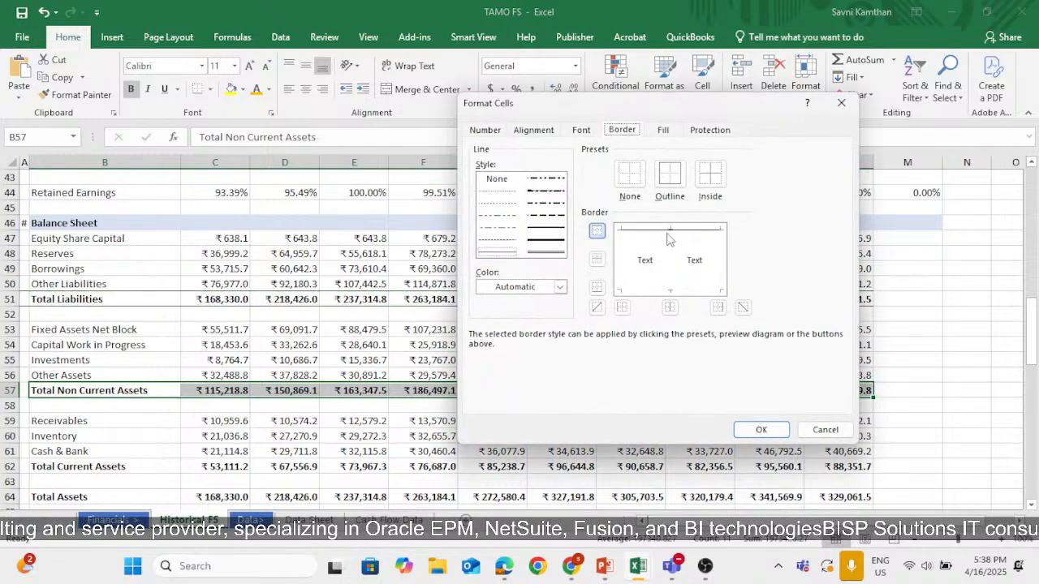
click(670, 294)
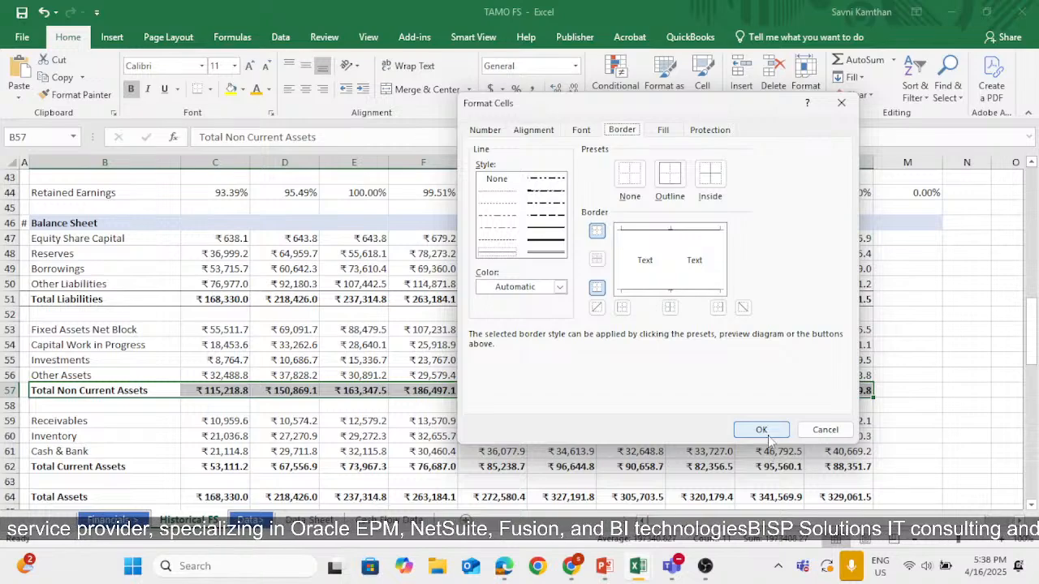
click(761, 429)
scroll(267, 418, down, 4)
click(281, 357)
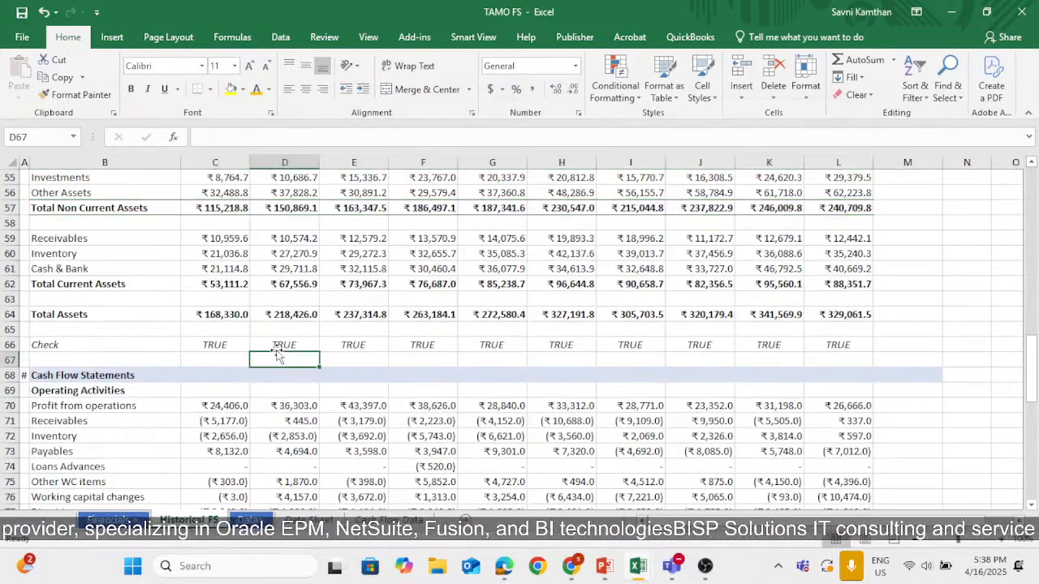
Add thin top and bottom borders to the Total Current Assets row, B62:L62, and the Total Assets row, B64:L64.
scroll(281, 357, up, 3)
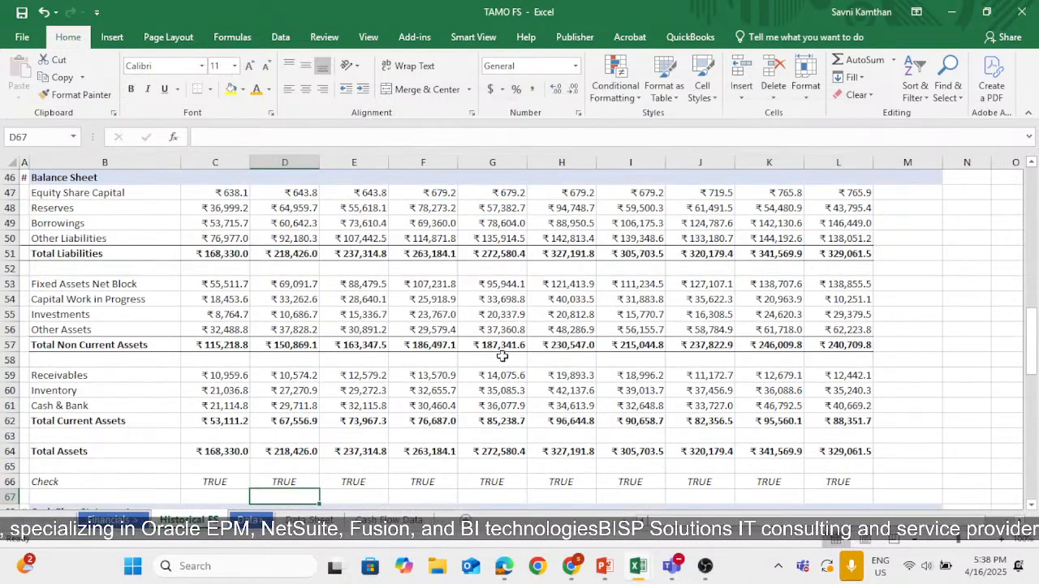
scroll(684, 410, down, 2)
scroll(236, 284, up, 3)
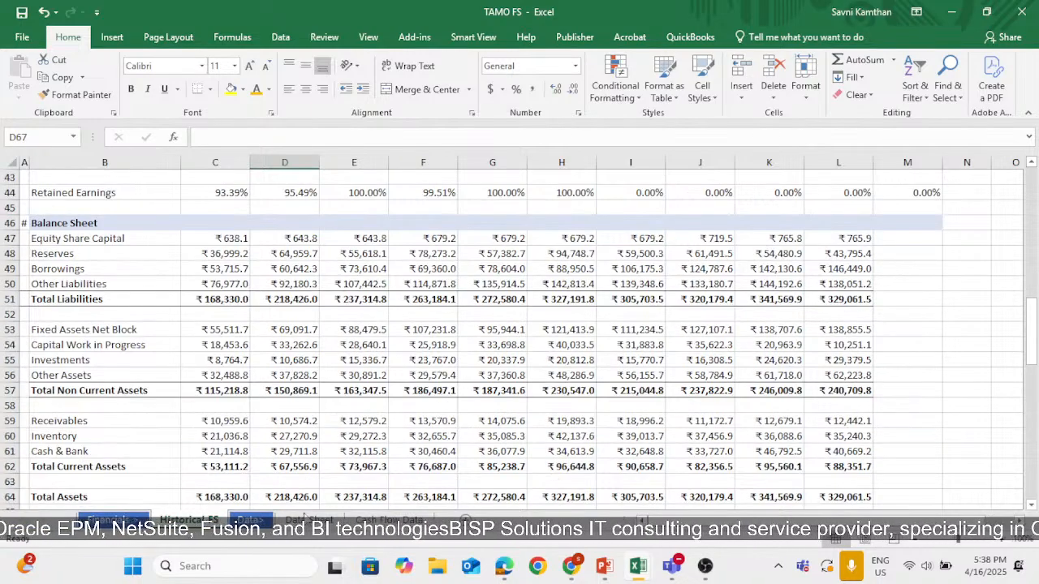
scroll(318, 498, down, 2)
click(87, 404)
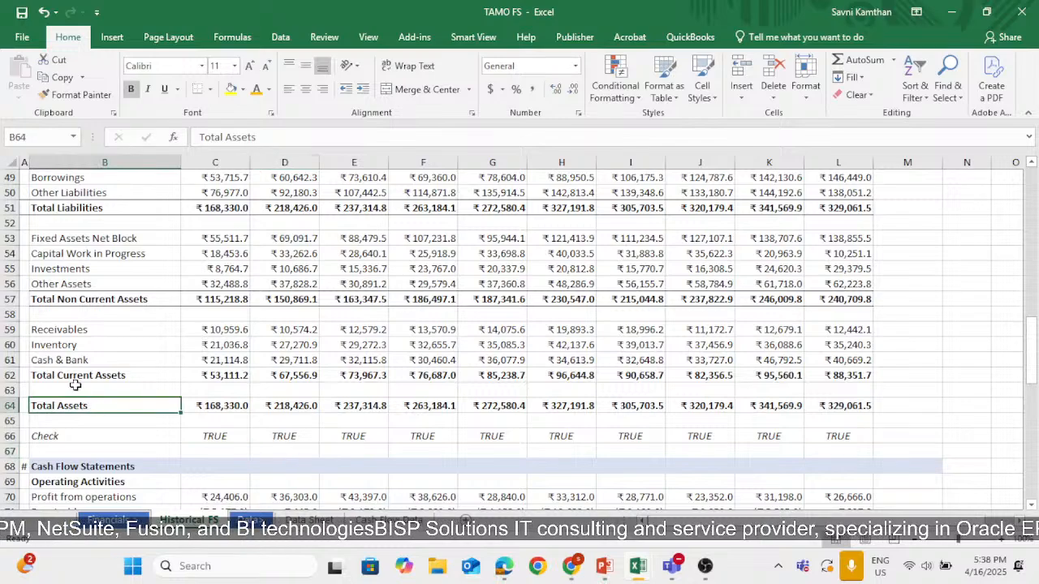
drag(77, 378, 812, 377)
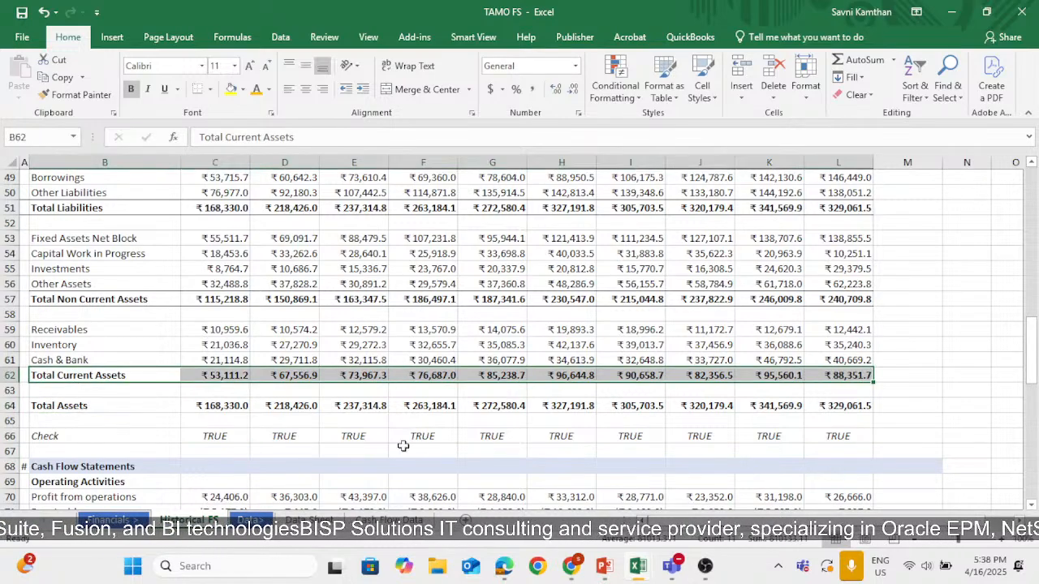
drag(74, 407, 814, 409)
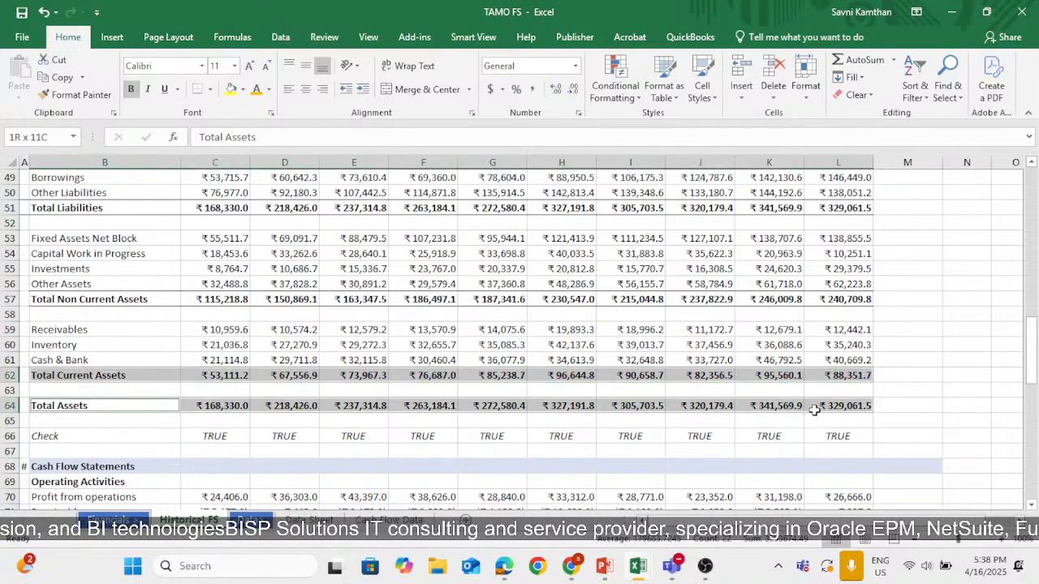
key(ctrl+1)
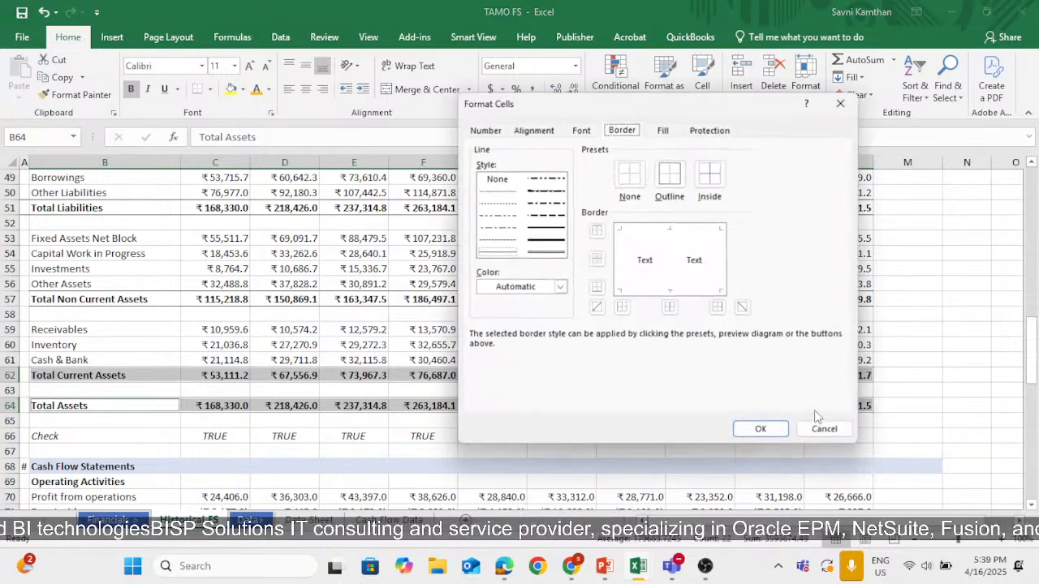
click(636, 233)
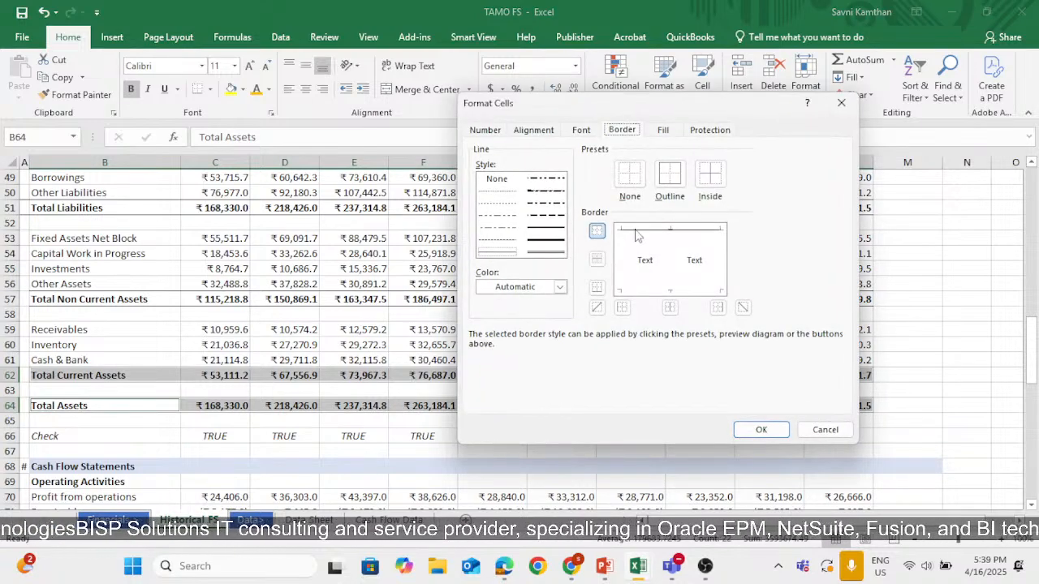
click(648, 293)
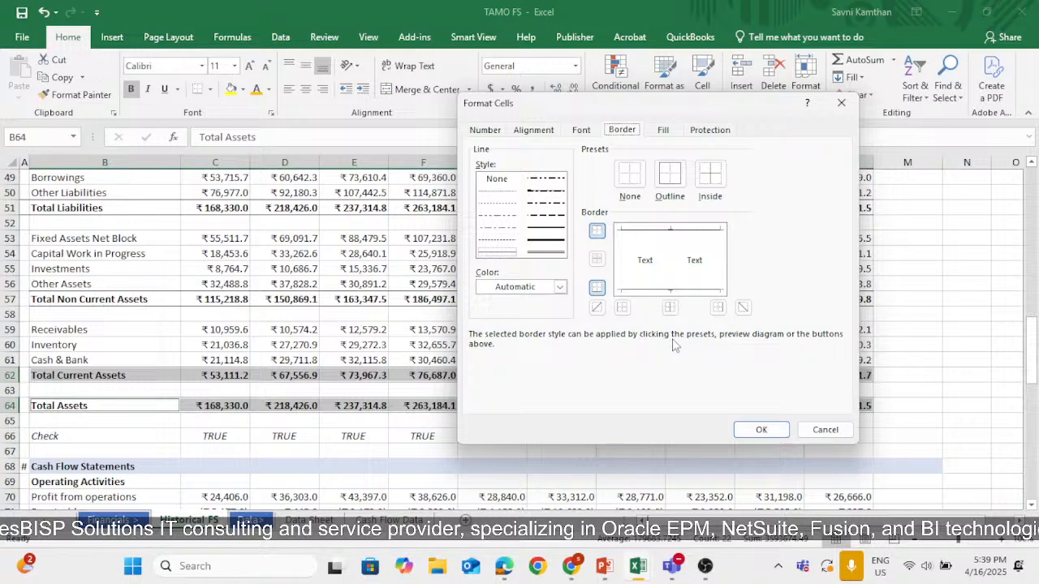
click(760, 430)
click(487, 436)
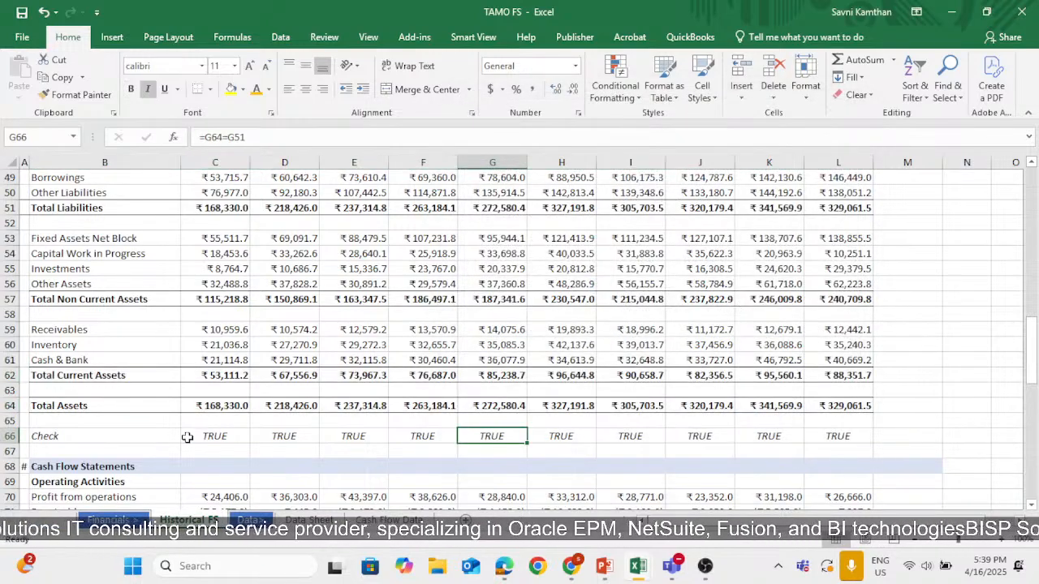
Inspect the balance check formula in C66, highlight the checks in C66:L66 and review the balance sheet above them.
click(217, 438)
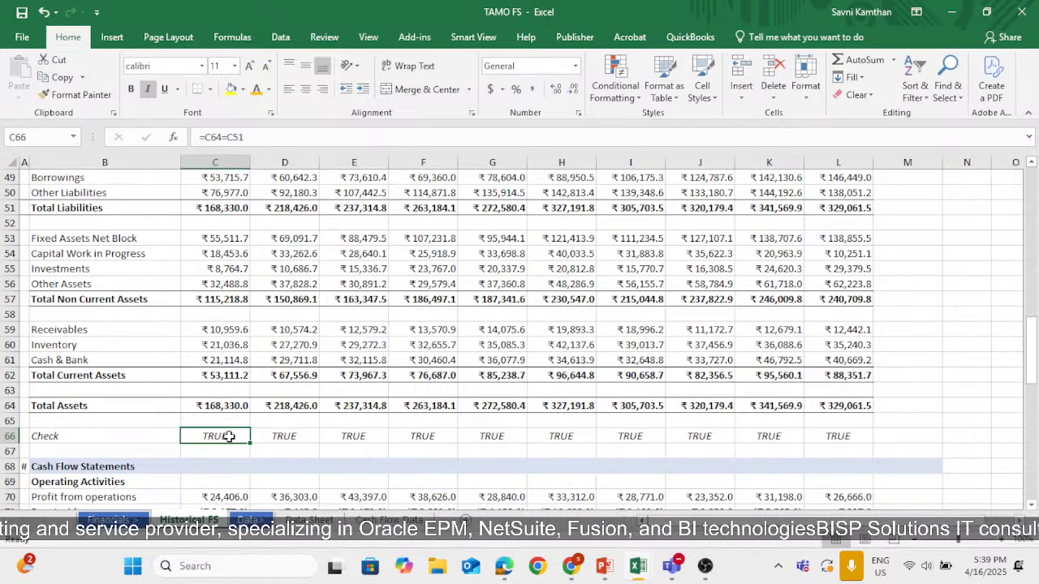
double_click(229, 437)
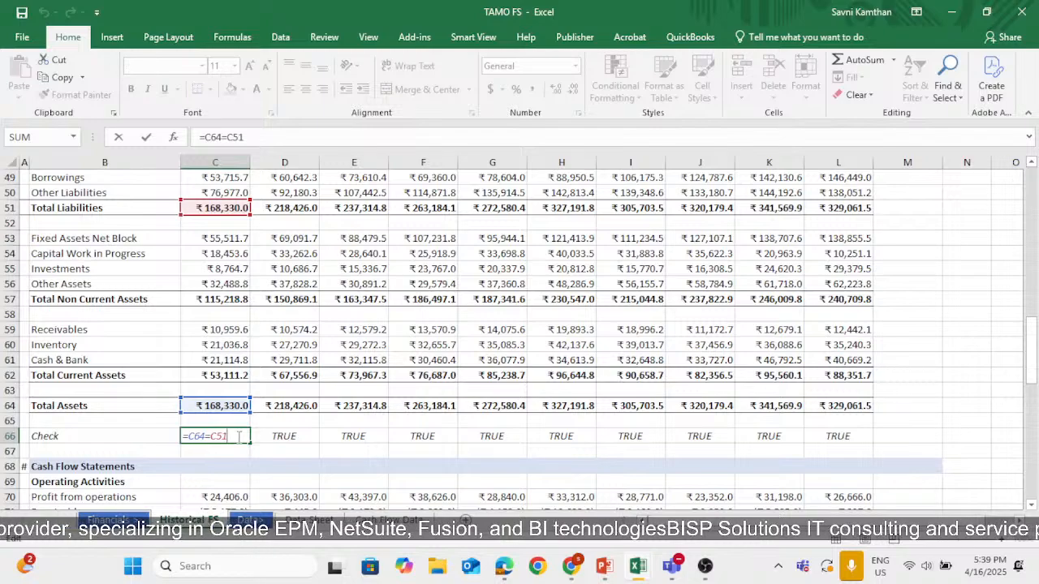
key(Return)
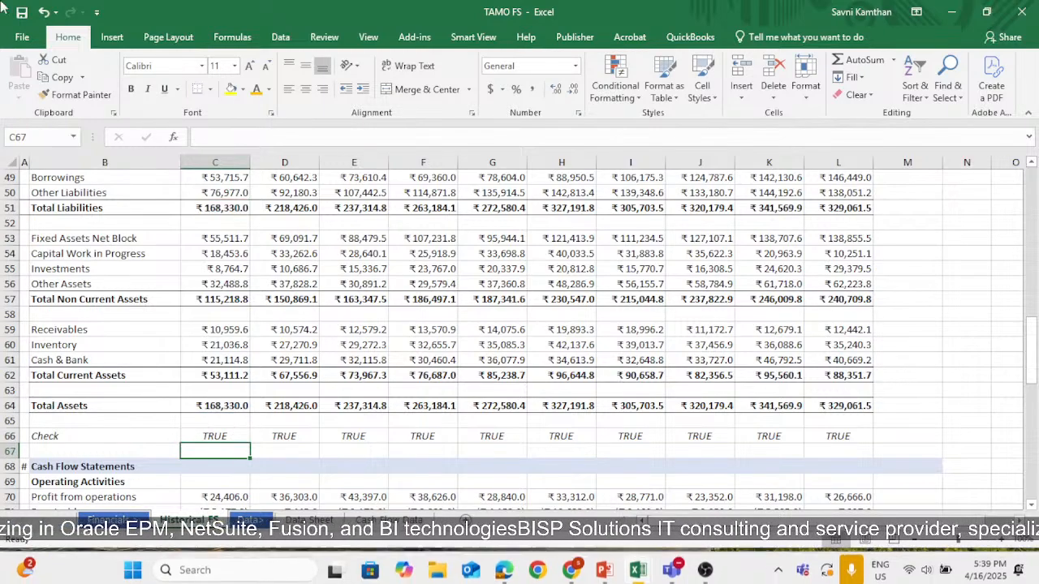
drag(218, 438, 819, 436)
scroll(491, 479, up, 4)
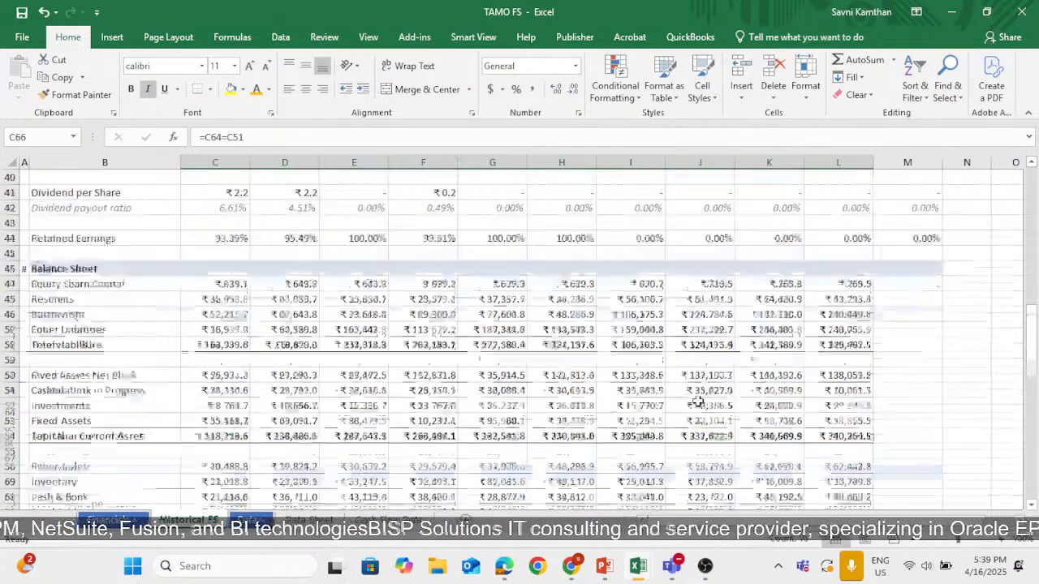
scroll(491, 479, down, 4)
scroll(497, 344, up, 3)
scroll(497, 344, down, 5)
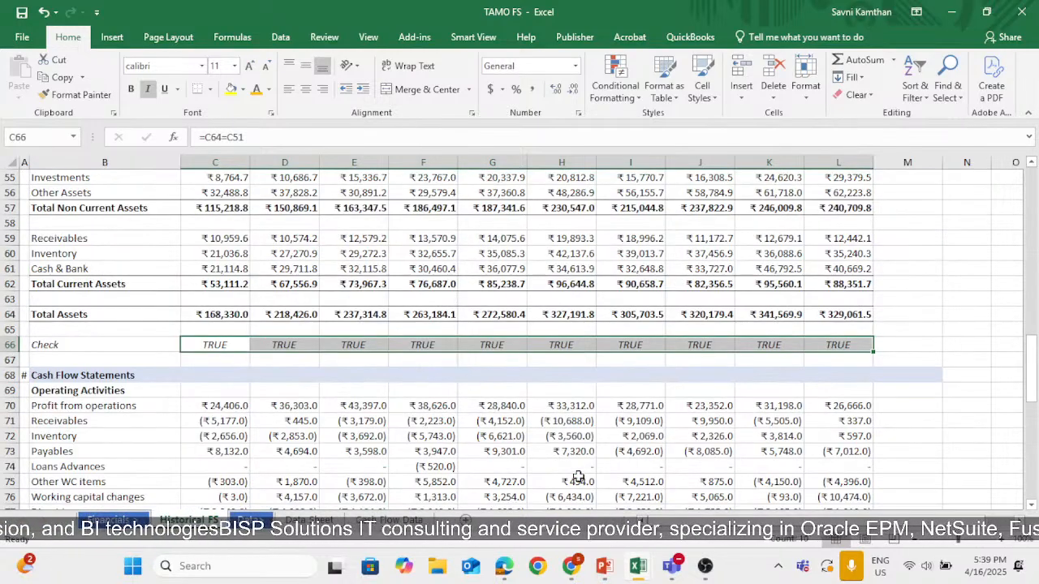
View the Cash Flow Data sheet, then switch to Chrome and find the Cash Flows table on Screener's Tata Motors page.
scroll(561, 487, down, 3)
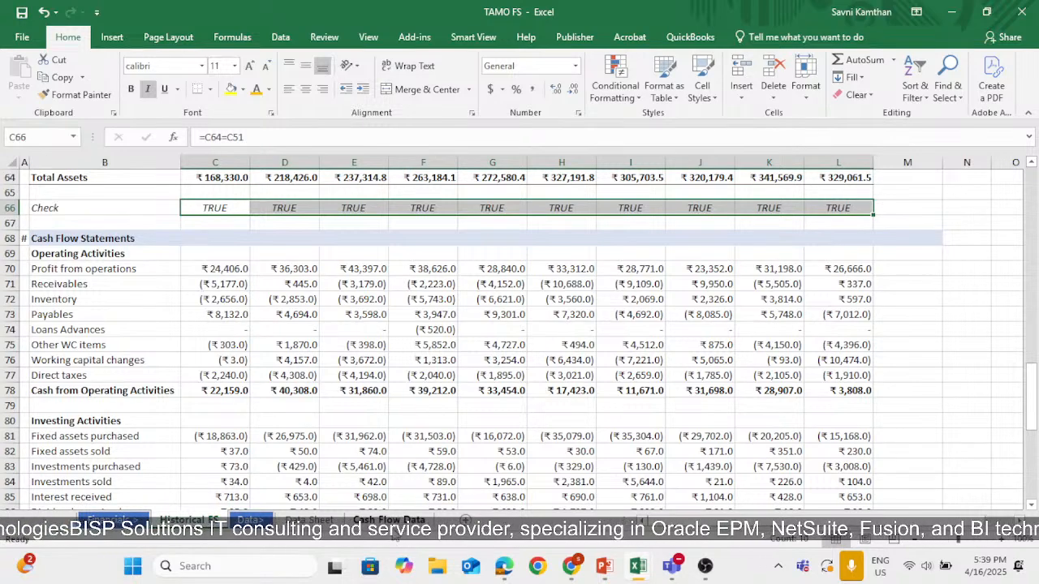
click(388, 519)
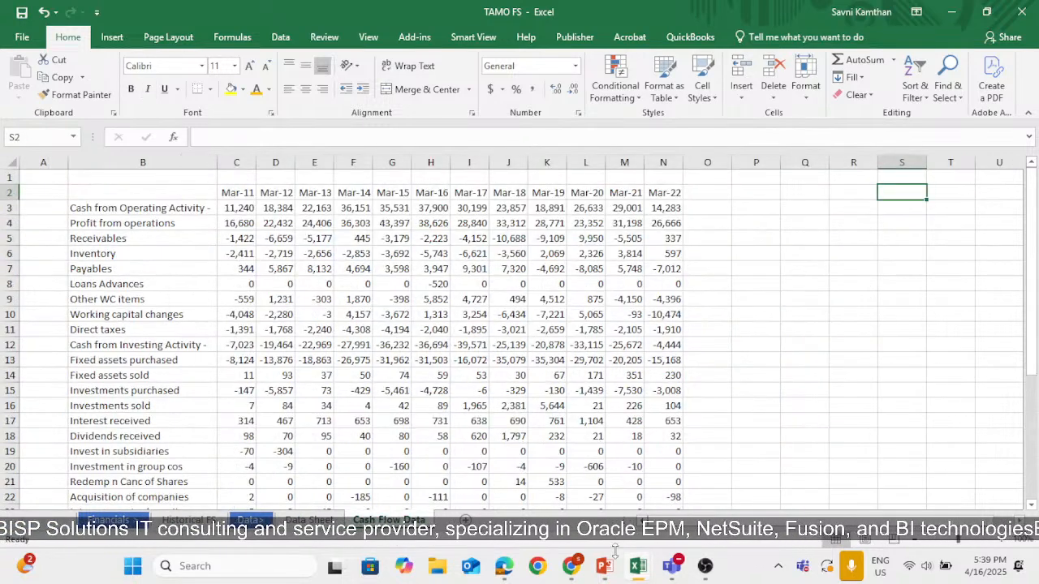
click(571, 565)
scroll(504, 314, down, 5)
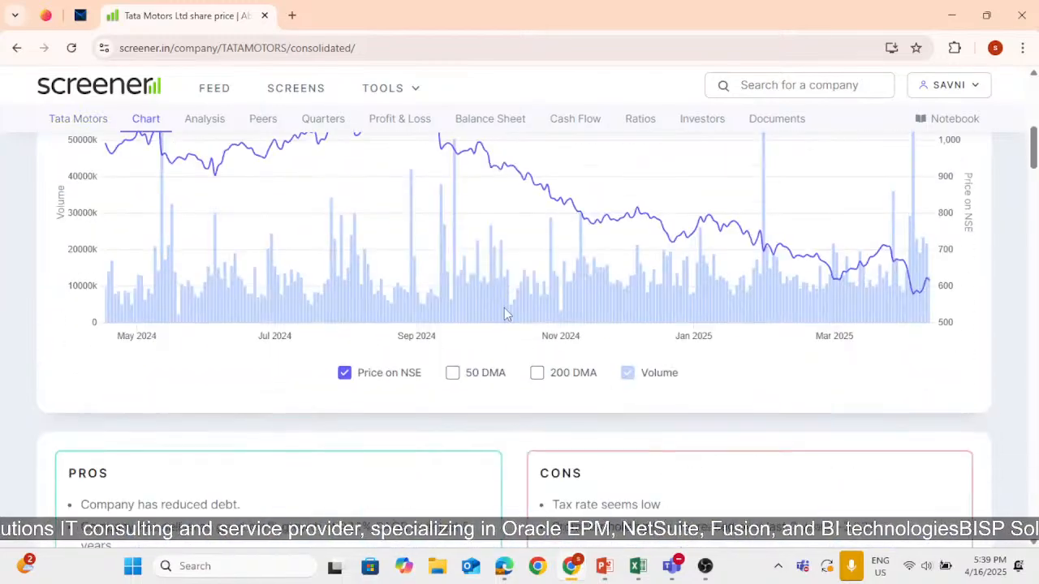
scroll(504, 307, down, 10)
scroll(504, 325, up, 3)
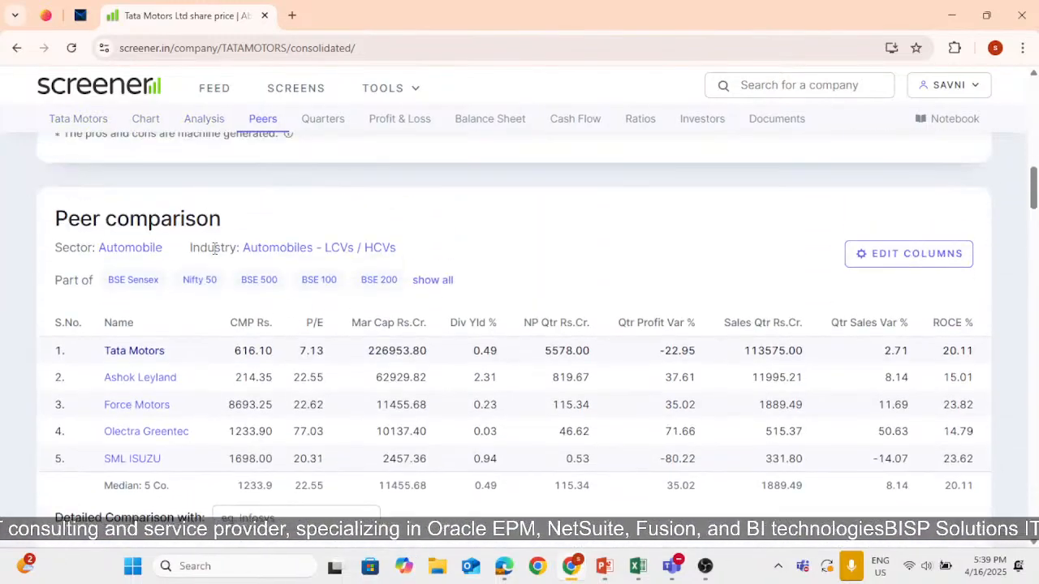
scroll(554, 330, down, 8)
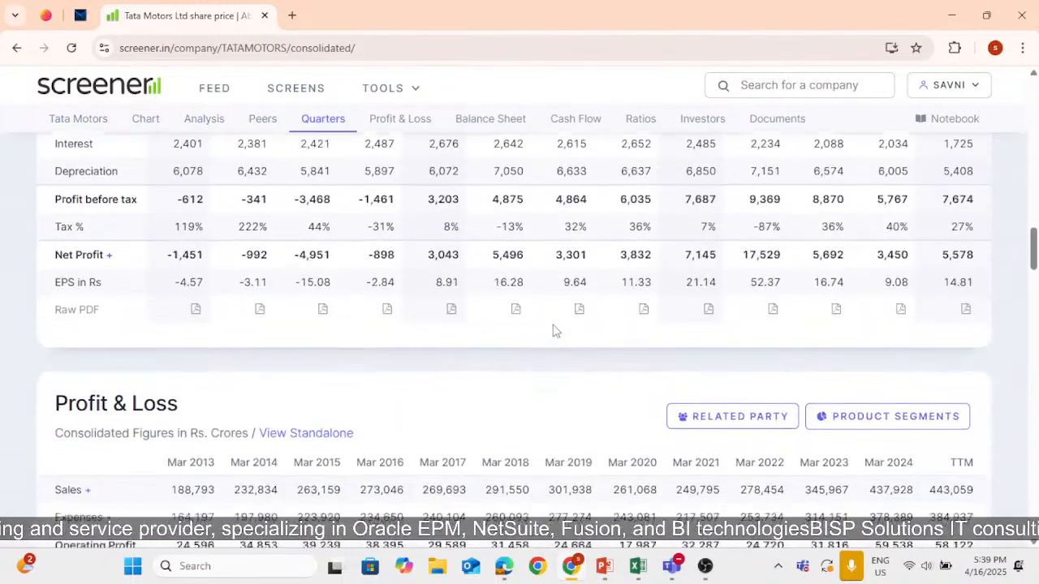
scroll(554, 330, down, 15)
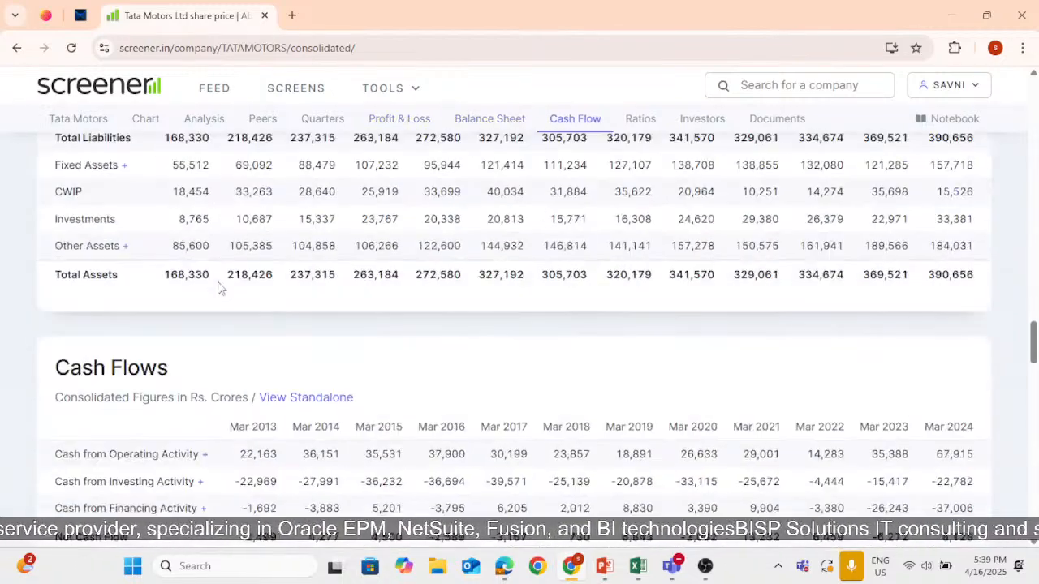
scroll(219, 288, down, 1)
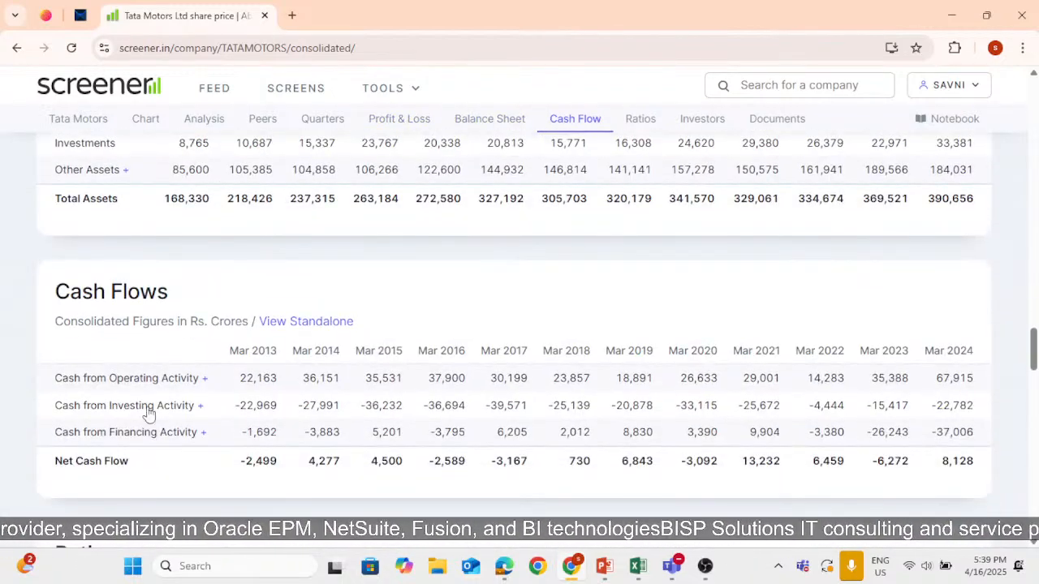
Expand the Operating, Investing and Financing Activity breakdowns in Screener's Cash Flows table.
click(204, 379)
scroll(219, 418, down, 3)
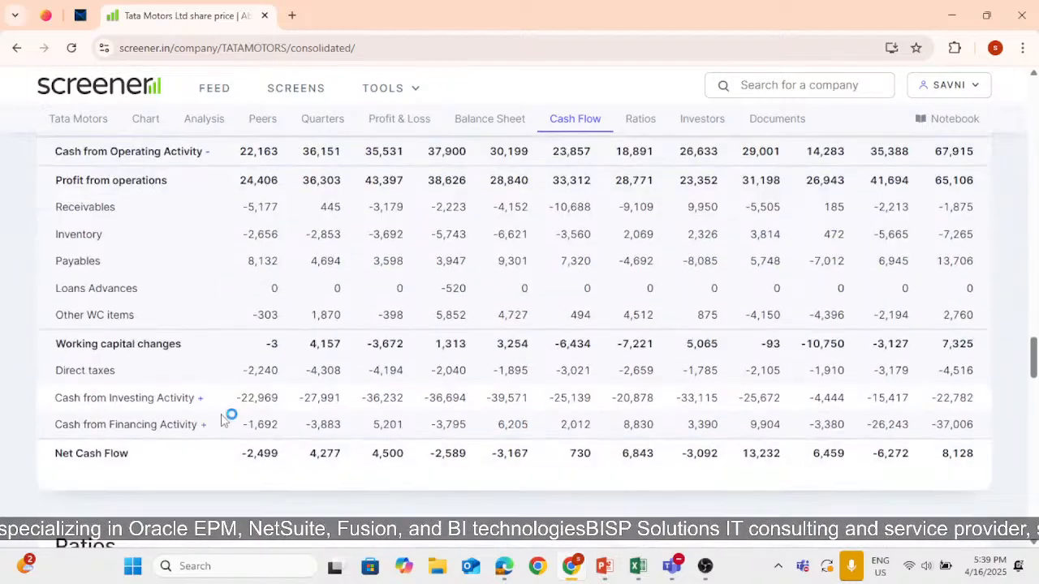
click(202, 399)
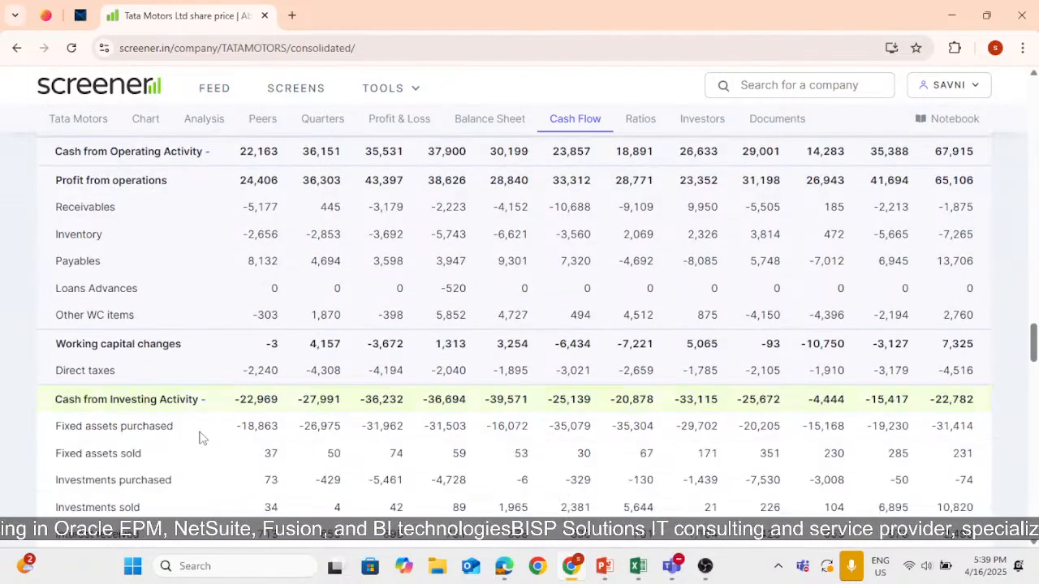
scroll(201, 438, down, 5)
click(207, 338)
scroll(220, 365, down, 5)
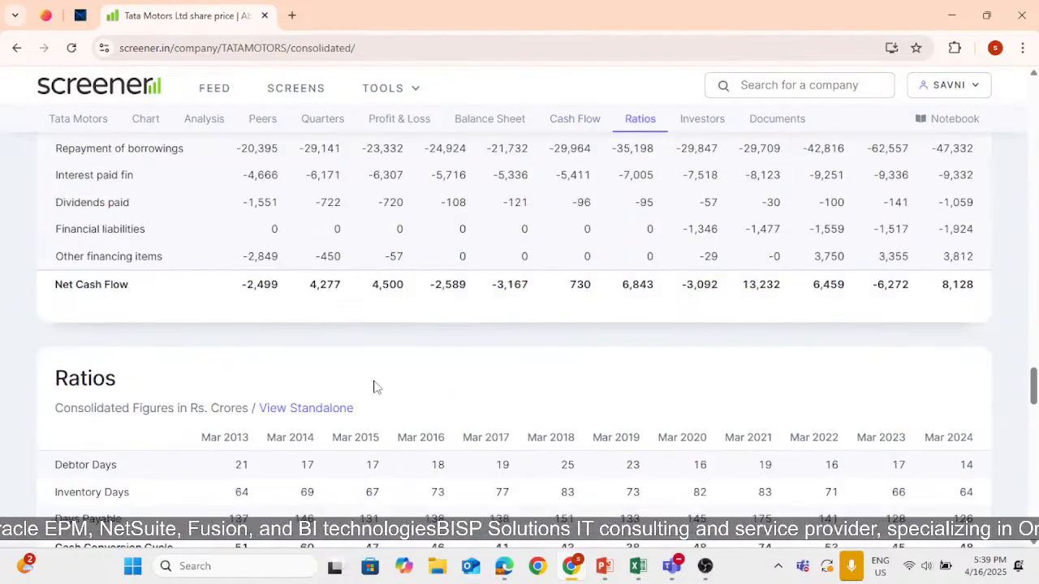
Highlight the expanded Cash Flows table on the Screener page down through the Net Cash Flow row.
scroll(373, 387, up, 10)
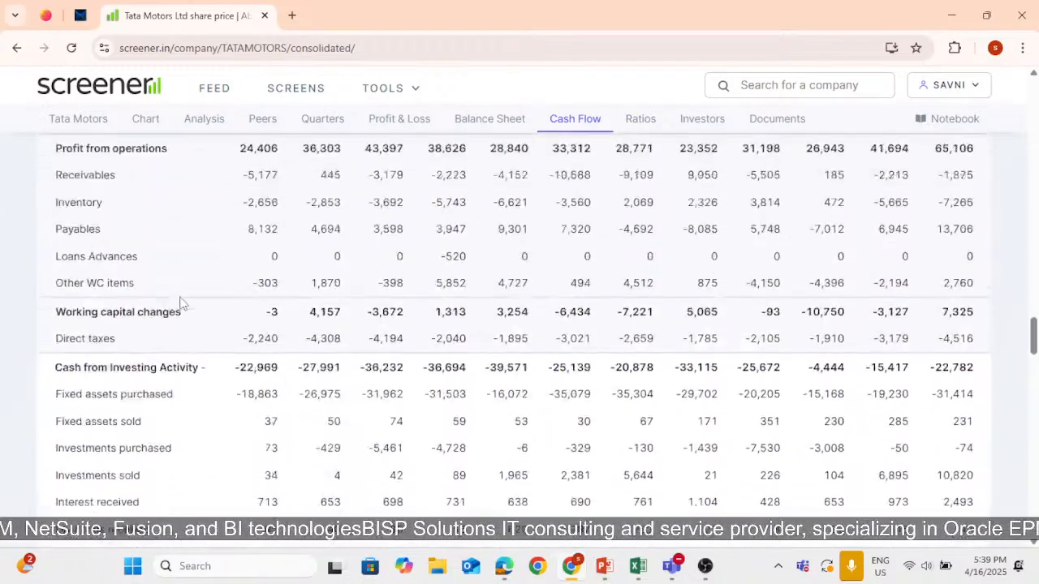
scroll(181, 302, up, 4)
drag(230, 426, 973, 244)
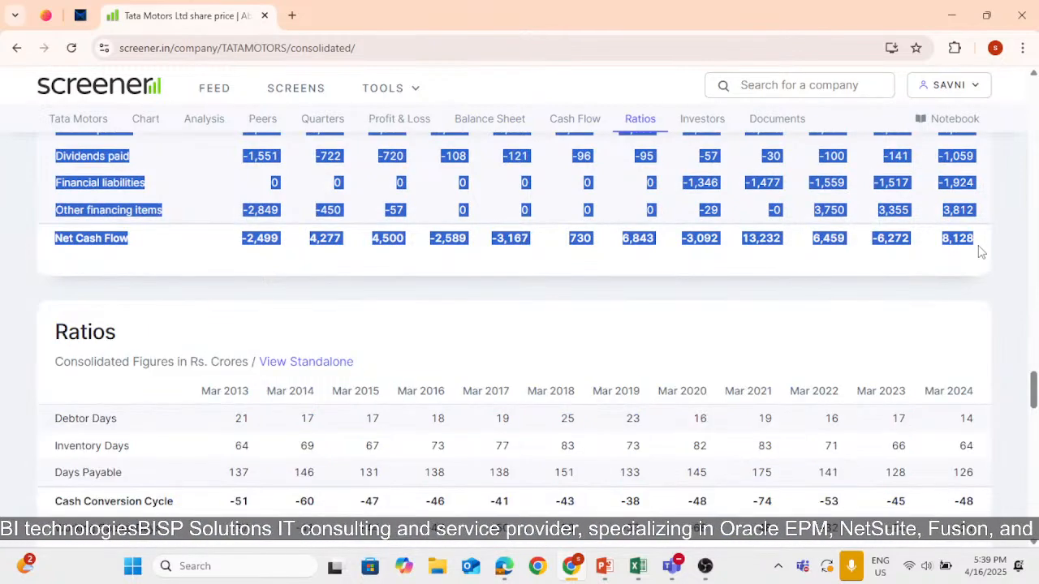
Switch back to the TAMO FS workbook in Excel and highlight the Mar-11 to Mar-22 cash flow table on Cash Flow Data.
key(super)
key(alt+Tab)
key(alt+Tab)
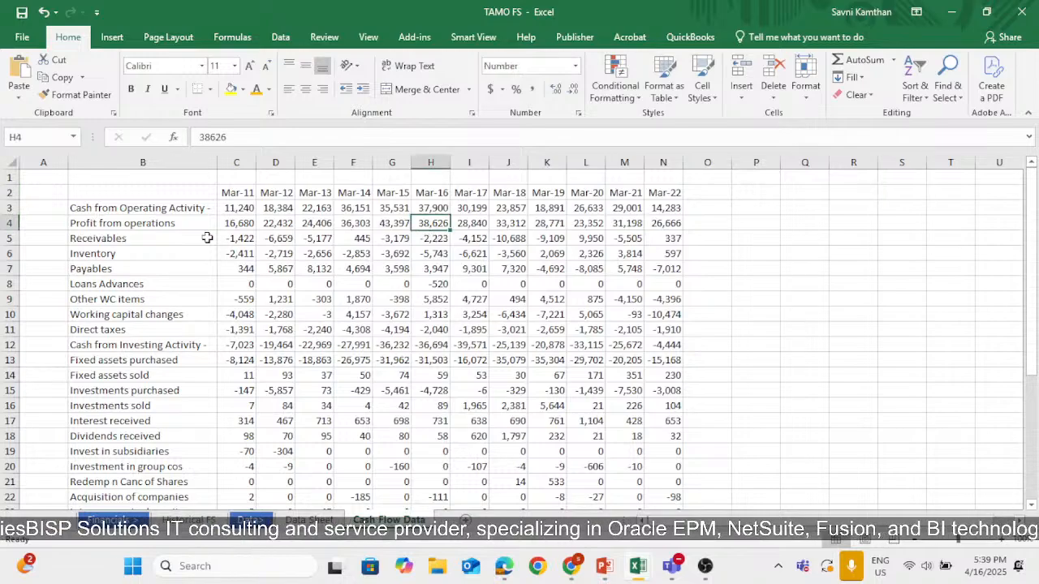
drag(171, 193, 677, 503)
click(693, 375)
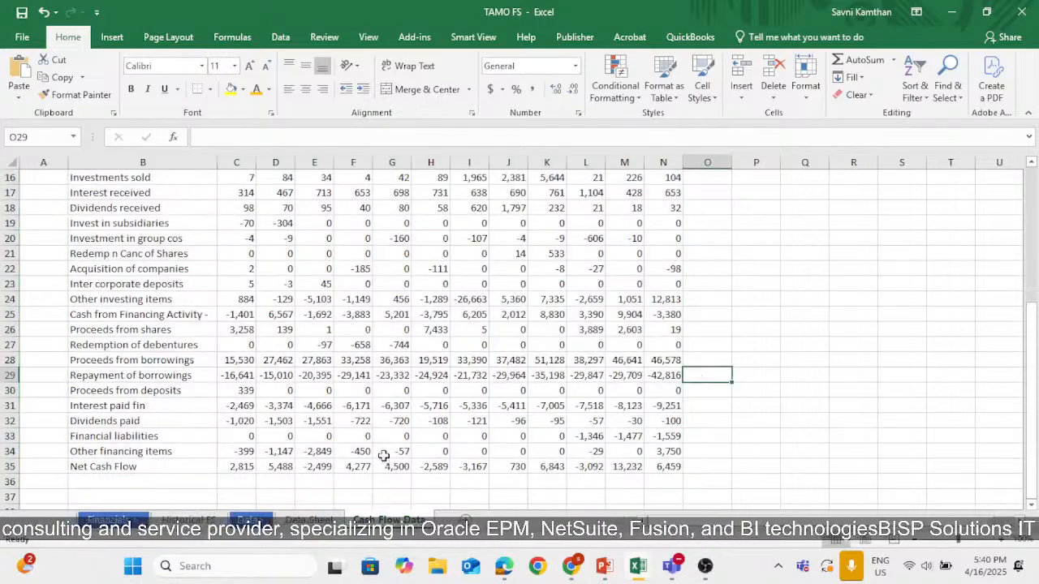
scroll(383, 456, up, 5)
drag(150, 193, 682, 495)
scroll(560, 389, up, 5)
click(692, 286)
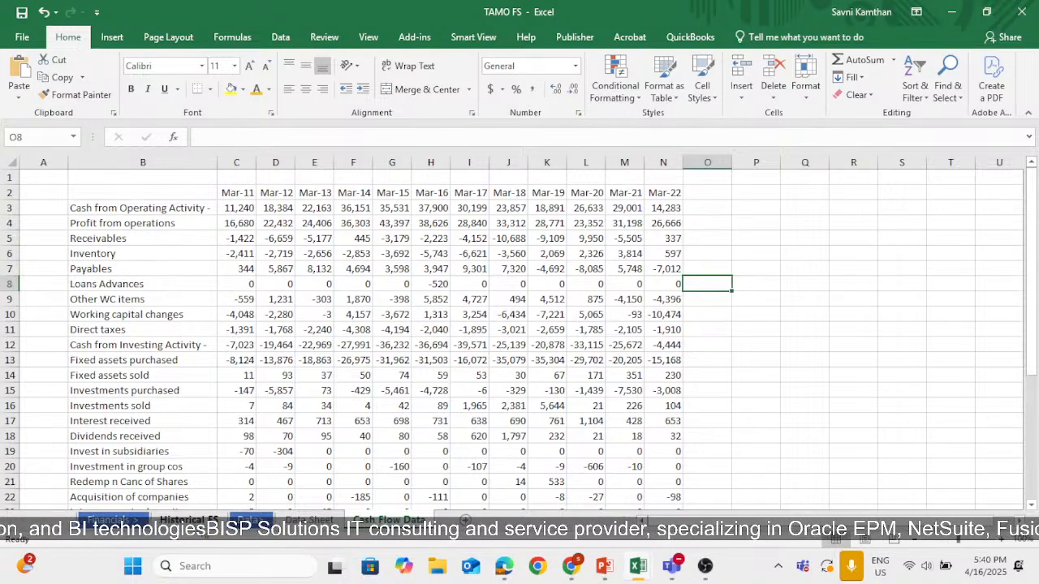
Return to Historical FS and examine the Operating, Investing and Financing Activities sections of the cash flow statement.
click(188, 519)
scroll(318, 375, down, 1)
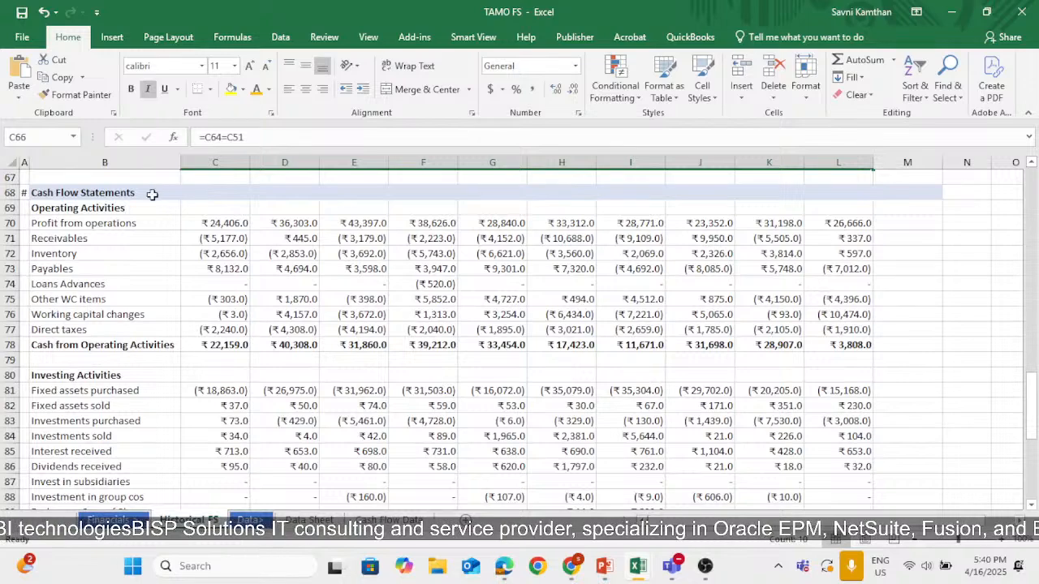
click(103, 211)
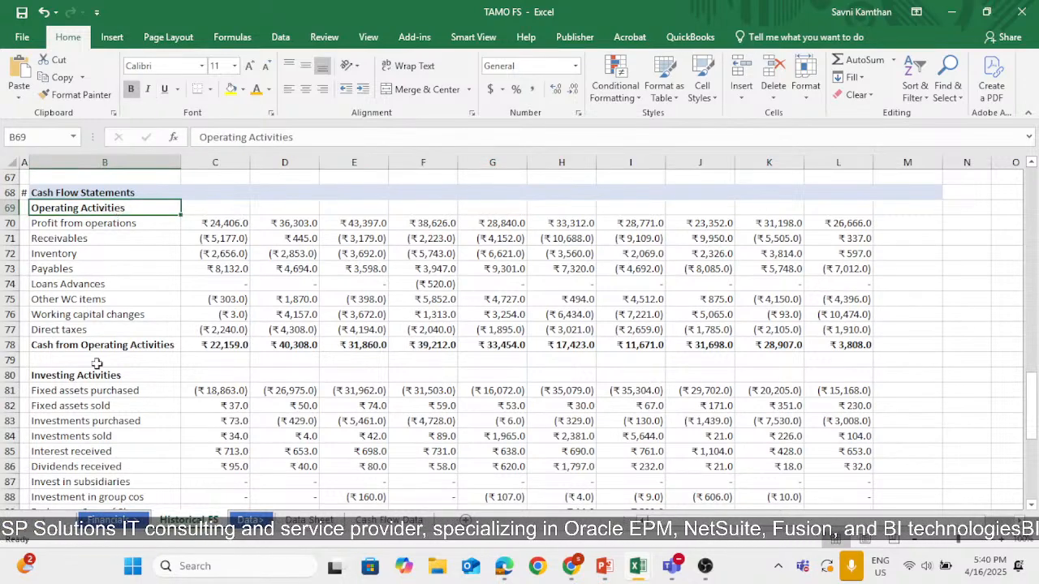
click(89, 391)
scroll(73, 349, down, 7)
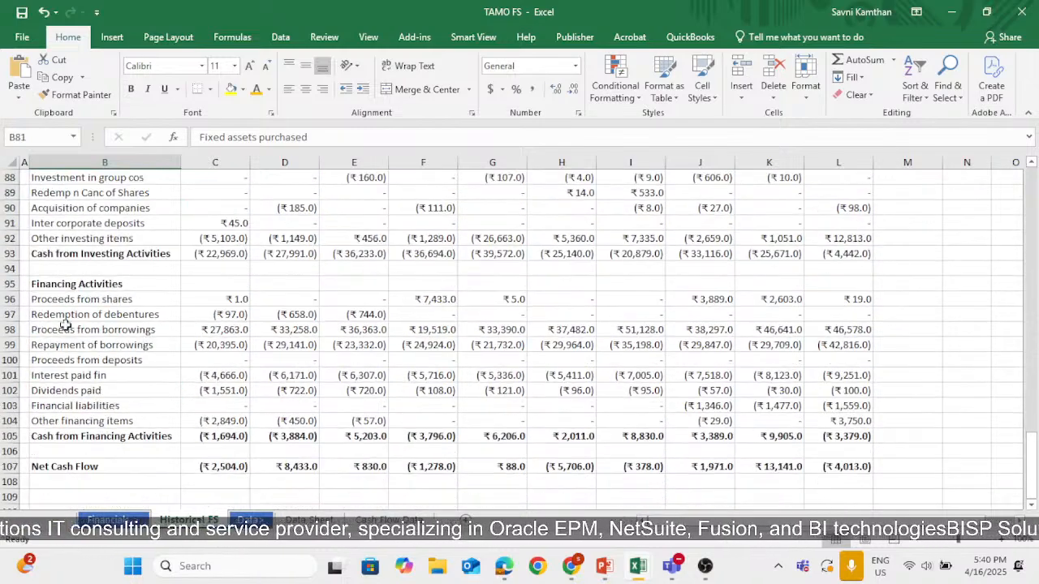
click(73, 283)
scroll(199, 422, up, 4)
scroll(201, 436, down, 4)
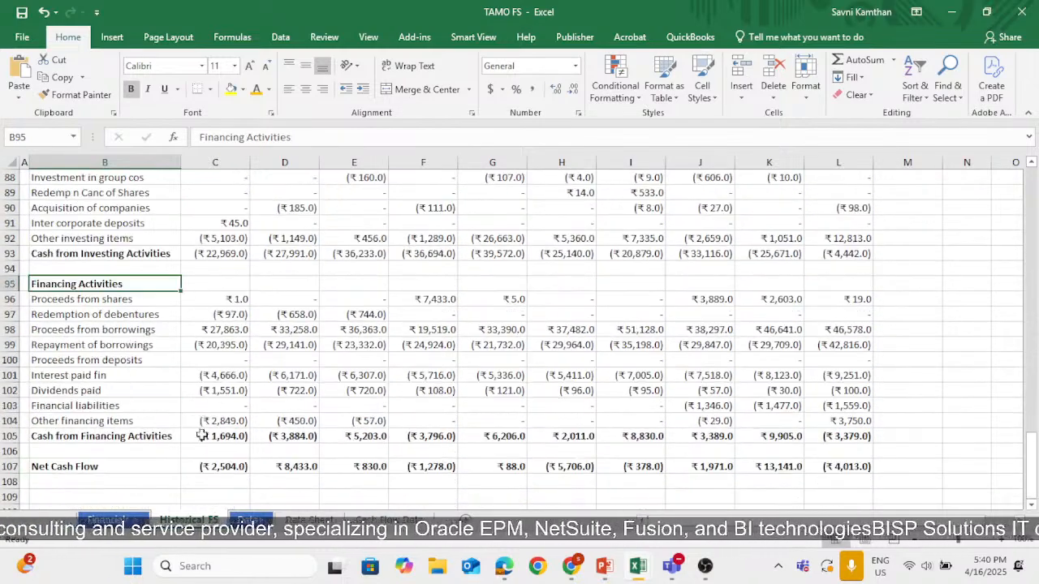
Highlight the Net Cash Flow row, B107:L107, and inspect the Other investing items formula in I92.
drag(106, 469, 843, 467)
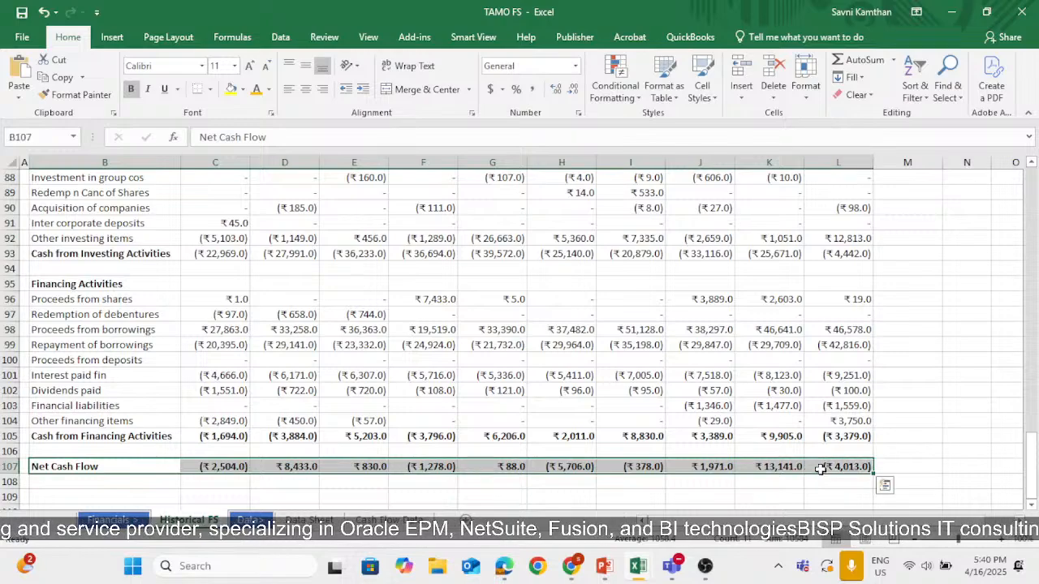
click(602, 235)
scroll(100, 373, up, 6)
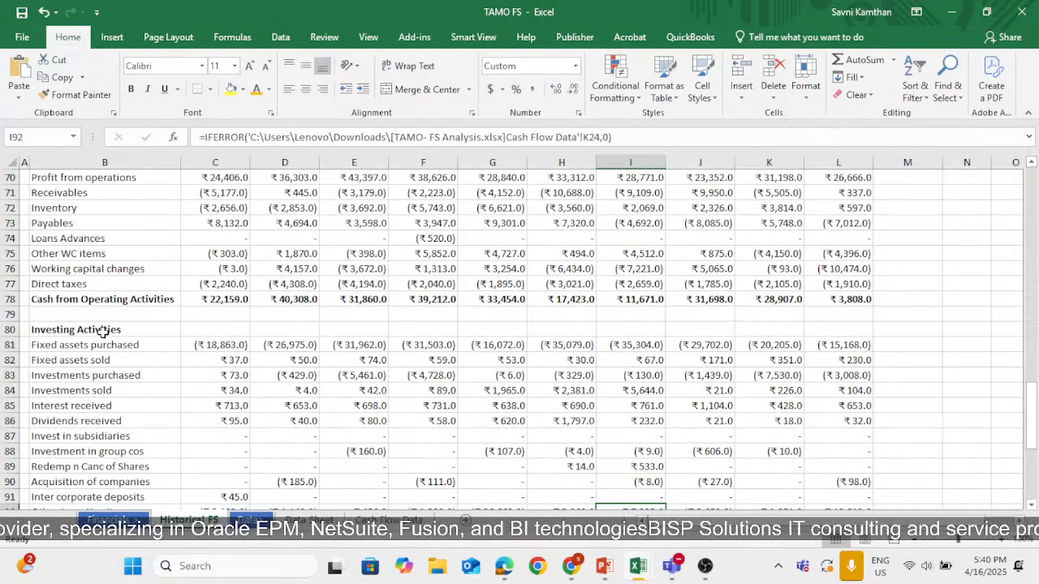
Return to the Operating Activities section and inspect the Profit from operations formula in C70.
scroll(75, 312, up, 3)
click(108, 316)
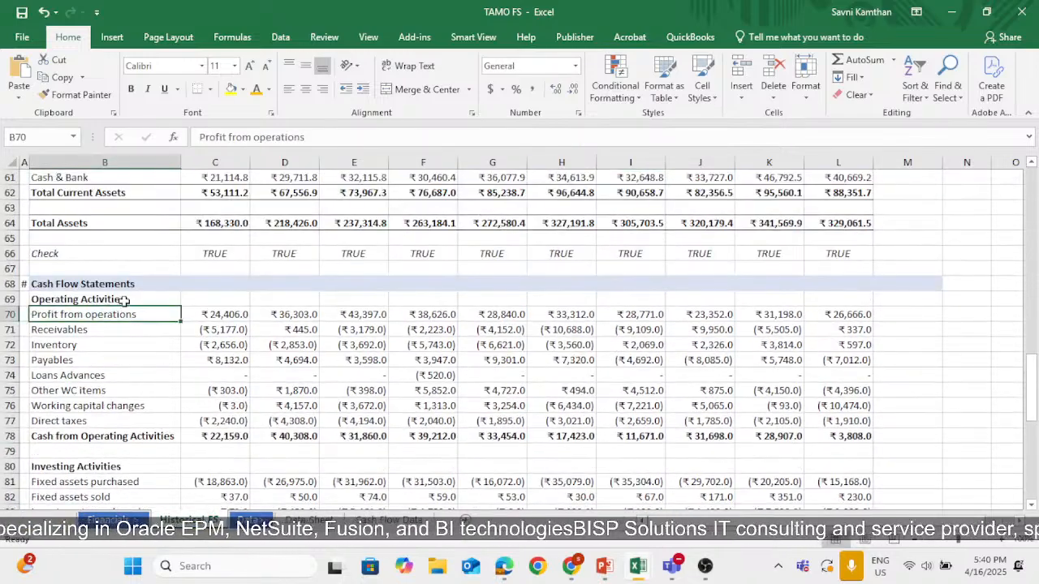
click(124, 301)
click(209, 318)
click(210, 317)
Review the source rows on Cash Flow Data down to Net Cash Flow, and return to Historical FS.
click(382, 520)
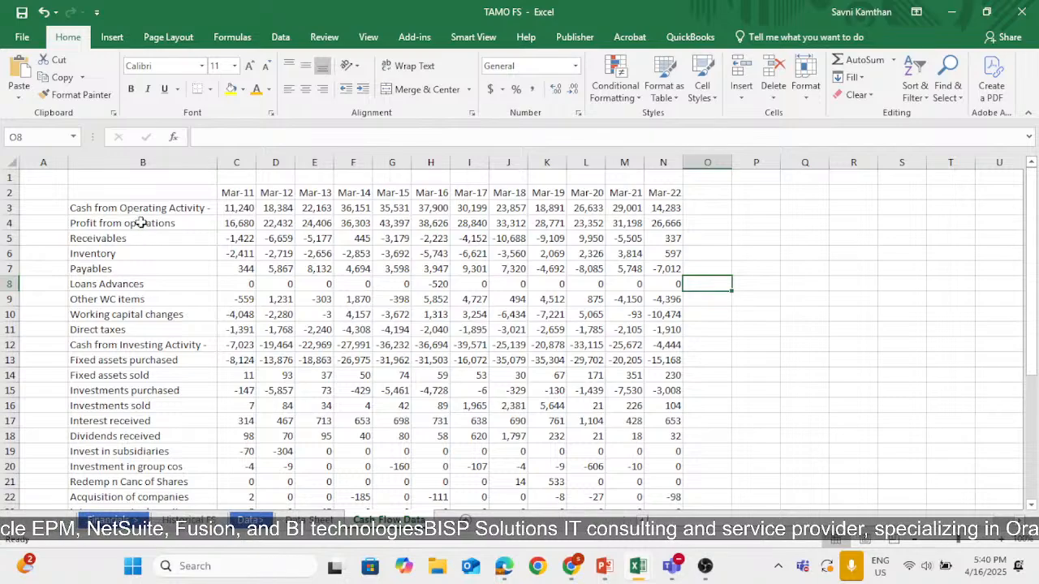
scroll(151, 301, down, 5)
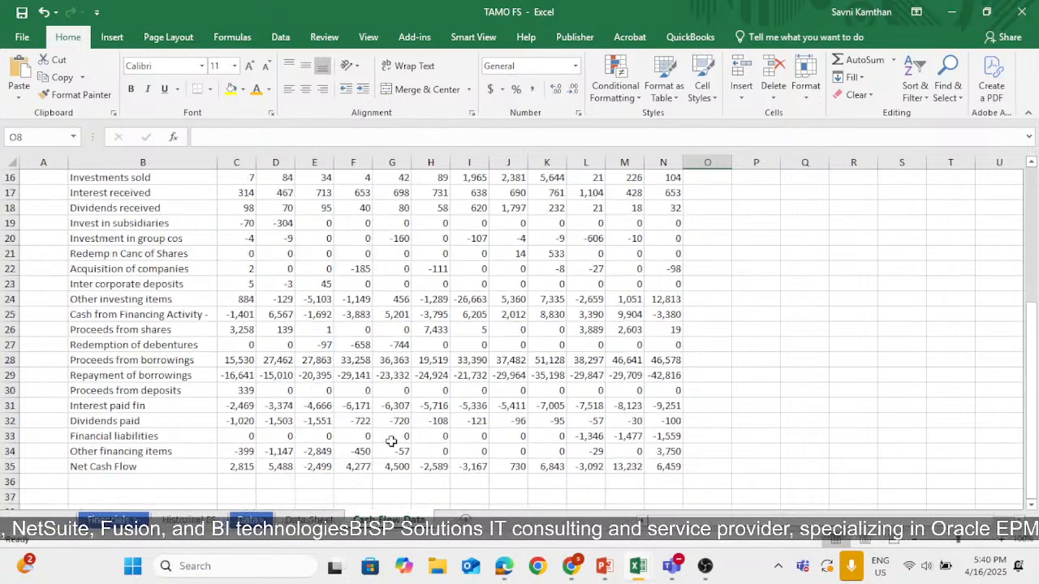
scroll(151, 467, up, 5)
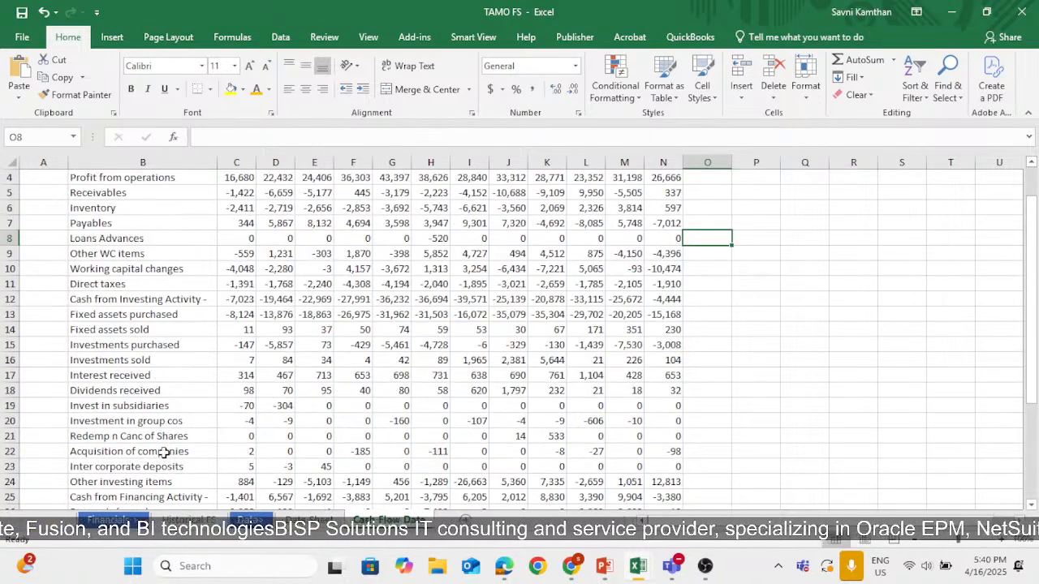
click(188, 520)
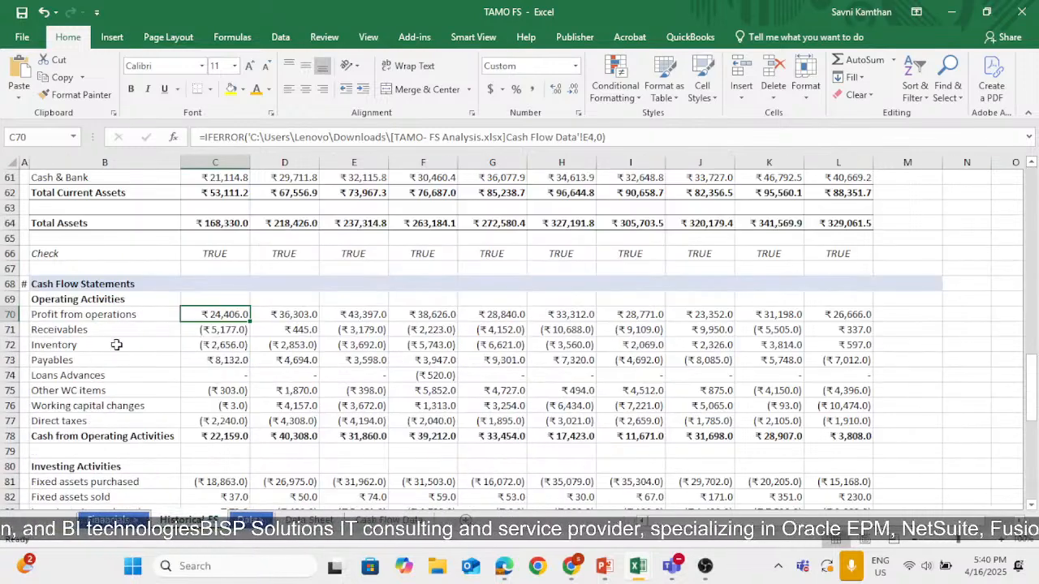
Go through the Operating Activities line items in column B one by one, from Profit from operations to Direct taxes.
click(98, 313)
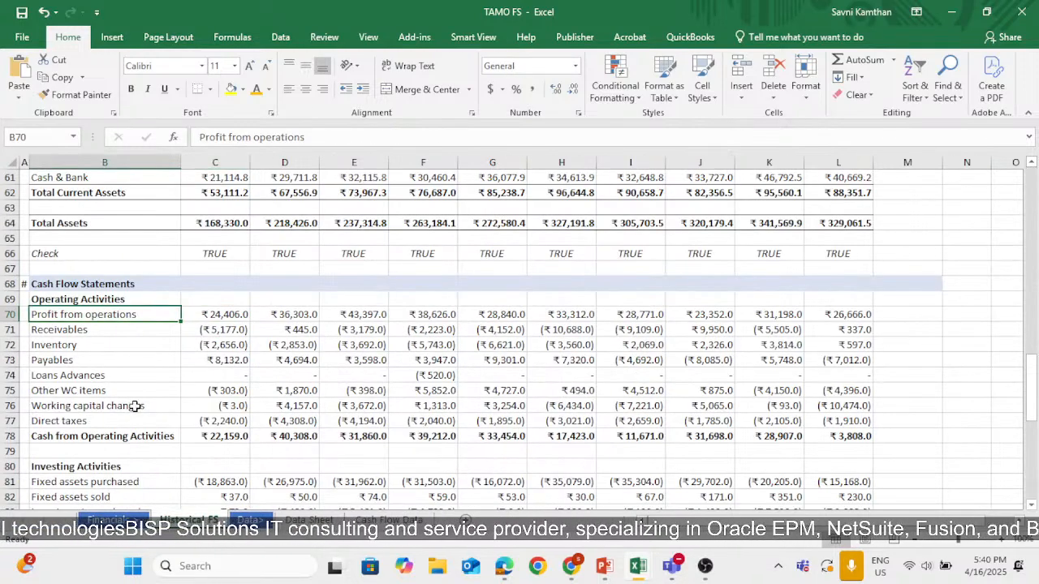
click(74, 301)
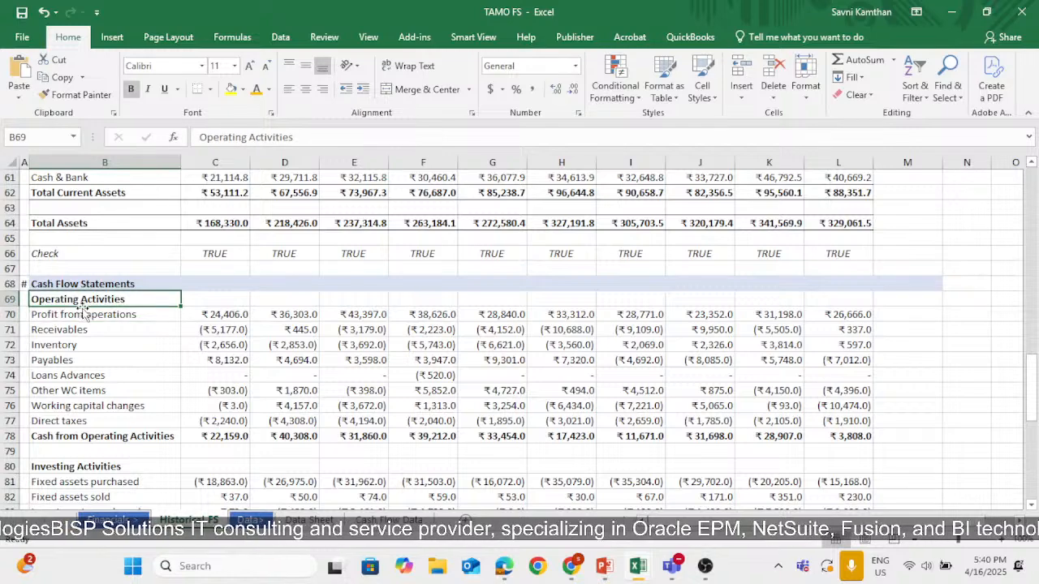
click(95, 319)
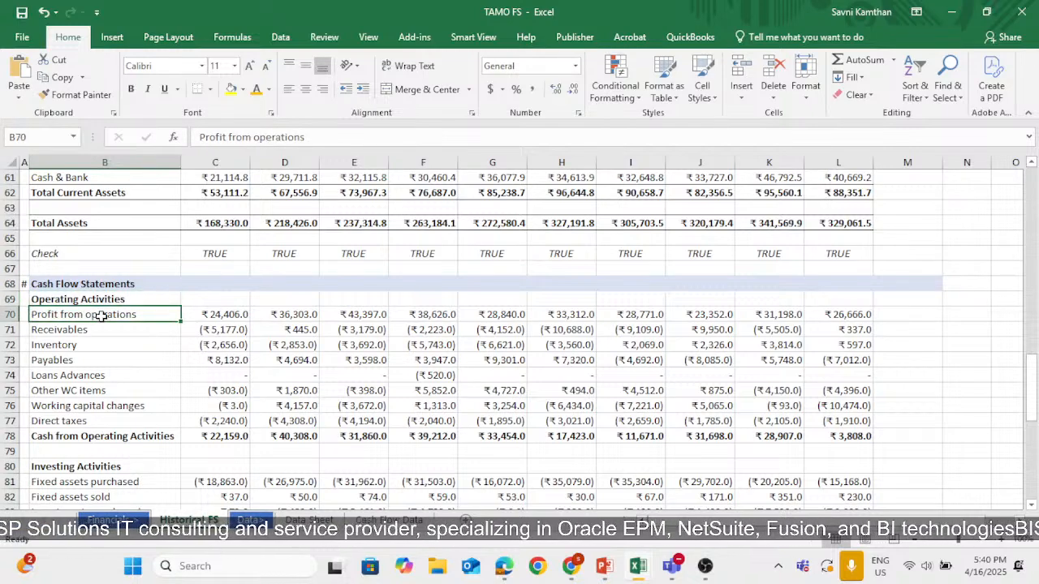
click(102, 329)
click(102, 348)
click(104, 361)
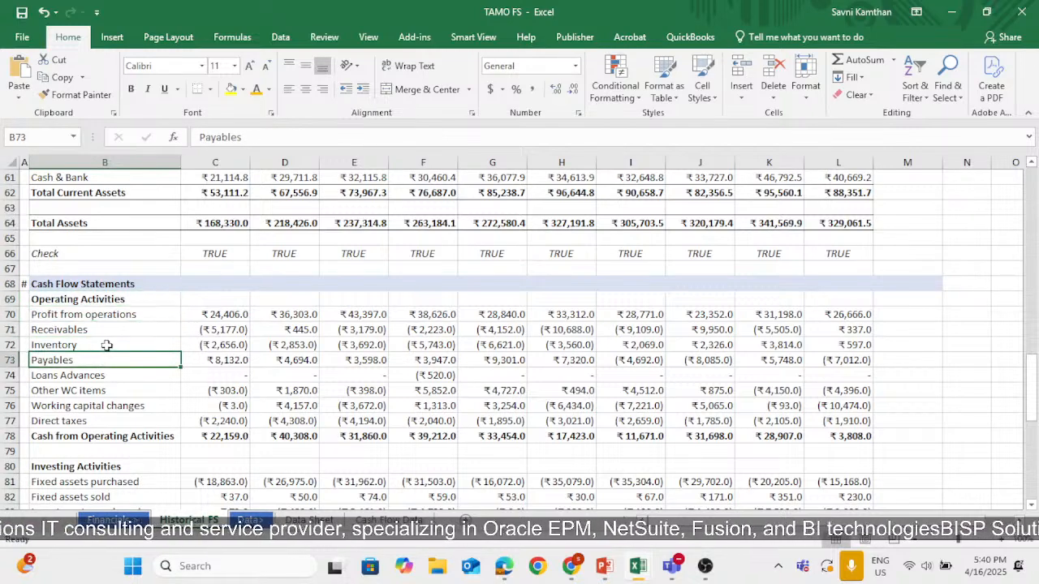
click(103, 346)
click(109, 374)
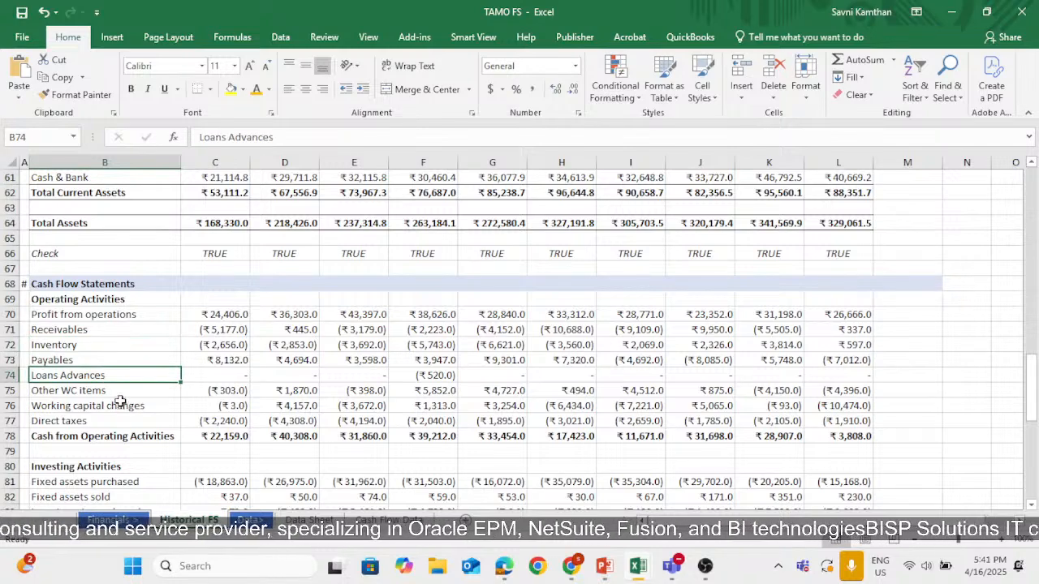
click(113, 391)
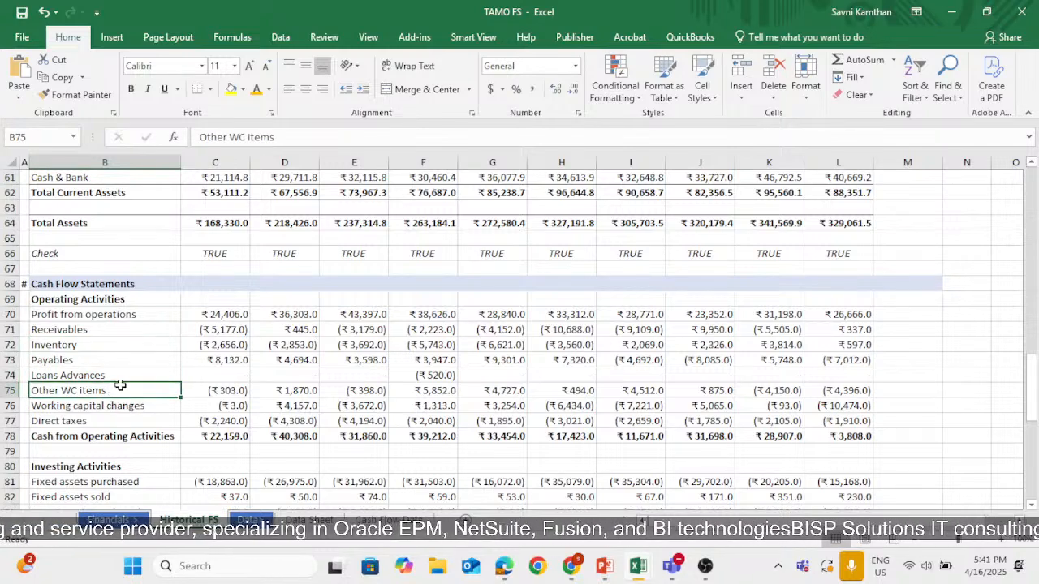
click(134, 408)
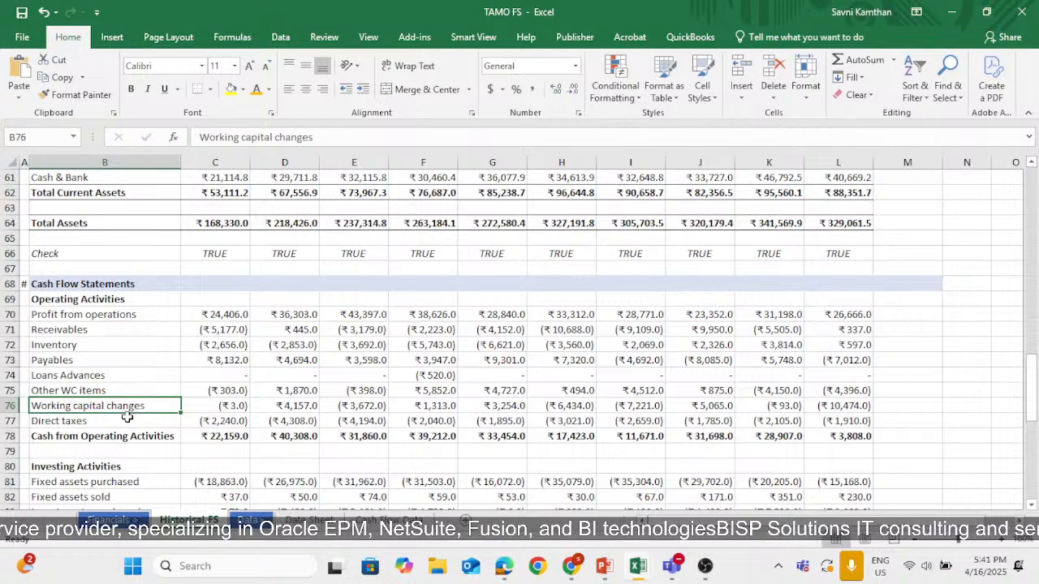
click(126, 420)
Highlight the operating cash flow figures, inspect the total formula in F78, and select the Cash from Operating Activities row, B78:L78.
drag(117, 315, 826, 430)
click(411, 434)
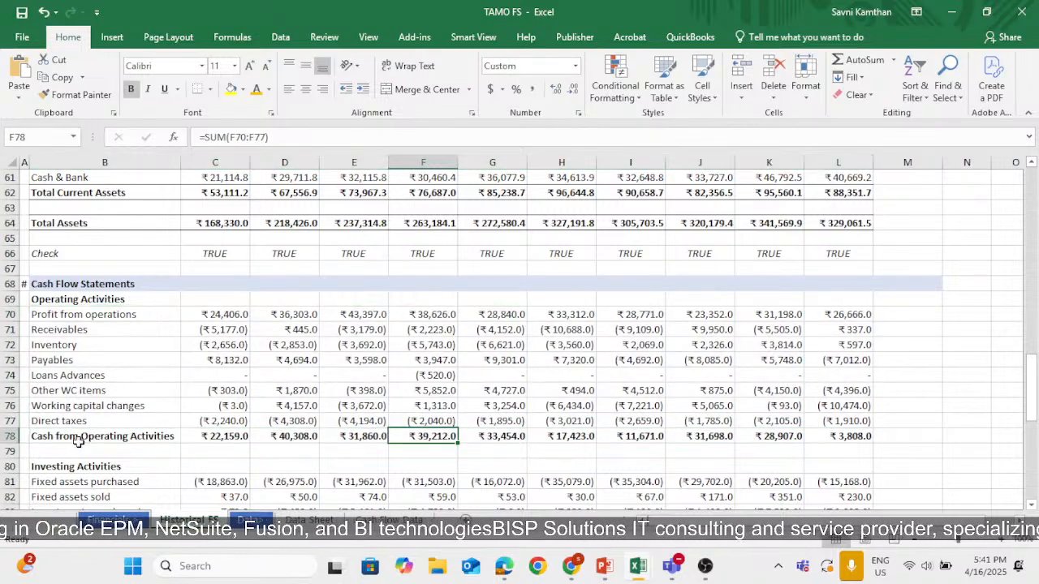
drag(94, 438, 768, 442)
drag(816, 441, 816, 441)
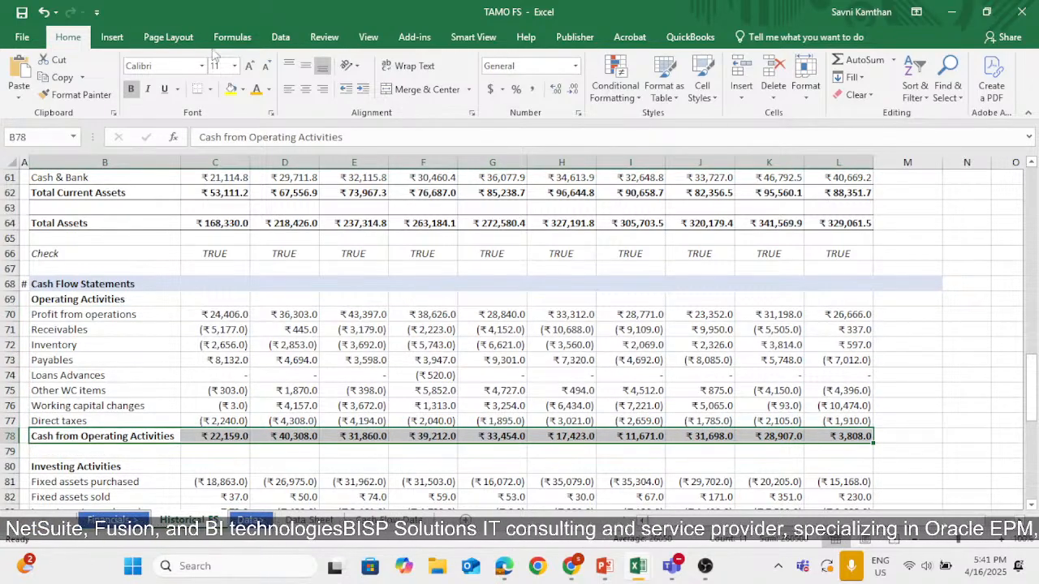
Highlight the Investing Activities block, B81:L93, and inspect the Investment in group cos formula in G88.
scroll(357, 398, down, 3)
click(122, 344)
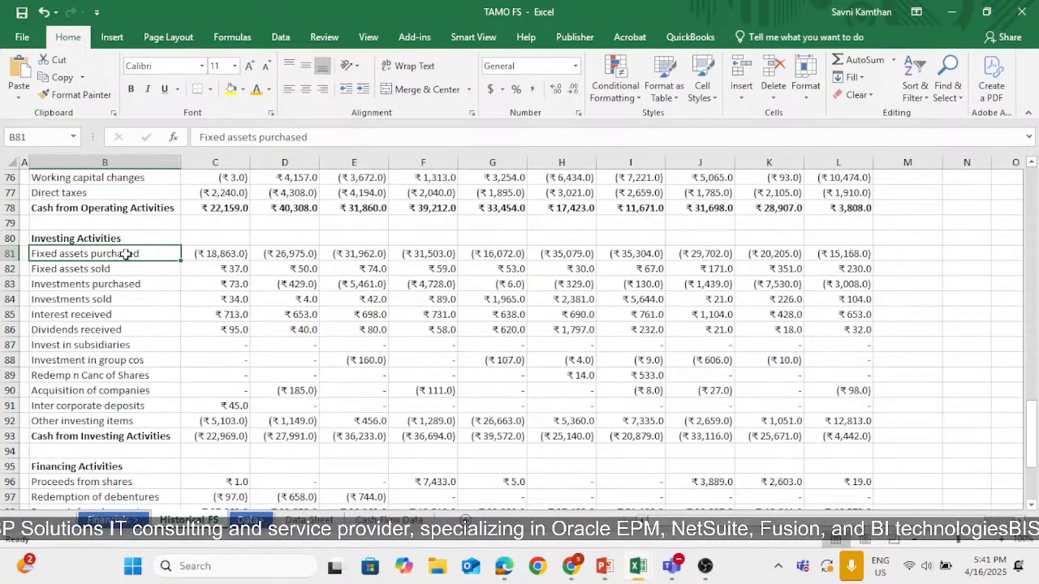
drag(132, 256, 833, 436)
click(519, 360)
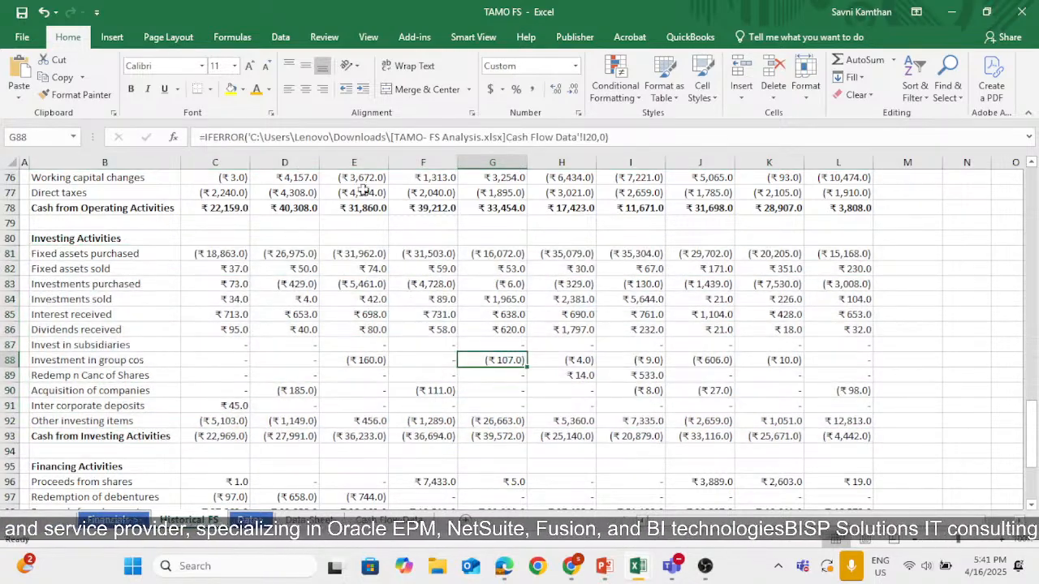
Check Cash Flow Data, return to Historical FS, and highlight the Cash from Investing Activities row, B93:L93.
click(308, 520)
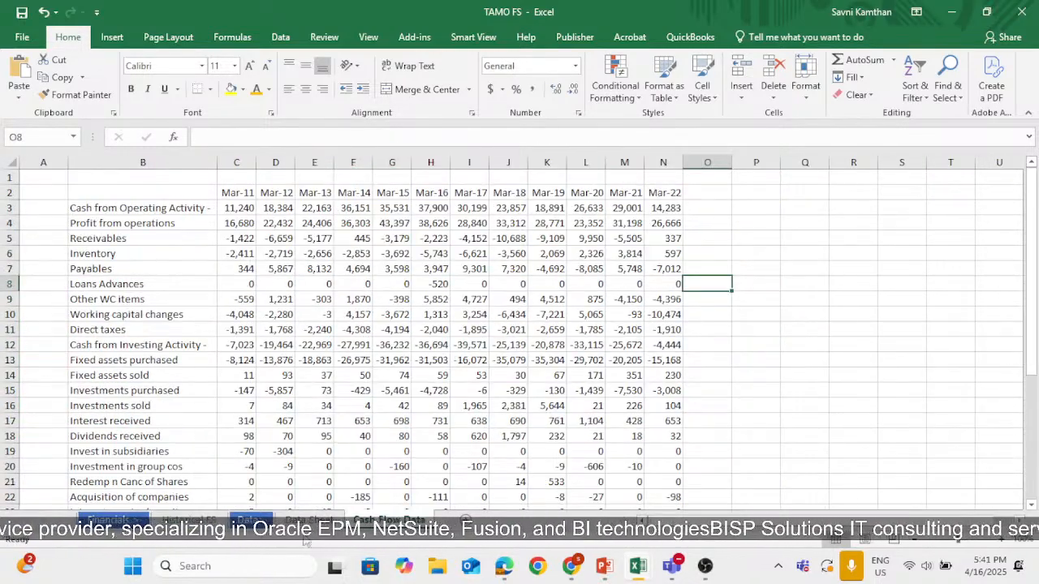
click(389, 520)
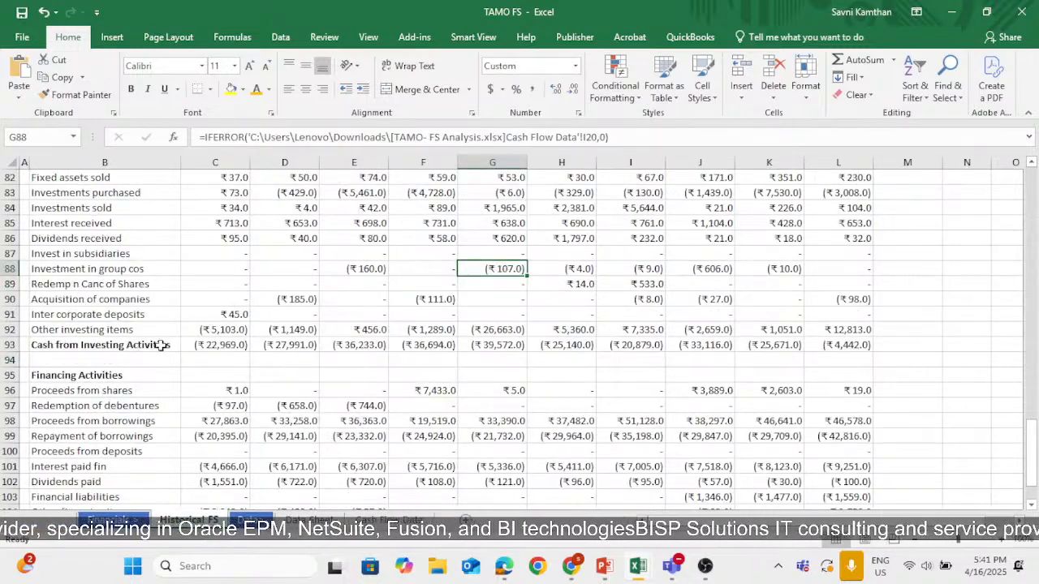
drag(157, 345, 876, 350)
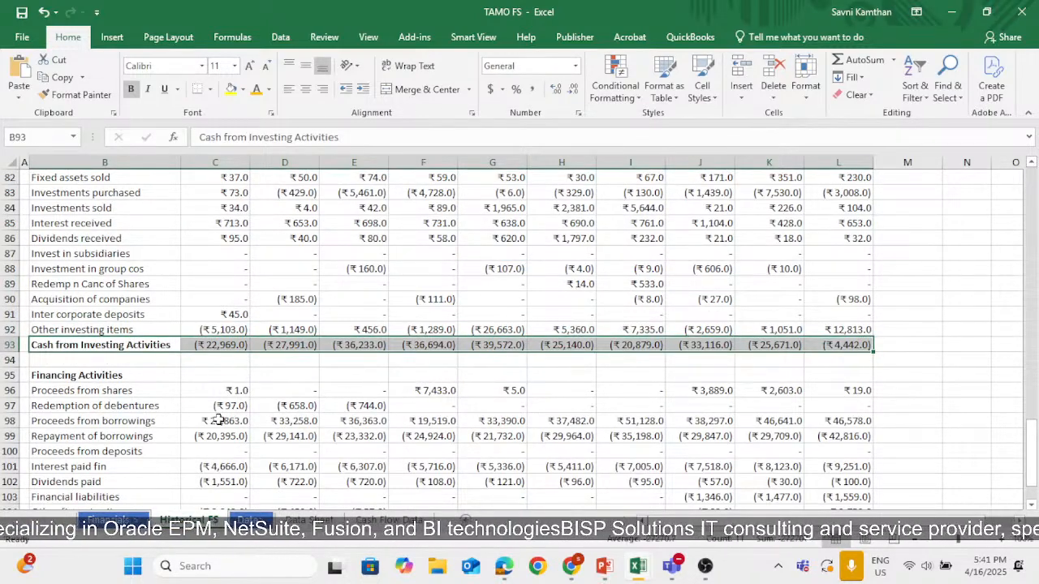
Select the Financing Activities heading and highlight its items and total in B96:L105.
scroll(195, 422, down, 2)
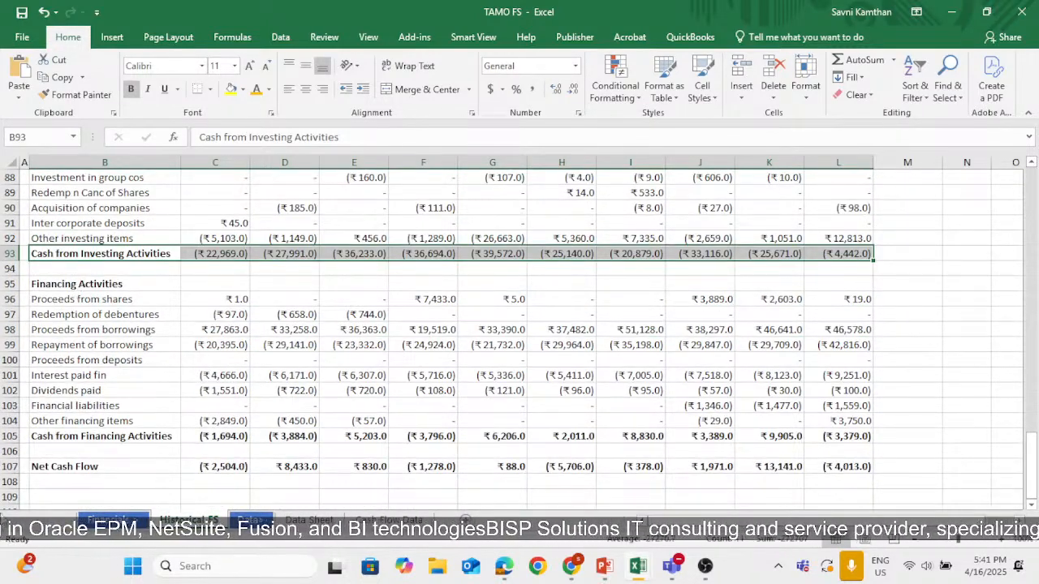
click(134, 284)
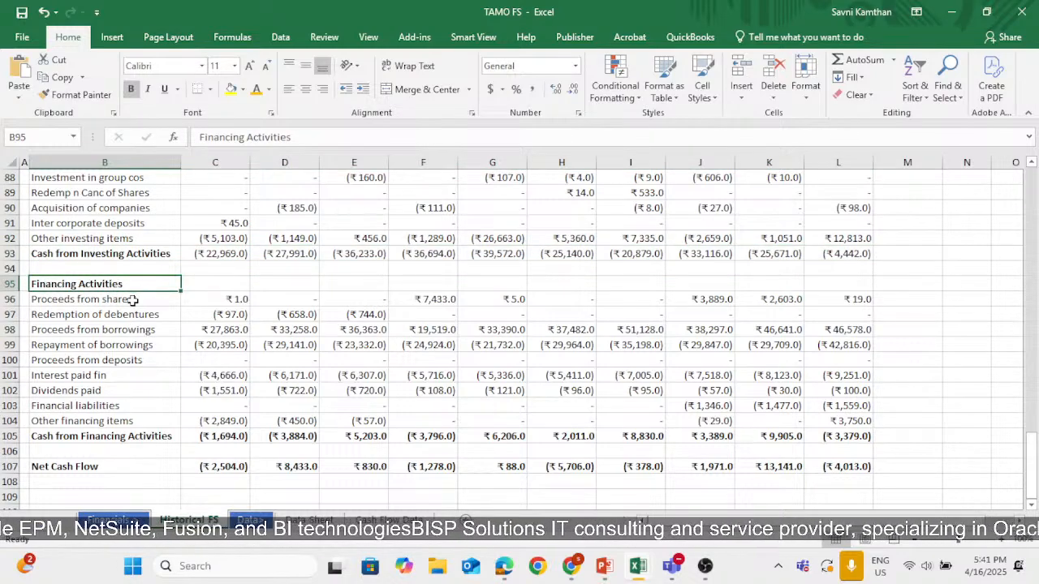
drag(133, 298, 837, 438)
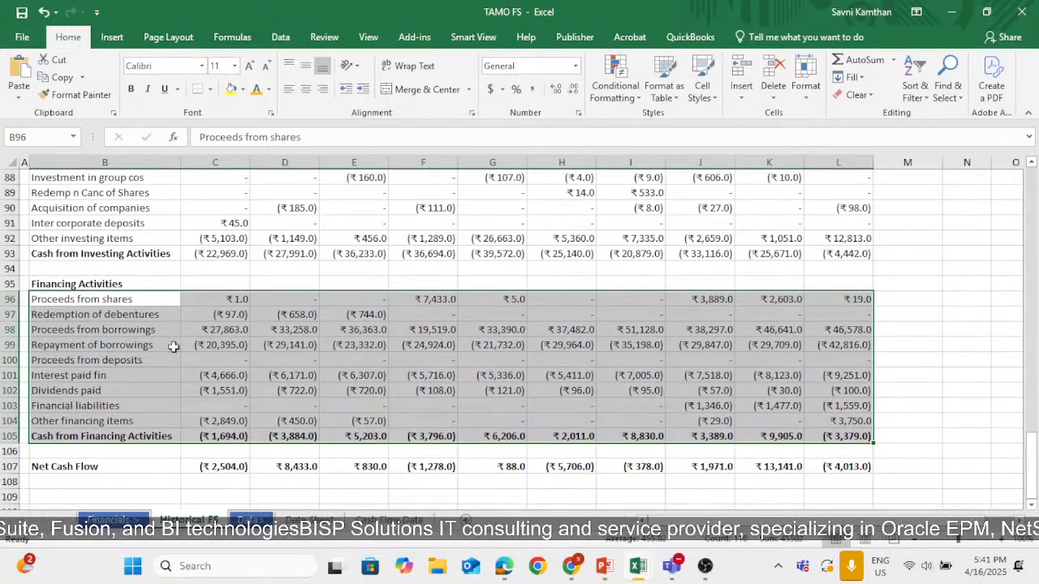
Go through the financing items from Proceeds from shares to Dividends paid, and highlight the whole financing block again.
click(133, 302)
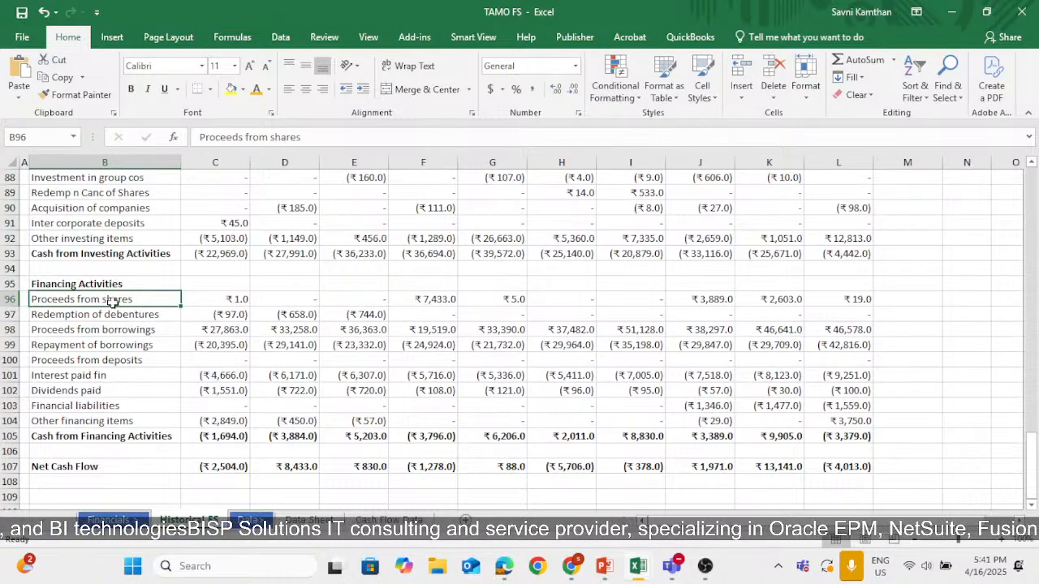
click(115, 314)
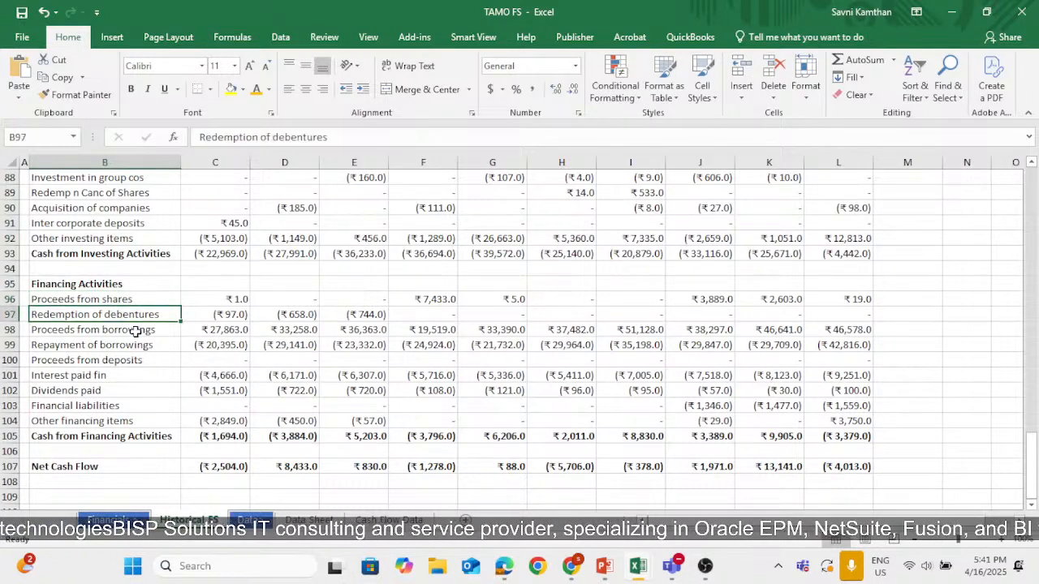
click(139, 331)
click(147, 345)
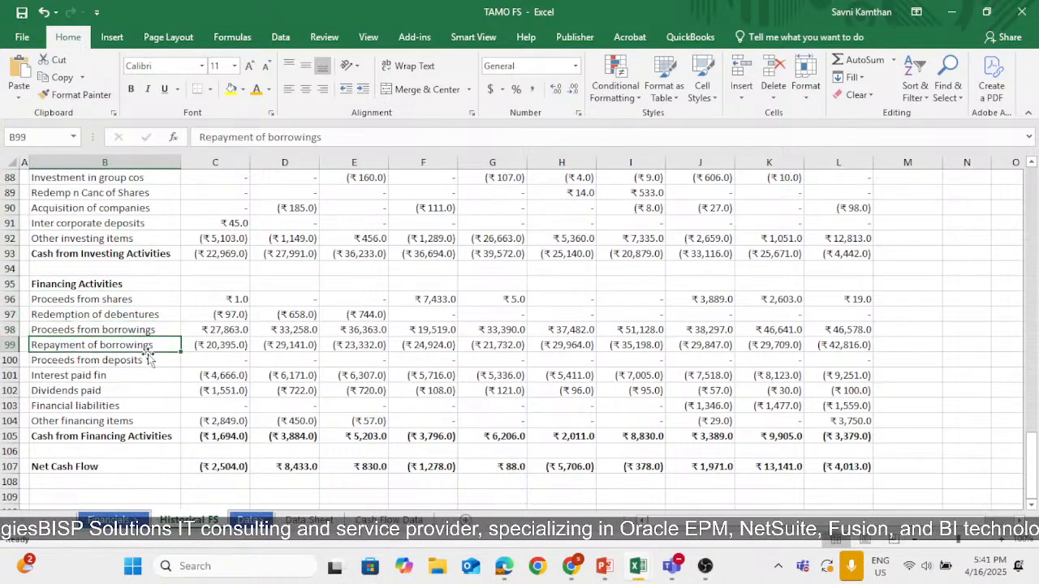
click(138, 362)
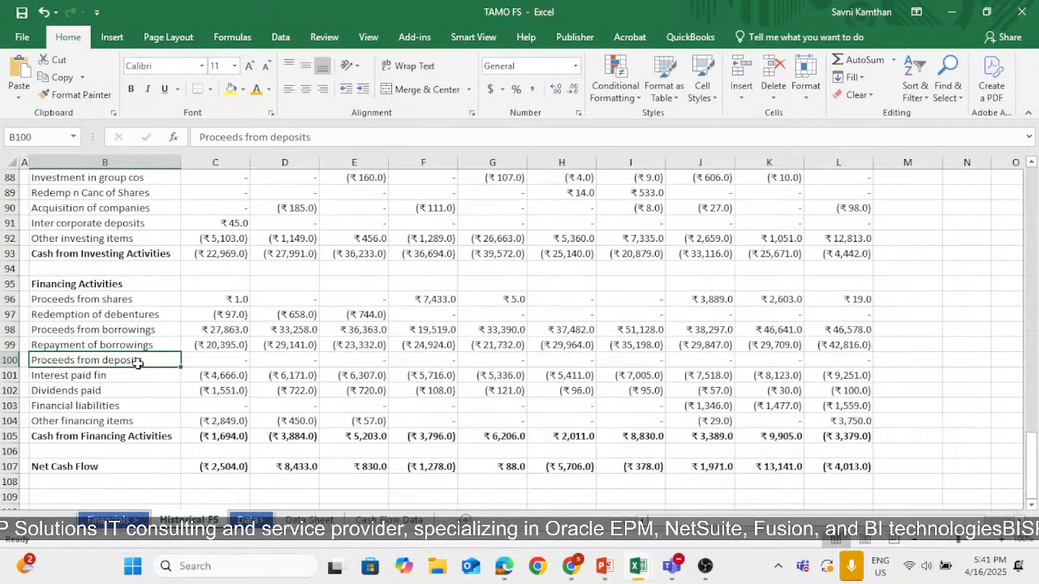
drag(121, 376, 121, 387)
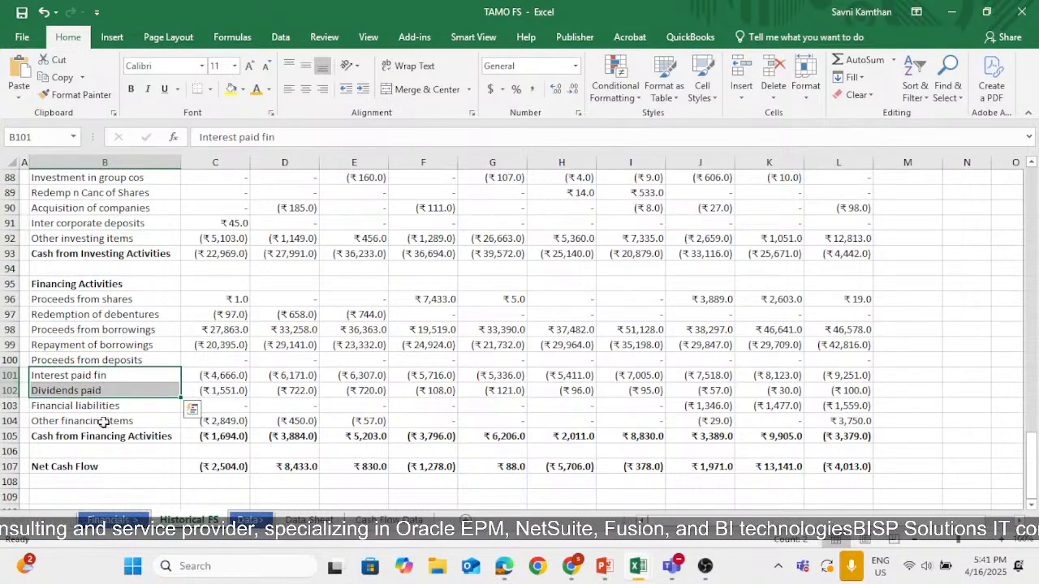
drag(126, 297, 865, 436)
Trace the Net Cash Flow formula in C107 to the operating, investing and financing totals in C78, C93 and C105.
click(215, 467)
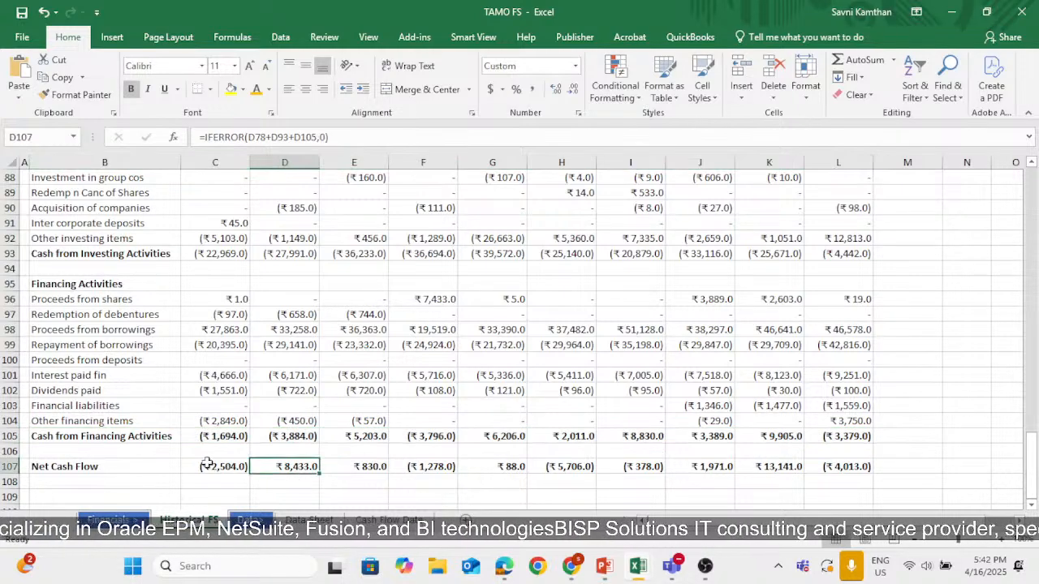
double_click(225, 466)
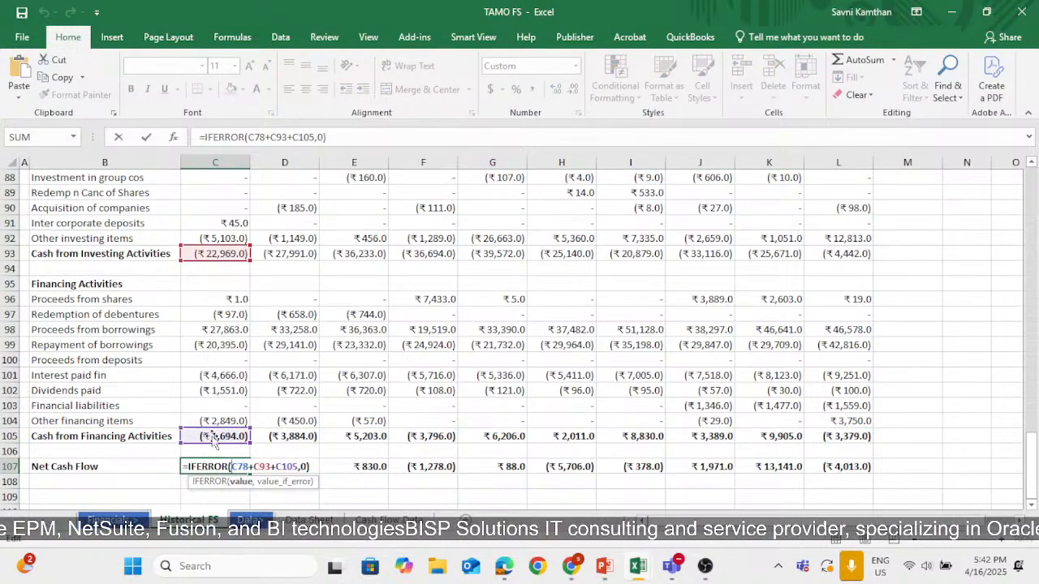
scroll(241, 370, up, 2)
scroll(241, 371, up, 6)
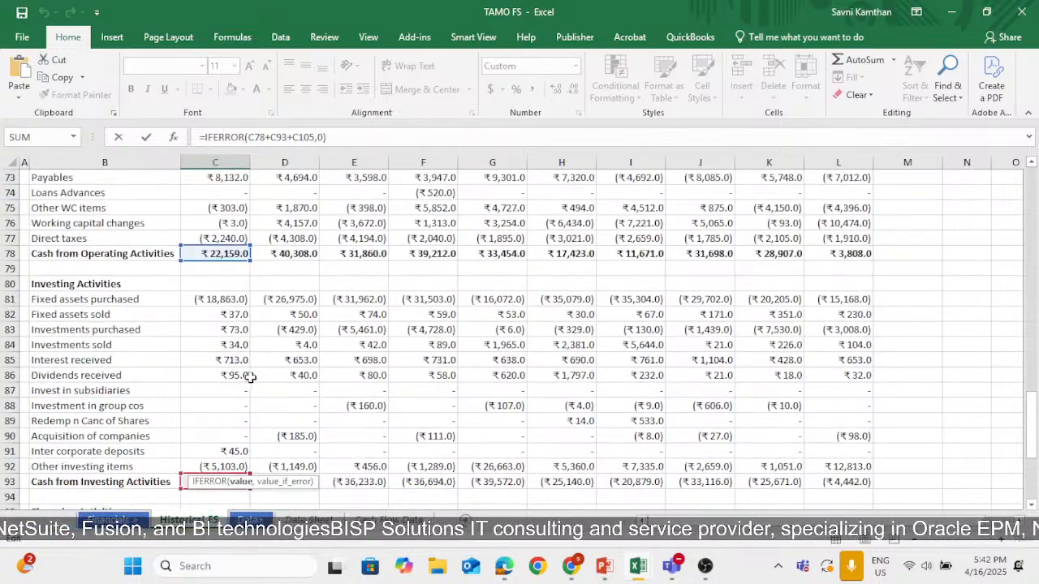
scroll(252, 379, down, 1)
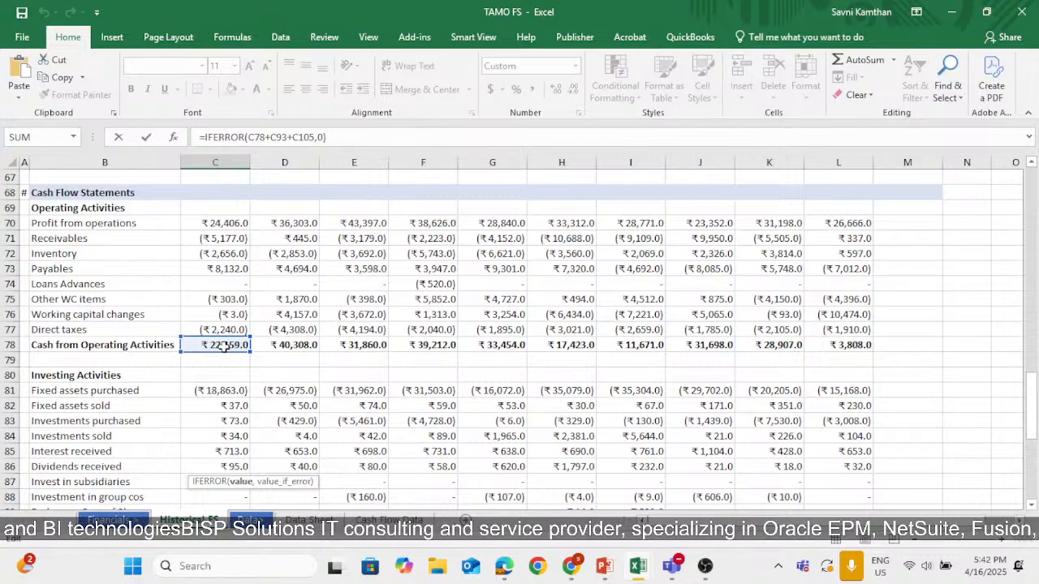
scroll(225, 346, down, 5)
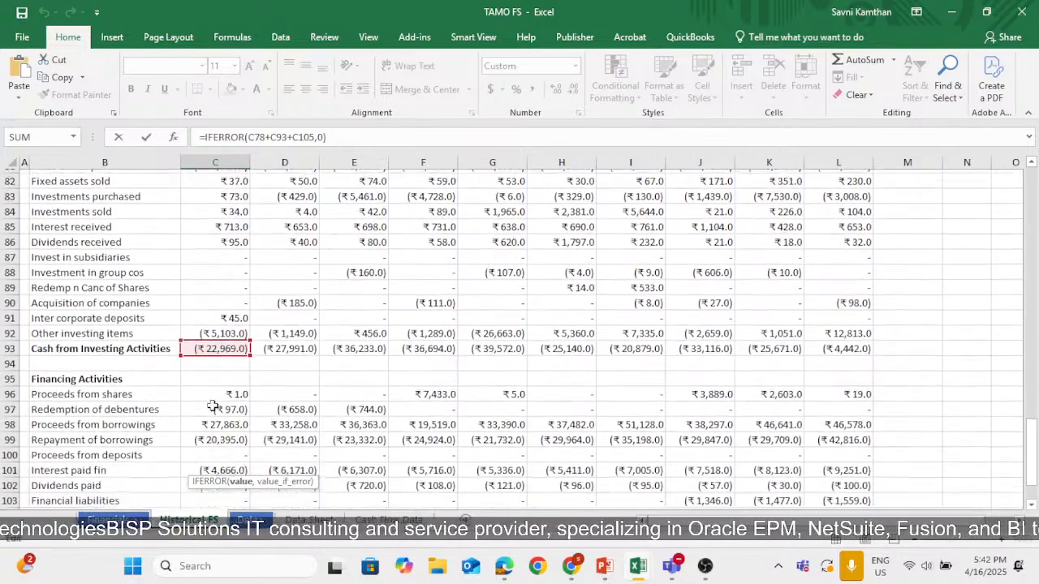
scroll(215, 389, down, 5)
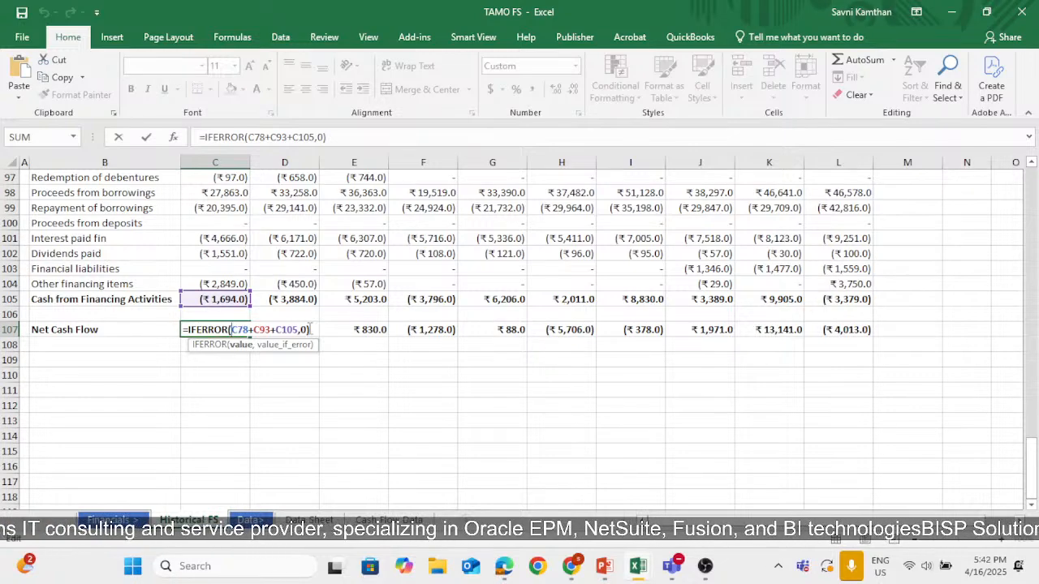
key(Return)
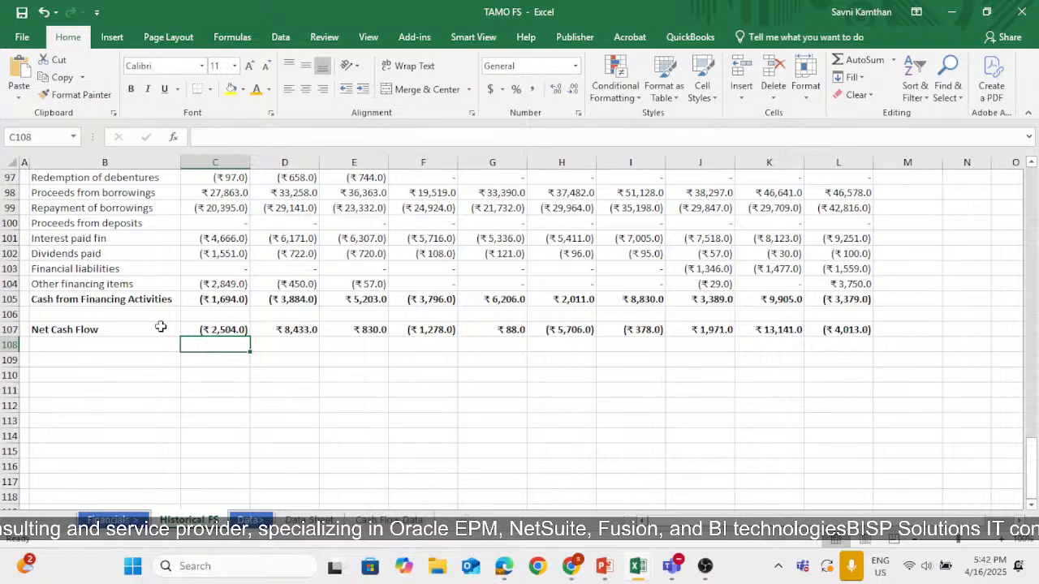
click(204, 331)
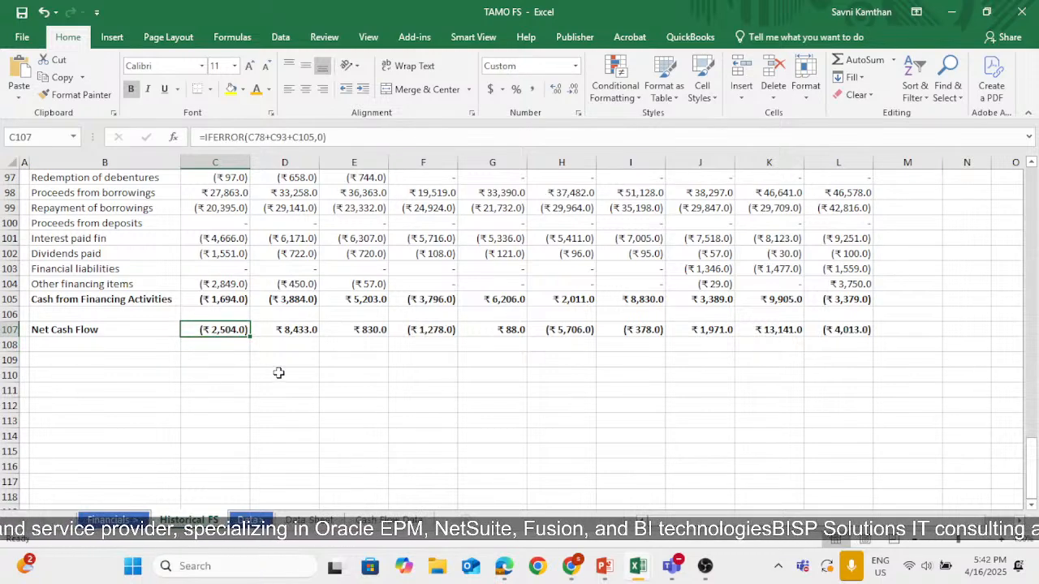
Highlight the Net Cash Flow values in D107:L107 and reselect the Mar-13 figure in C107.
scroll(278, 372, up, 2)
drag(276, 420, 849, 422)
click(224, 422)
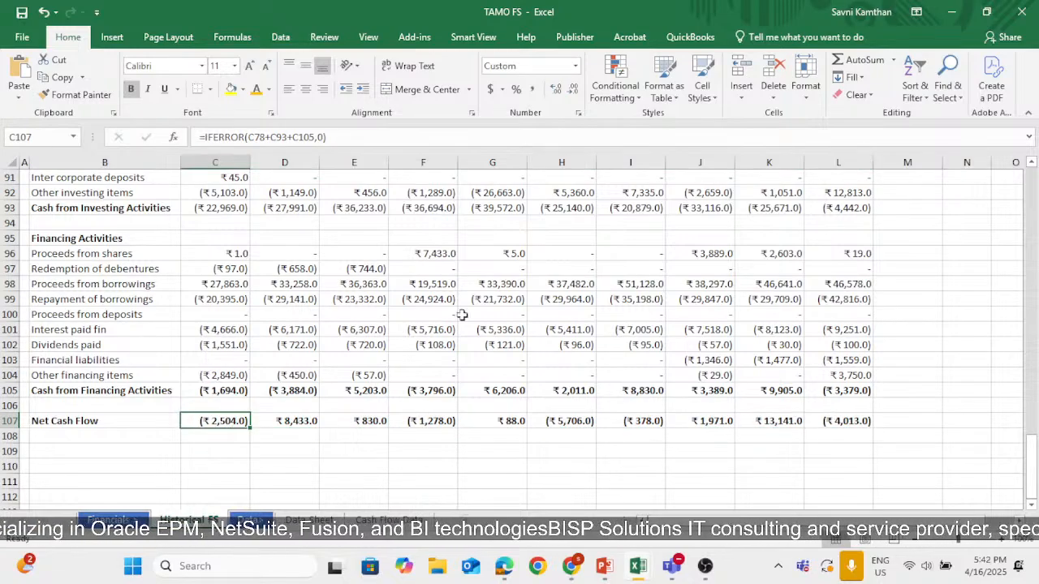
Return to the start of Historical FS and highlight the statement title and Years header in B2:M3.
scroll(230, 387, up, 18)
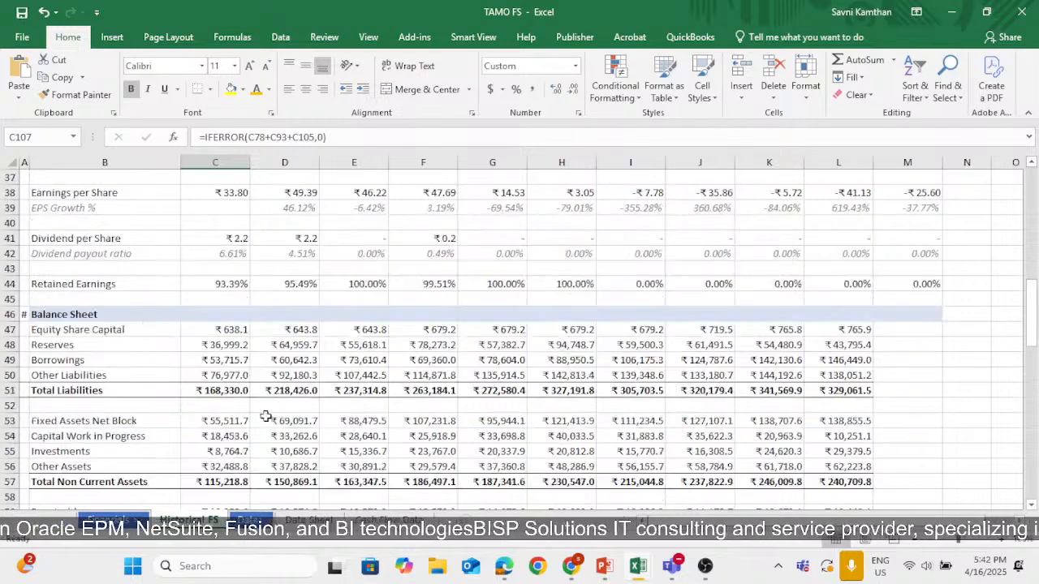
scroll(276, 422, up, 6)
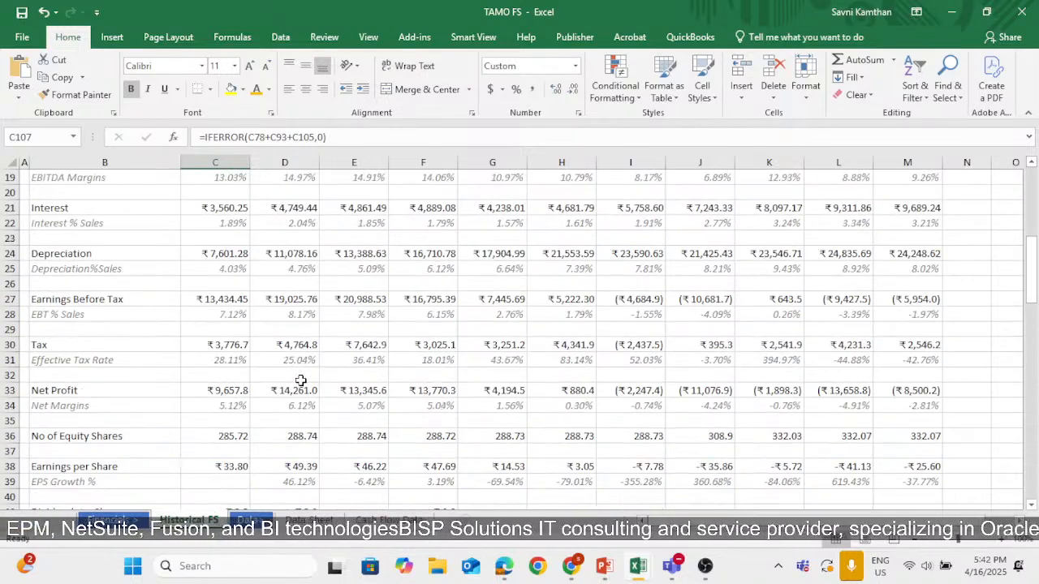
scroll(301, 380, up, 6)
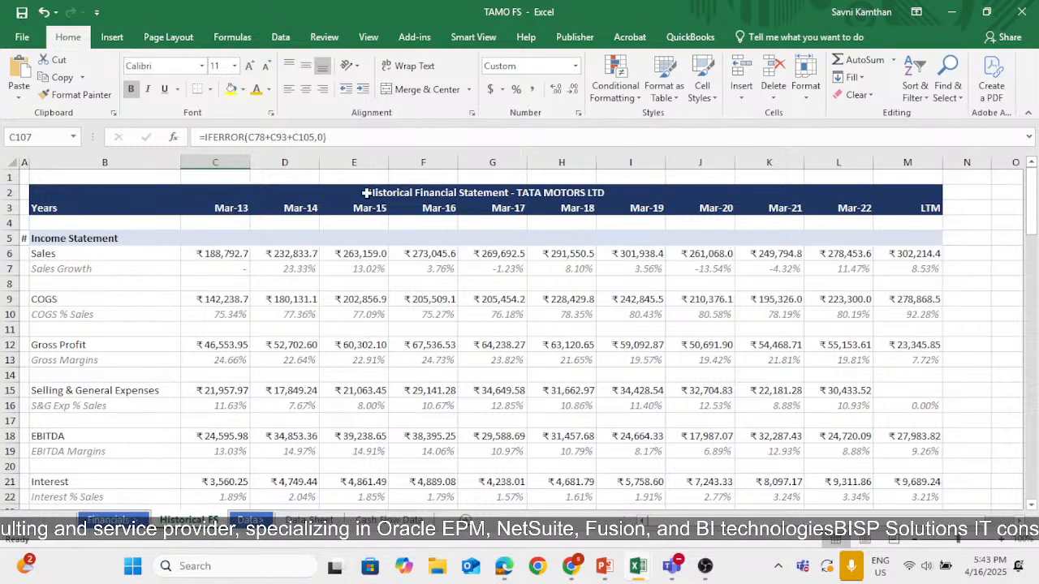
drag(155, 196, 873, 221)
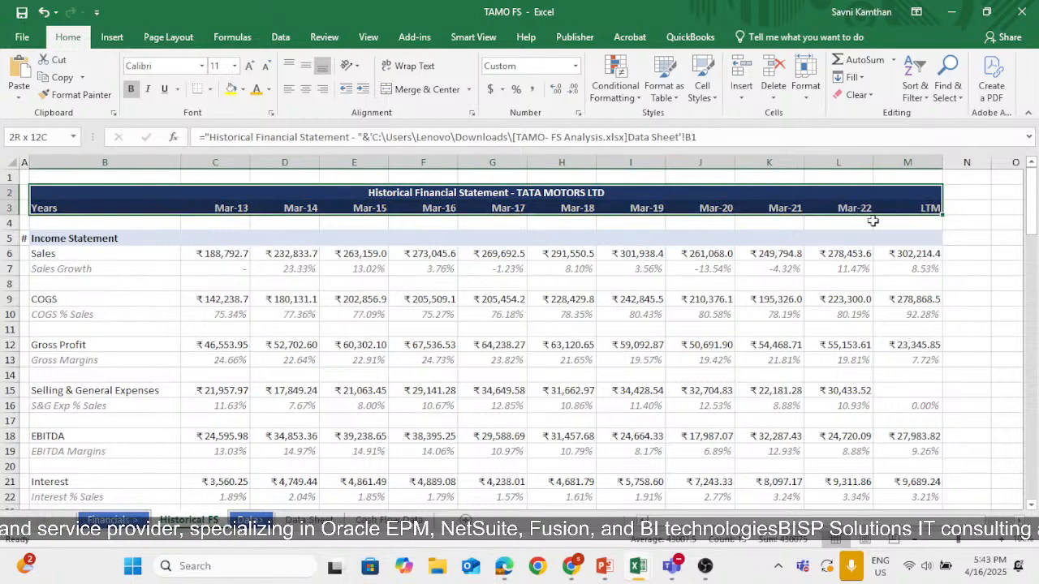
click(959, 227)
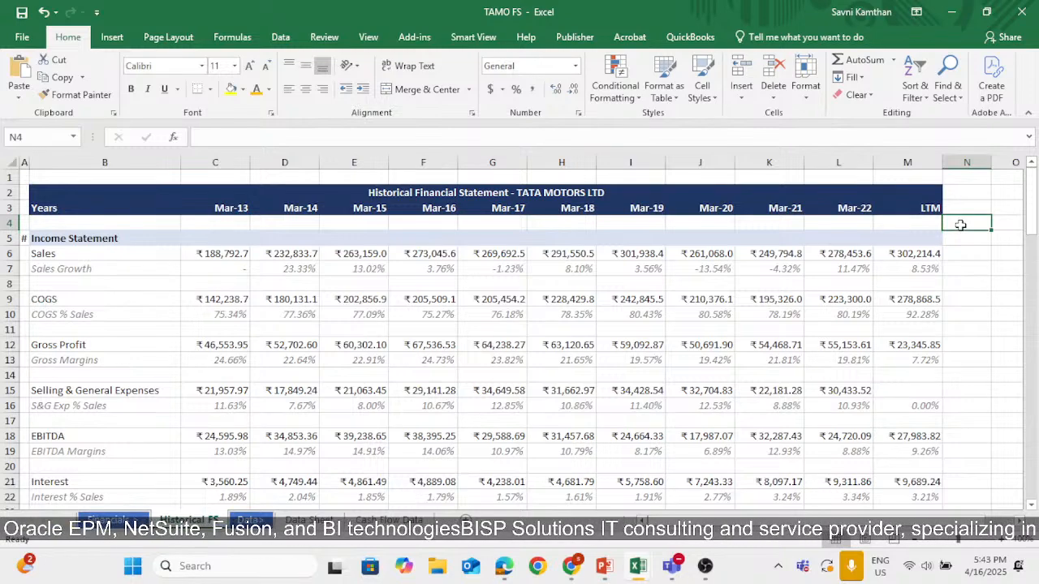
Switch to the Ratio analysis workbook.
key(alt+Tab)
key(alt+Tab)
key(alt+Tab)
key(alt+Tab)
key(alt+Tab)
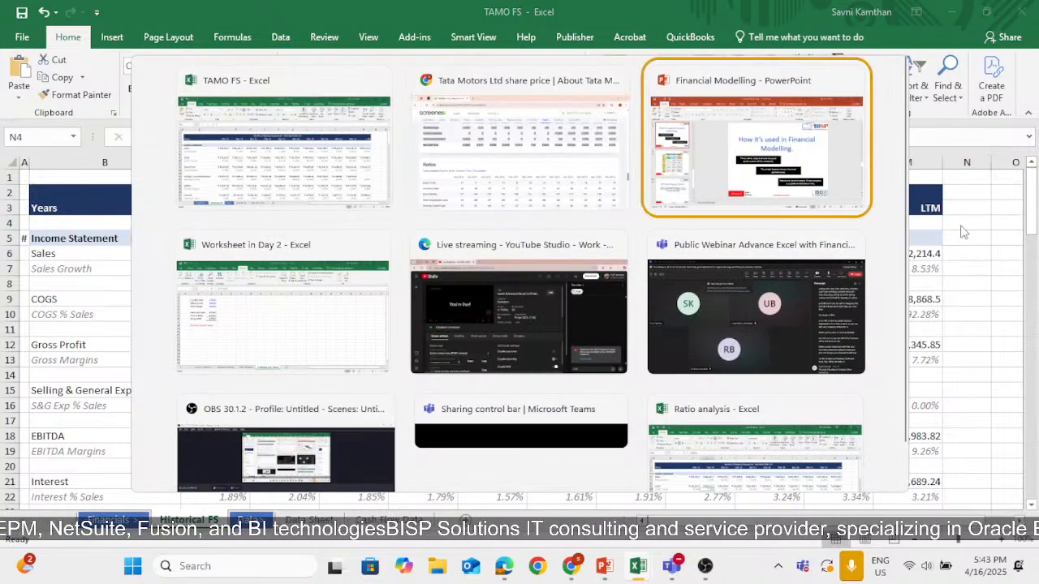
key(alt+Tab)
key(alt+Tab)
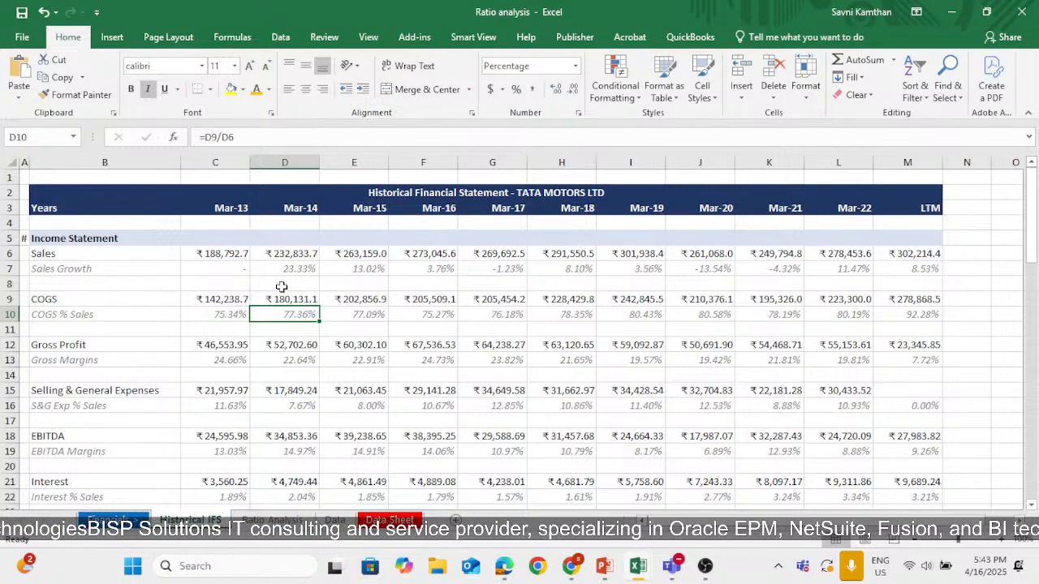
Look over the income statement and balance sheet on Historical IFS, and return to the start of the sheet.
scroll(243, 349, down, 4)
scroll(214, 374, down, 12)
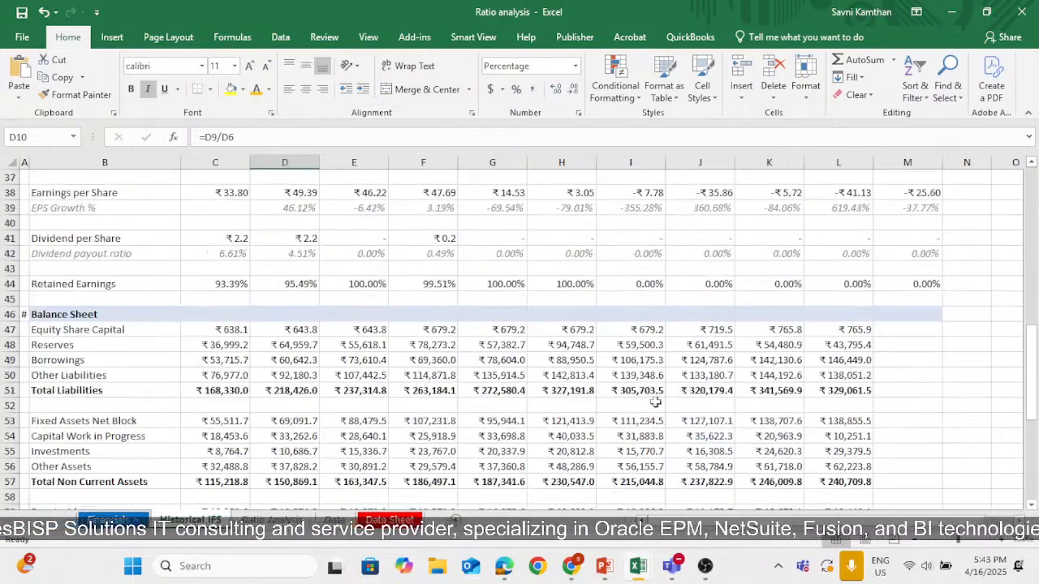
scroll(366, 475, down, 3)
scroll(362, 456, up, 18)
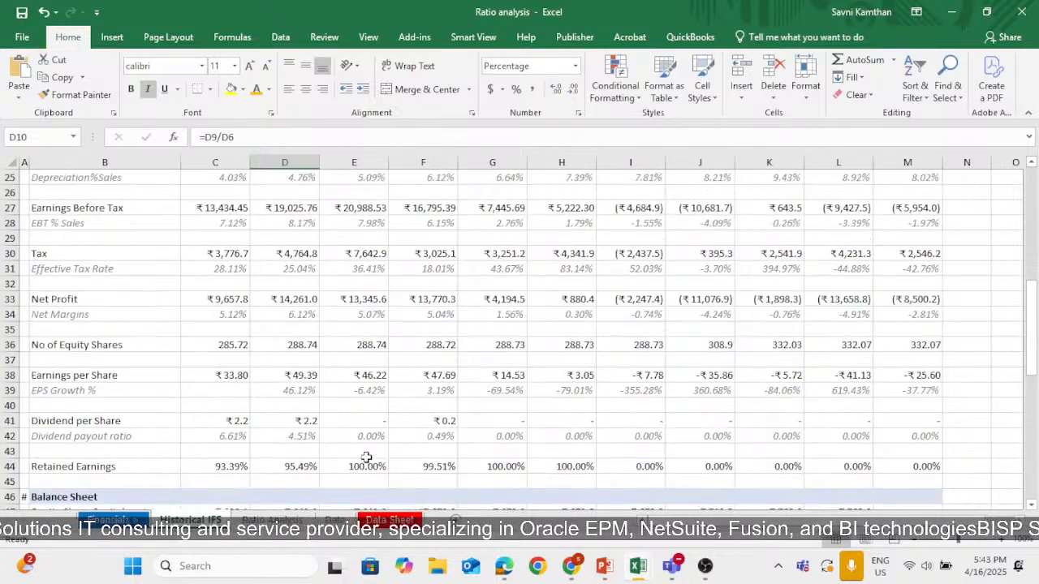
scroll(365, 457, up, 1)
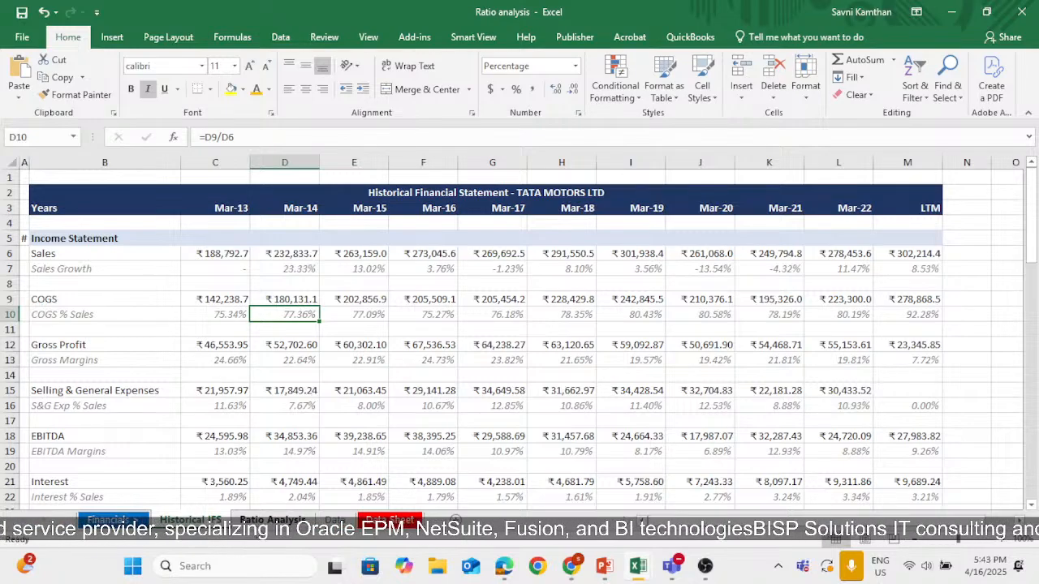
Open the Ratio Analysis sheet and highlight the ratio names from SalesGrowth to Interest Coverage Ratio, B5:B26.
key(ctrl+Page_Down)
scroll(454, 414, up, 6)
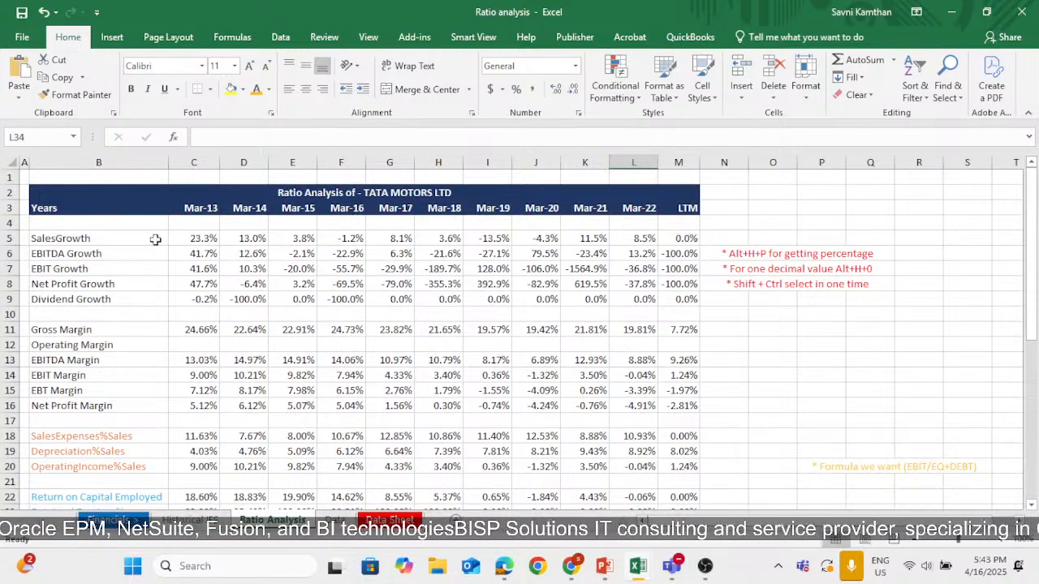
drag(156, 240, 111, 474)
scroll(270, 442, up, 2)
scroll(269, 443, down, 2)
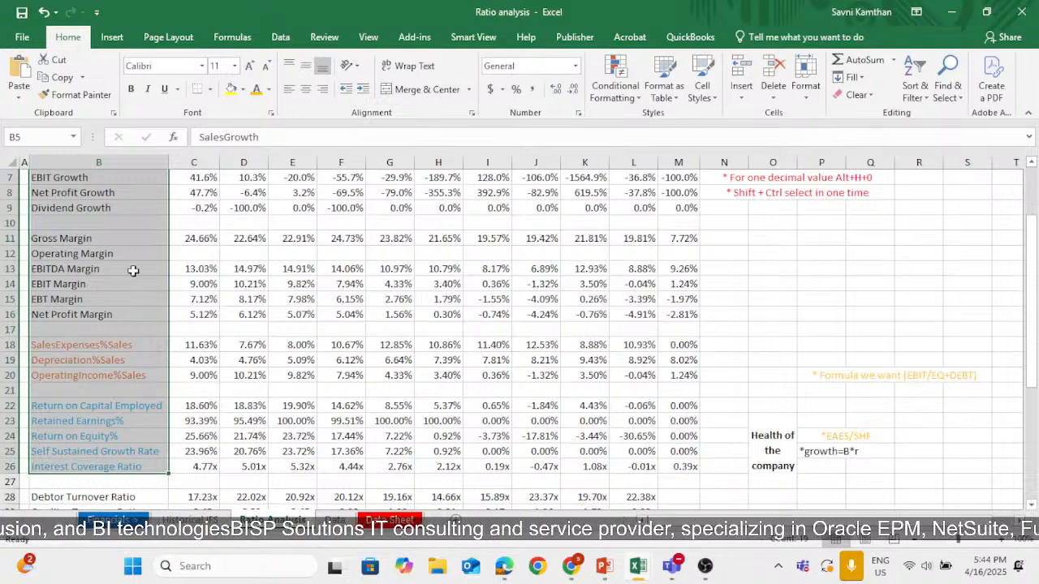
scroll(454, 307, up, 2)
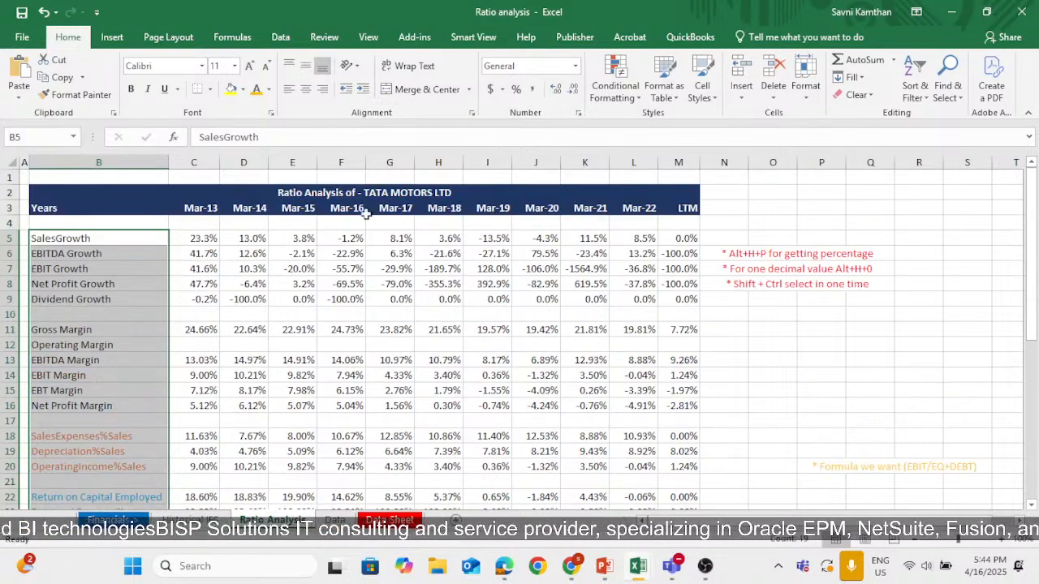
Inspect the SalesGrowth formula in C5, leave it as it is, and reselect the cell.
click(208, 238)
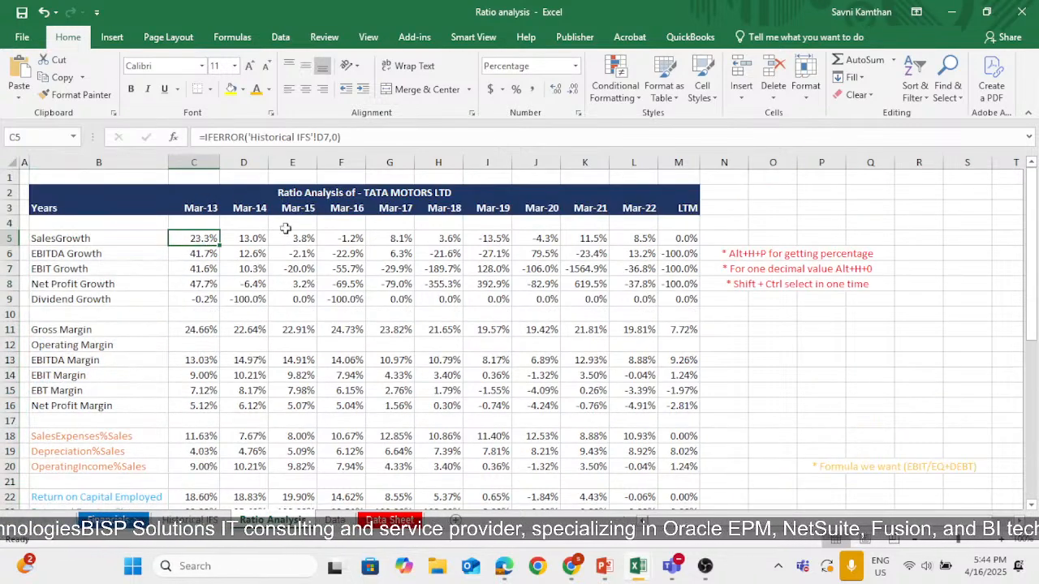
double_click(208, 236)
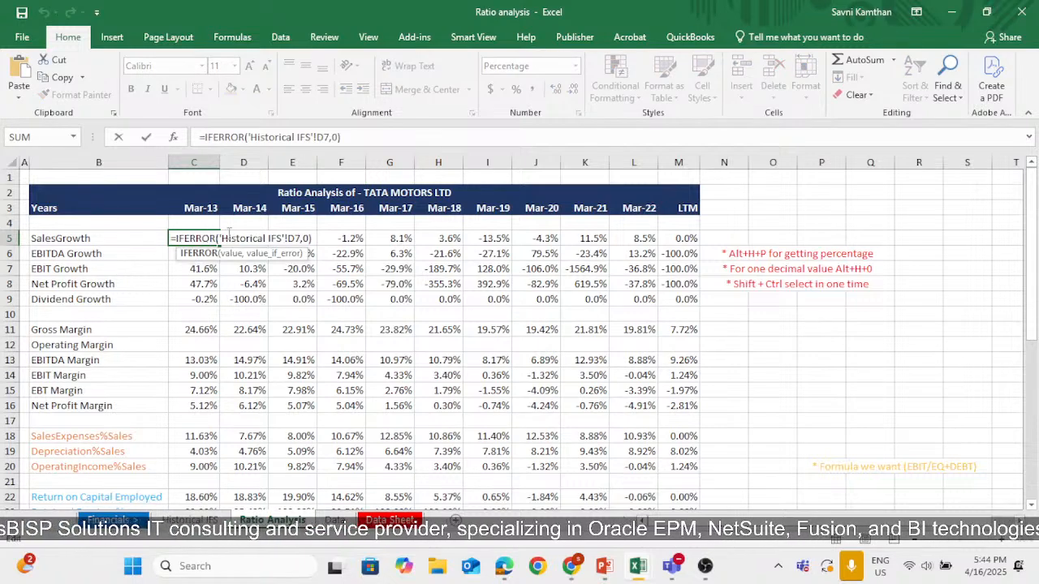
click(311, 237)
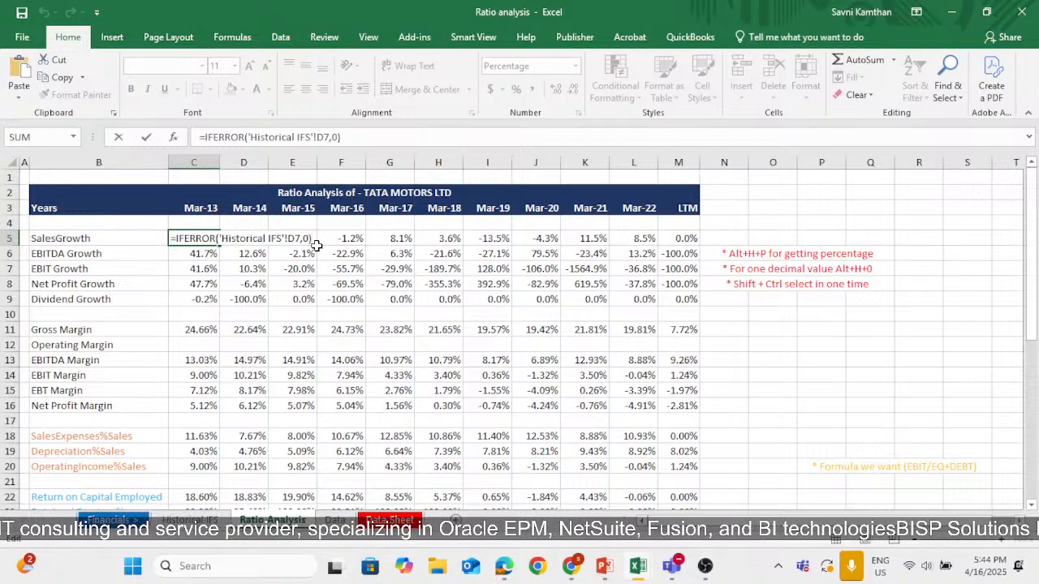
key(Return)
click(200, 237)
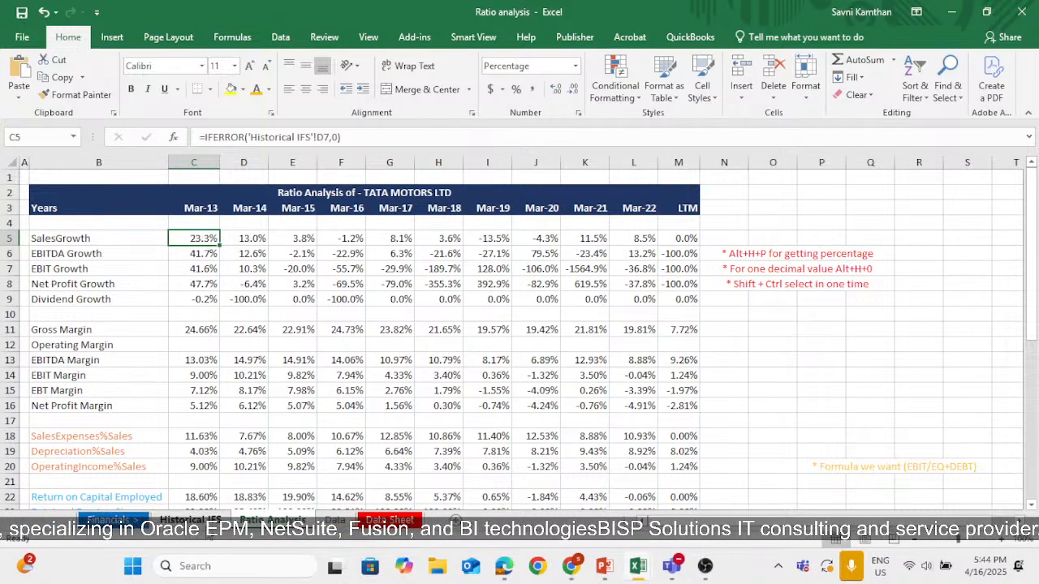
Check Mar-13 Sales in C6 and Sales Growth in C7 on Historical IFS against SalesGrowth on Ratio Analysis.
key(ctrl+Page_Up)
click(236, 260)
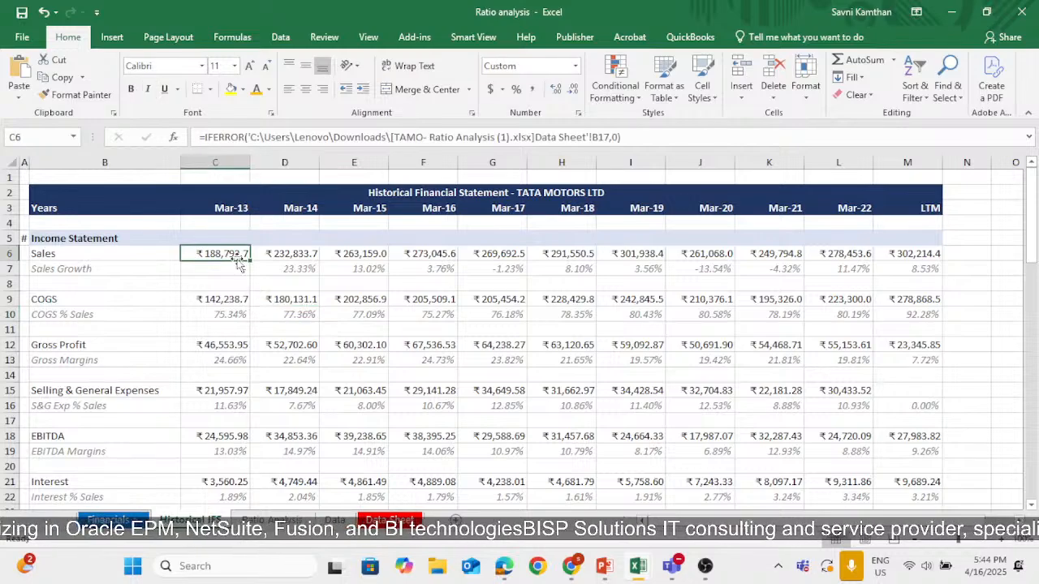
click(216, 269)
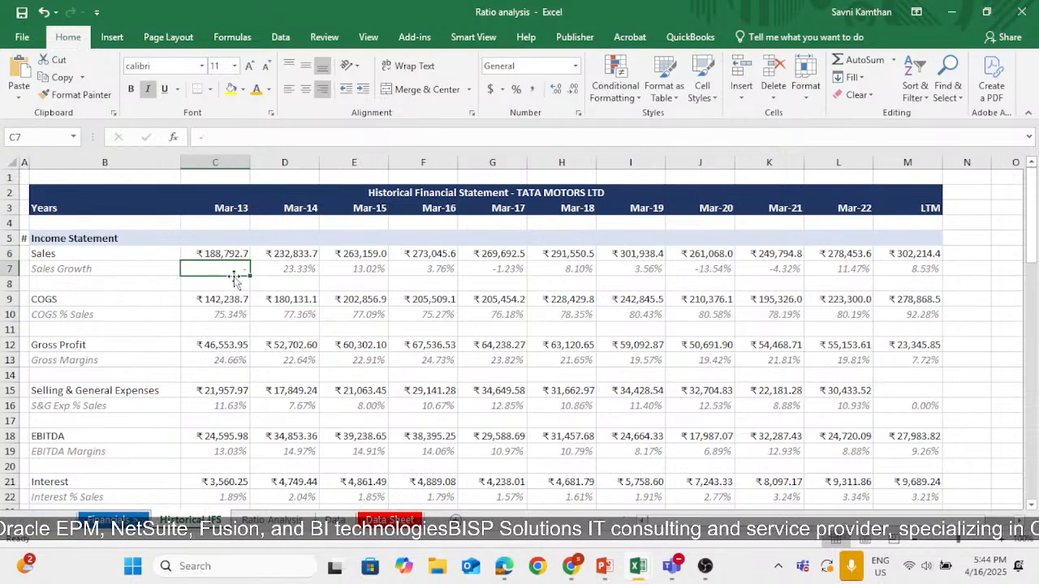
key(ctrl+Page_Down)
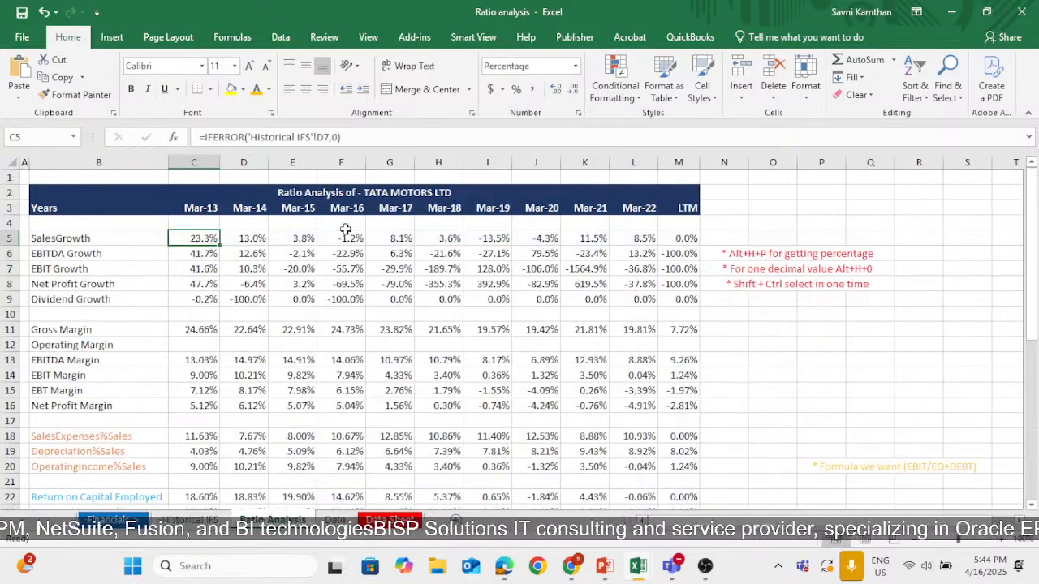
key(ctrl+Page_Up)
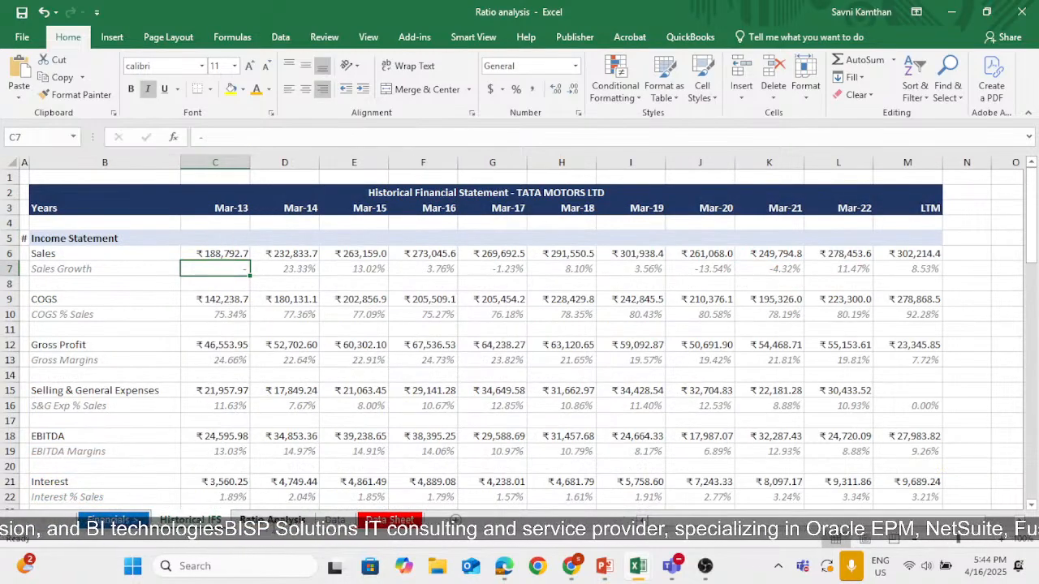
key(ctrl+Page_Down)
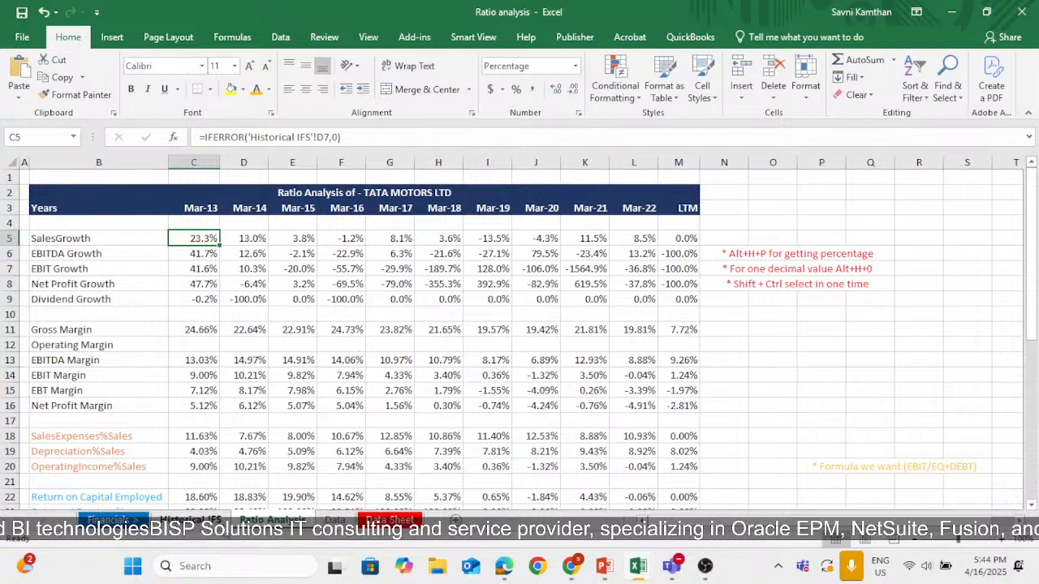
Check the Mar-14 Sales Growth formula in D7 of Historical IFS, and highlight SalesGrowth in C5:M5 on Ratio Analysis.
key(ctrl+Page_Up)
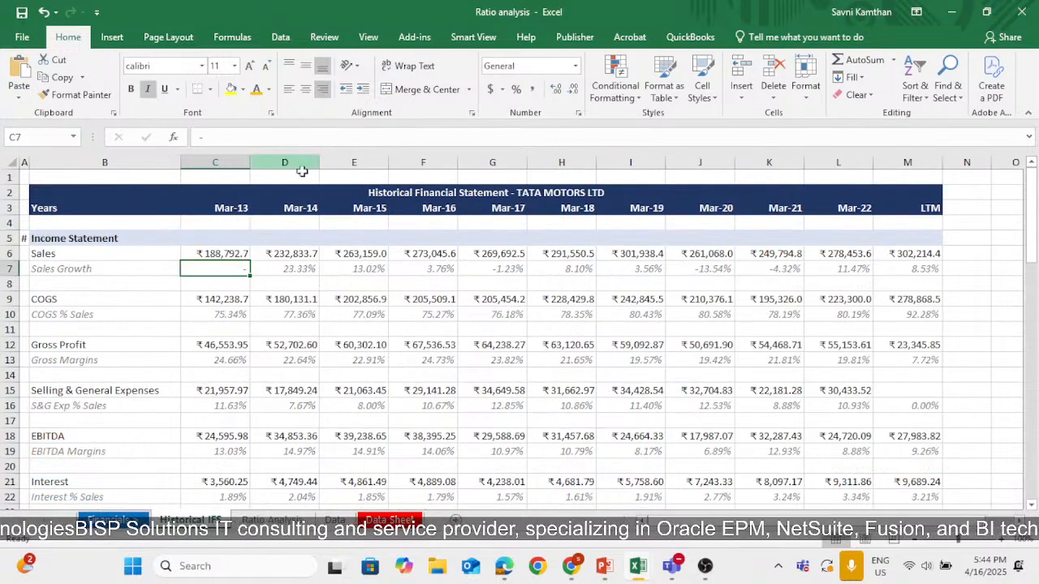
click(290, 269)
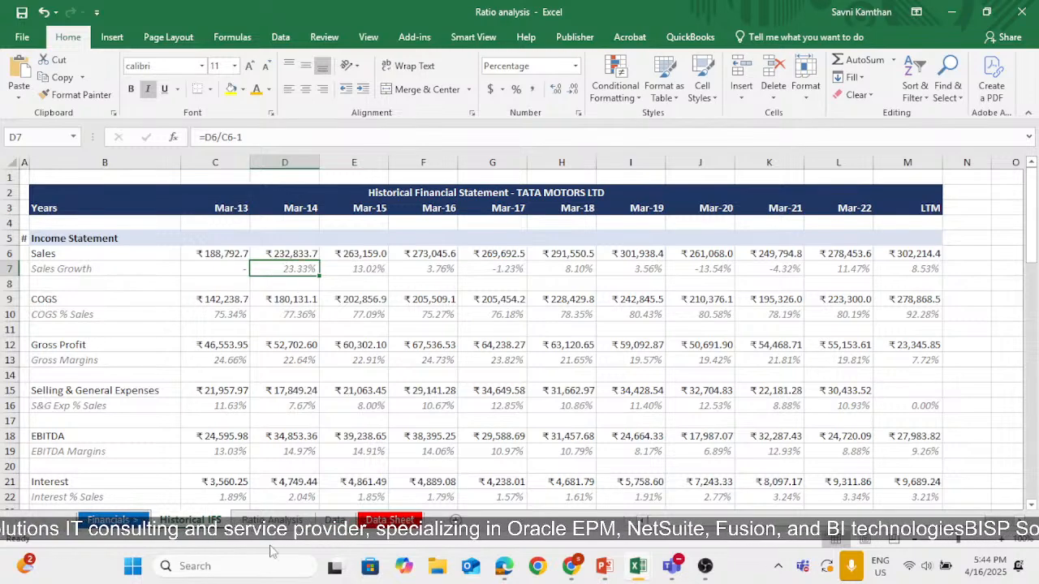
key(ctrl+Page_Down)
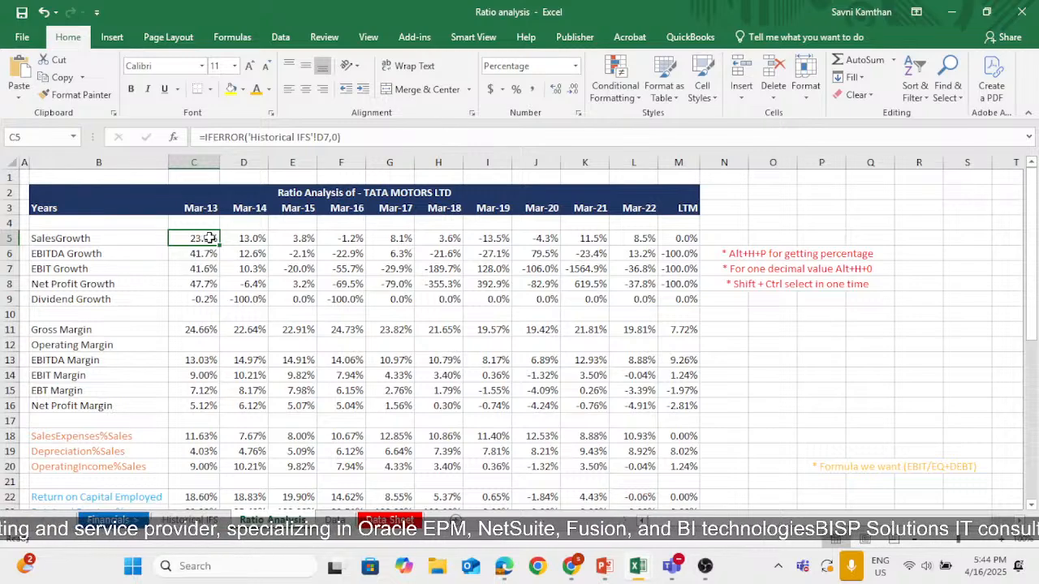
drag(210, 238, 664, 238)
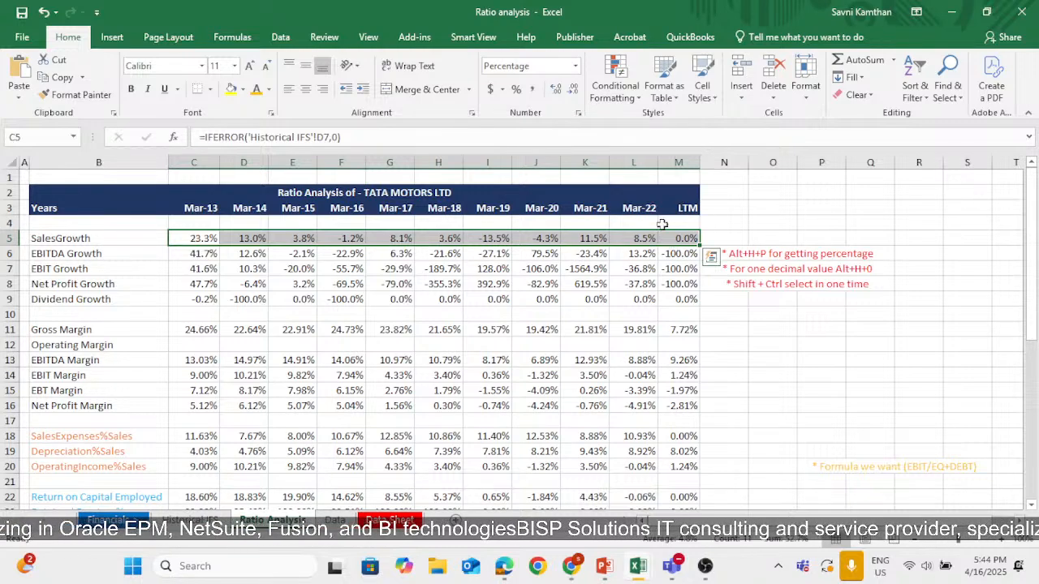
Trace the EBITDA Growth formula in C6 of Ratio Analysis to the EBITDA row 18 on Historical IFS, leaving it unedited.
click(209, 254)
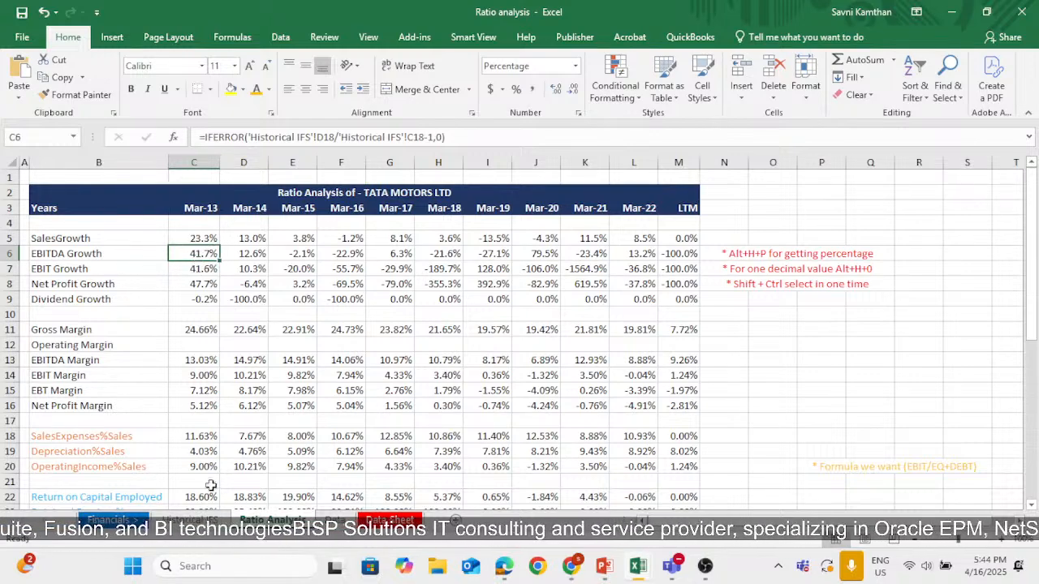
key(ctrl+Page_Up)
scroll(244, 354, down, 3)
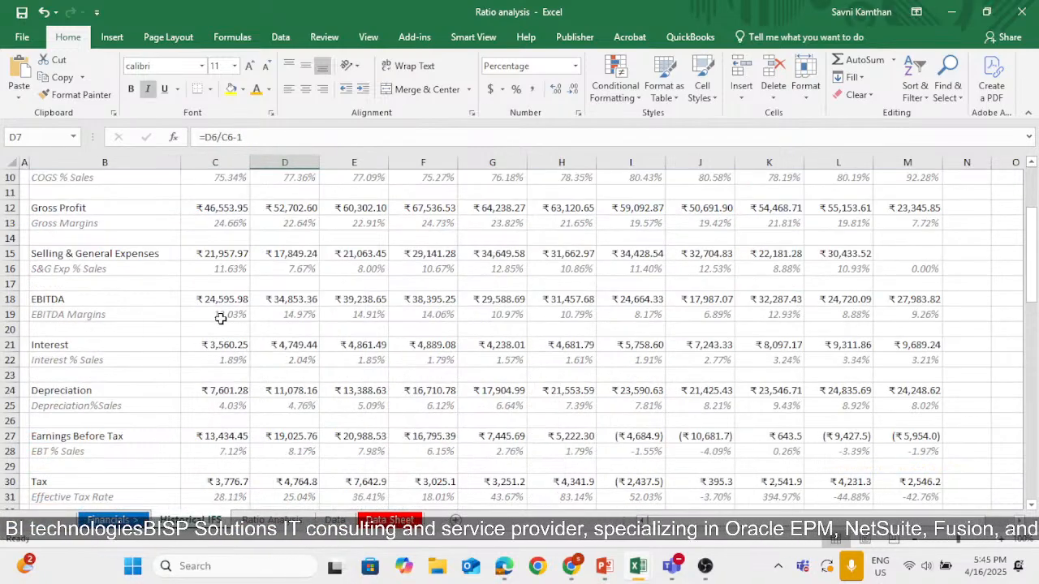
key(ctrl+Page_Down)
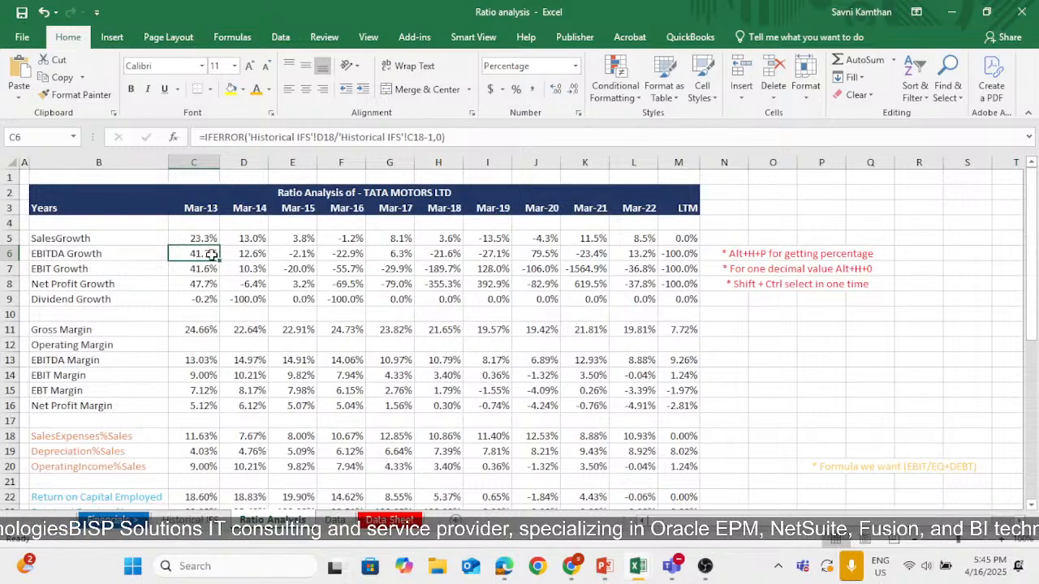
key(ctrl+Page_Up)
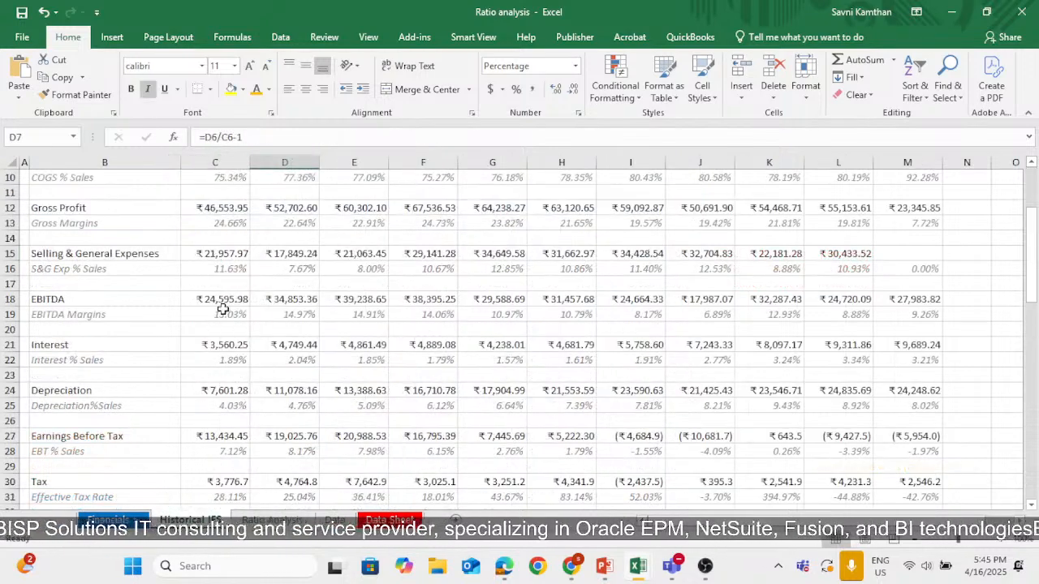
click(229, 296)
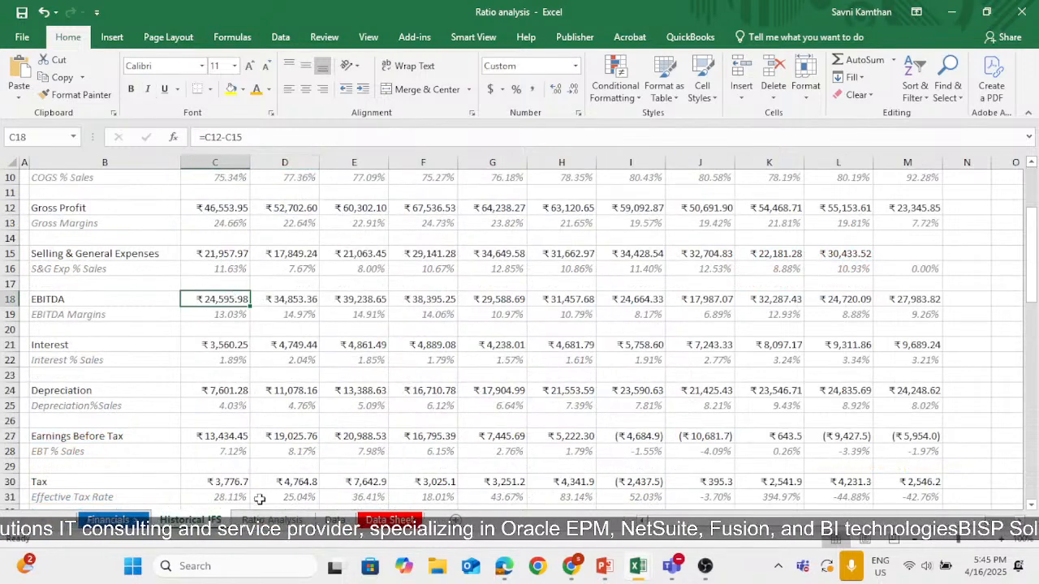
key(ctrl+Page_Down)
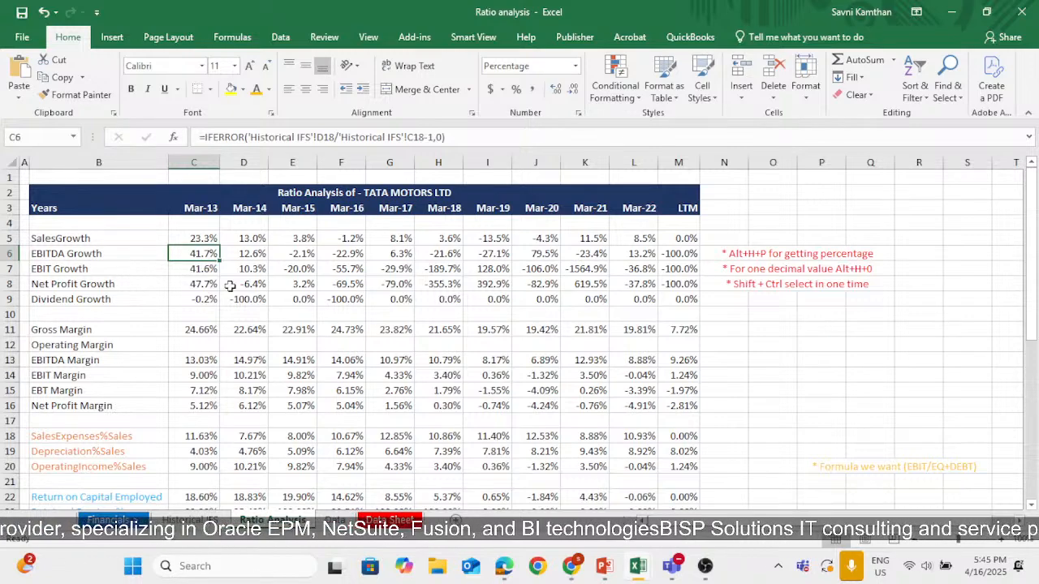
double_click(215, 254)
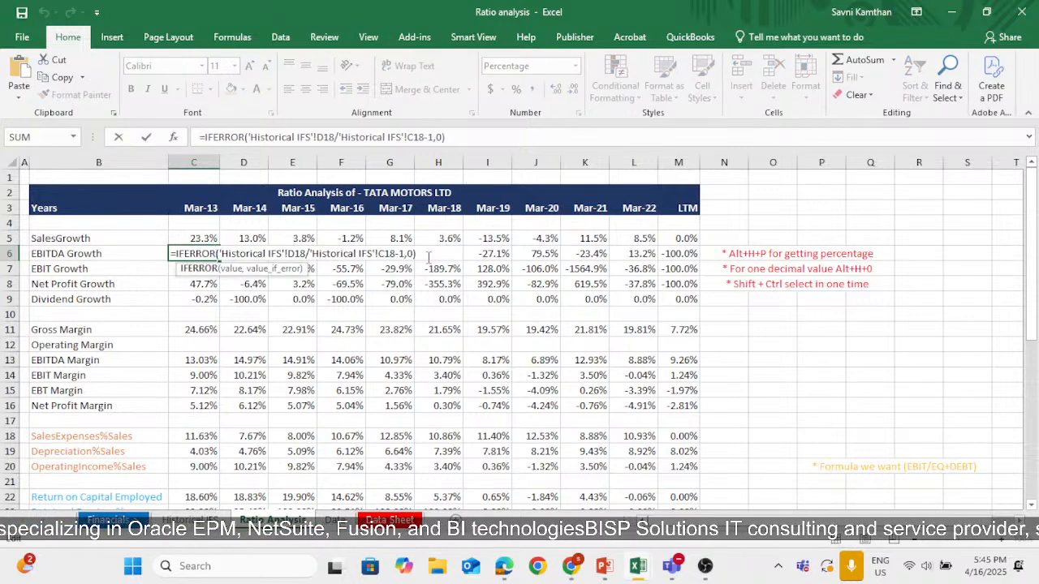
key(Return)
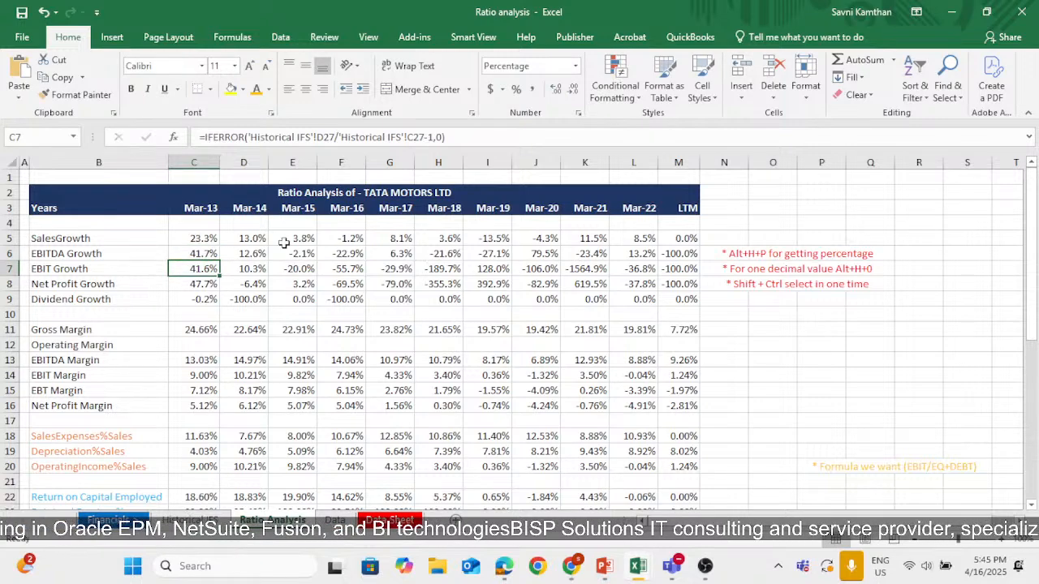
Highlight the growth ratios in C5:M9 on Ratio Analysis and the formatting shortcut notes beside them in N6:Q8.
drag(195, 254, 686, 252)
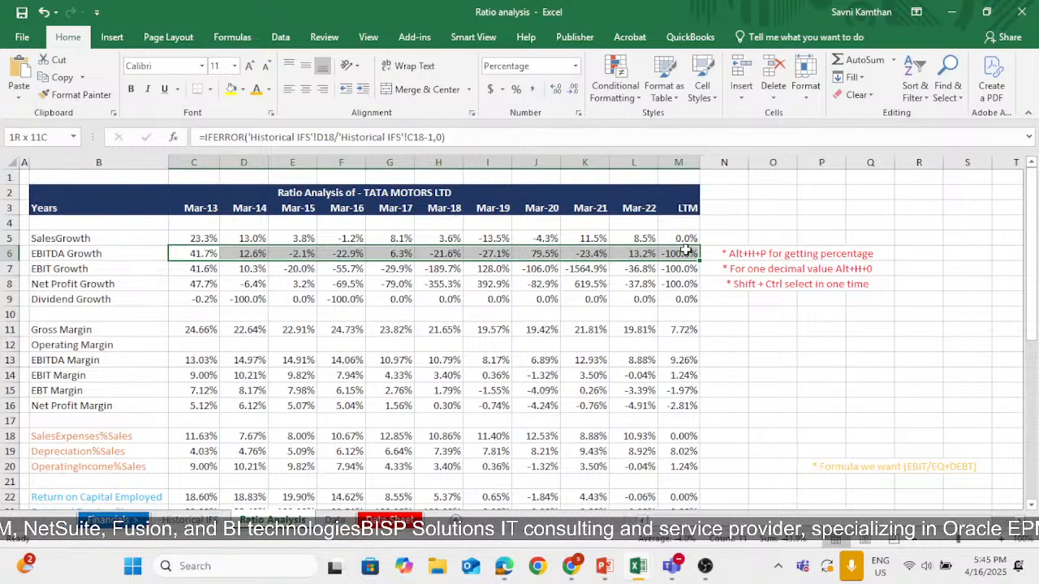
click(174, 272)
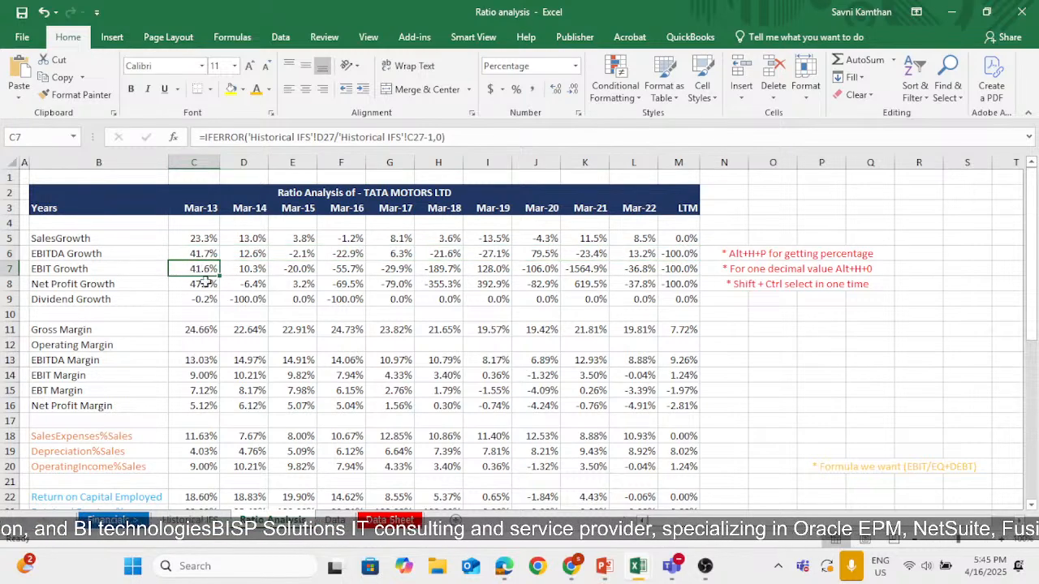
drag(201, 276, 659, 299)
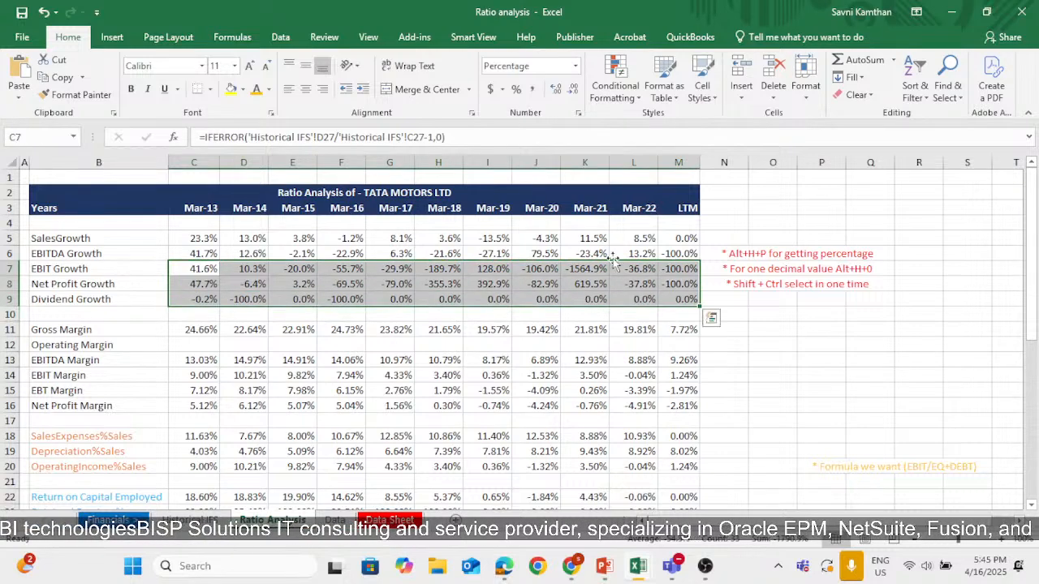
drag(209, 238, 627, 297)
click(626, 297)
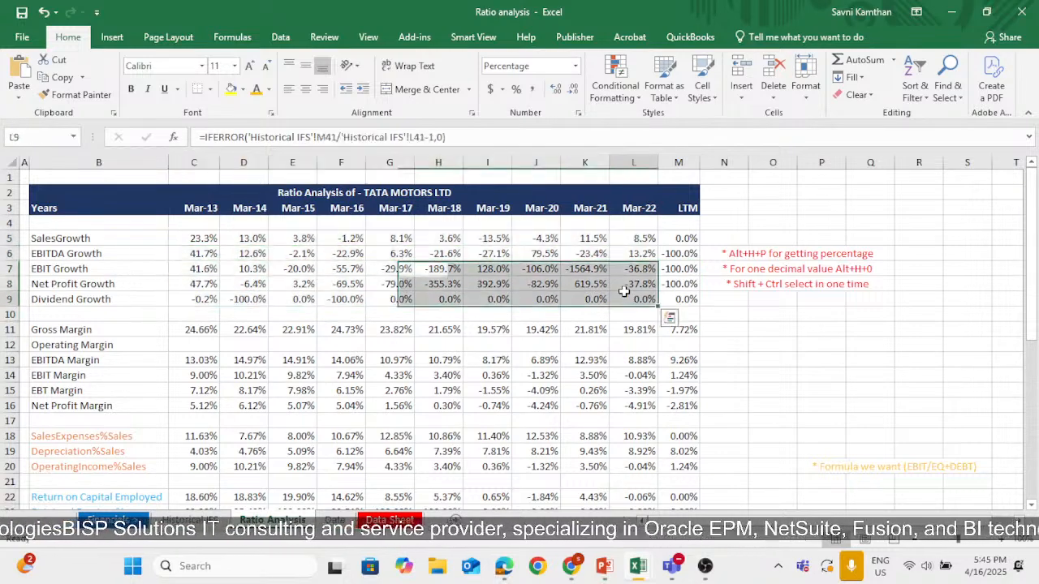
drag(214, 240, 681, 299)
click(816, 353)
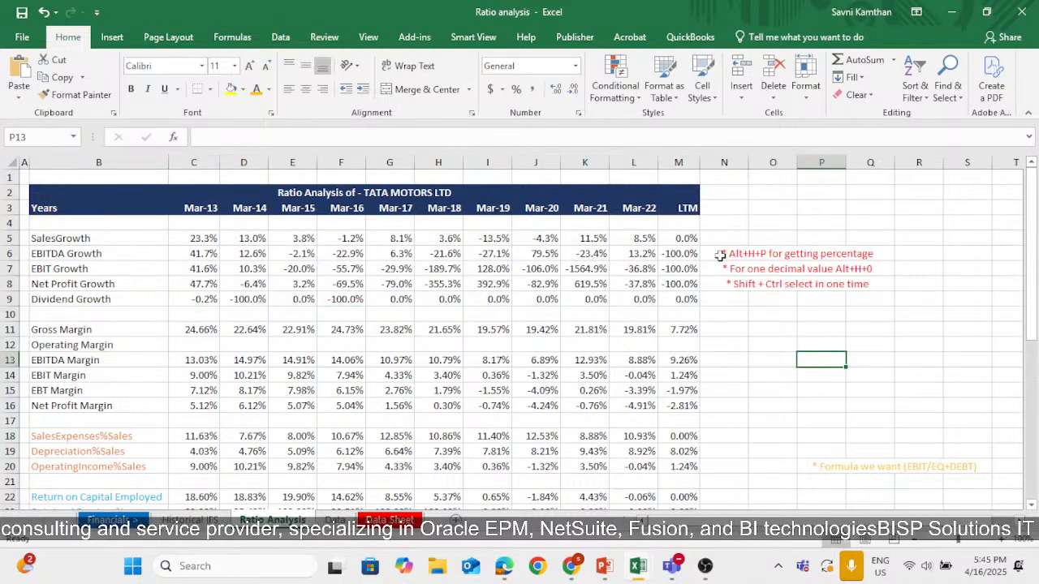
drag(721, 256, 747, 276)
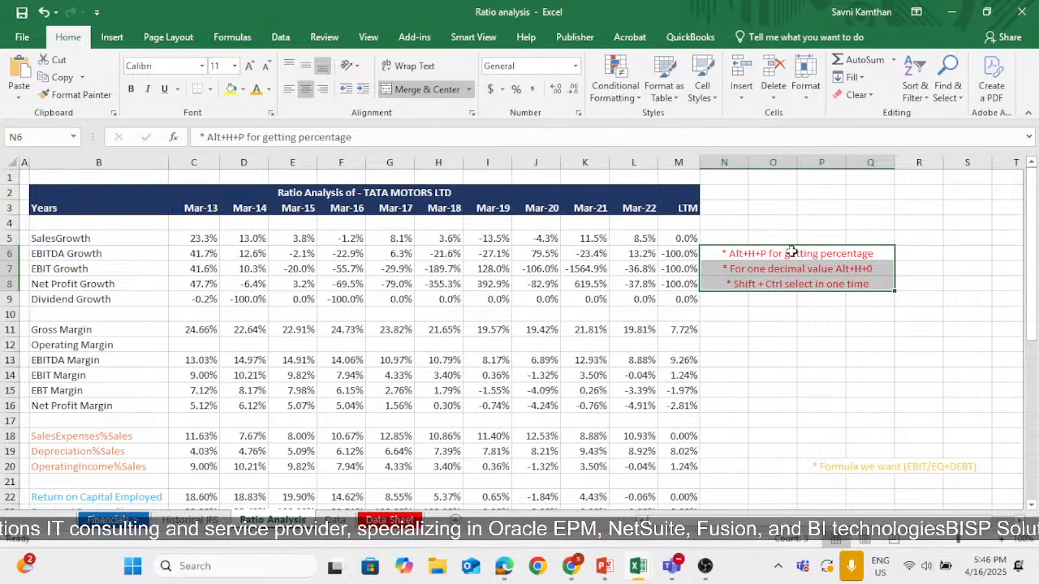
drag(791, 252, 819, 281)
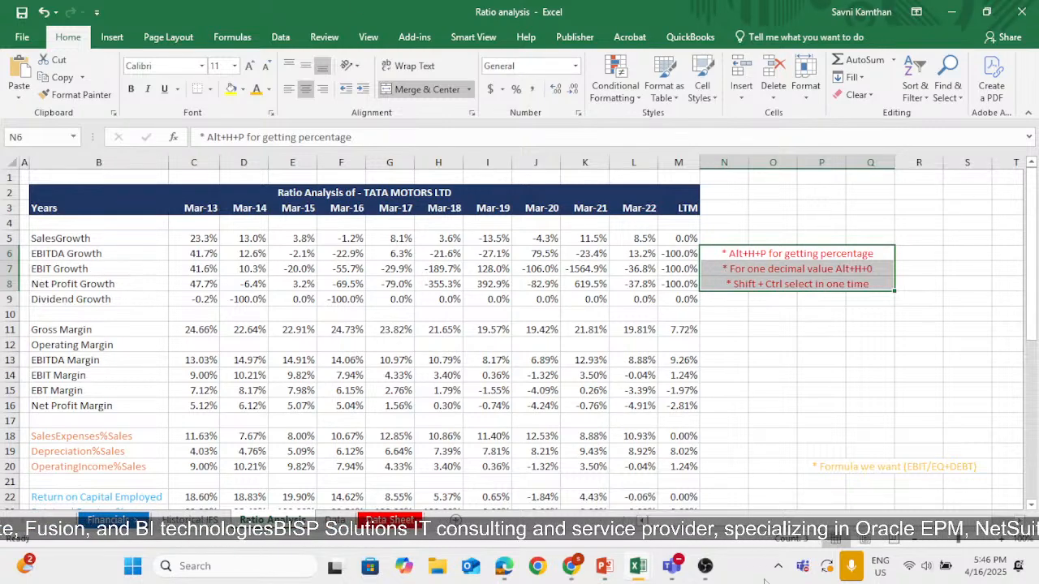
Trace the Mar-13 Gross Margin in C11 of Ratio Analysis to Gross Margins in C13 on Historical IFS.
click(187, 329)
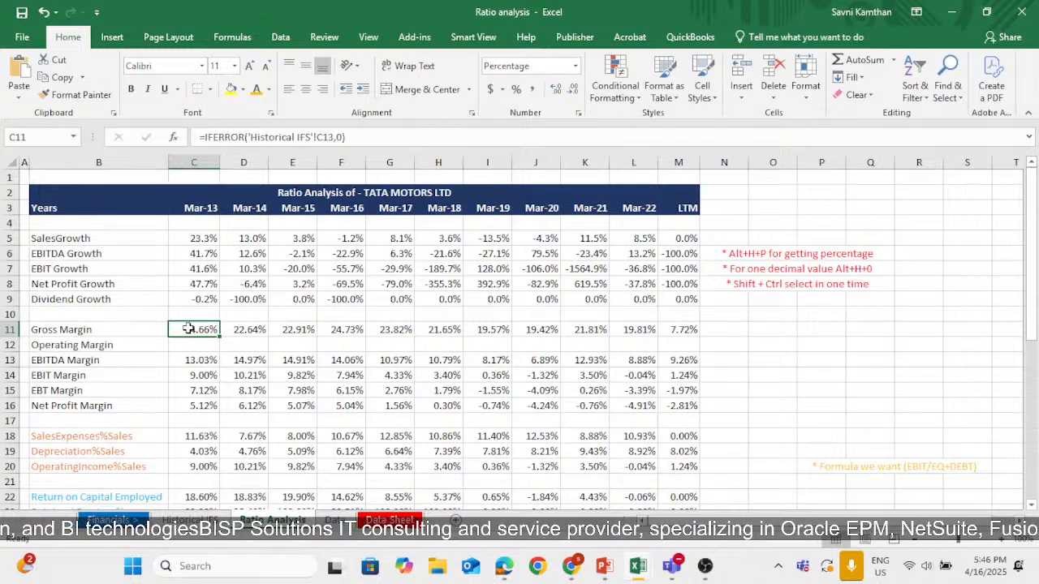
click(190, 520)
scroll(200, 389, up, 3)
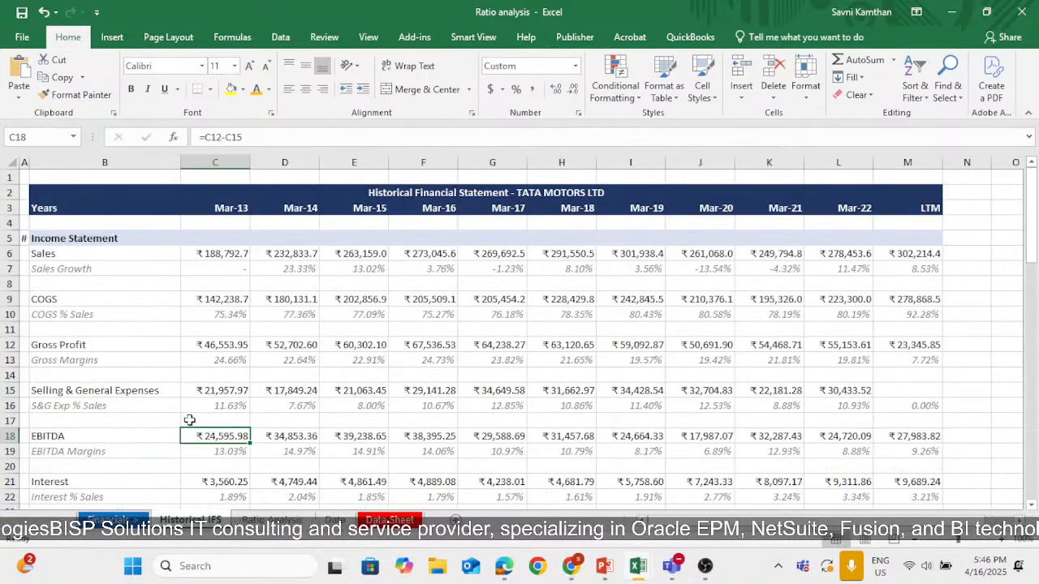
click(200, 366)
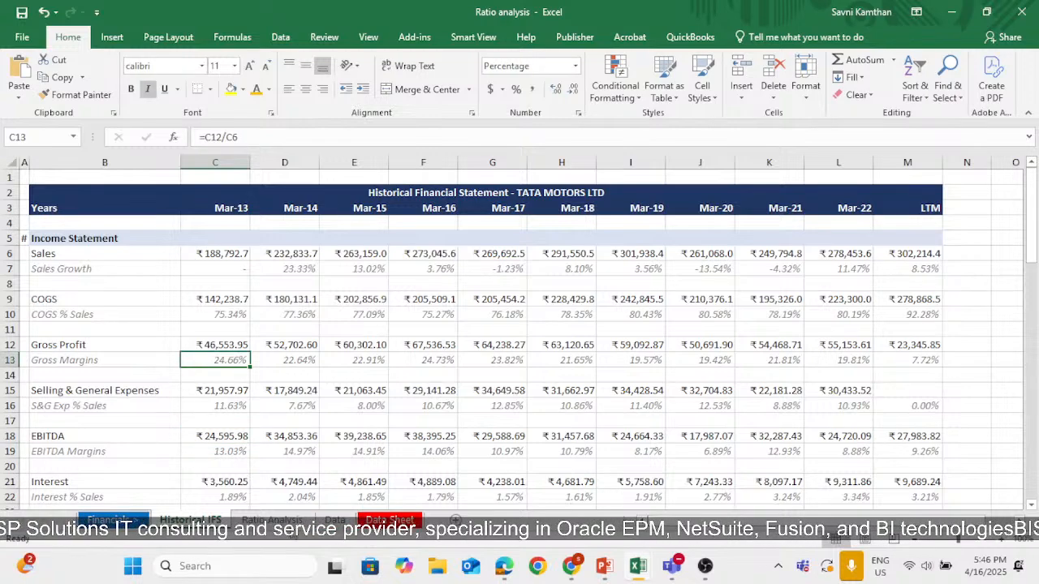
click(294, 521)
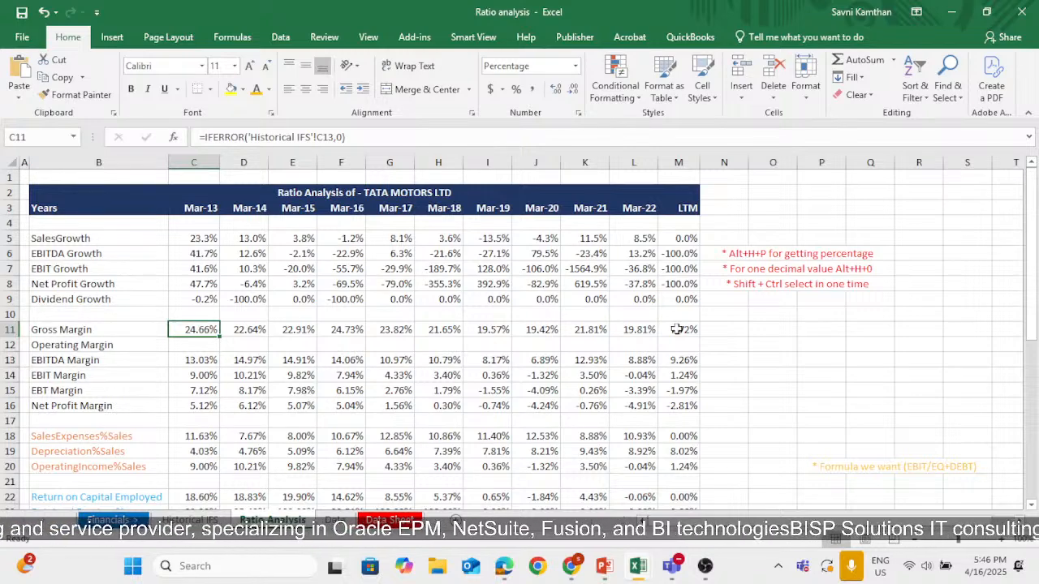
Compare the Mar-13 EBITDA Margin formula in C13 of Ratio Analysis with EBITDA Margins in row 19 of Historical IFS.
click(207, 358)
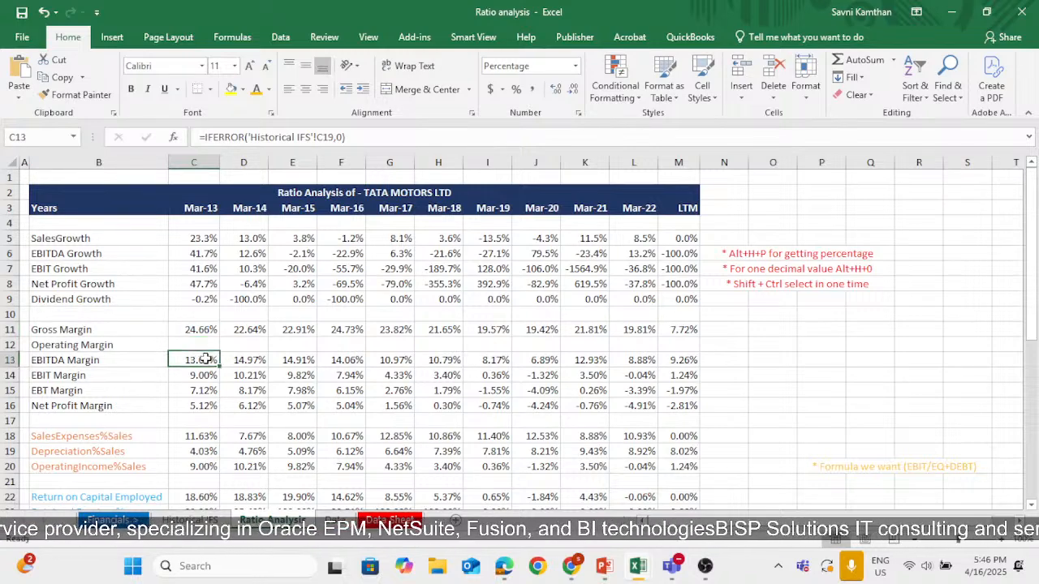
click(197, 520)
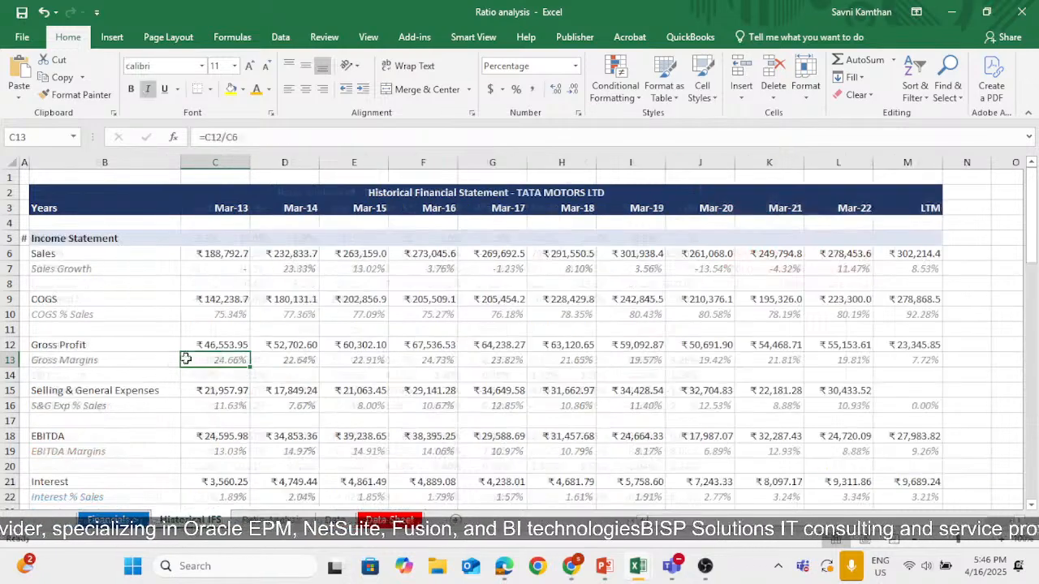
scroll(190, 403, down, 2)
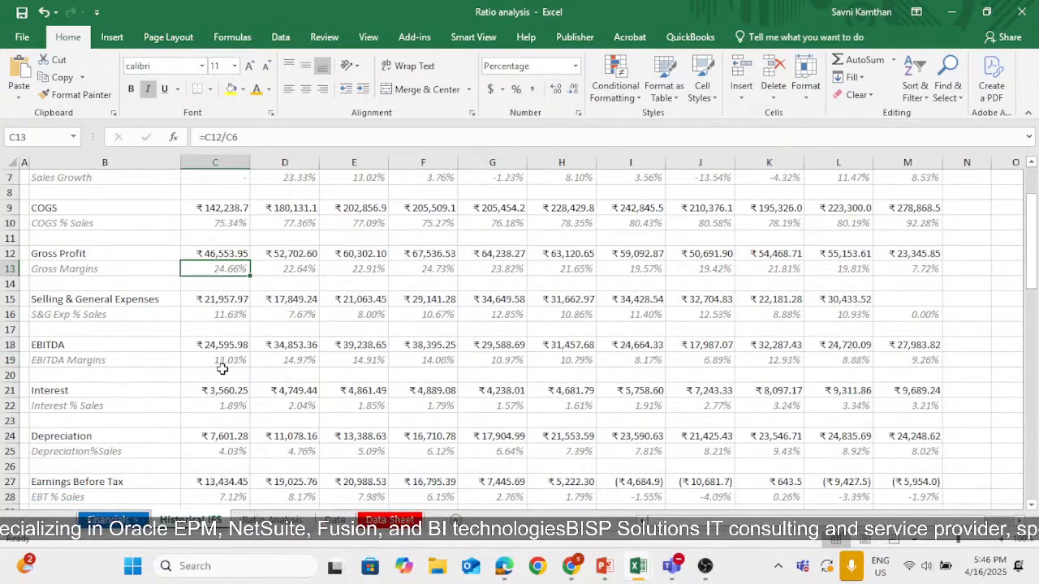
click(274, 521)
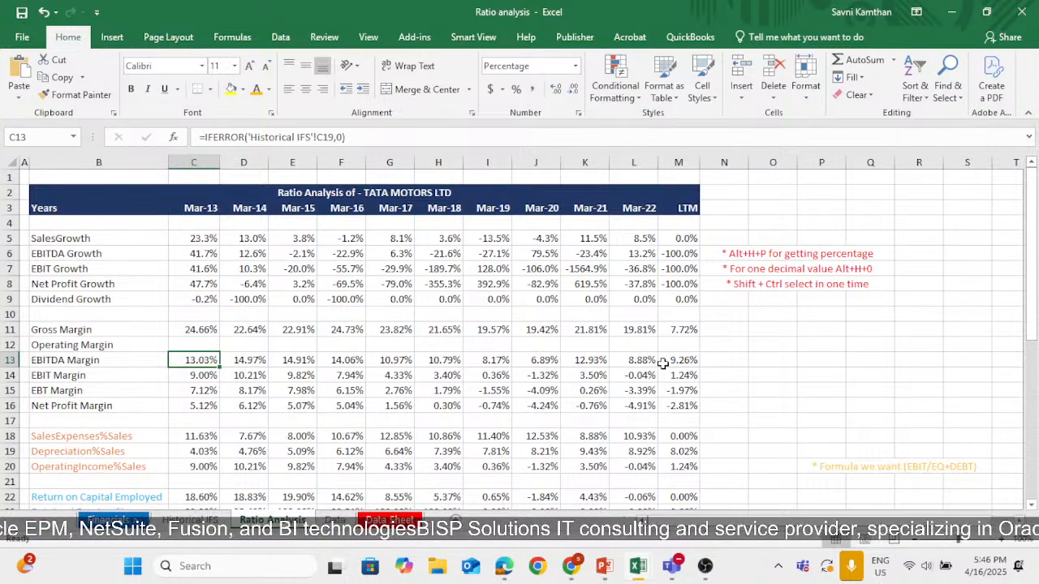
Inspect the EBIT Margin formula in C14 unedited, and check its Depreciation (C24) and Sales (C6) references on Historical IFS.
click(207, 373)
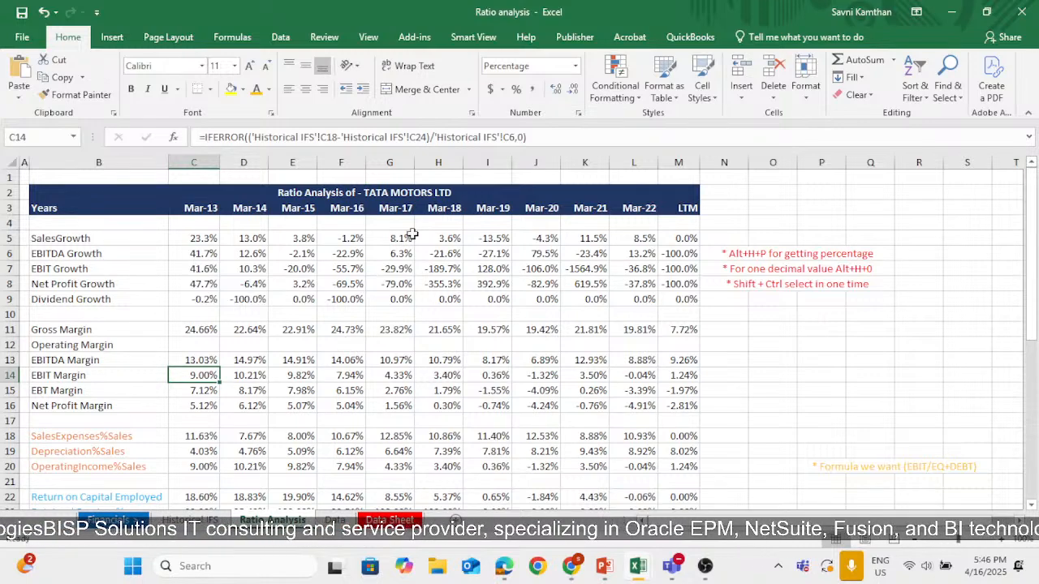
double_click(204, 374)
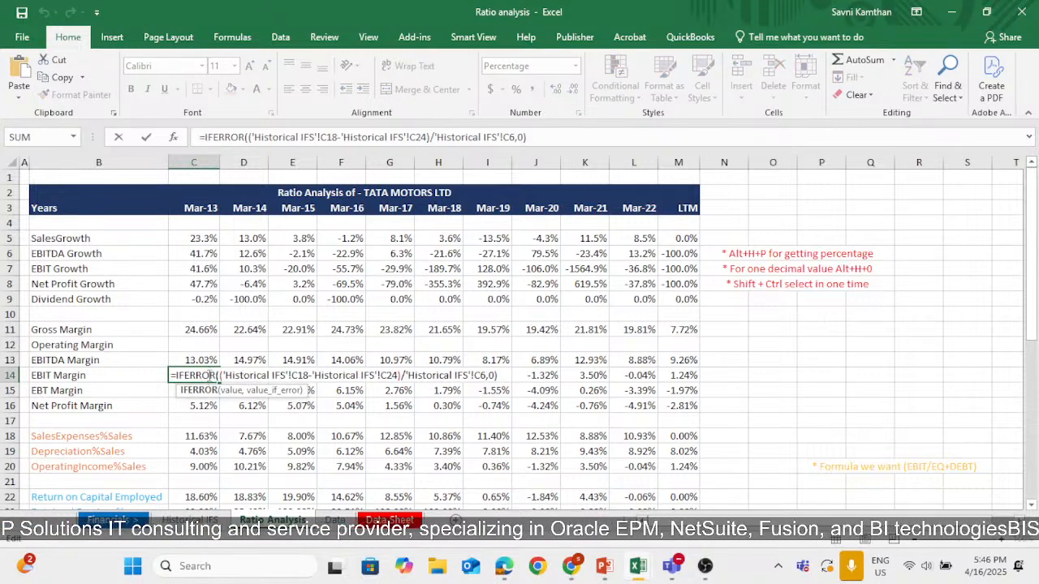
key(Return)
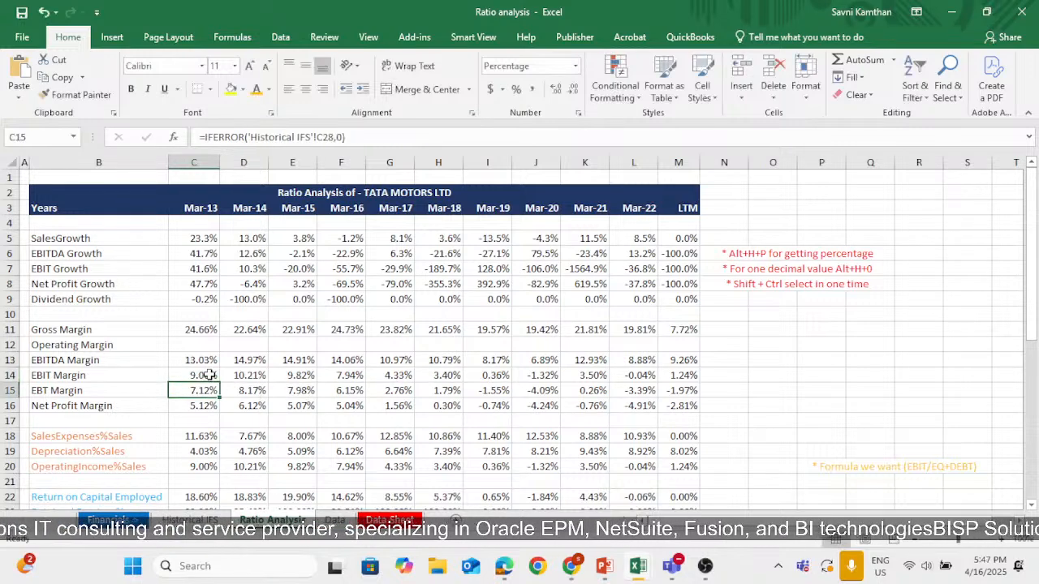
click(190, 519)
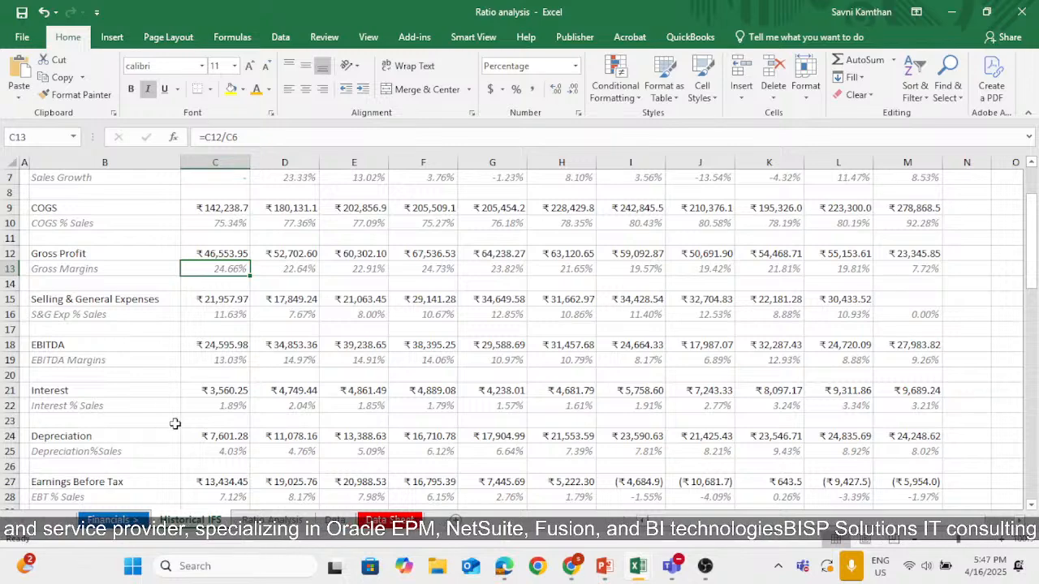
click(217, 435)
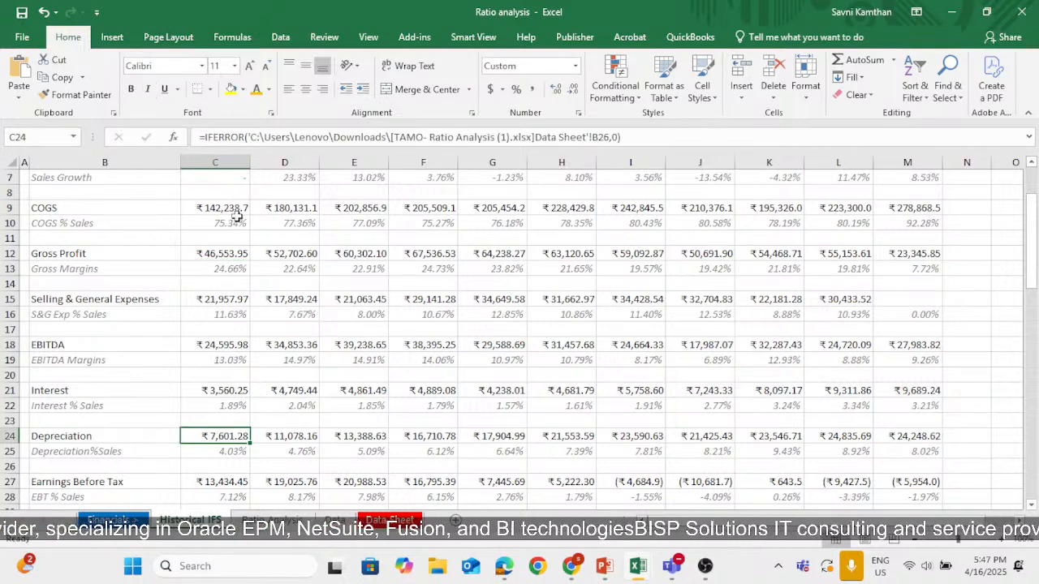
scroll(235, 215, up, 2)
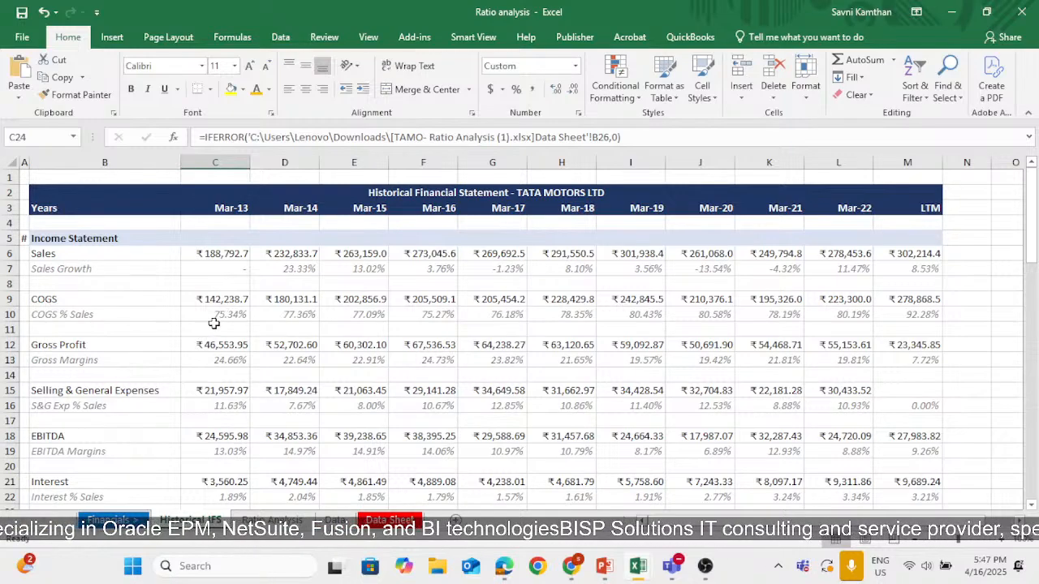
click(213, 252)
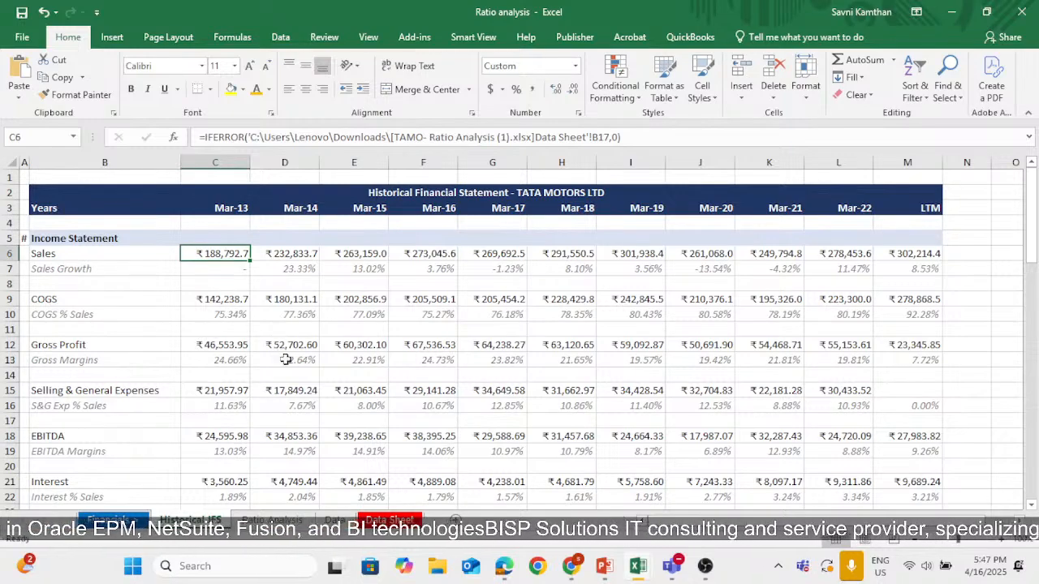
scroll(286, 359, down, 3)
click(273, 519)
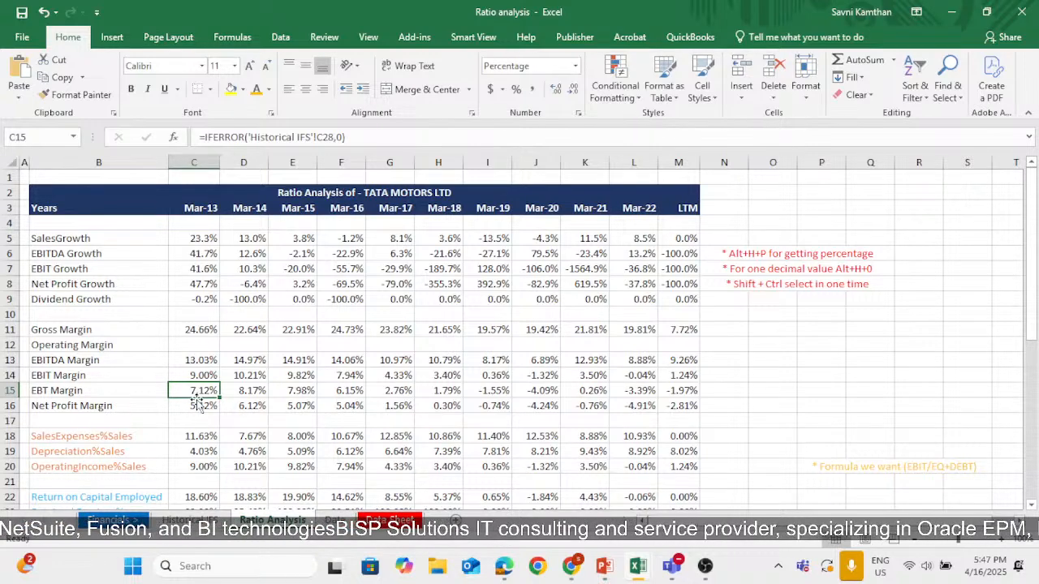
Review the EBT Margin formula in C15, and trace Net Profit Margin in C16 to Net Margins in C34 on Historical IFS.
click(208, 376)
click(210, 391)
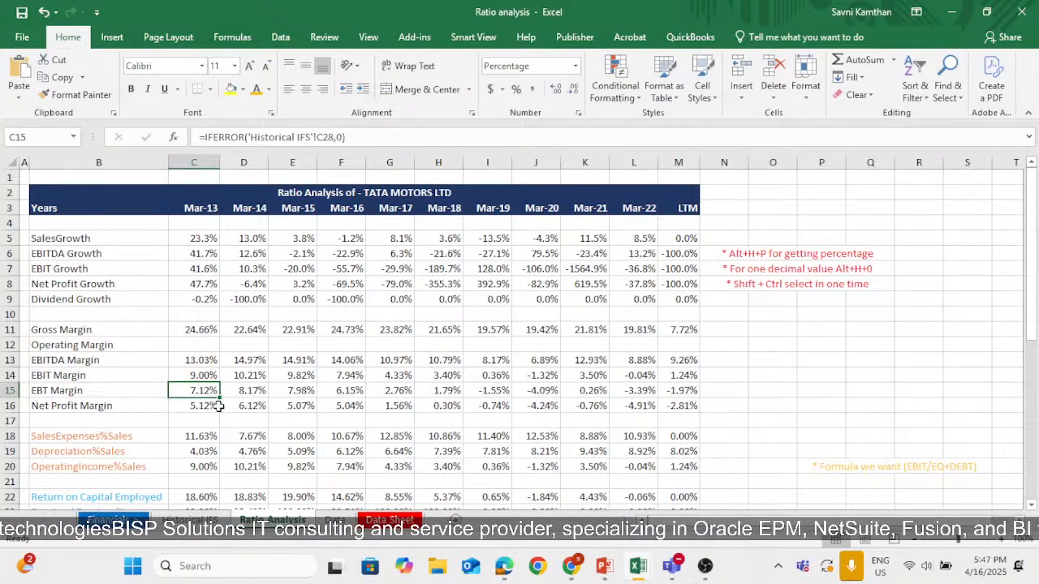
click(210, 406)
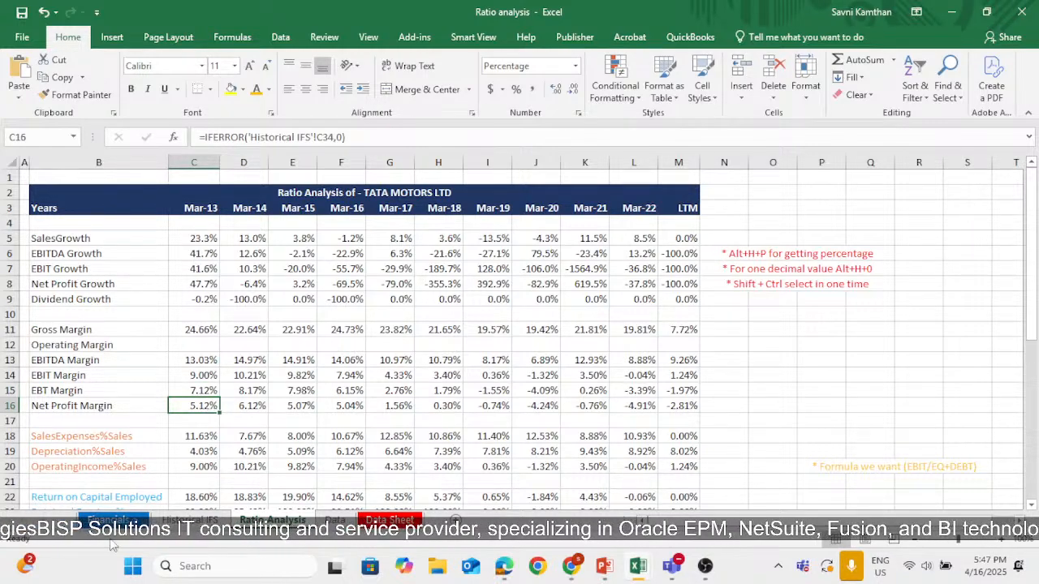
click(195, 519)
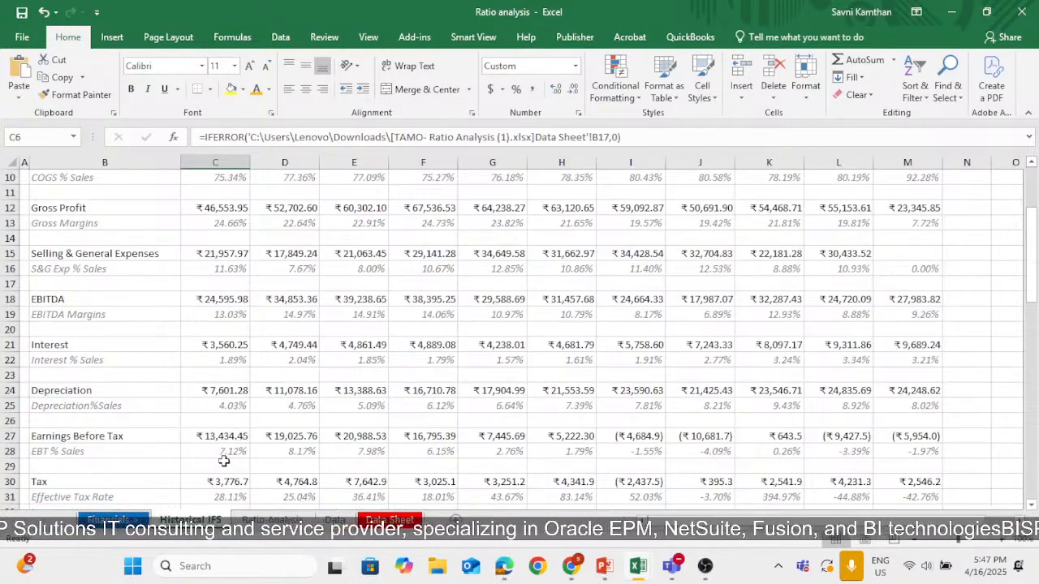
scroll(264, 422, down, 5)
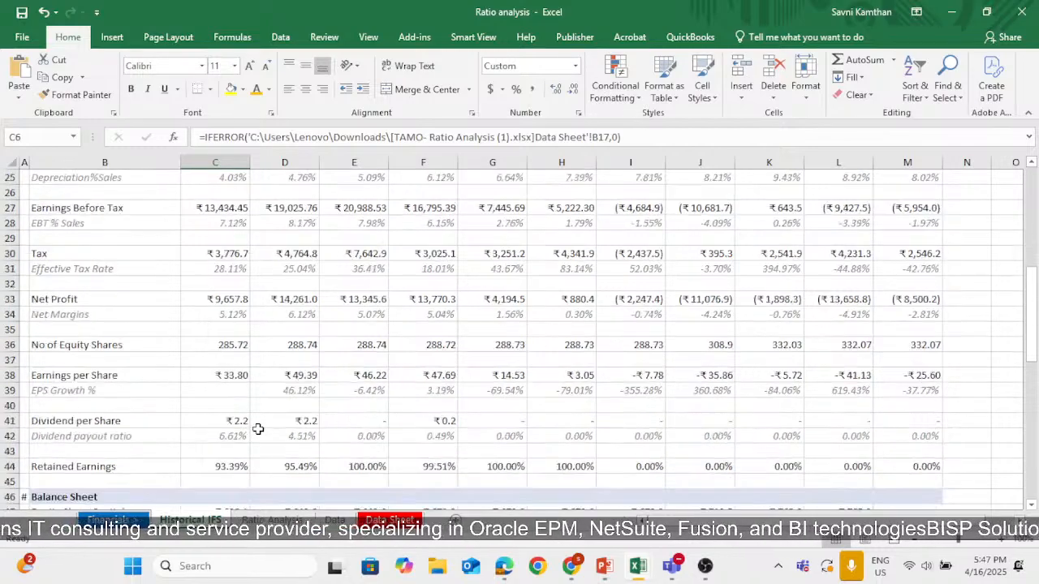
scroll(244, 439, up, 4)
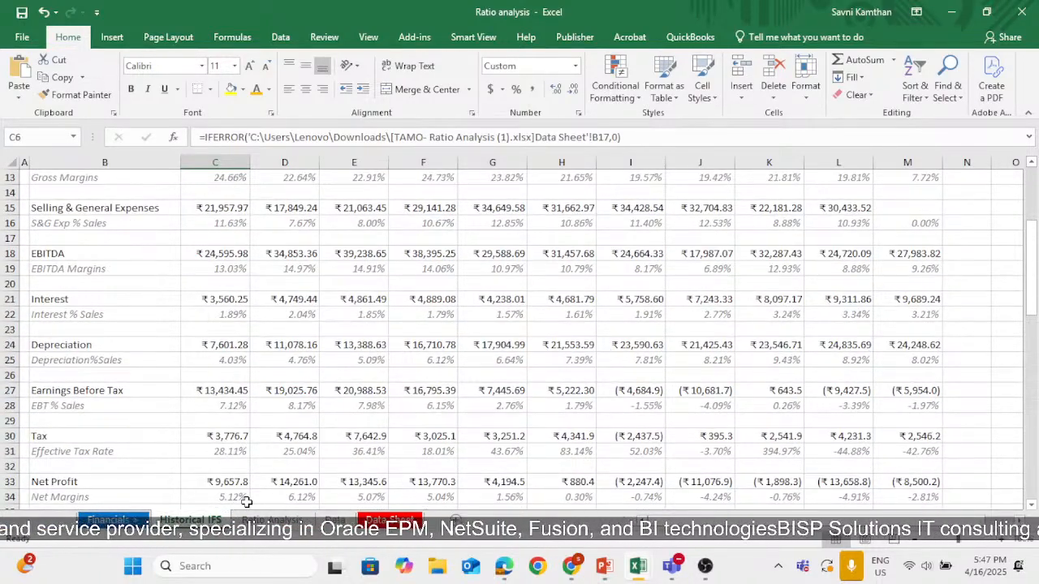
click(235, 497)
click(272, 520)
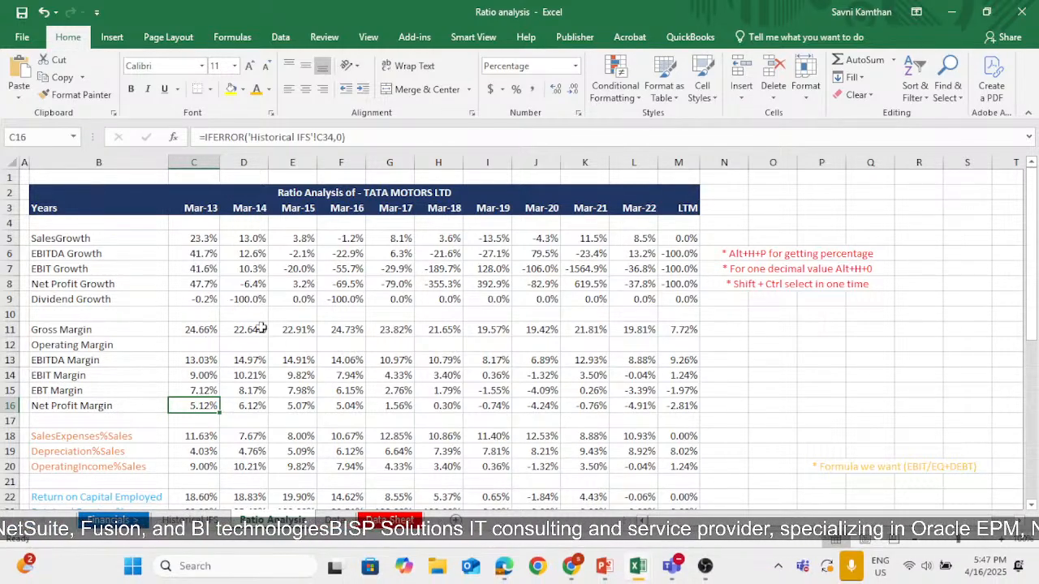
Clear the Mar-14 to LTM margins in D11:M16 and refill the range with the formulas copied from C11:C16.
drag(258, 329, 665, 409)
key(Delete)
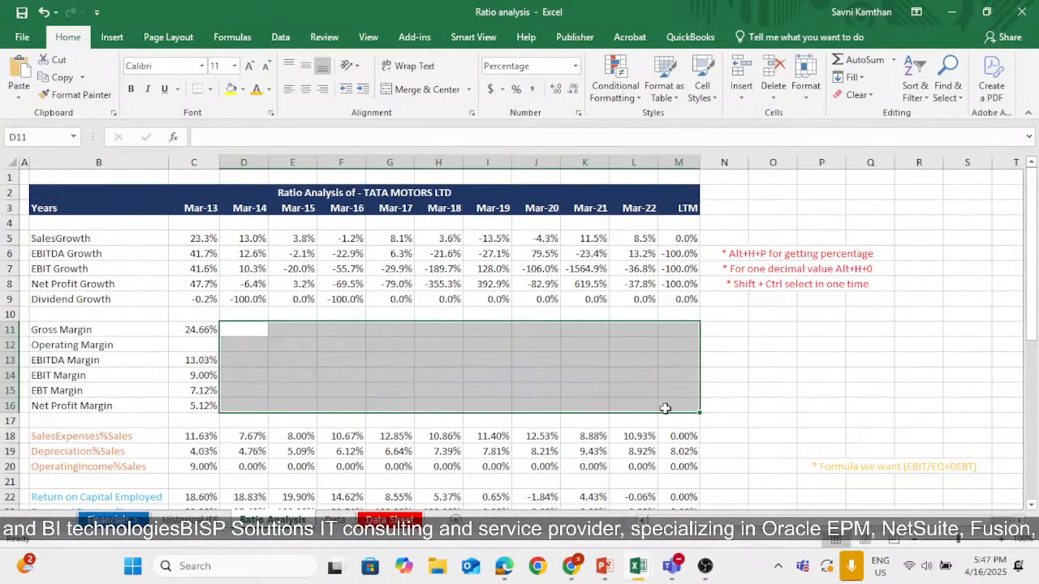
drag(198, 331, 219, 412)
key(ctrl+c)
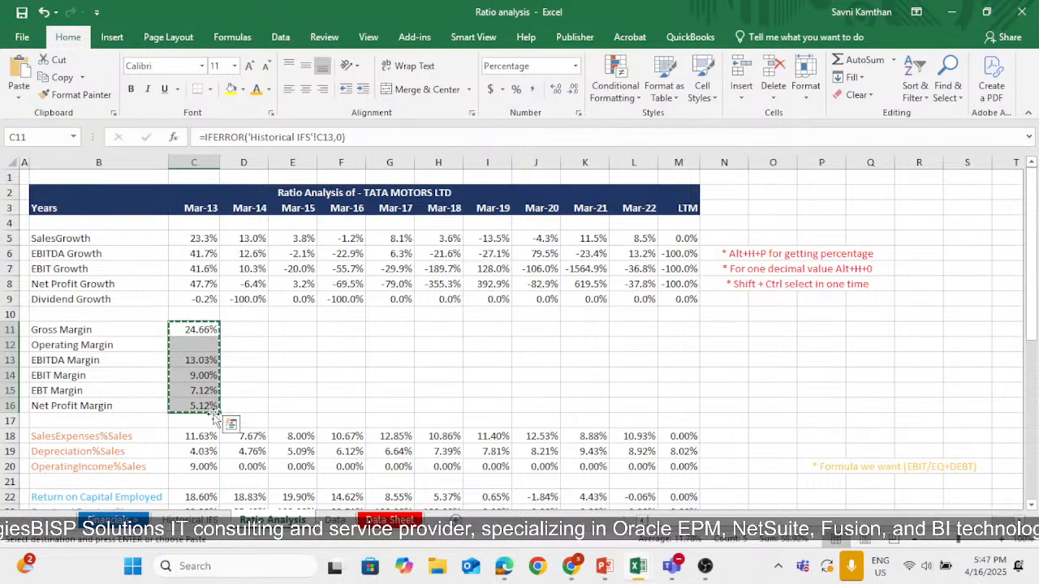
click(250, 332)
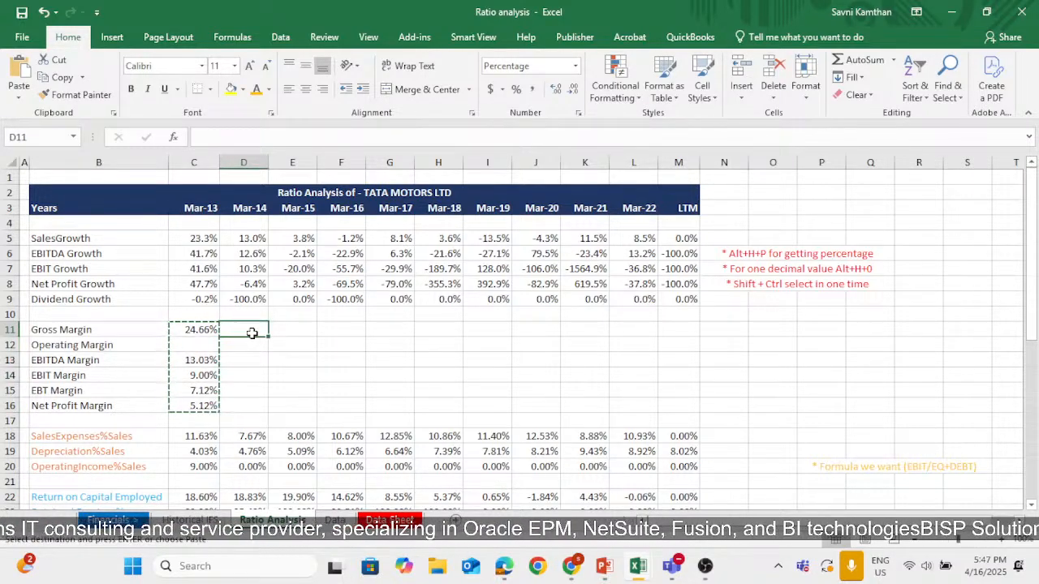
key(shift+Right)
key(shift+Right)
key(shift+Right)
key(shift+Right)
key(shift+Right)
key(shift+Right)
key(shift+Right)
key(shift+Right)
key(shift+Right)
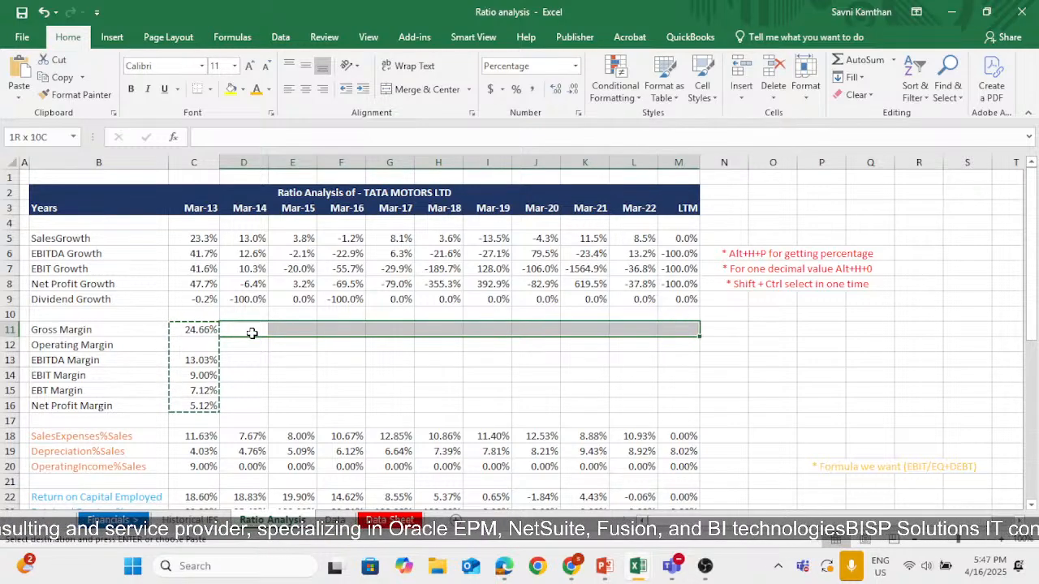
key(shift+Down)
key(shift+Down)
key(shift+Down)
key(shift+Down)
key(shift+Down)
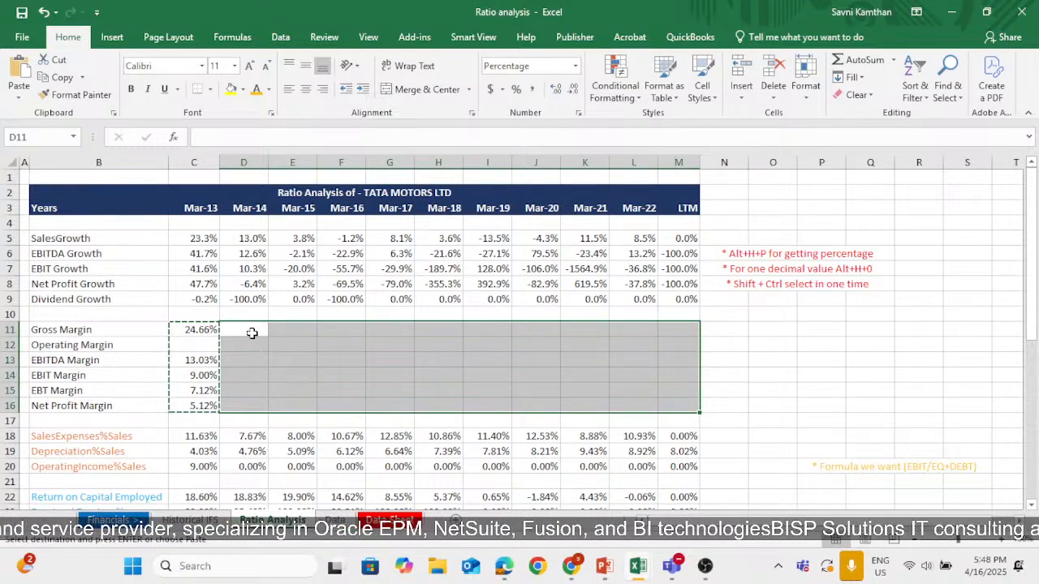
key(ctrl+v)
key(Escape)
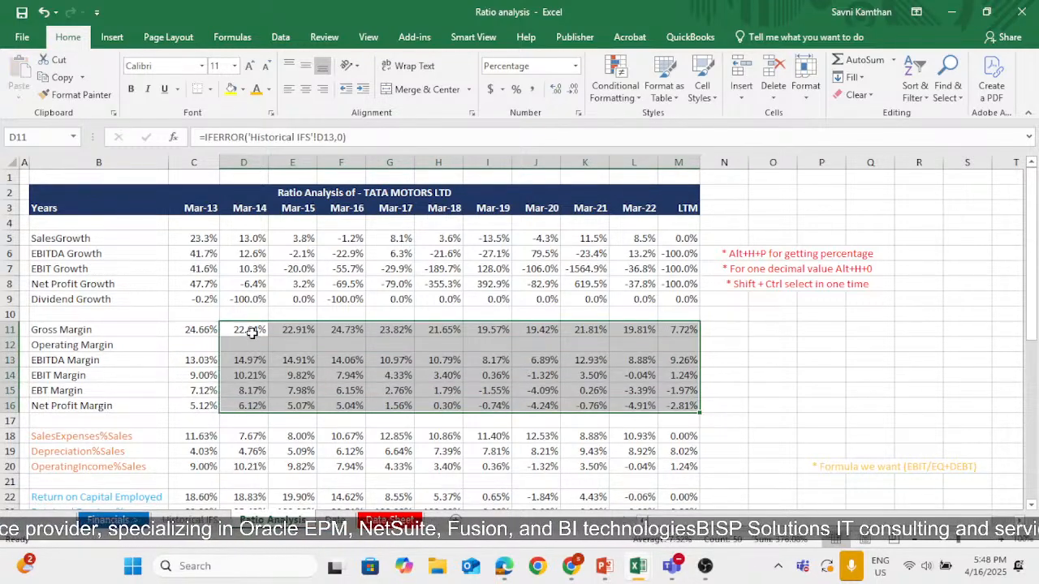
Inspect the SalesExpenses%Sales formula in C18, check its source on Historical IFS, and review the LTM formula in M18.
click(709, 343)
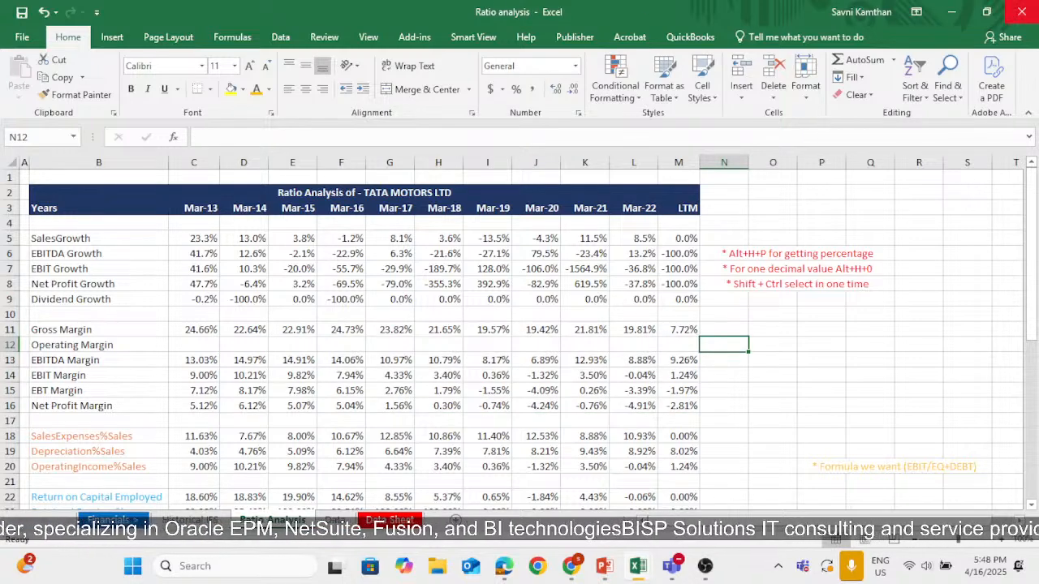
scroll(164, 470, down, 2)
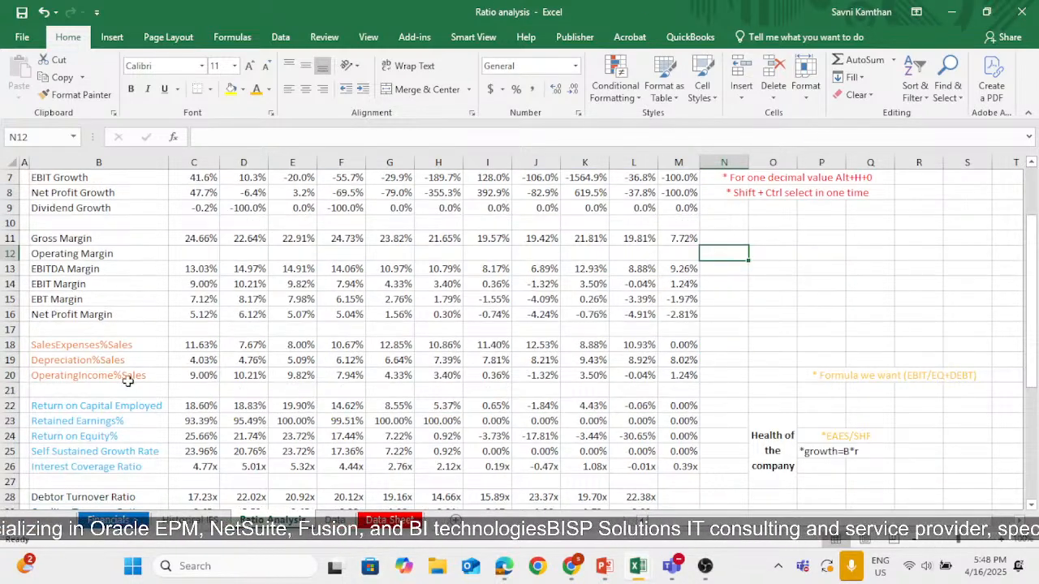
click(96, 347)
click(174, 344)
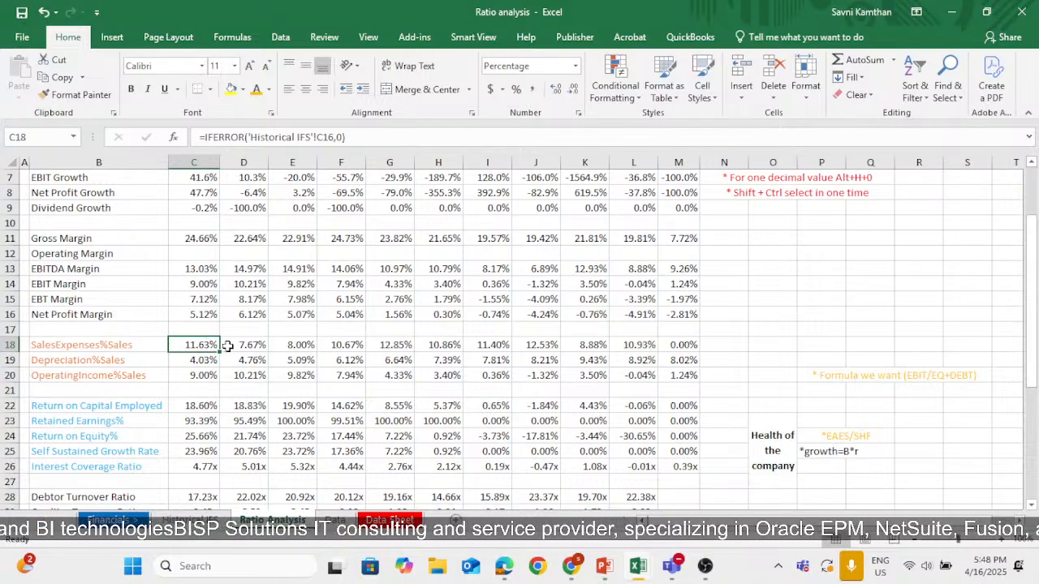
click(189, 519)
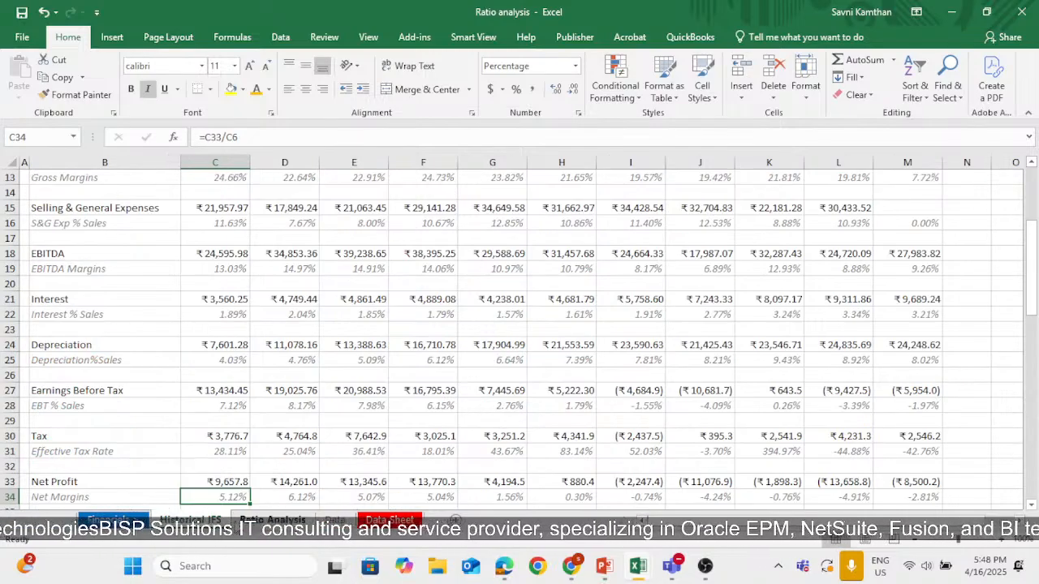
click(273, 519)
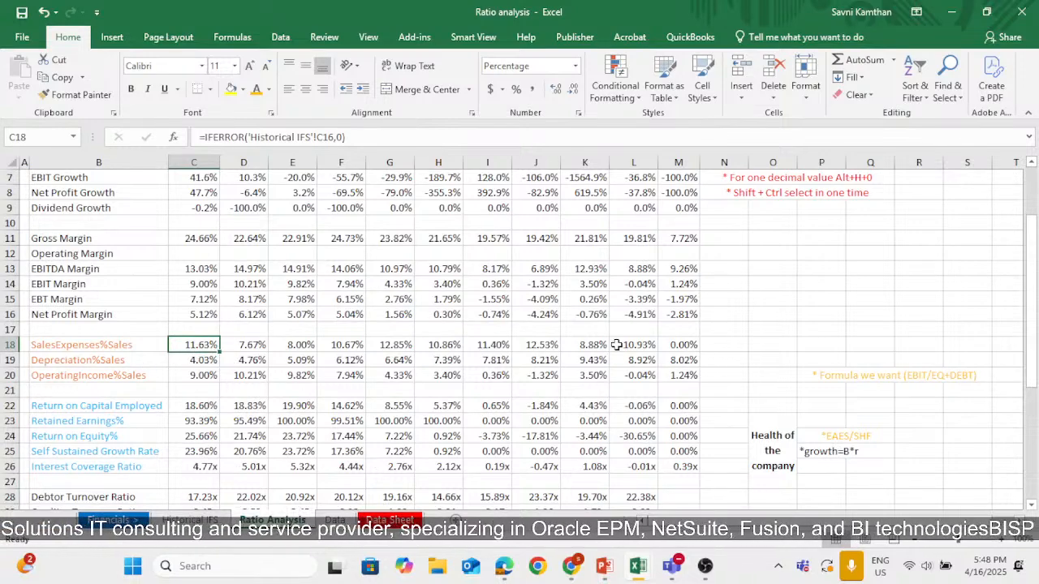
click(683, 351)
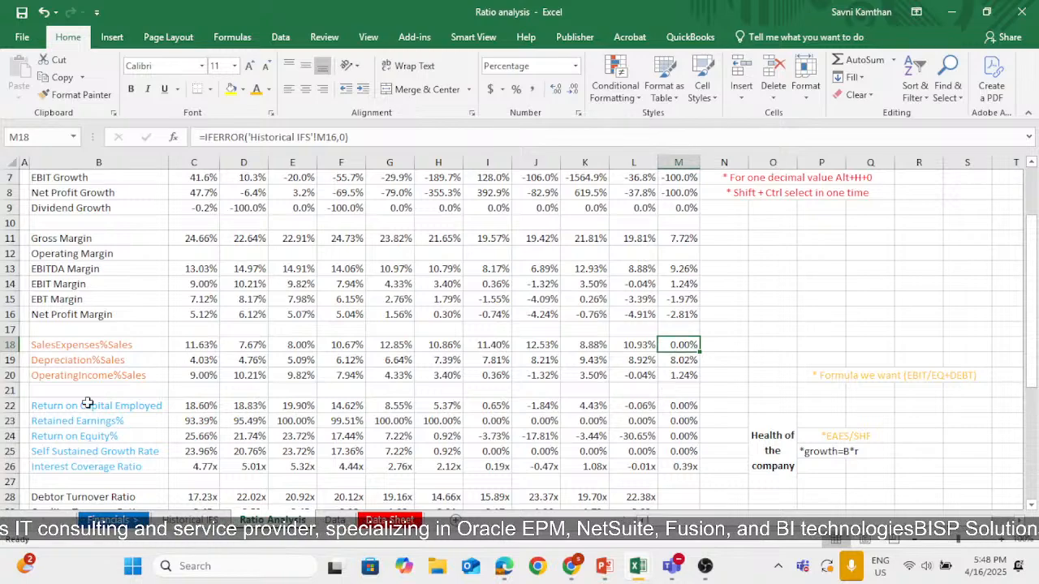
Inspect the Return on Capital Employed formula in C22 and trace its Depreciation reference to C24 on Historical IFS.
click(193, 405)
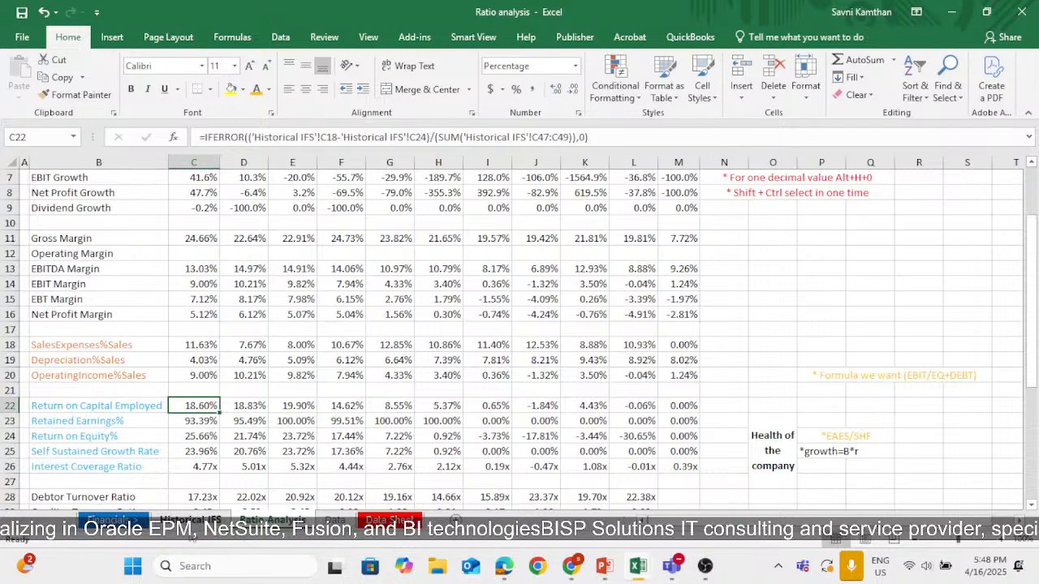
click(190, 519)
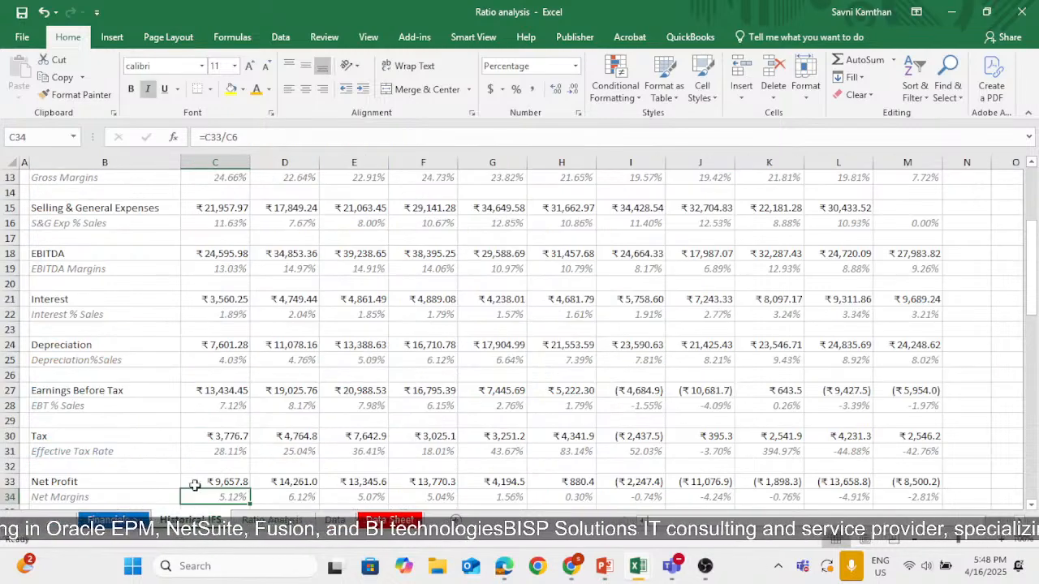
click(253, 347)
click(243, 343)
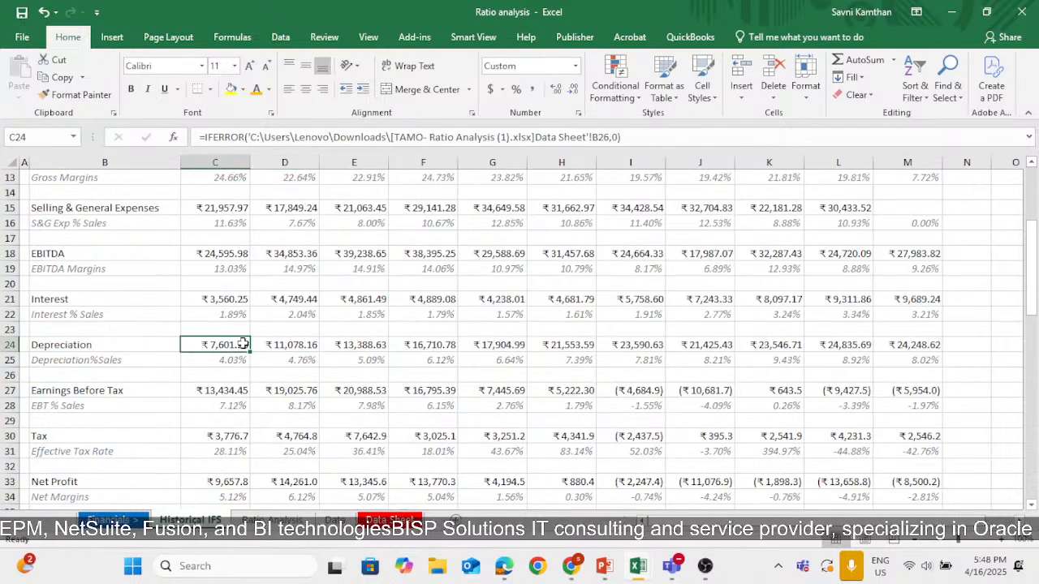
click(272, 520)
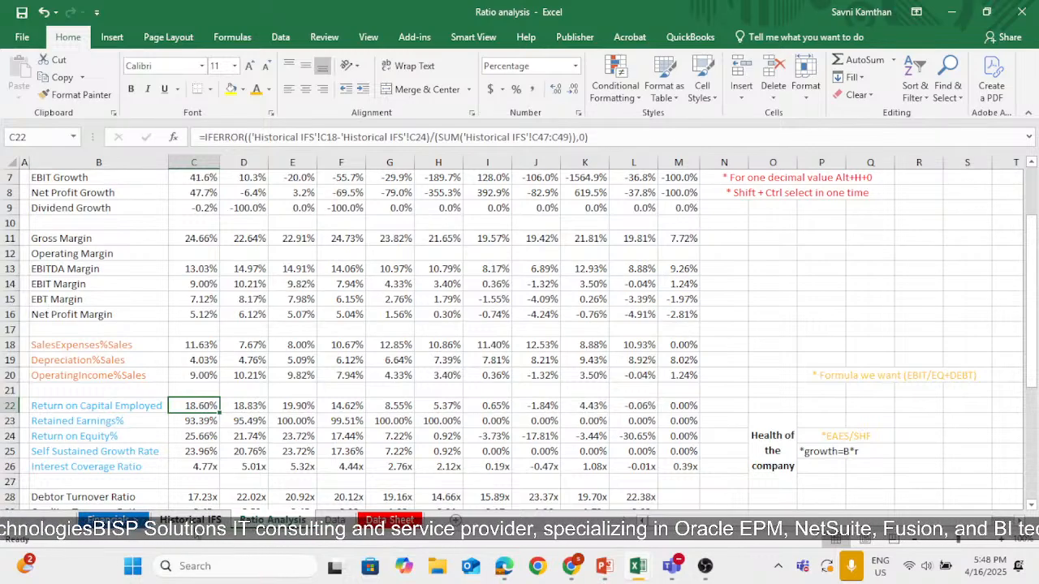
Trace the formula's denominator to Equity Share Capital, Reserves and Borrowings in C47:C49 of Historical IFS, and review Return on Capital Employed across C22:M22.
key(ctrl+Page_Up)
scroll(252, 435, down, 7)
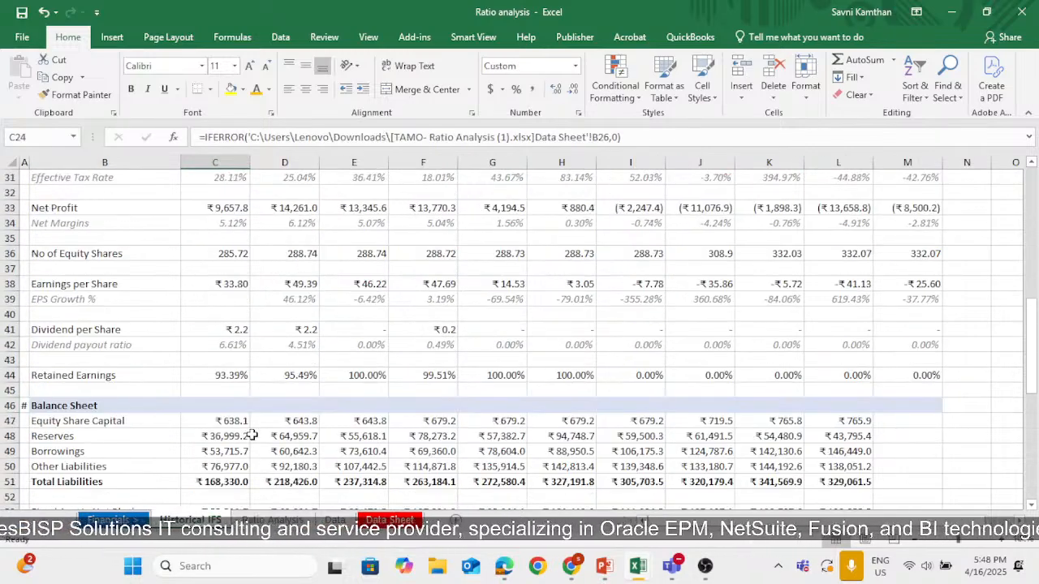
drag(234, 422, 237, 449)
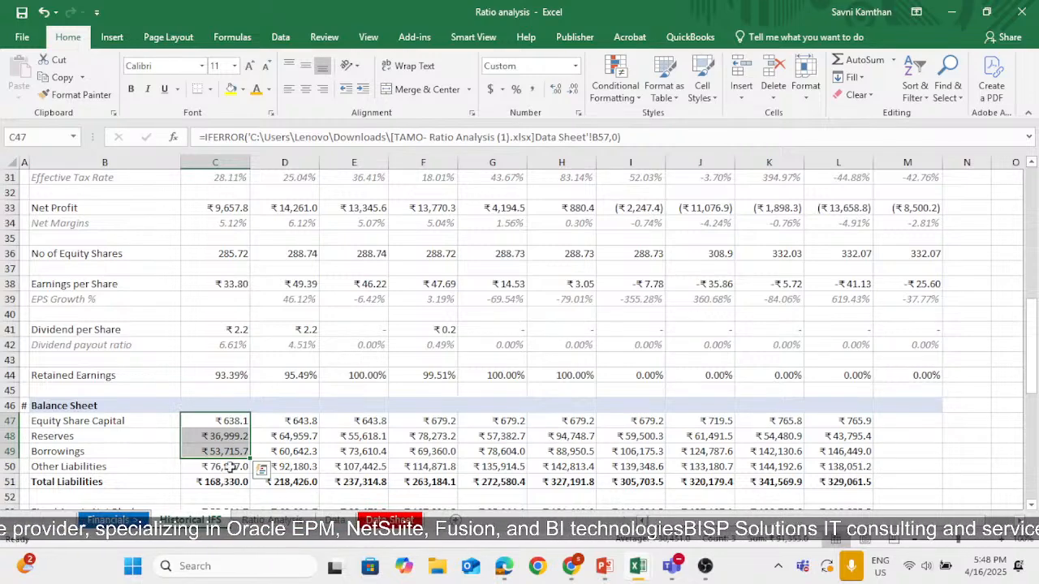
click(259, 518)
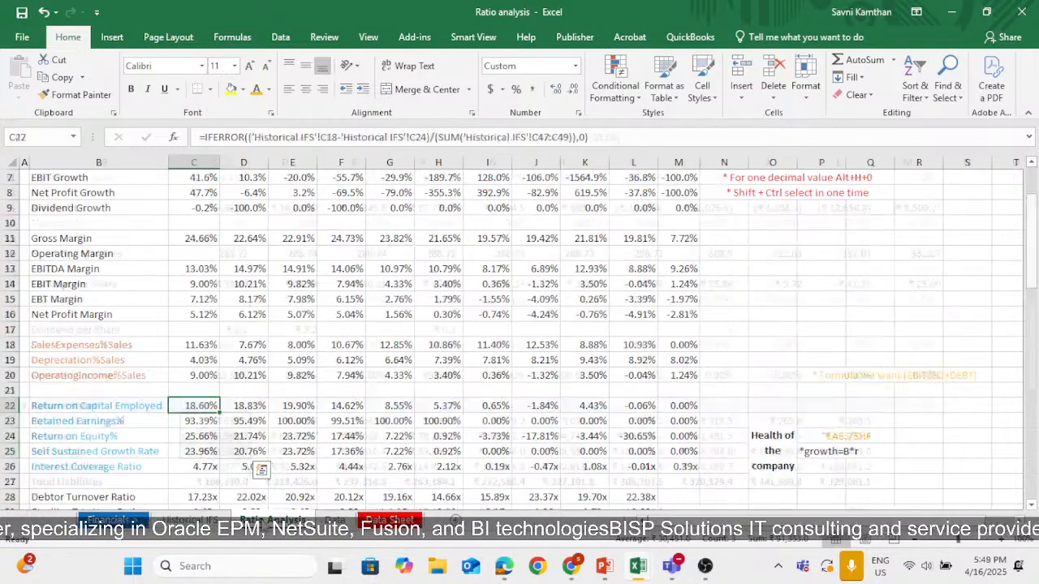
drag(205, 406, 690, 406)
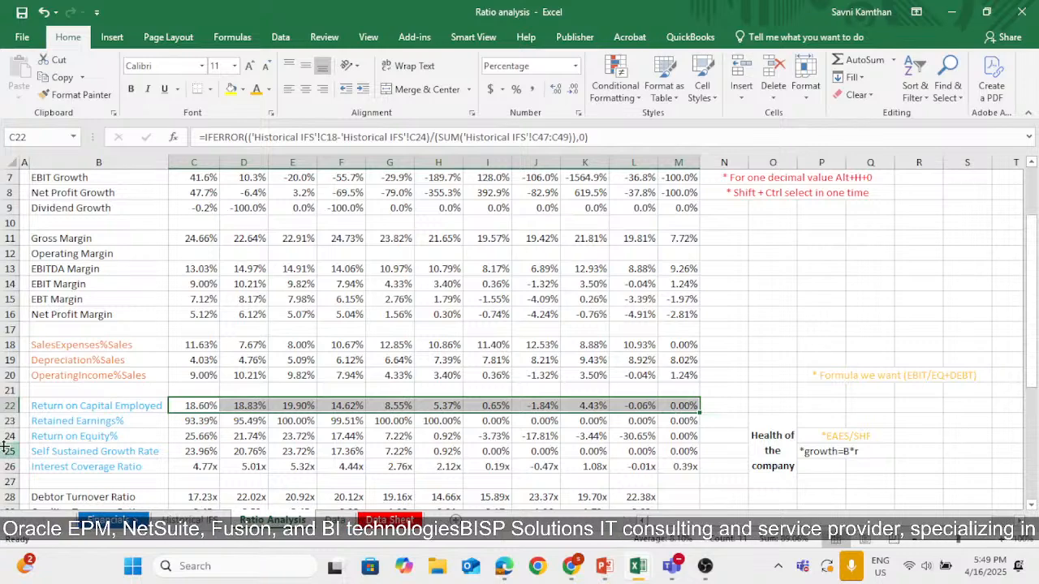
Trace the Retained Earnings% formula in C23 to C44 on Historical IFS, and review the ratio across C23:M23 of Ratio Analysis.
click(188, 420)
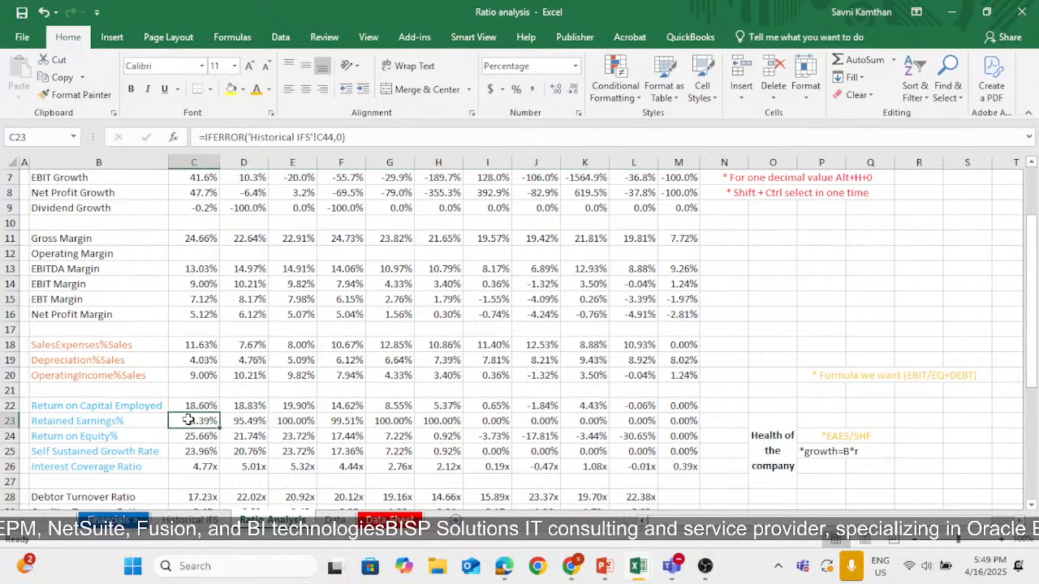
click(191, 519)
scroll(231, 478, down, 1)
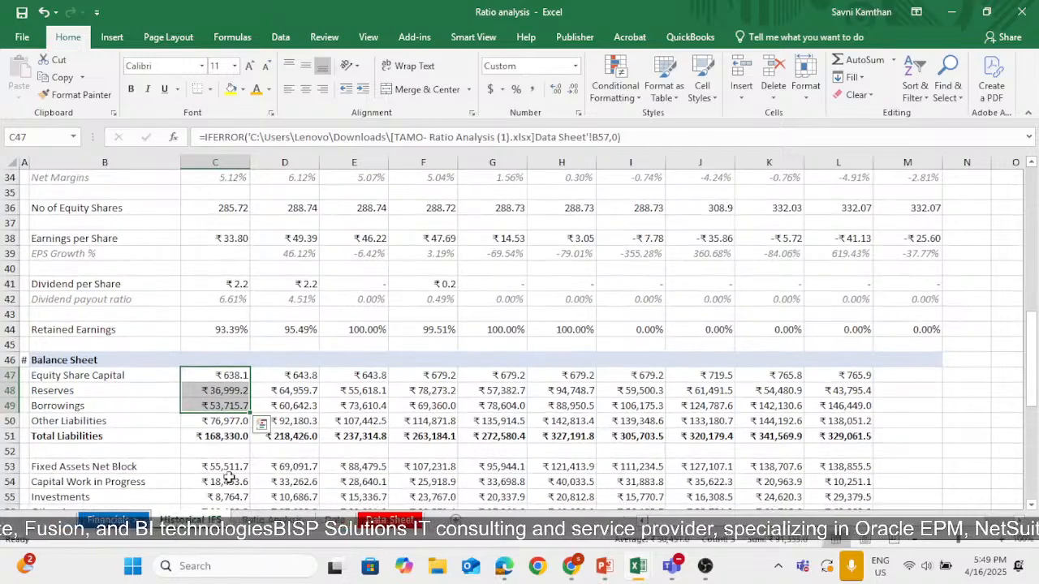
click(241, 332)
key(Return)
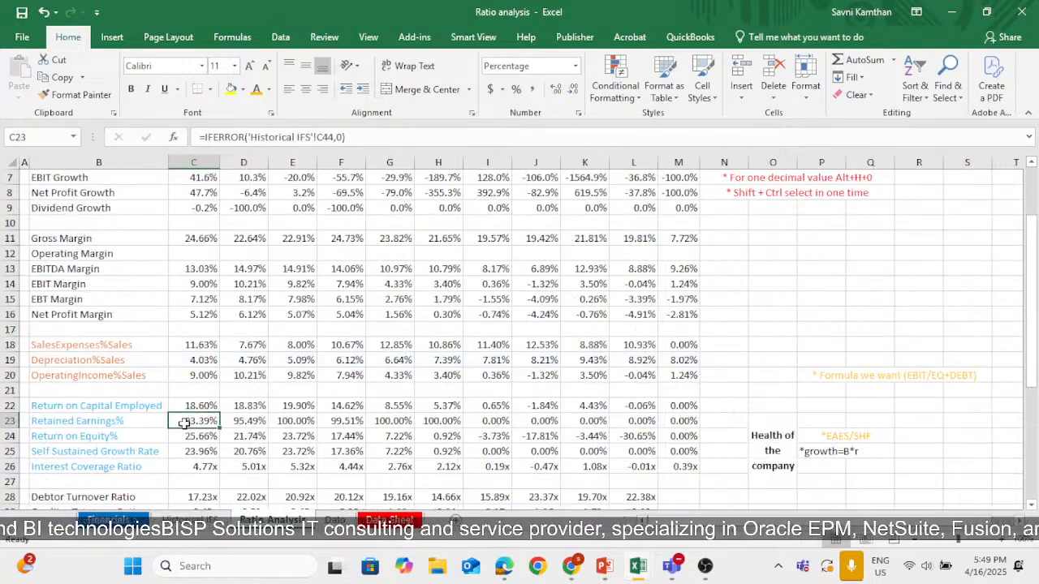
drag(185, 423, 682, 421)
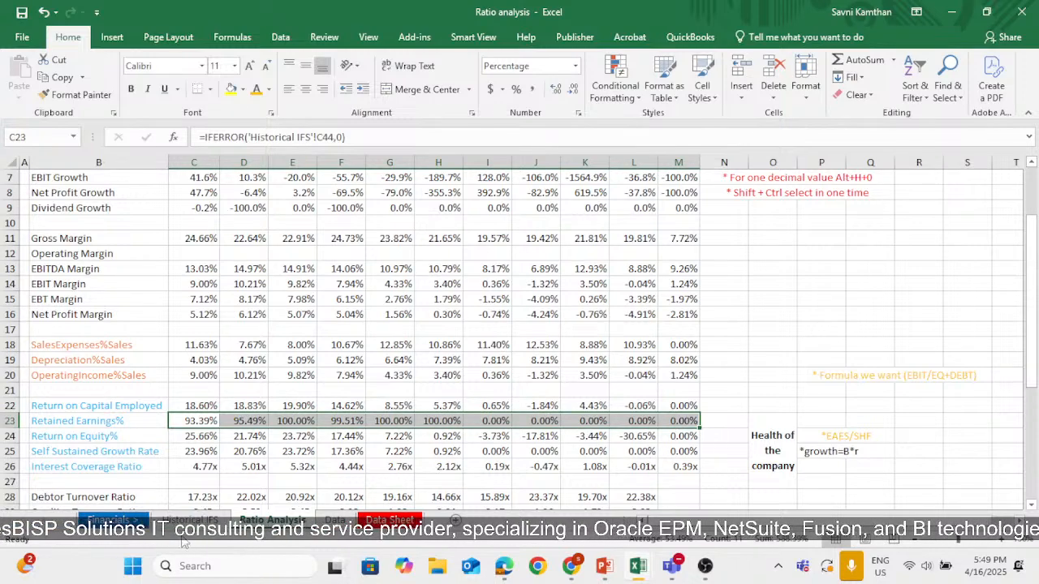
Extend the merged, centred "Health of the company" label to cover O22:O27, and highlight the related ratios in B22:M26.
scroll(724, 464, down, 1)
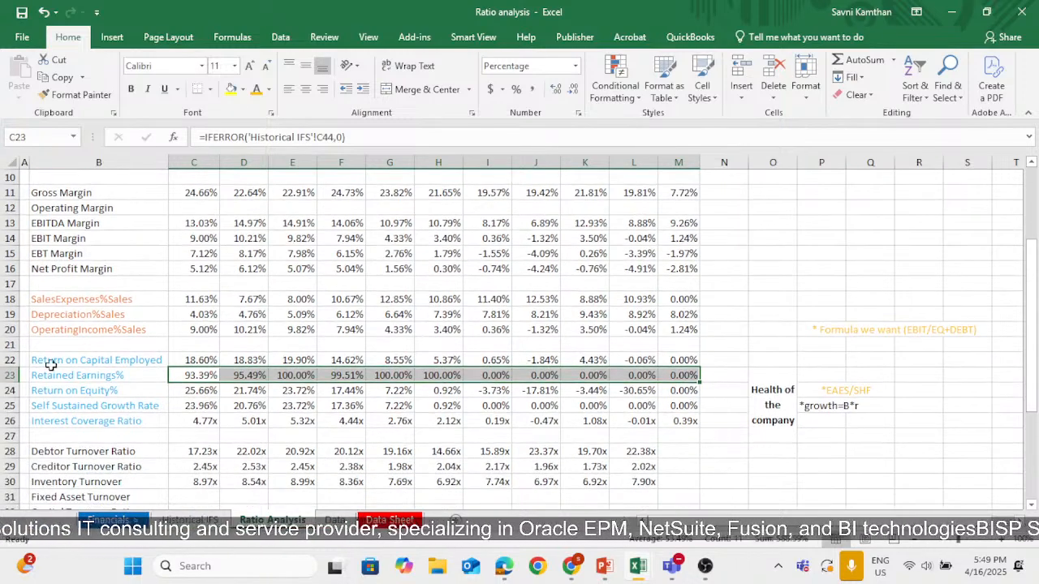
mouse_move(60, 361)
mouse_down()
mouse_move(559, 429)
mouse_move(754, 414)
mouse_up()
click(789, 377)
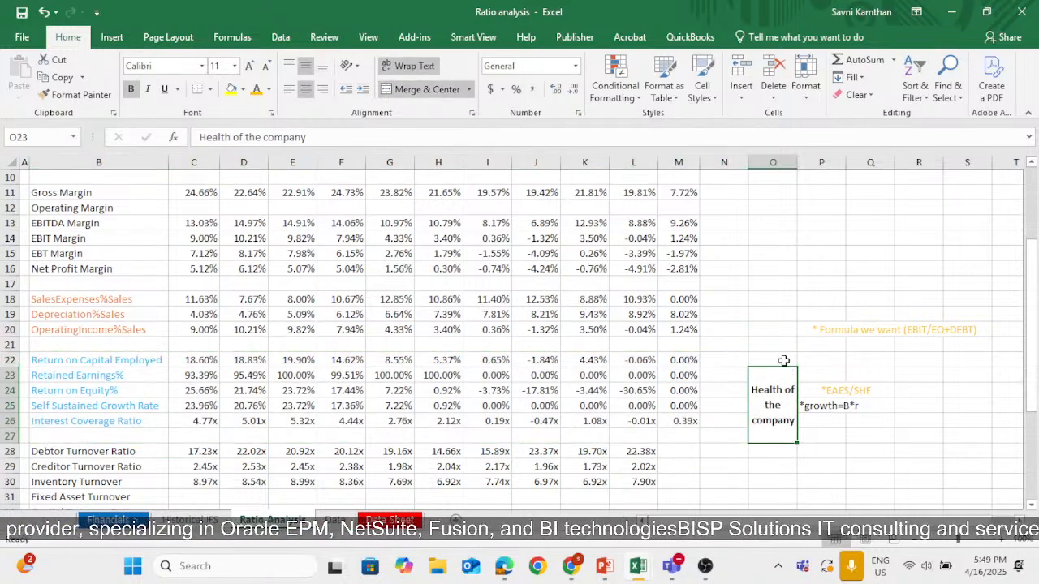
drag(784, 360, 784, 378)
click(428, 91)
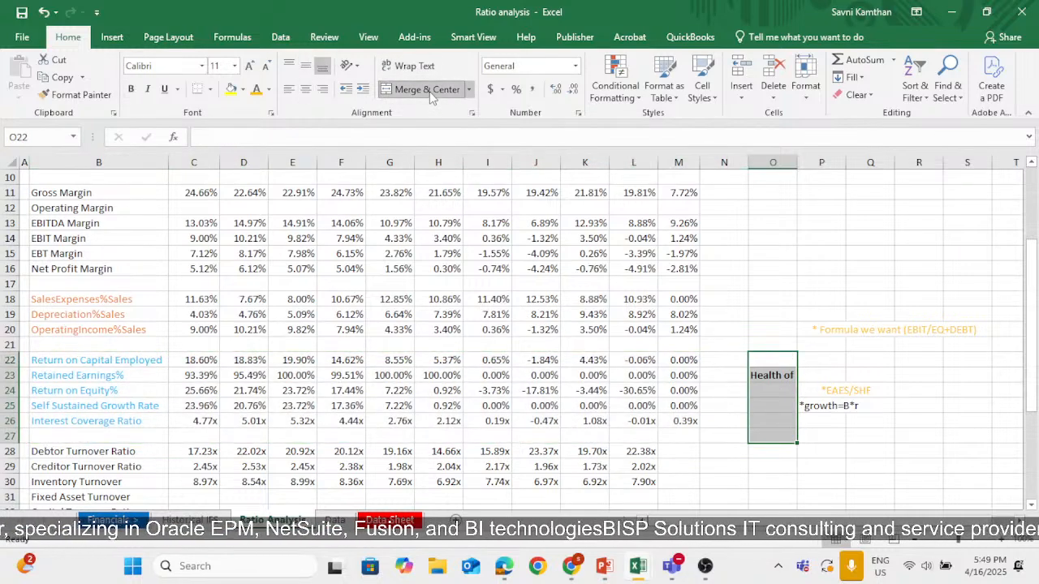
click(430, 91)
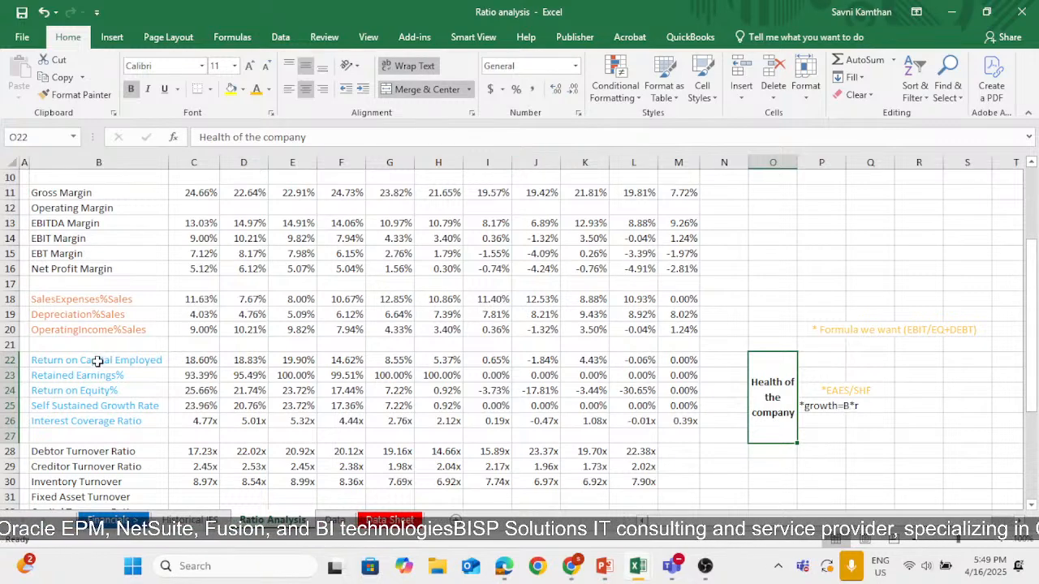
drag(97, 360, 670, 422)
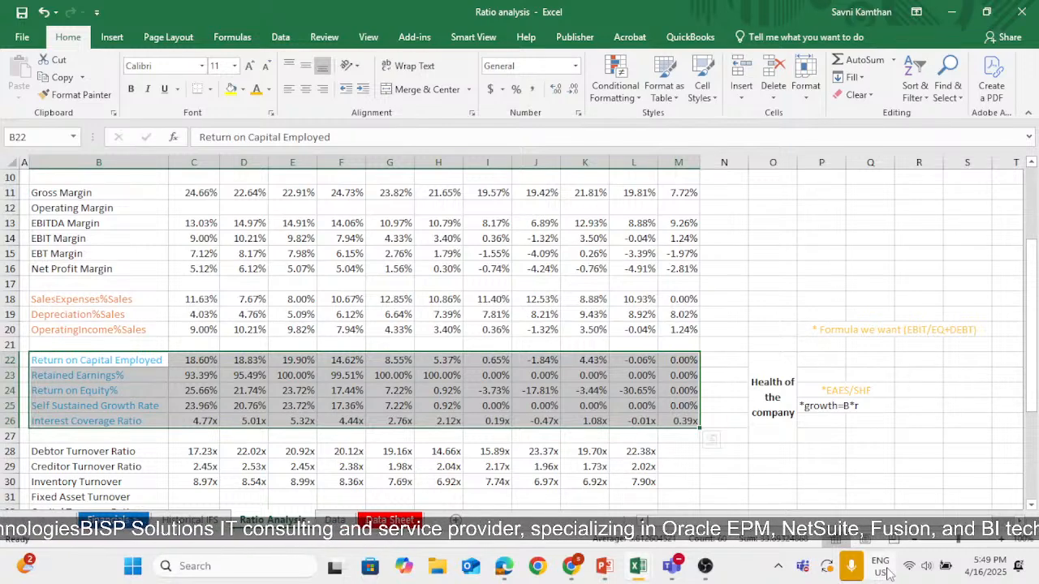
Switch to the Financial Modelling presentation in PowerPoint and start the slide show from slide 9, the EBT, EBIT and EBITDA comparison.
key(alt+Tab)
key(alt+Tab)
key(alt+Tab)
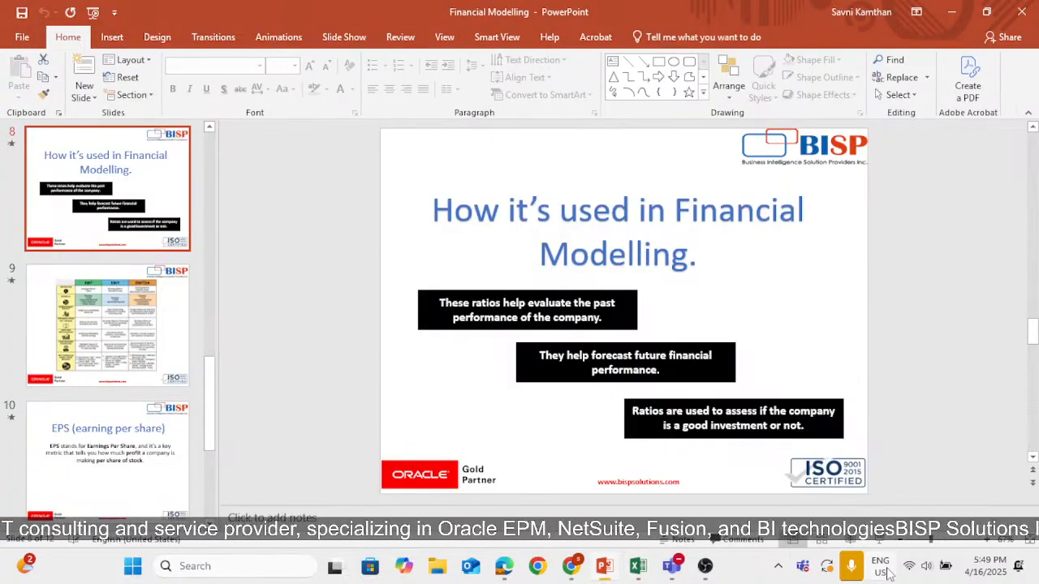
click(190, 317)
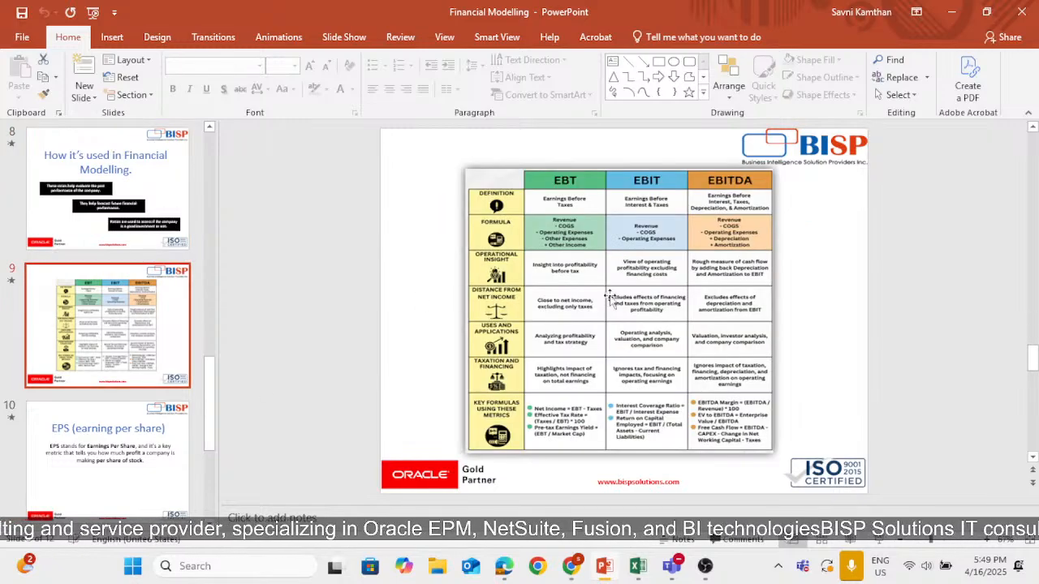
click(885, 542)
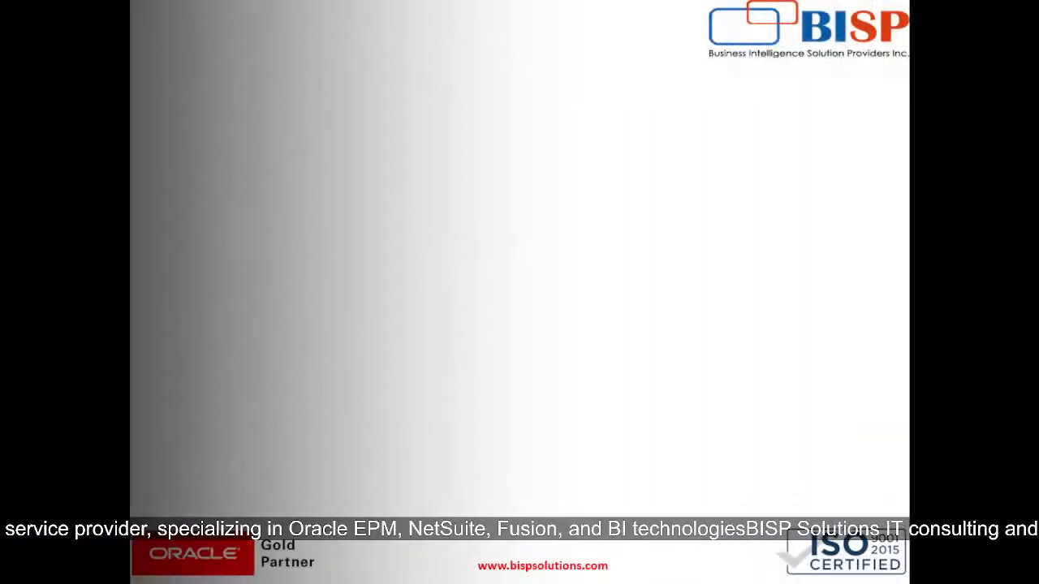